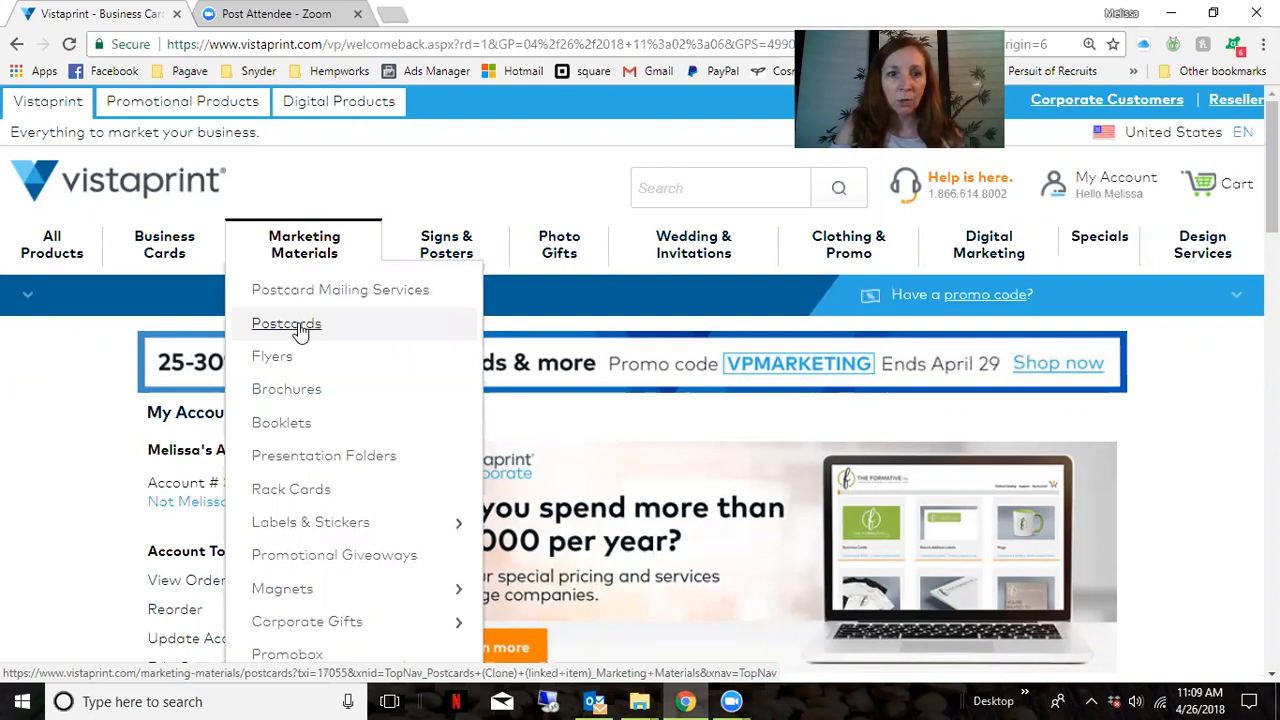
- Open the Postcards product page from the marketing materials and look over its sizes, pricing and design options
left_click(301, 331)
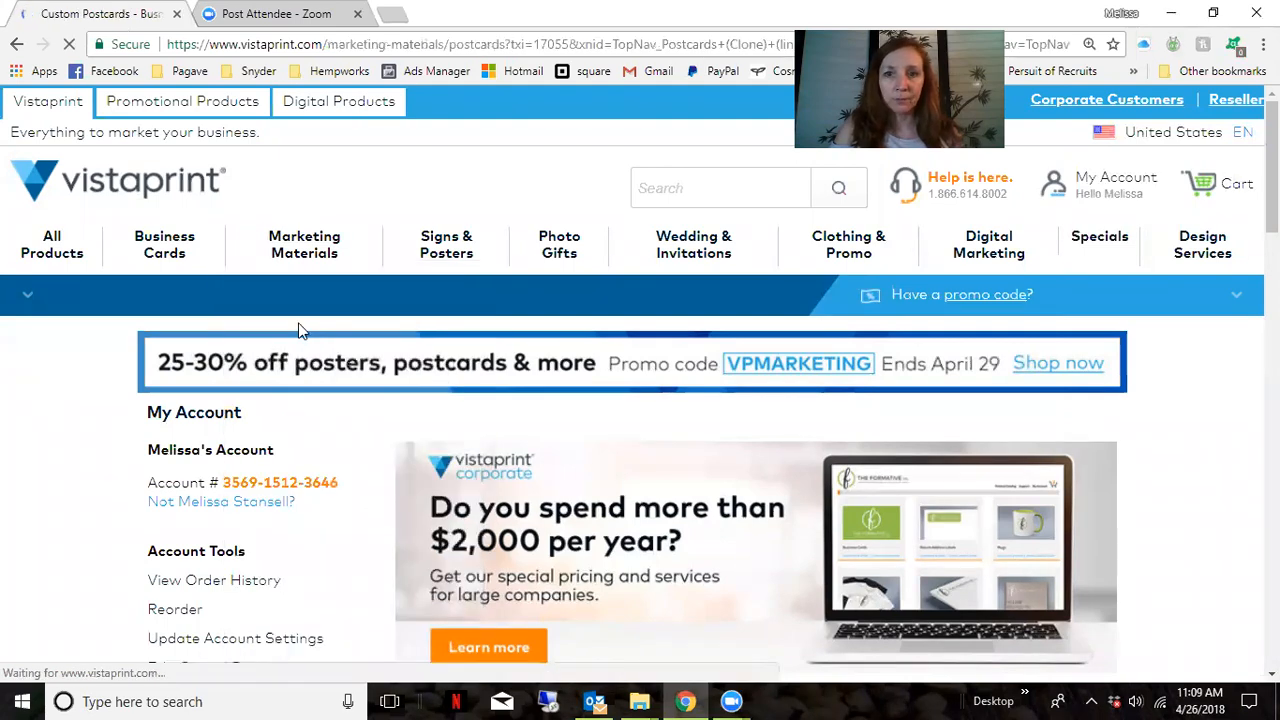
scroll(540, 322, "down", 4)
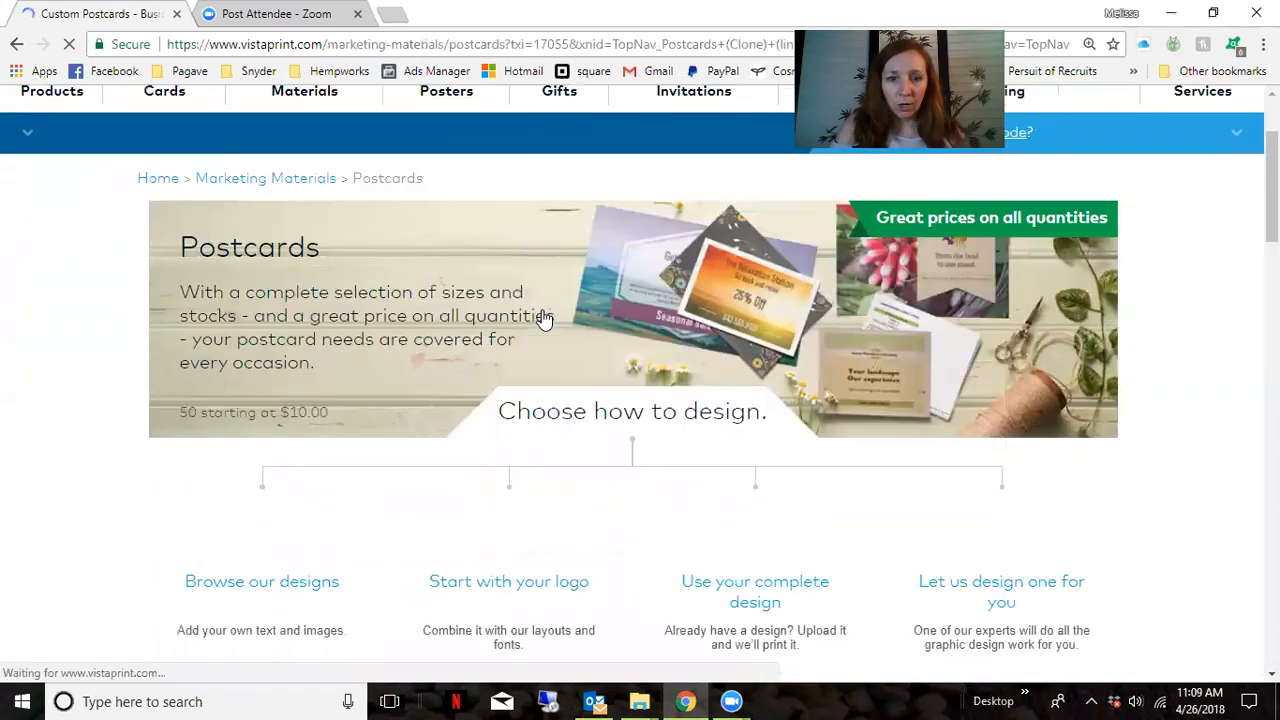
scroll(545, 325, "down", 5)
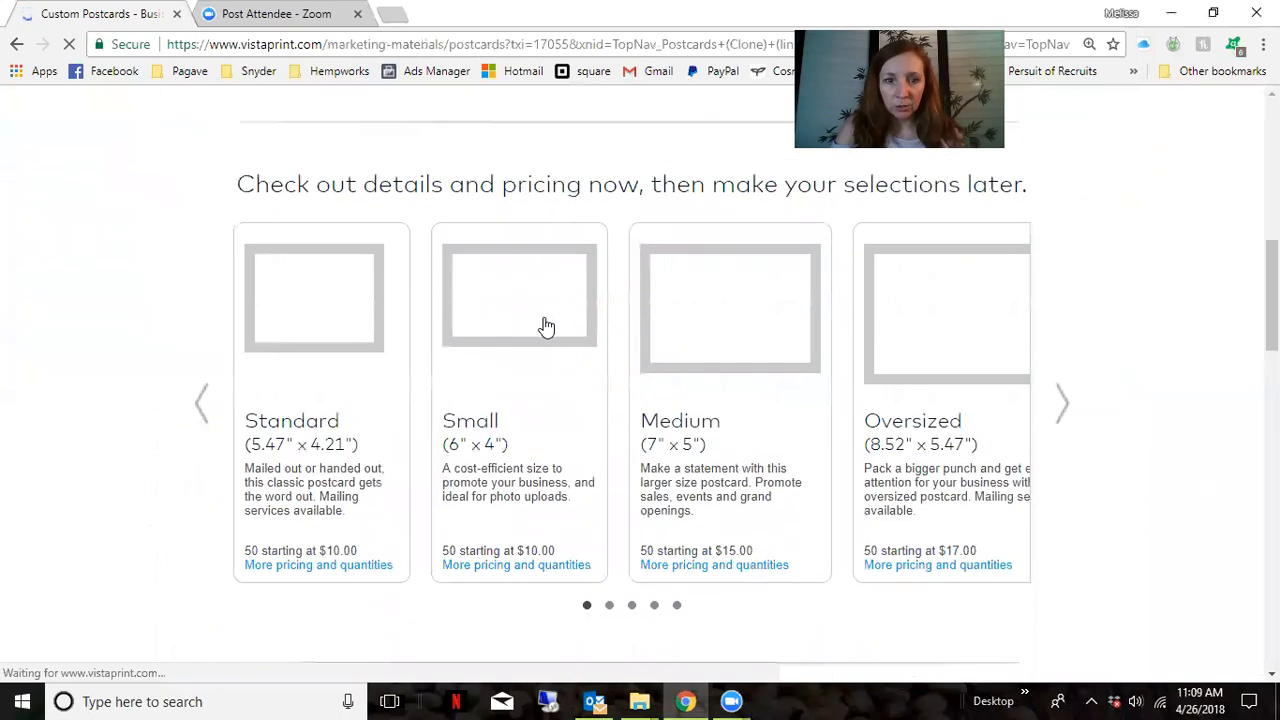
scroll(545, 325, "down", 9)
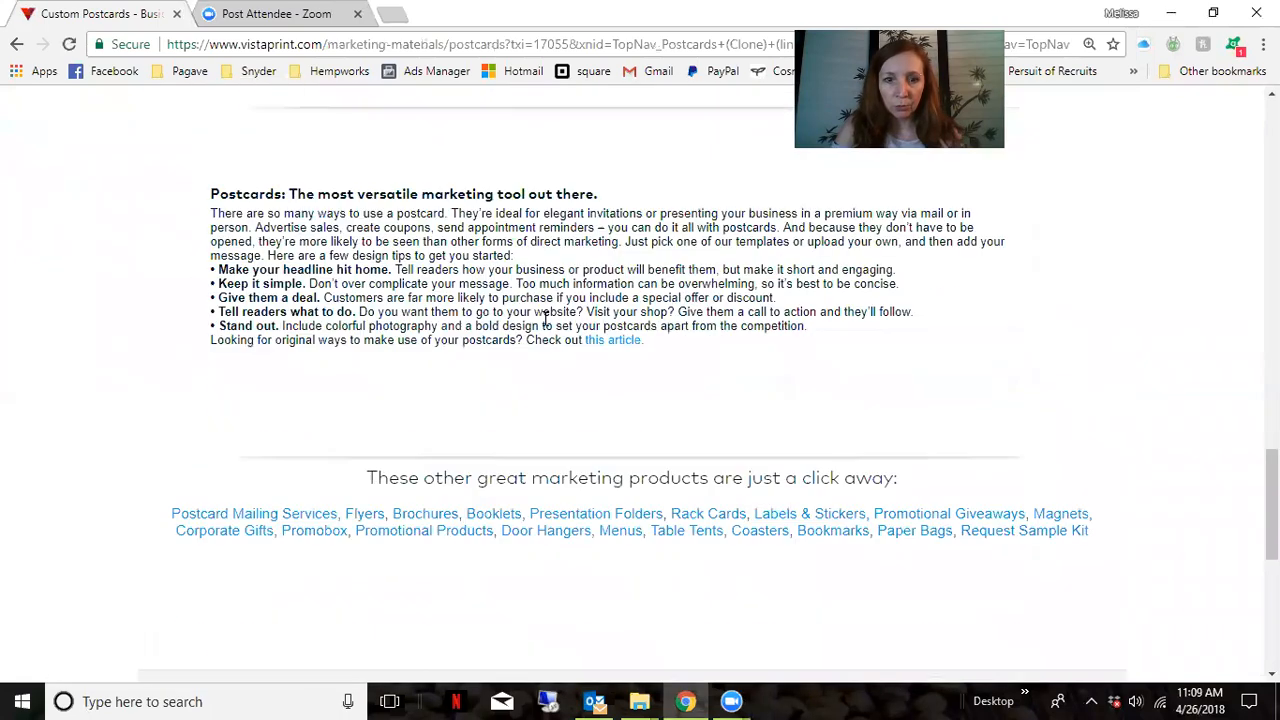
scroll(544, 319, "up", 6)
scroll(544, 319, "up", 5)
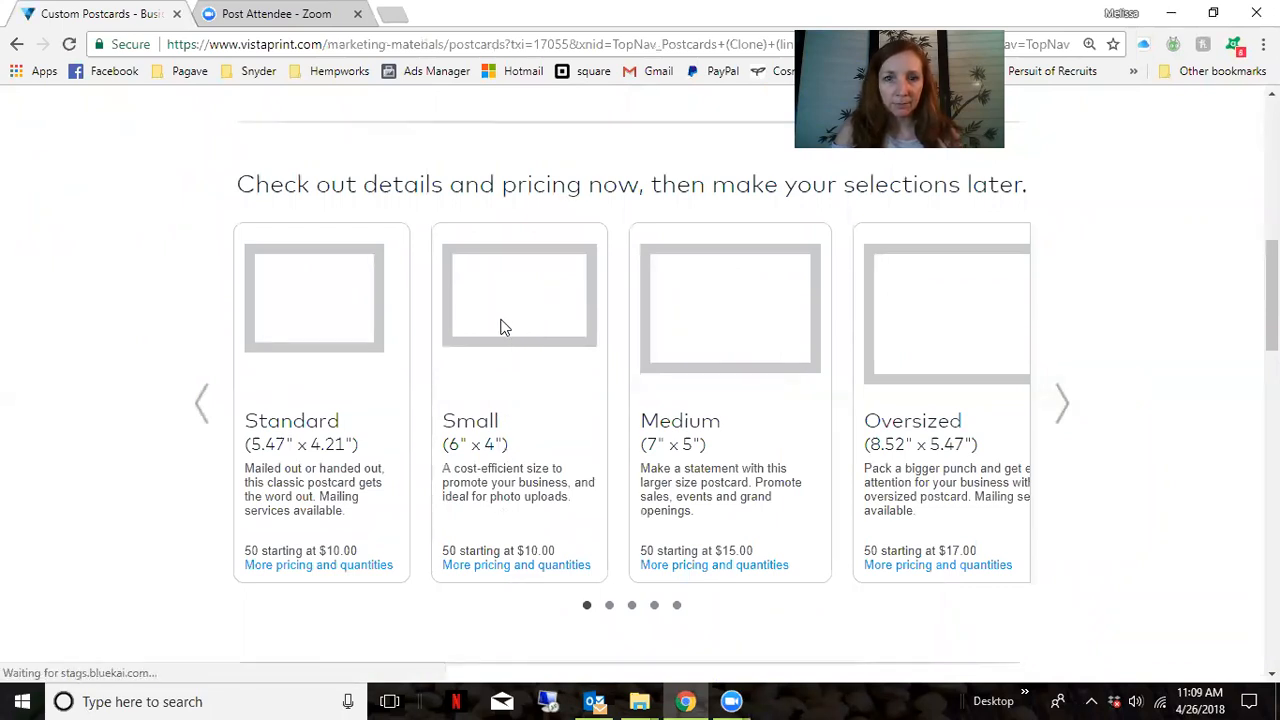
scroll(521, 371, "up", 5)
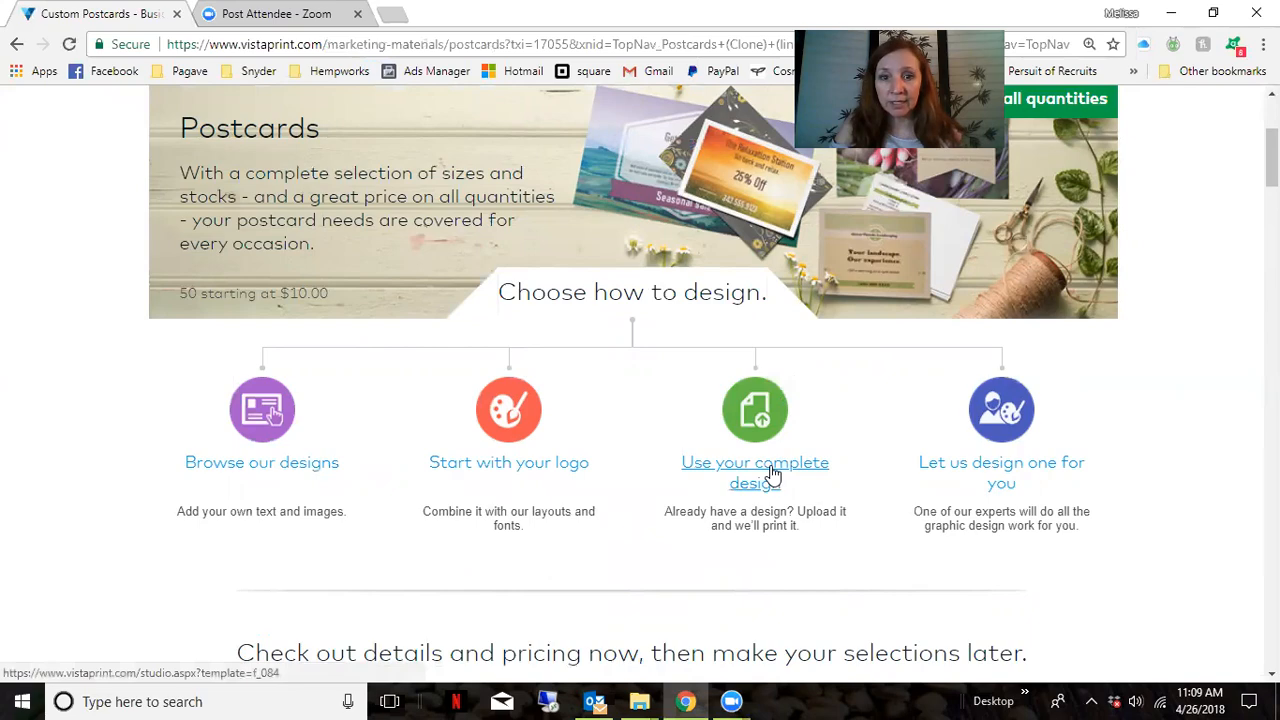
scroll(763, 465, "up", 2)
scroll(763, 463, "down", 2)
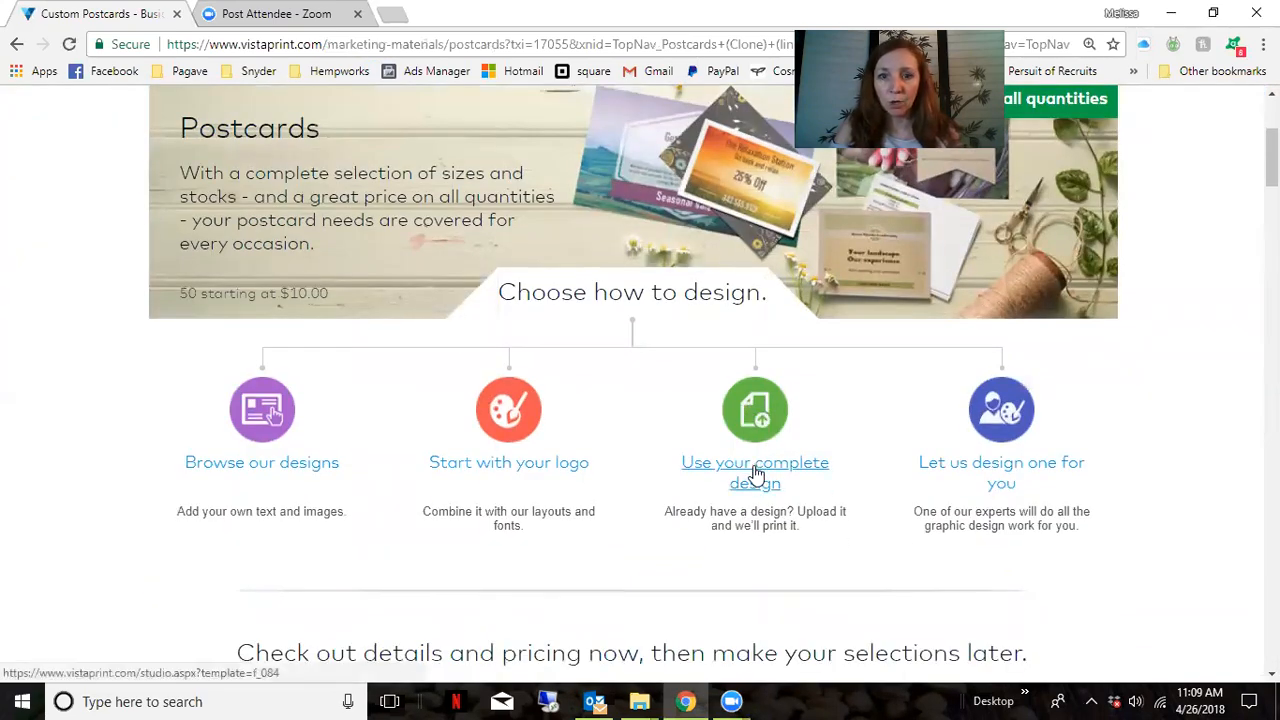
- Start a postcard from a complete design of your own in the Small (6" x 4") size with the Vertical layout
left_click(755, 473)
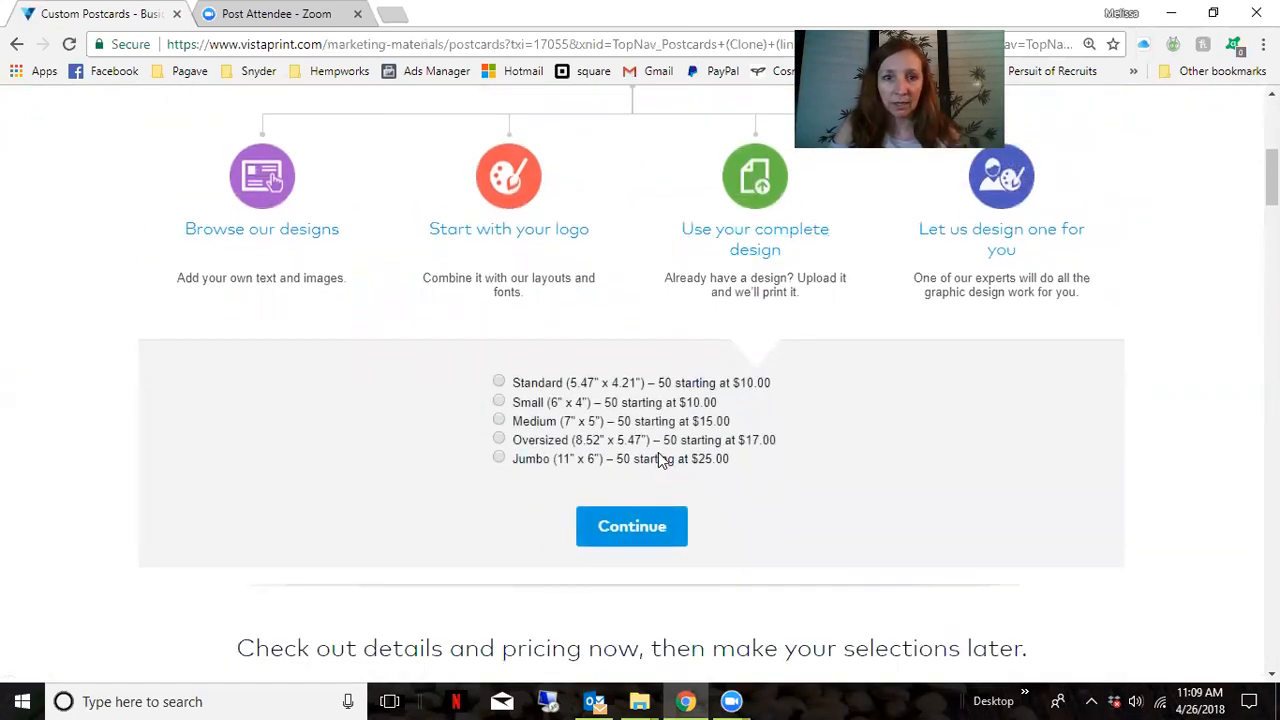
left_click(499, 402)
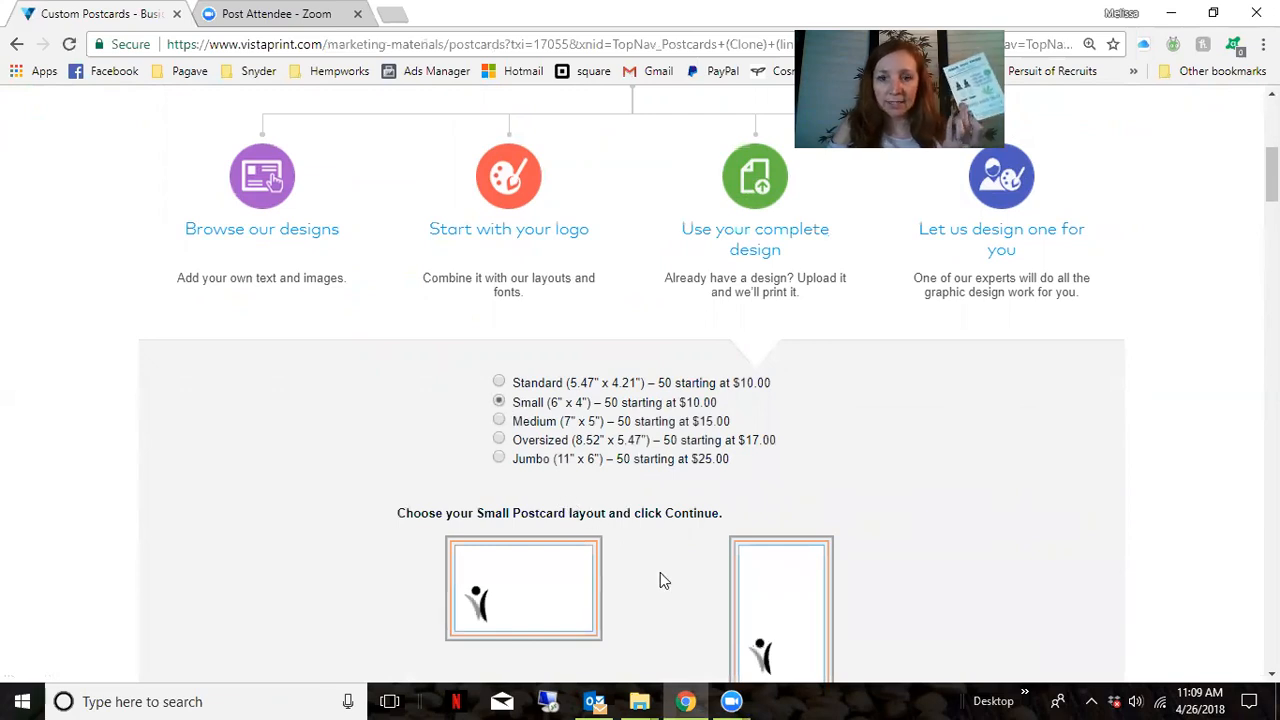
scroll(720, 568, "down", 2)
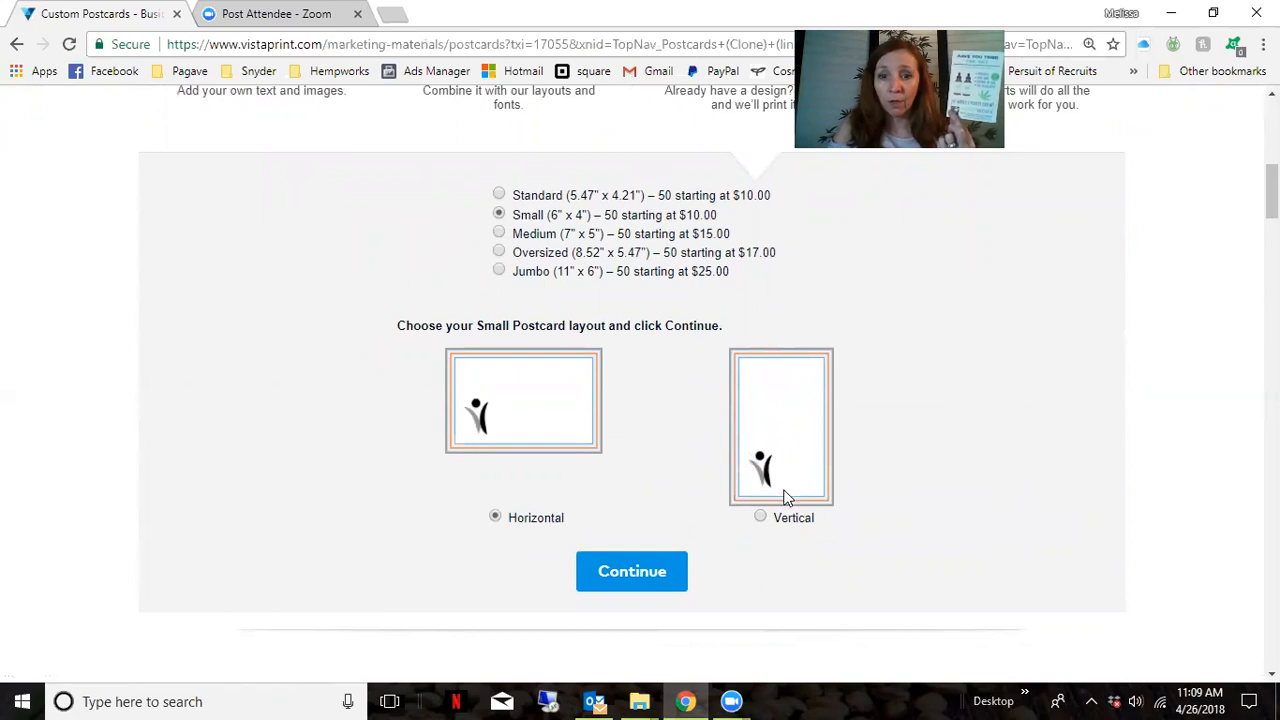
left_click(761, 518)
left_click(641, 580)
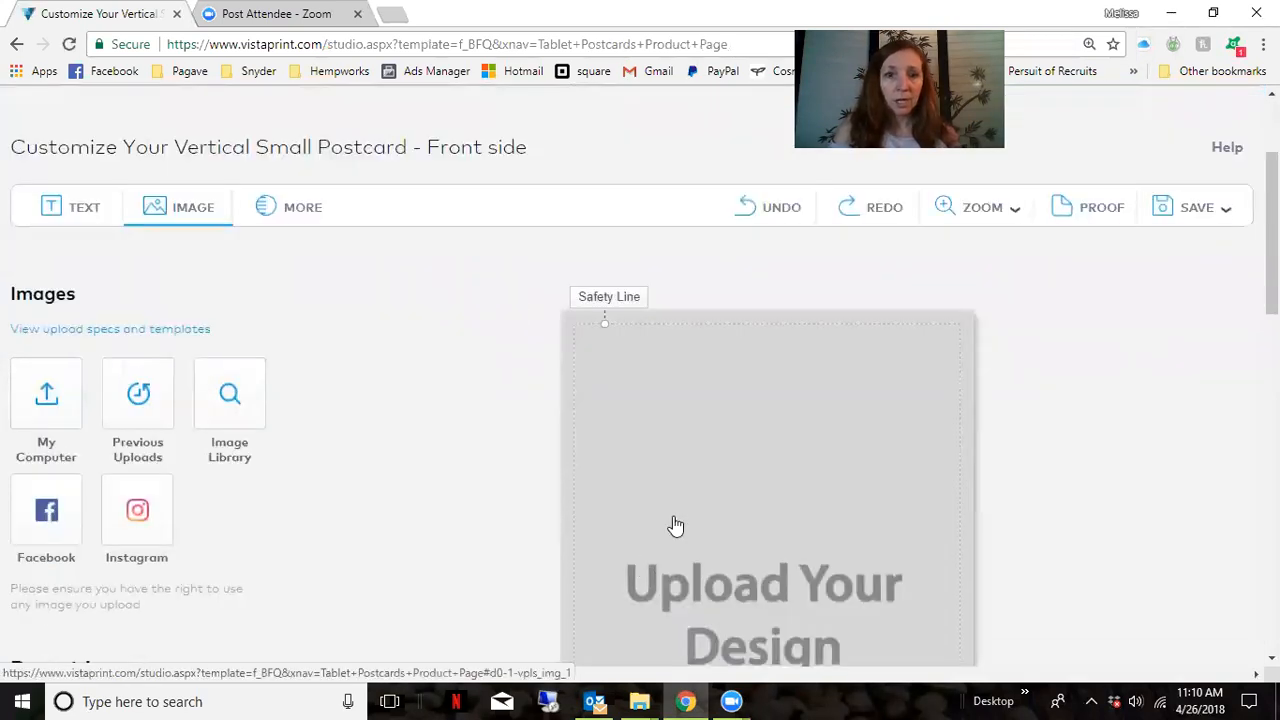
- Start an image upload from the computer and browse to the Direct Sales > Hempworx > Team Docs > Vistaprint folder
scroll(682, 504, "down", 2)
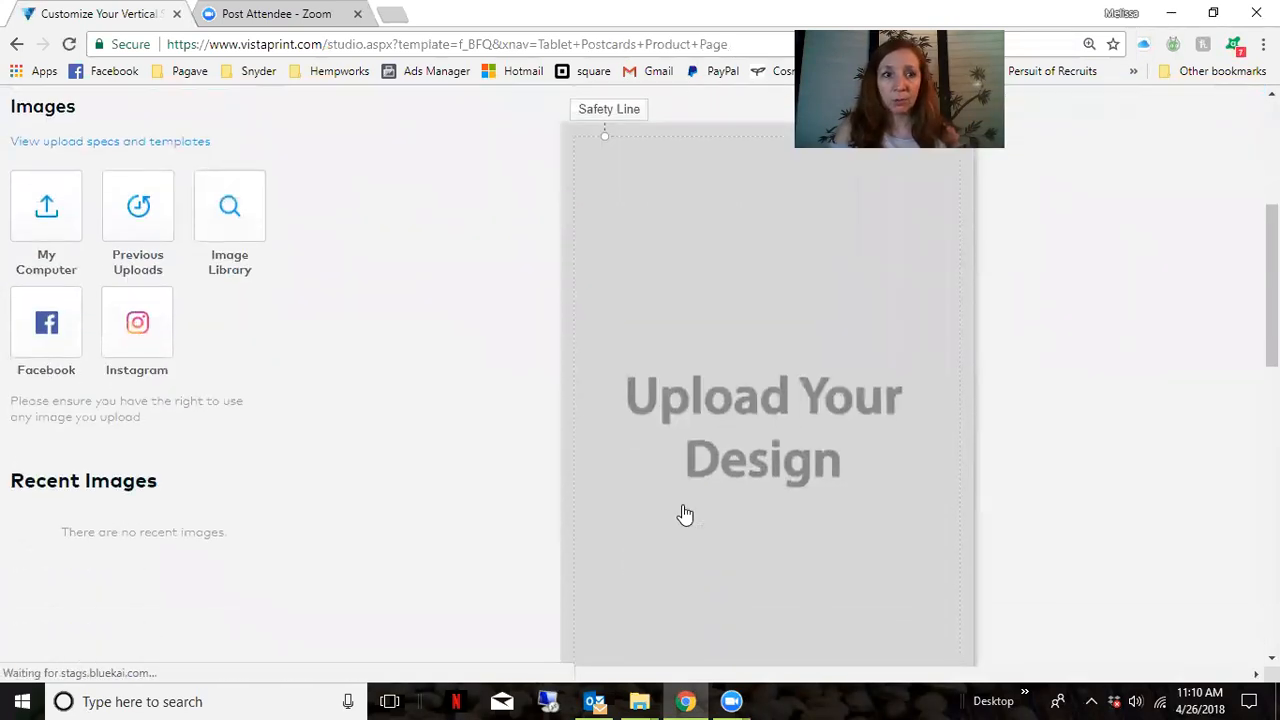
scroll(684, 514, "up", 2)
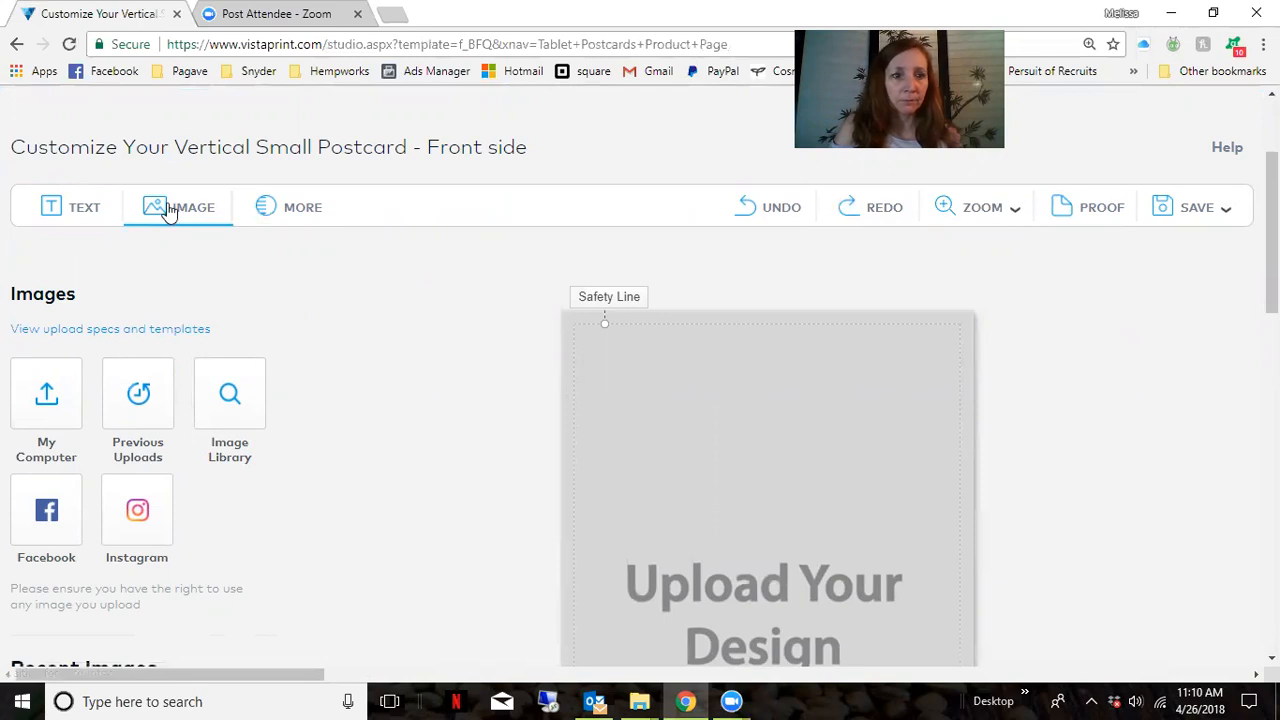
scroll(362, 373, "down", 2)
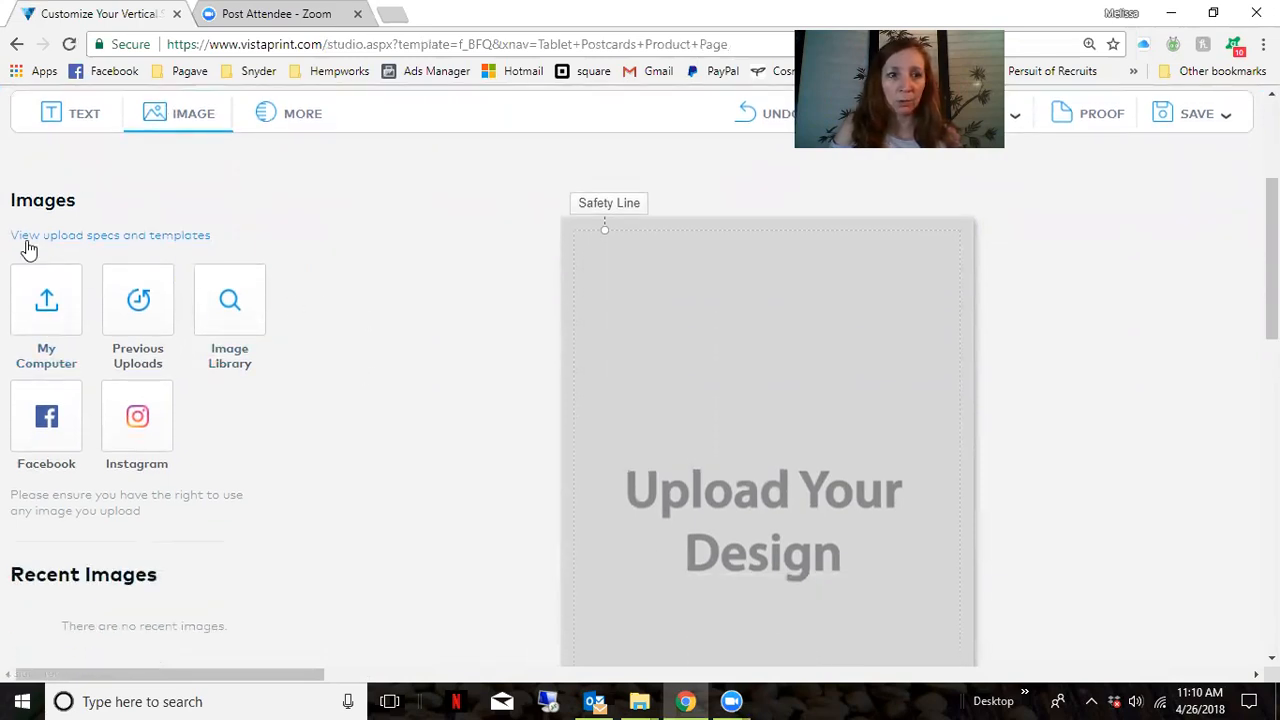
left_click(43, 344)
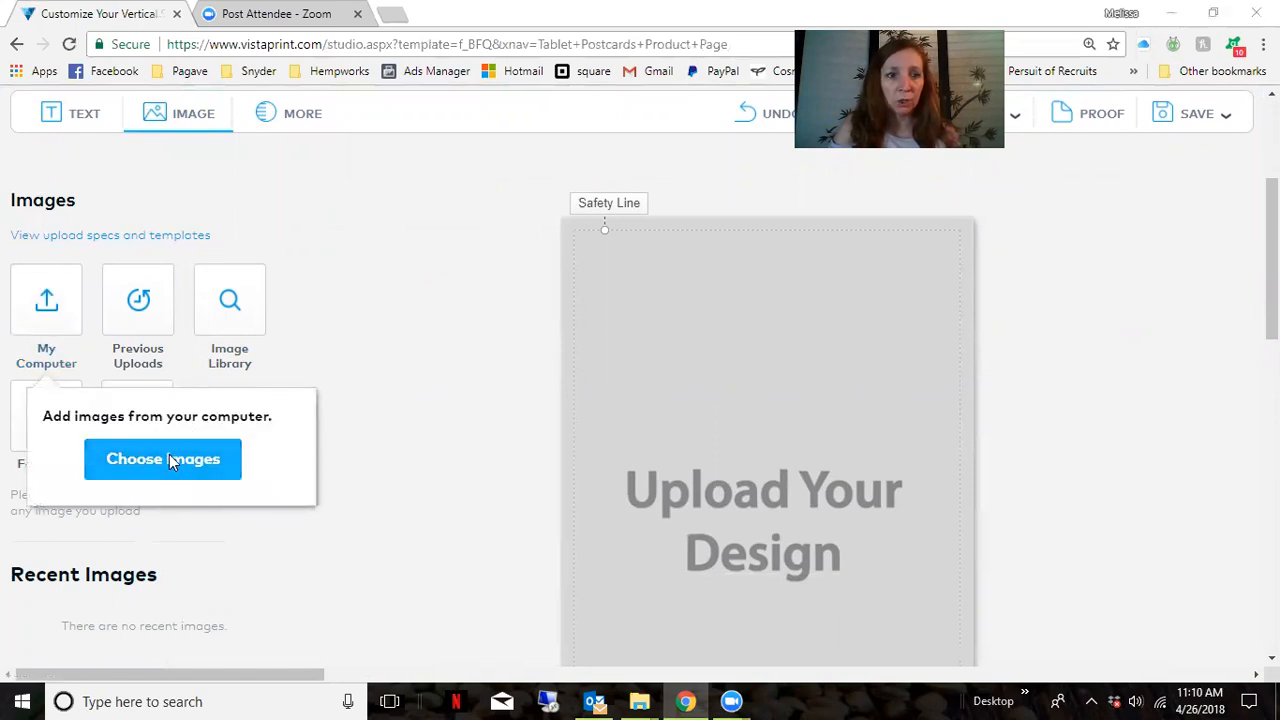
left_click(169, 455)
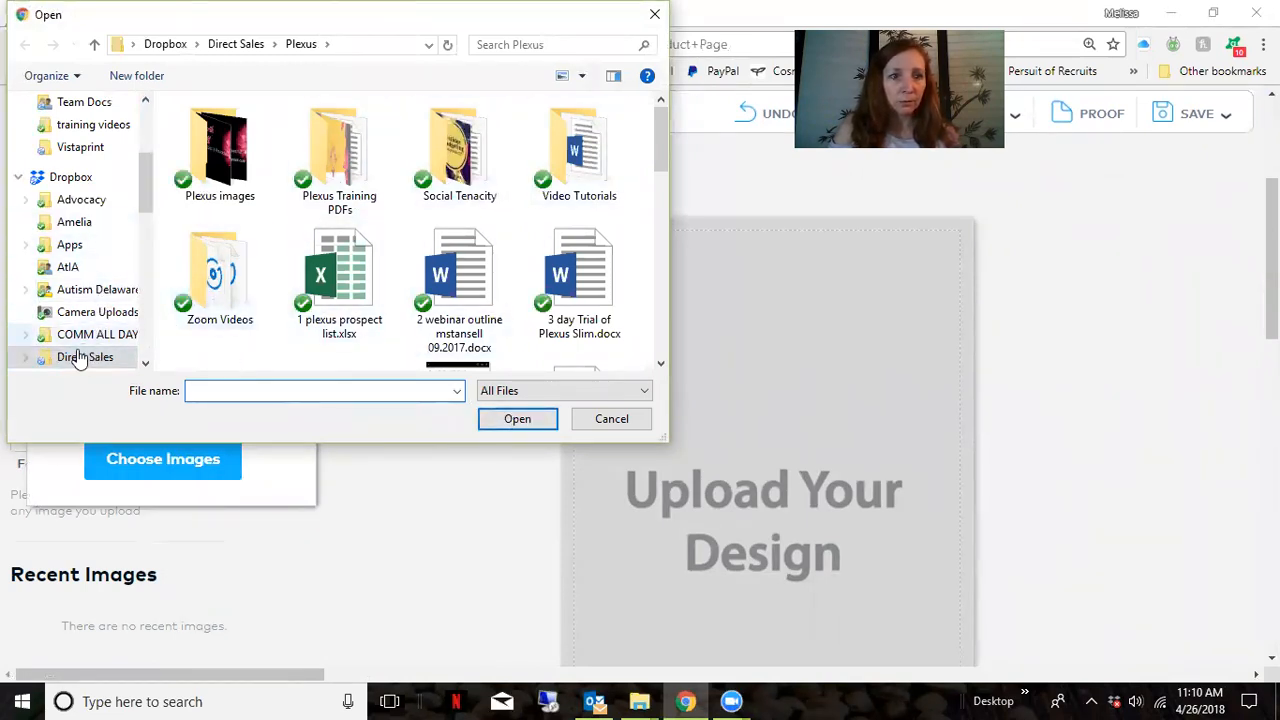
left_click(110, 355)
double_click(218, 148)
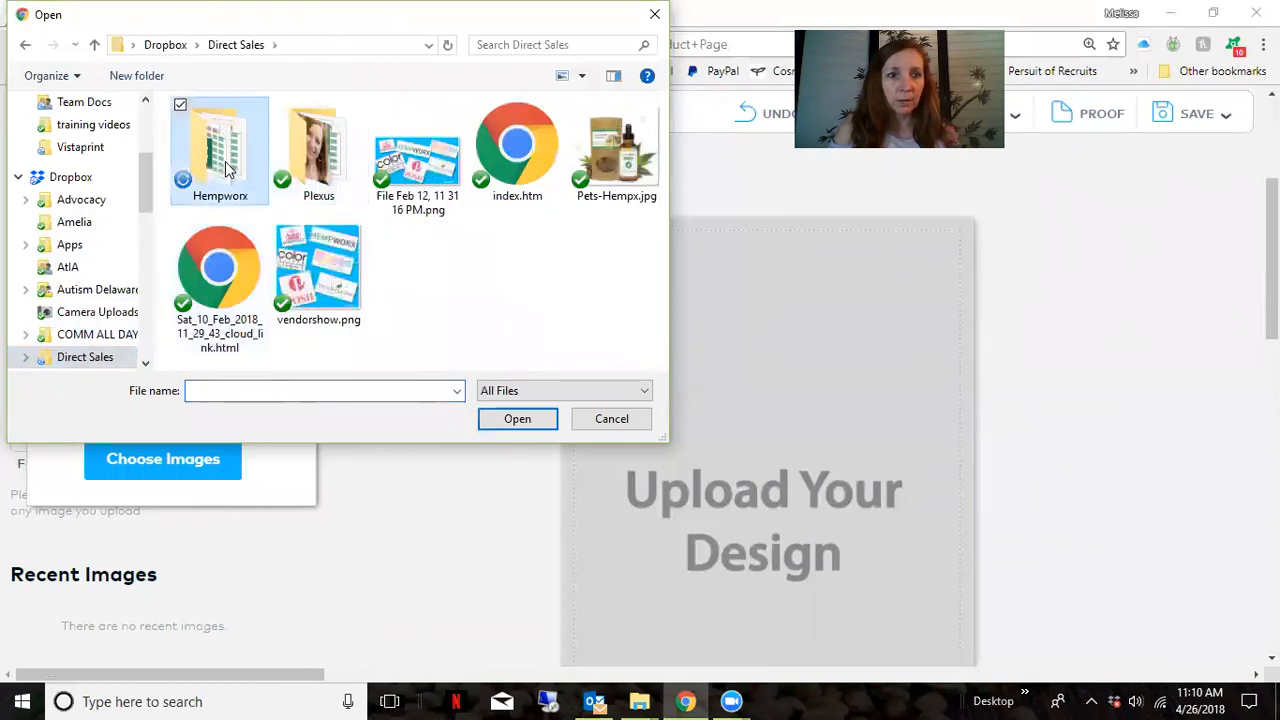
double_click(448, 146)
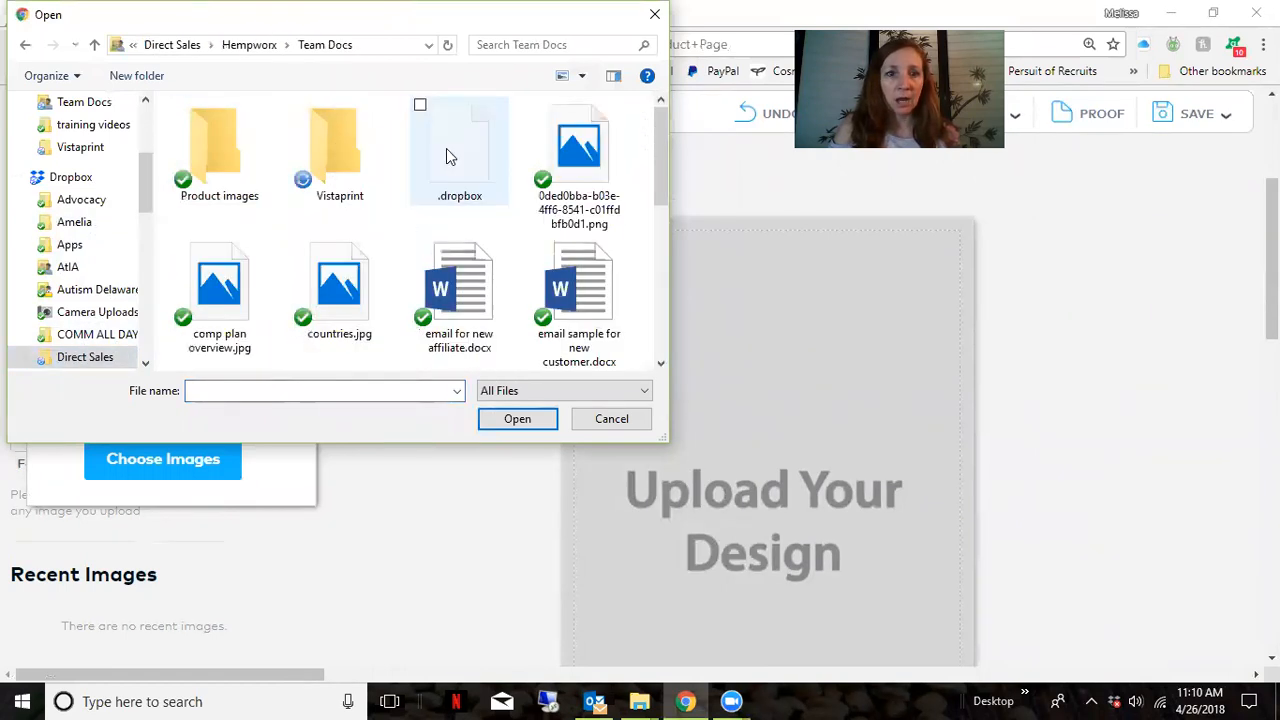
double_click(337, 150)
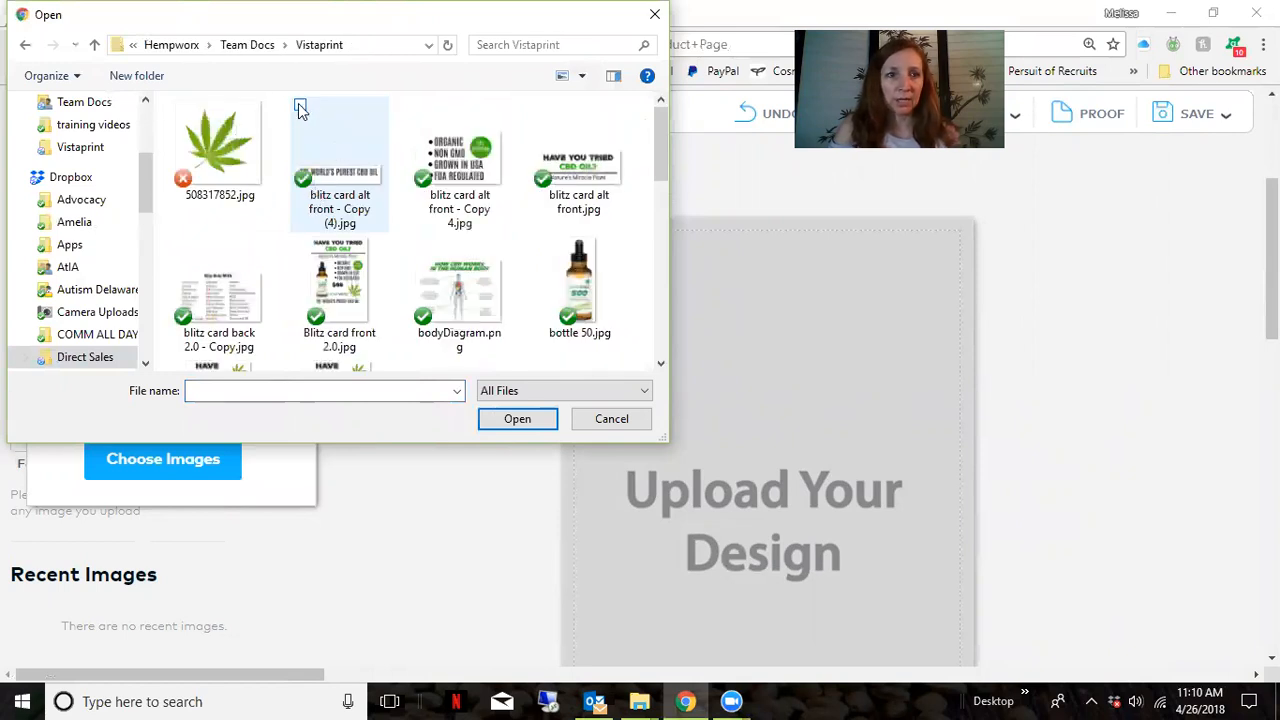
- Select 508317852.jpg, blitz card alt front - Copy (4).jpg, blitz card alt front - Copy 4.jpg, blitz card alt front.jpg and blitz card back 2.0 - Copy.jpg
left_click(300, 106)
left_click(180, 105)
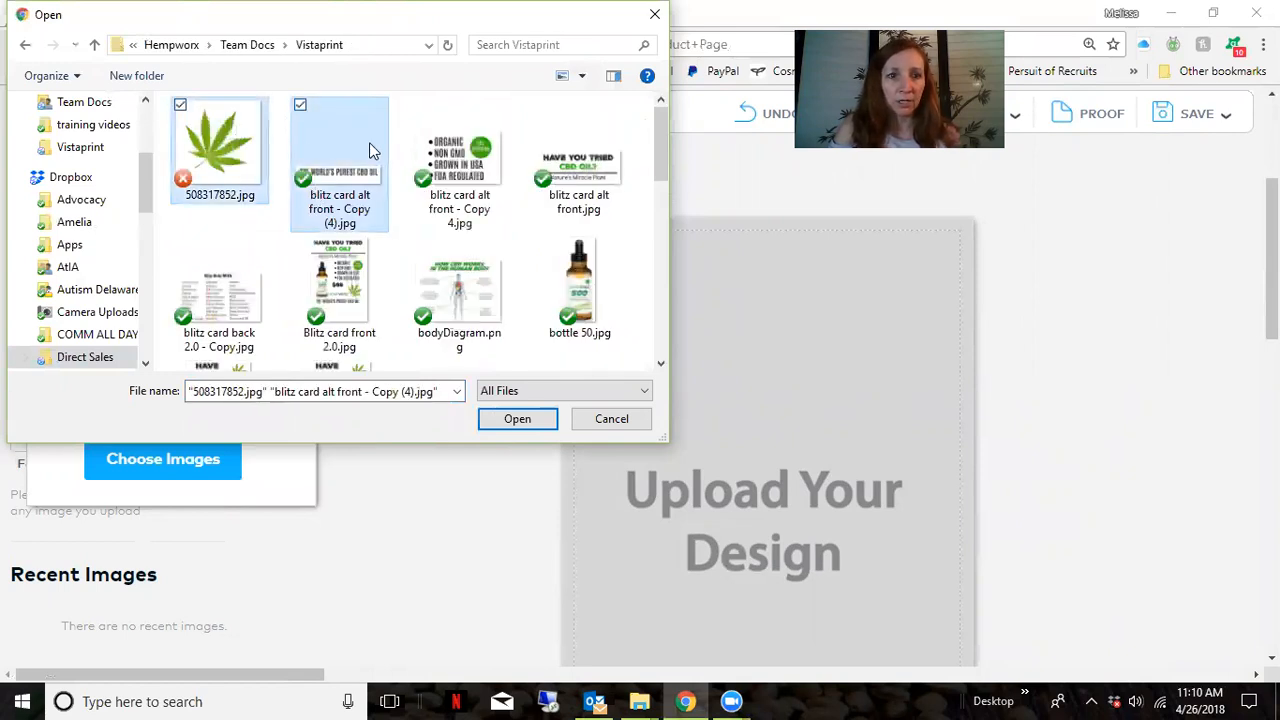
left_click(420, 106)
left_click(540, 106)
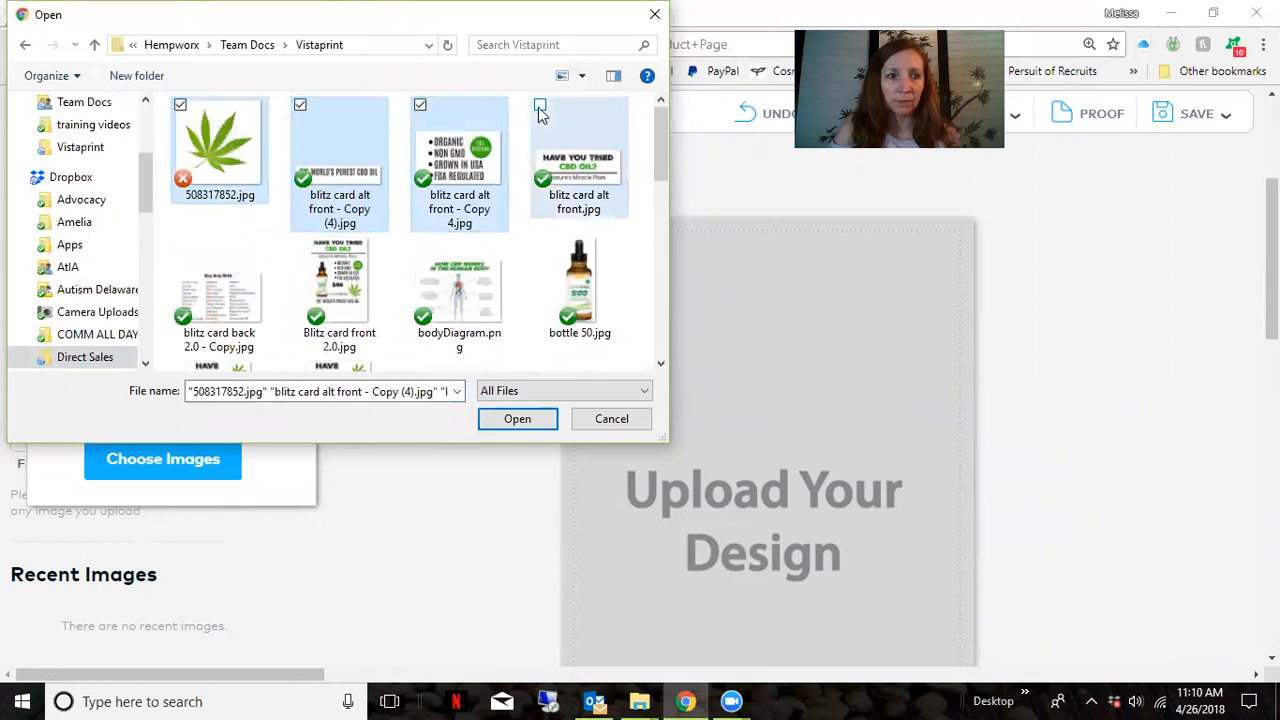
left_click(181, 242)
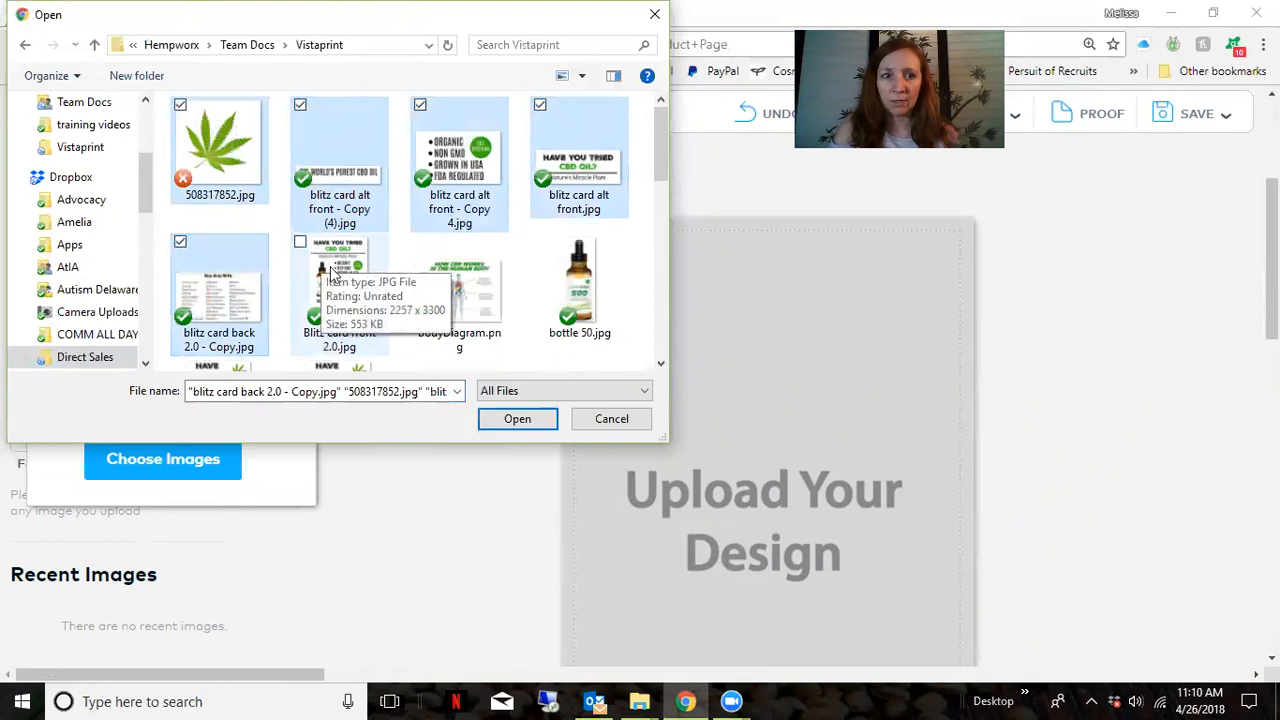
- Add HEMPWORX LOGO no flower-01 (1) (1).png, Pets-Hempx.jpg and what-is-Hempworx-CBD-oil-e1496431448633.jpg to the selection and upload all the chosen images
scroll(547, 289, "down", 2)
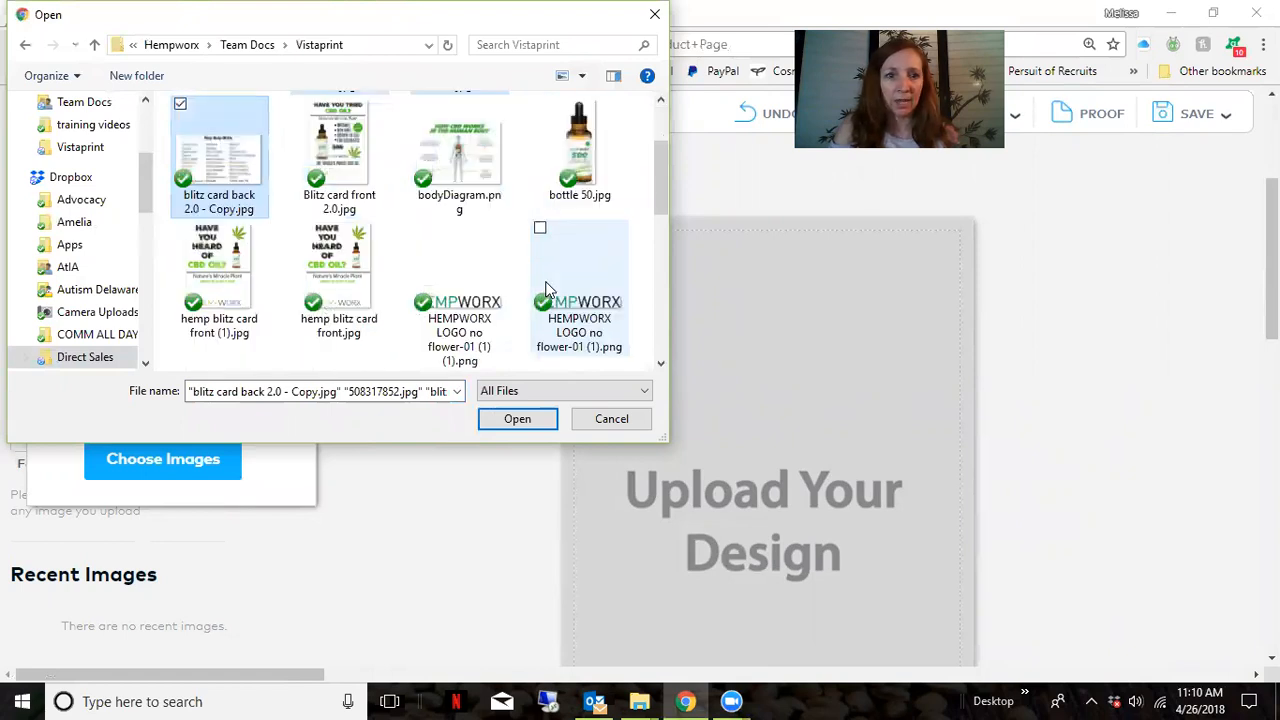
left_click(430, 252, "ctrl")
scroll(426, 250, "down", 3)
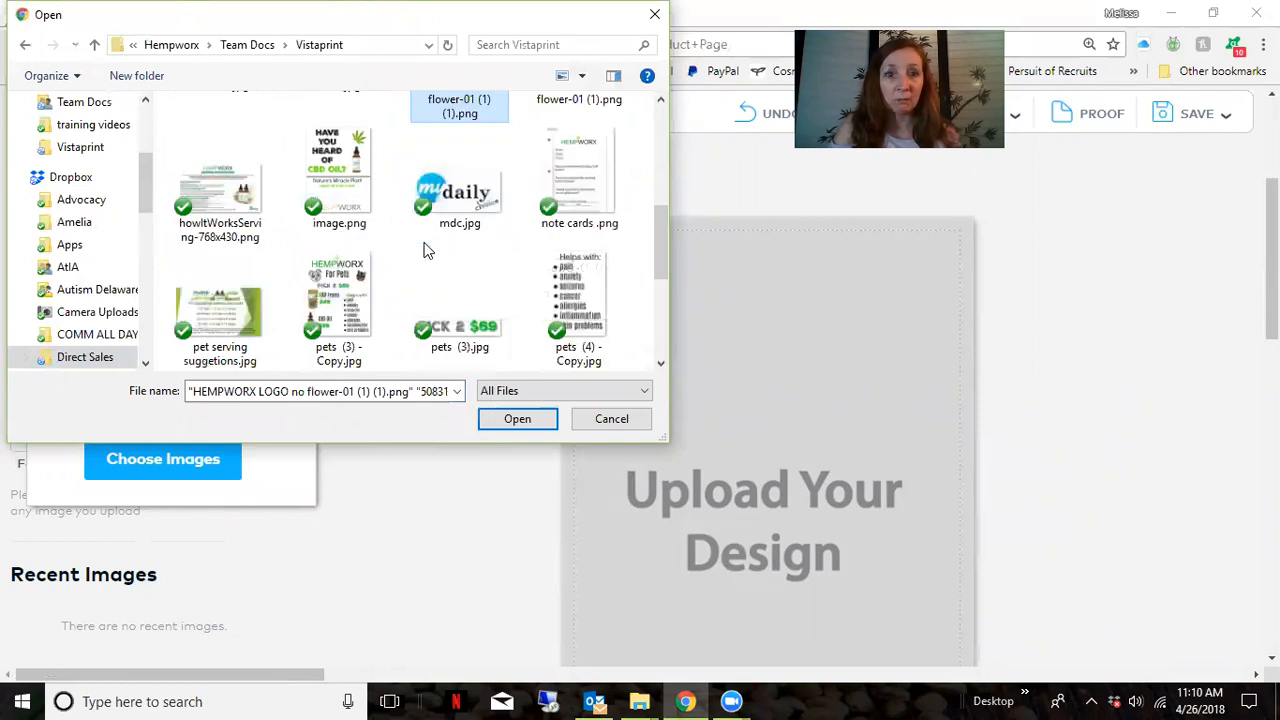
scroll(426, 250, "down", 1)
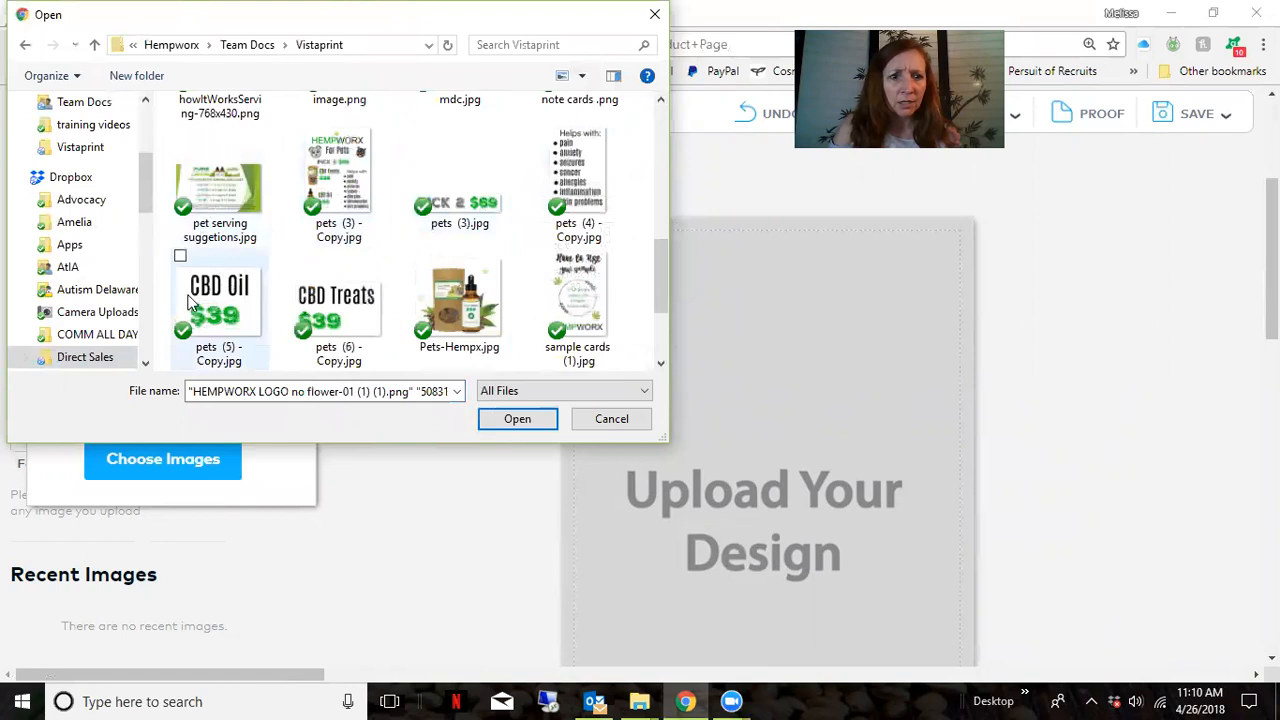
scroll(606, 306, "down", 2)
scroll(604, 305, "up", 1)
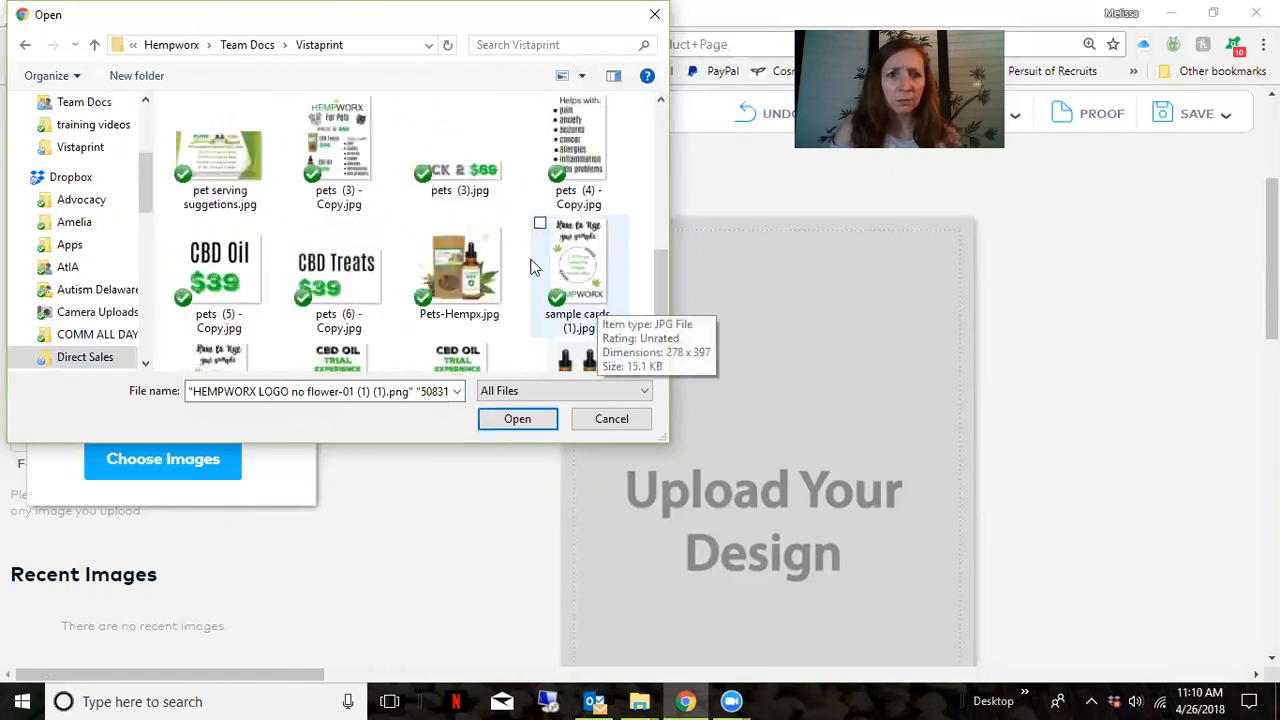
left_click(450, 258, "ctrl")
scroll(513, 263, "down", 1)
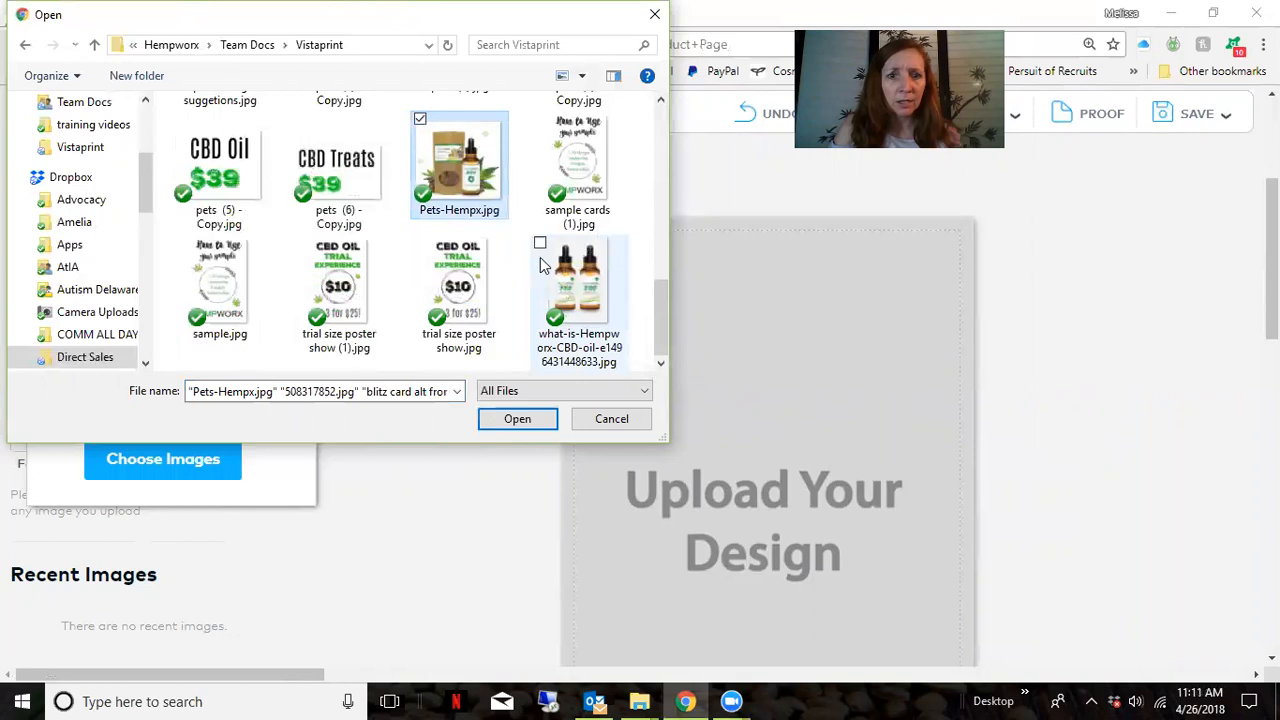
left_click(540, 241)
left_click(517, 418)
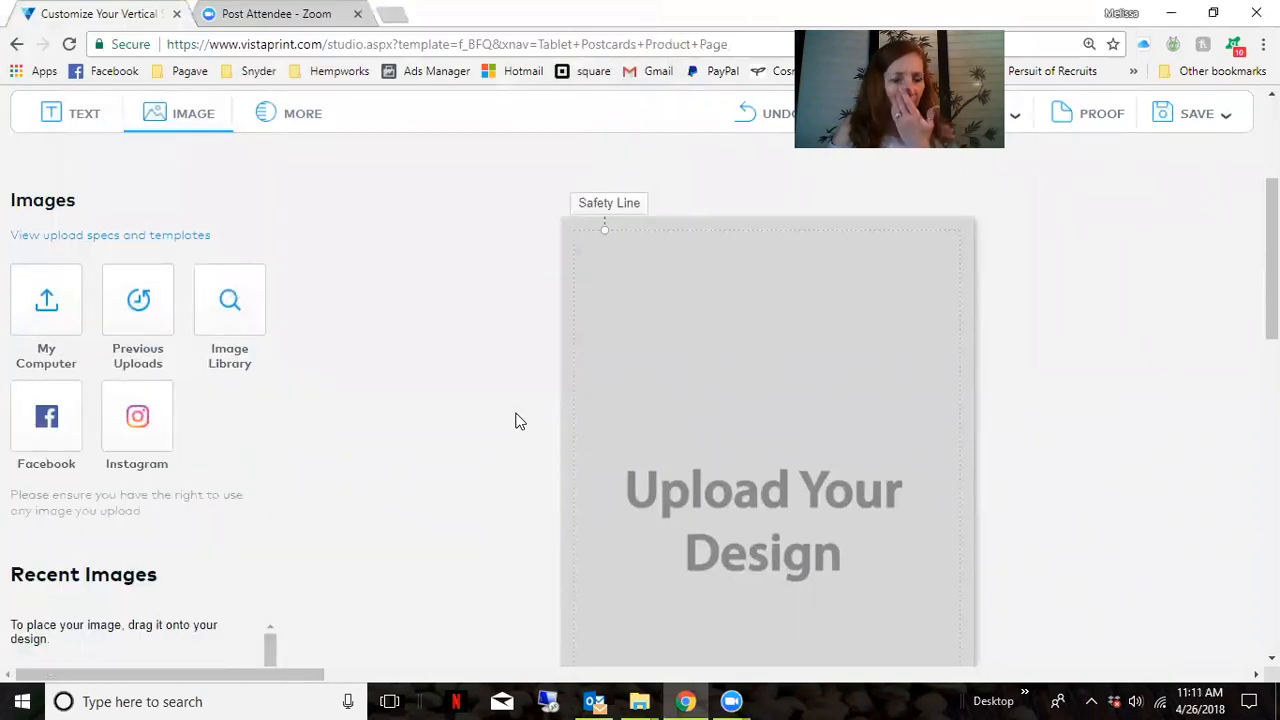
- Place the uploaded "Have You Tried CBD Oil?" image on the front side of the postcard
scroll(323, 454, "down", 5)
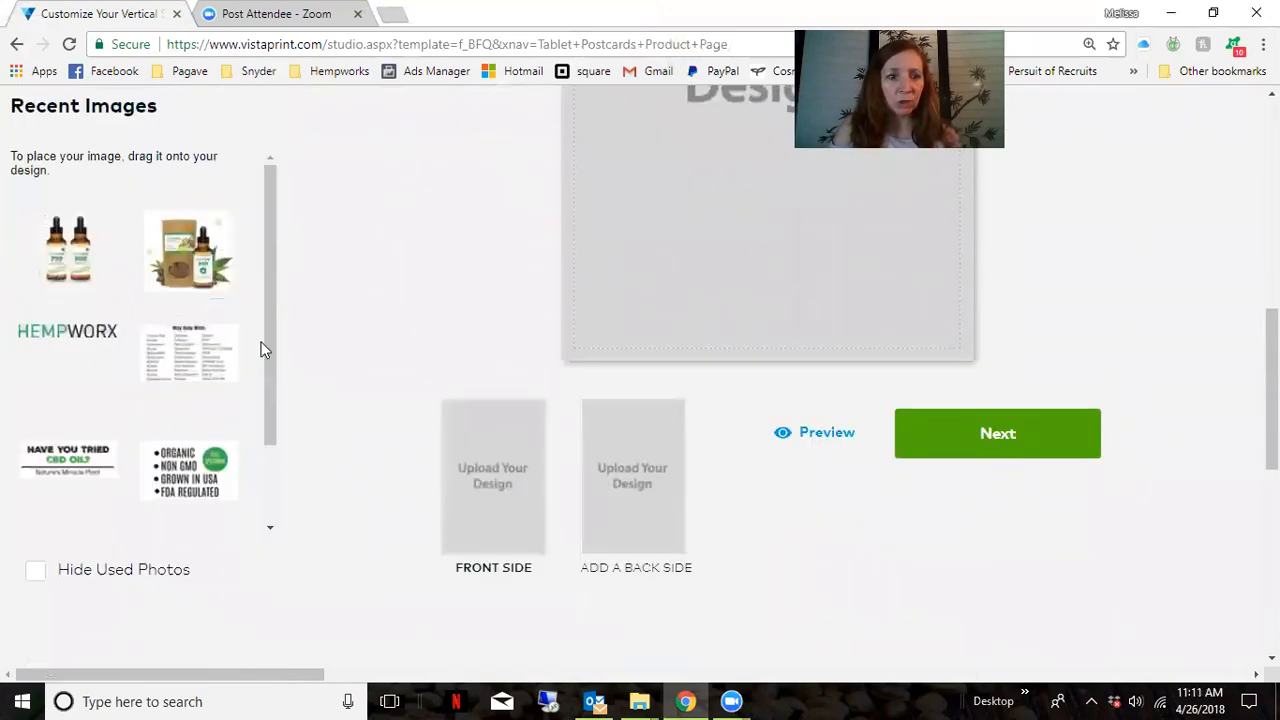
left_click_drag(75, 460, 742, 176)
scroll(748, 300, "up", 3)
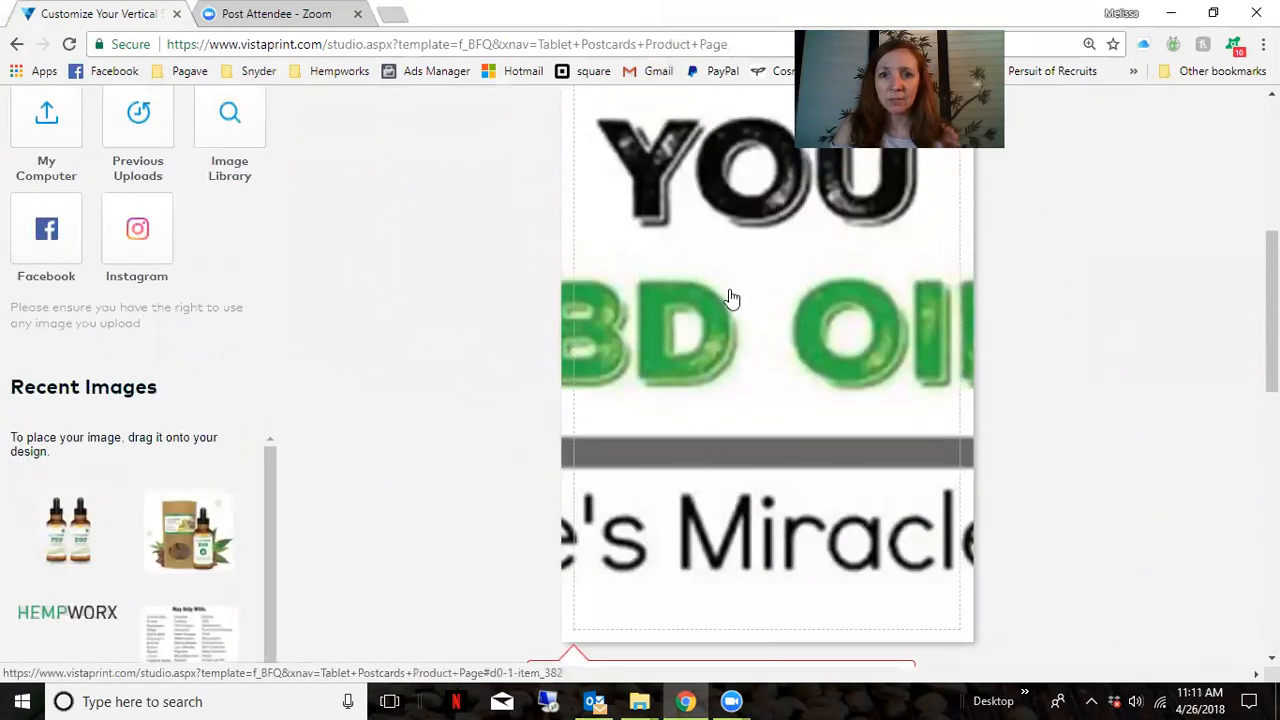
scroll(730, 295, "up", 2)
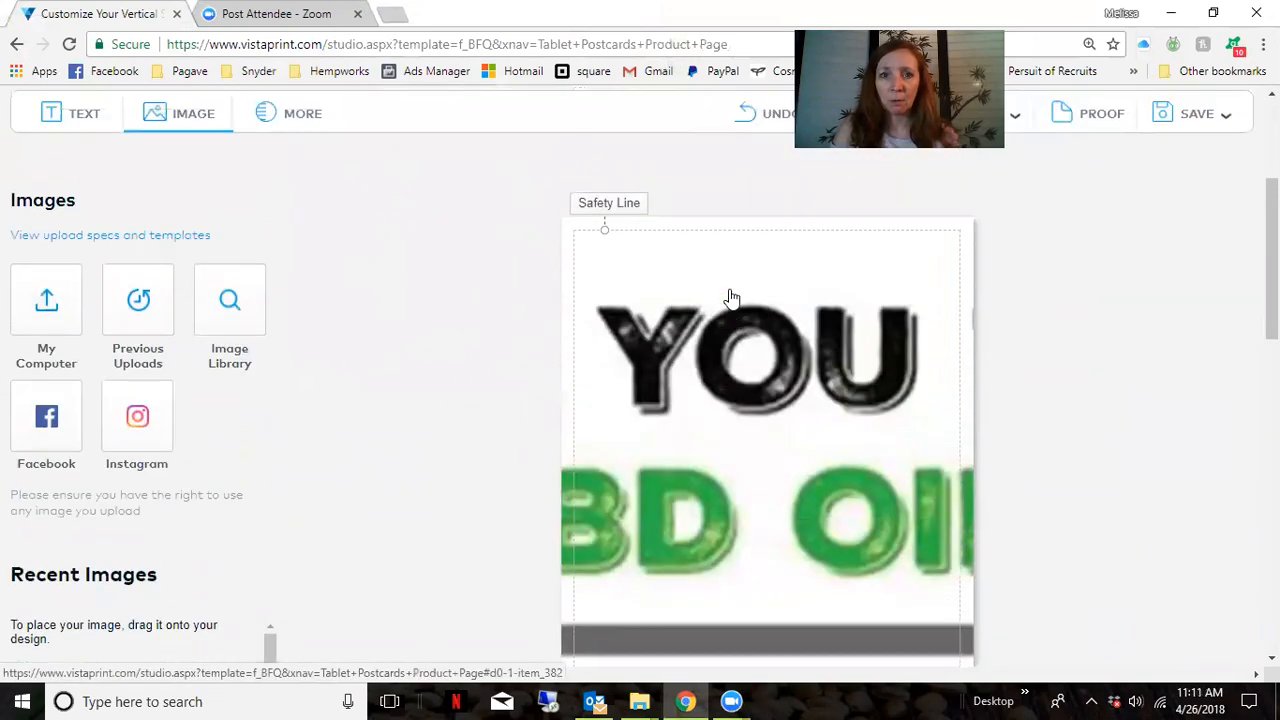
- Change the placed "Have You Tried CBD Oil?" image from Crop to Scale to Fit so the entire image shows
left_click(726, 352)
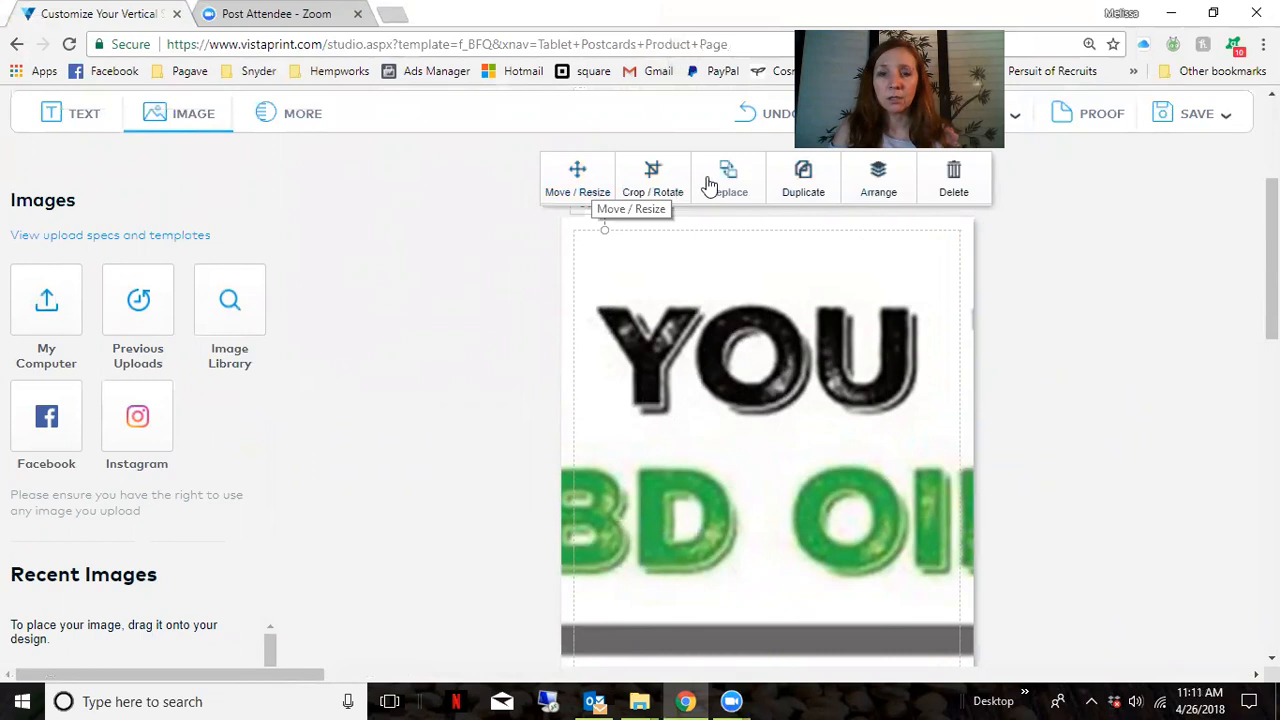
left_click(588, 185)
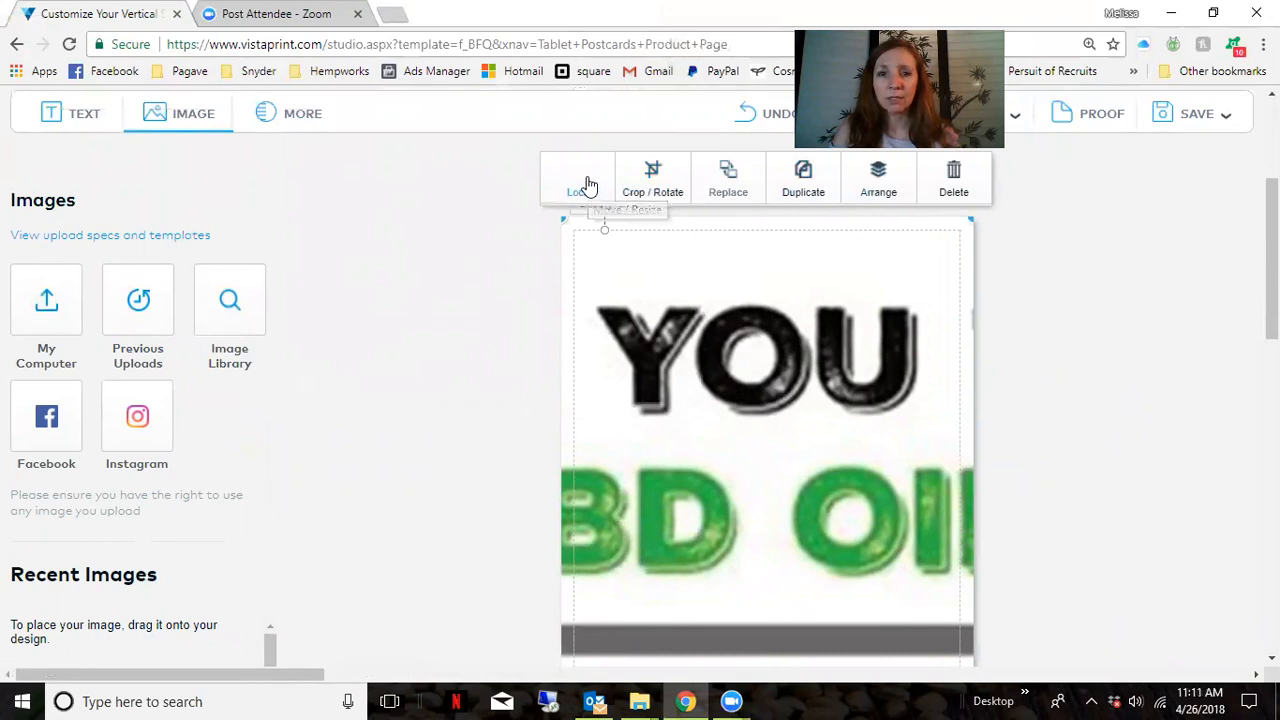
left_click(590, 185)
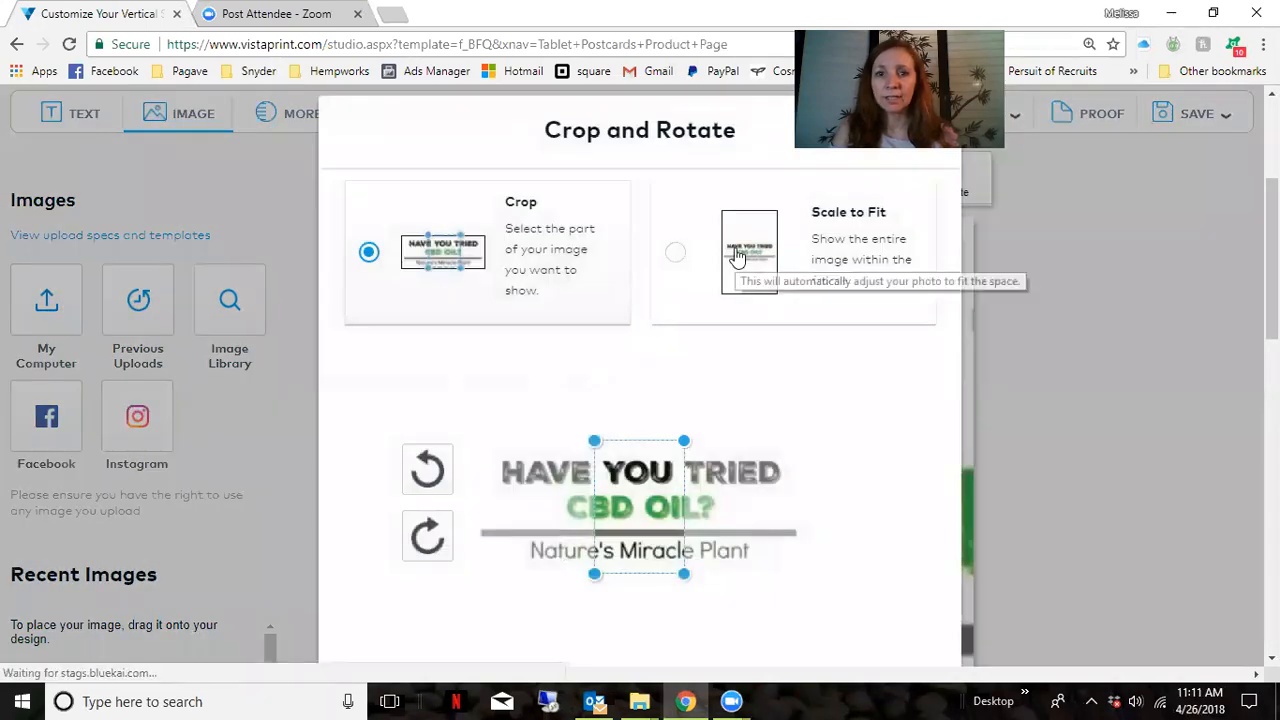
left_click(678, 252)
scroll(738, 287, "down", 2)
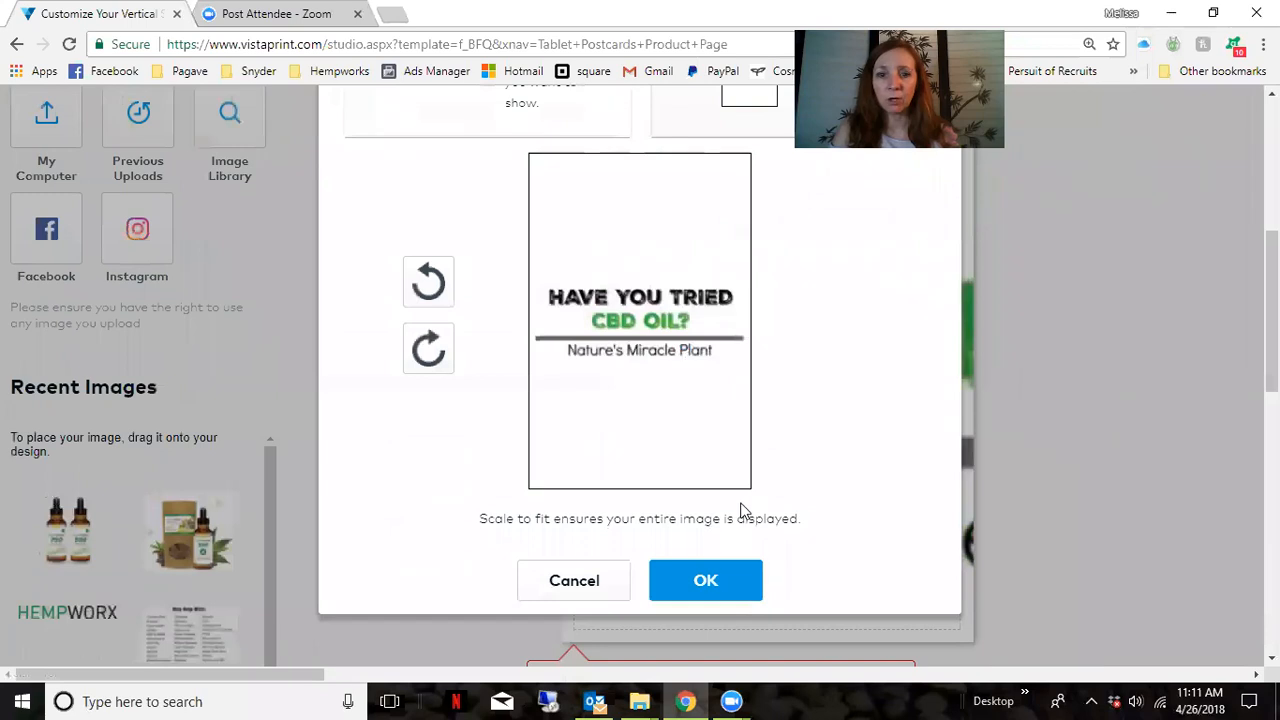
left_click(718, 574)
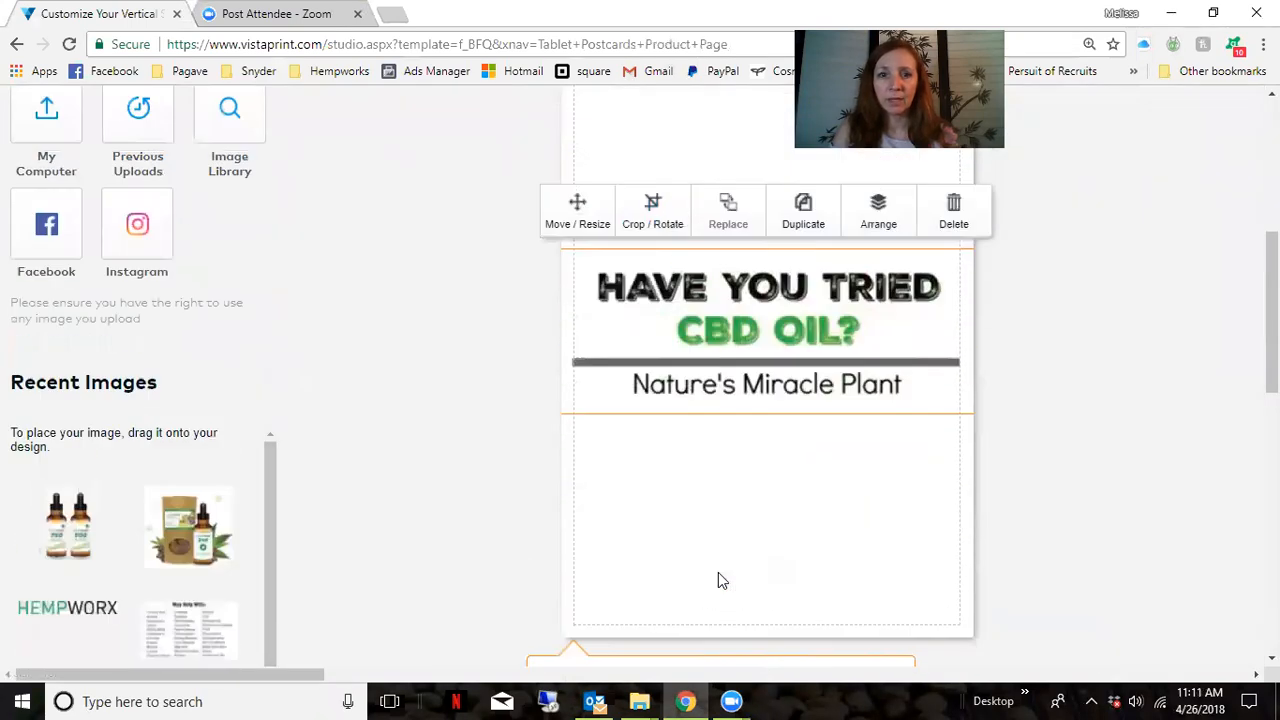
- Move the "Have You Tried CBD Oil?" image up to the top edge of the postcard's front side
scroll(718, 580, "up", 2)
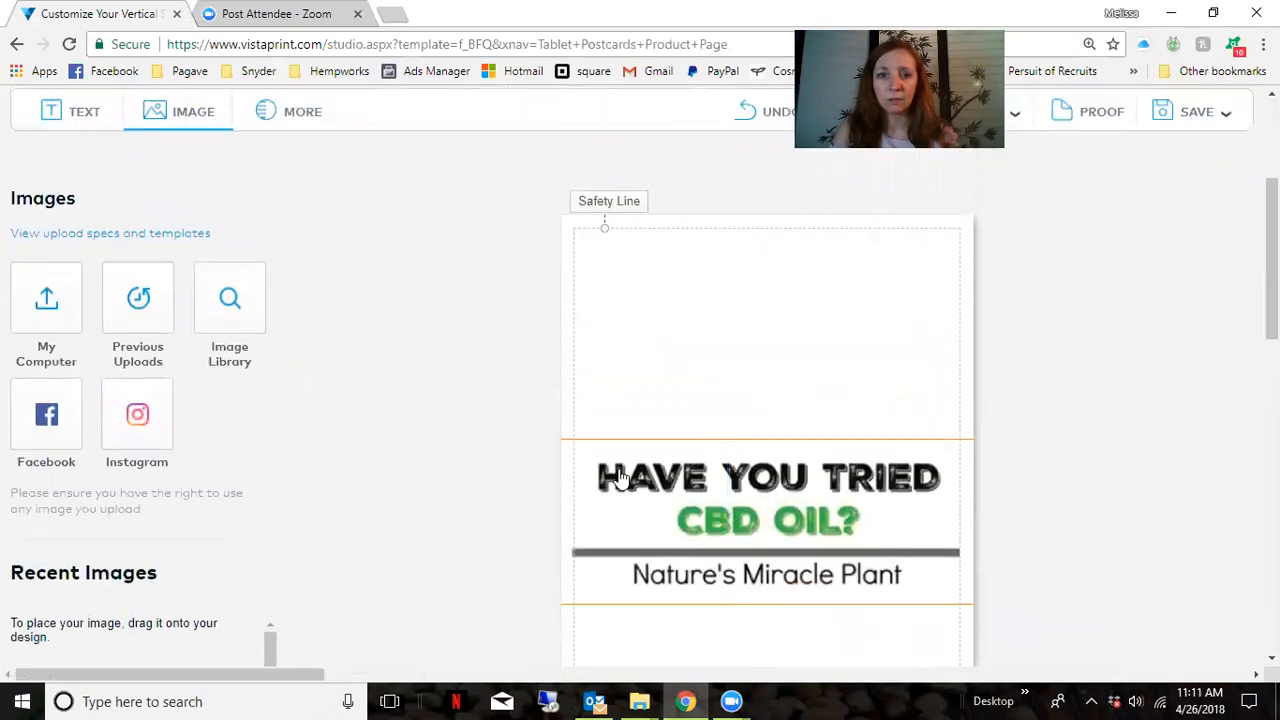
left_click(740, 512)
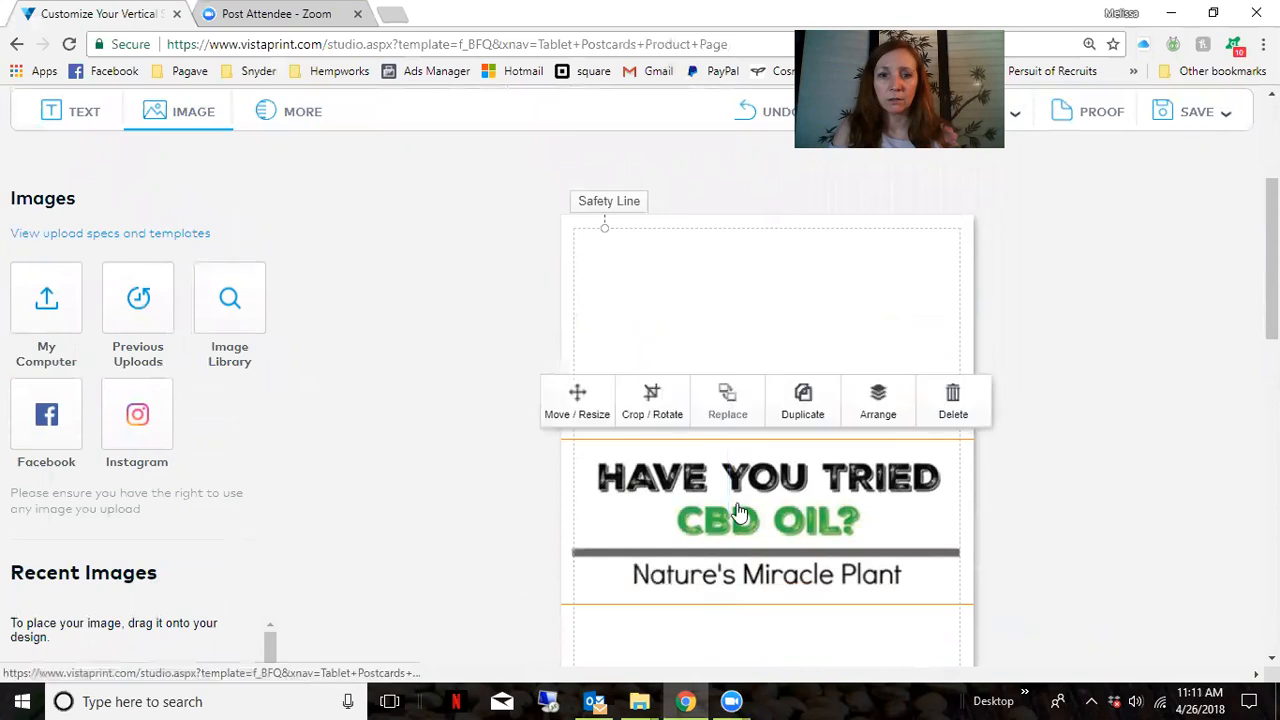
left_click(608, 423)
left_click_drag(752, 451, 752, 229)
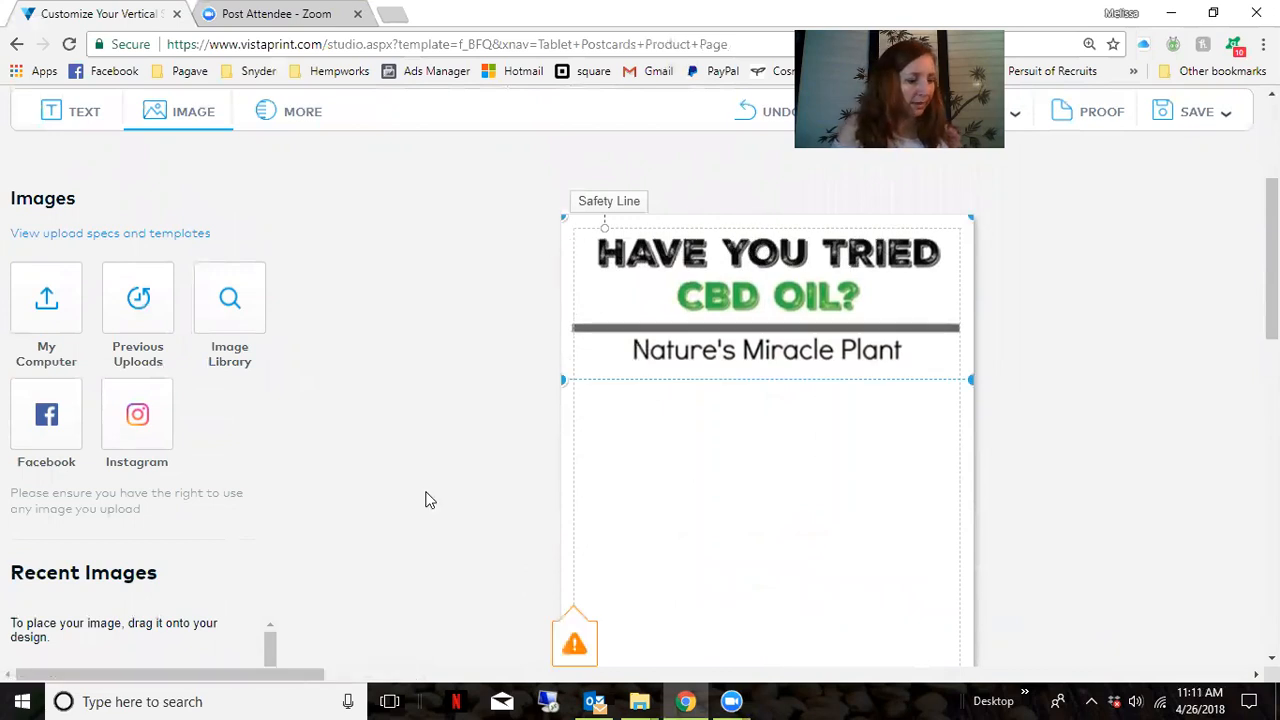
- Place the two-bottle product image below the headline and blitz card alt front - Copy 4.jpg beside it, adjusting their size and position
scroll(425, 500, "down", 3)
left_click_drag(54, 445, 578, 372)
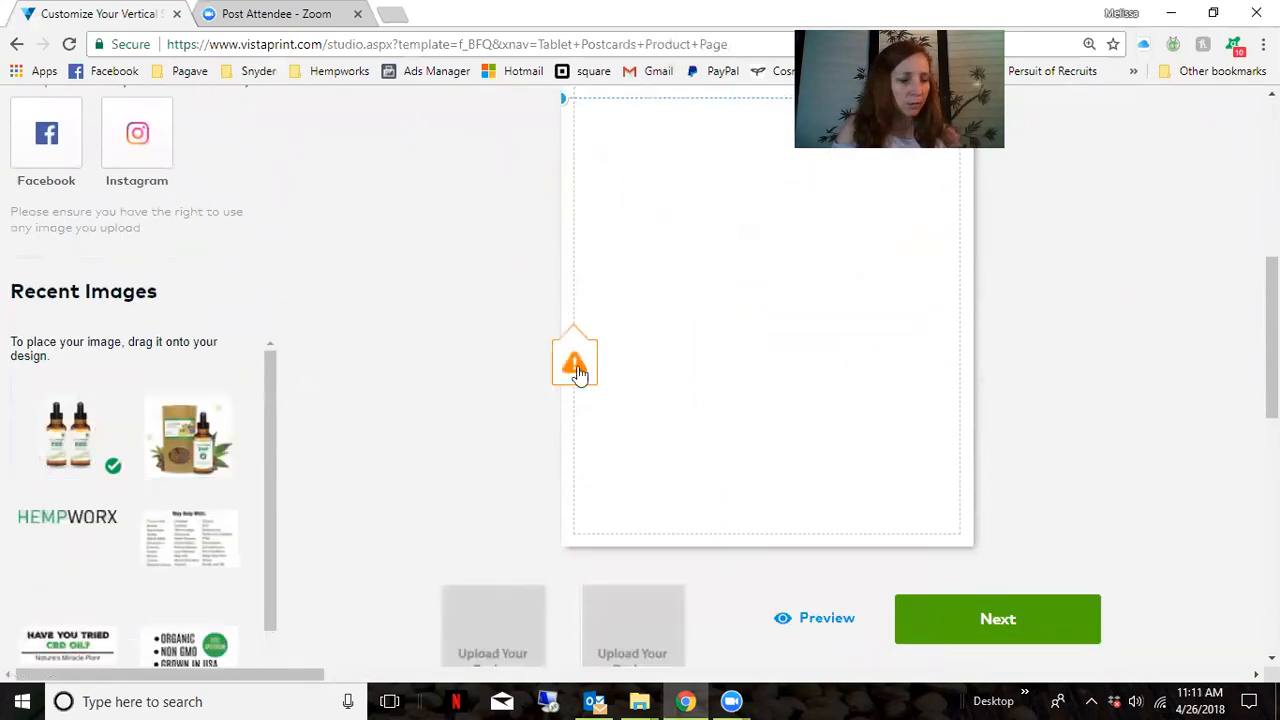
scroll(311, 488, "down", 3)
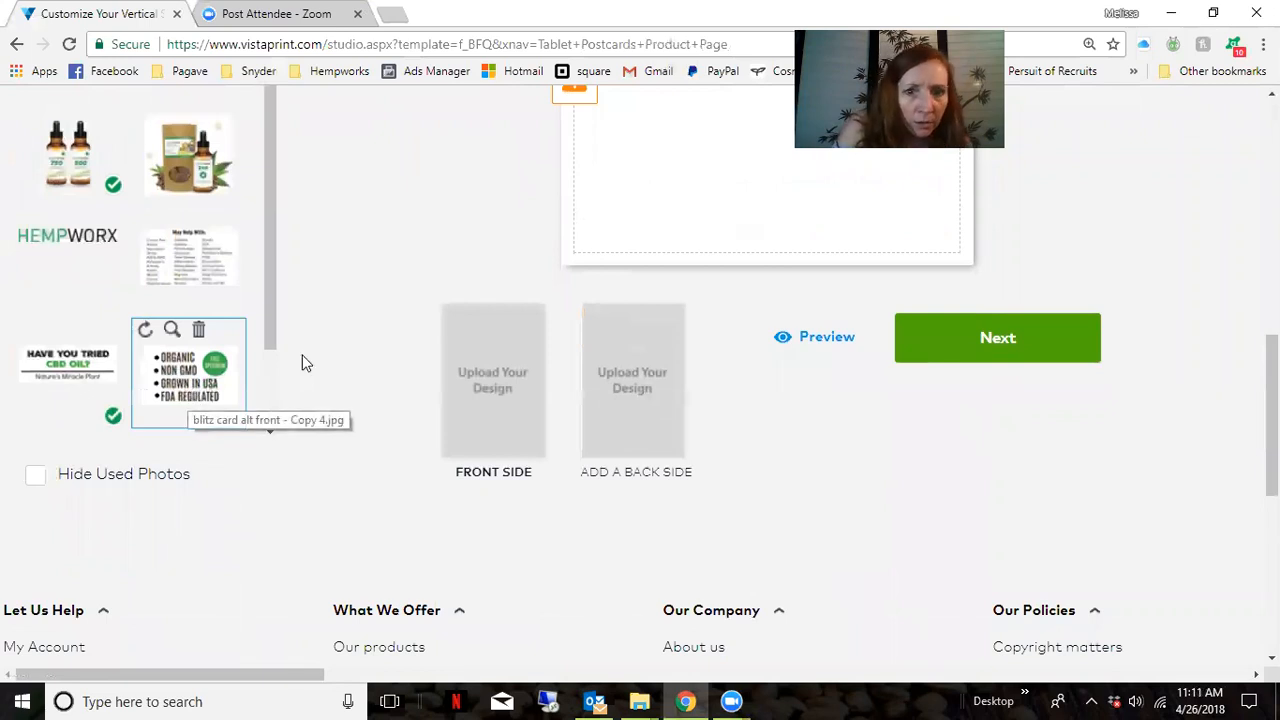
left_click_drag(306, 362, 880, 163)
scroll(812, 244, "up", 4)
left_click_drag(872, 516, 854, 242)
left_click(640, 251)
mouse_move(640, 251)
left_mouse_down()
mouse_move(650, 298)
mouse_move(651, 270)
left_mouse_up()
mouse_move(823, 271)
left_mouse_down()
mouse_move(809, 263)
mouse_move(826, 277)
left_mouse_up()
- Place the "The World's Purest CBD Oil" image below the bottles, enlarge it slightly and center it on the postcard
scroll(337, 494, "down", 3)
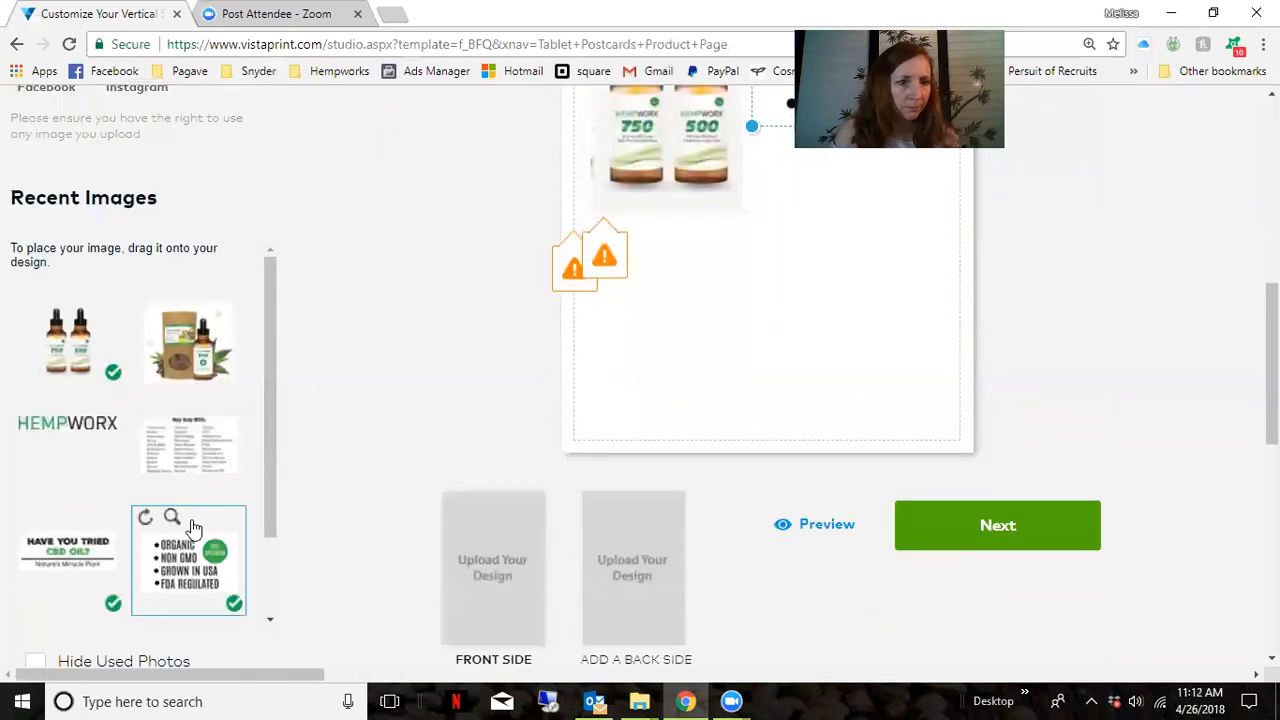
scroll(171, 531, "down", 5)
left_click_drag(87, 477, 737, 229)
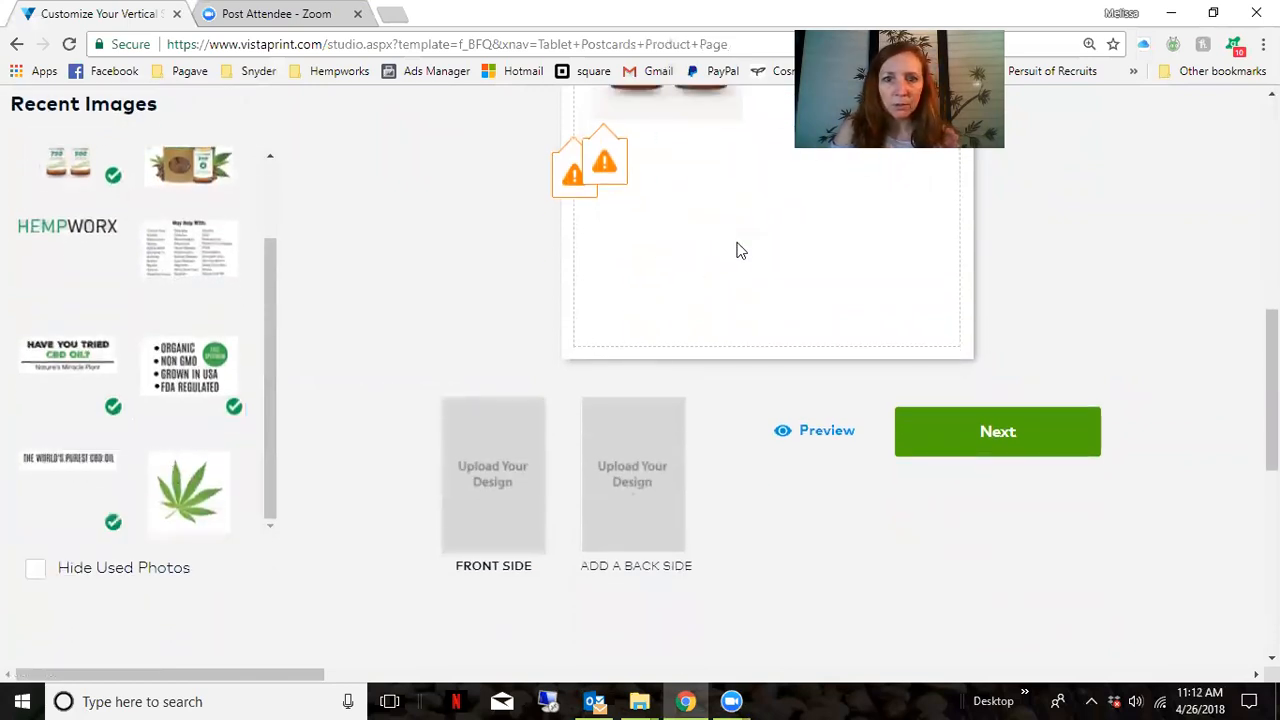
scroll(737, 300, "up", 3)
left_click(737, 445)
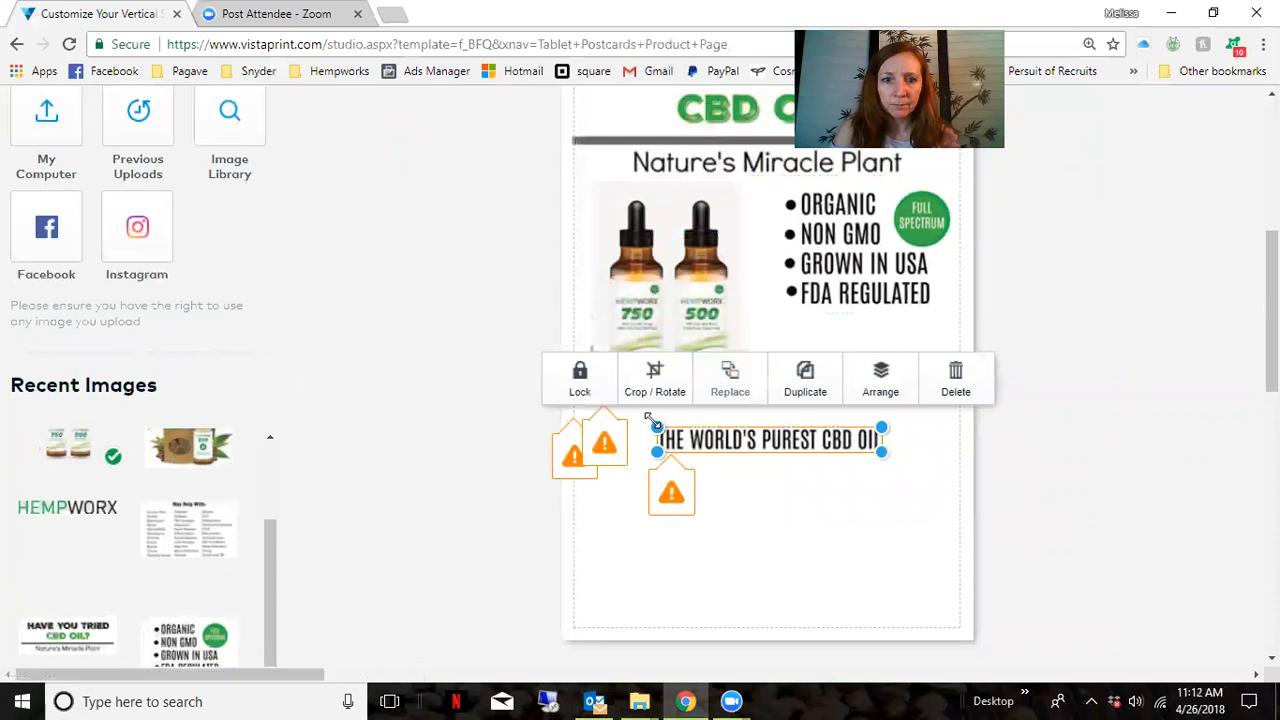
left_click_drag(648, 418, 614, 371)
left_click(885, 460)
left_click_drag(885, 460, 900, 425)
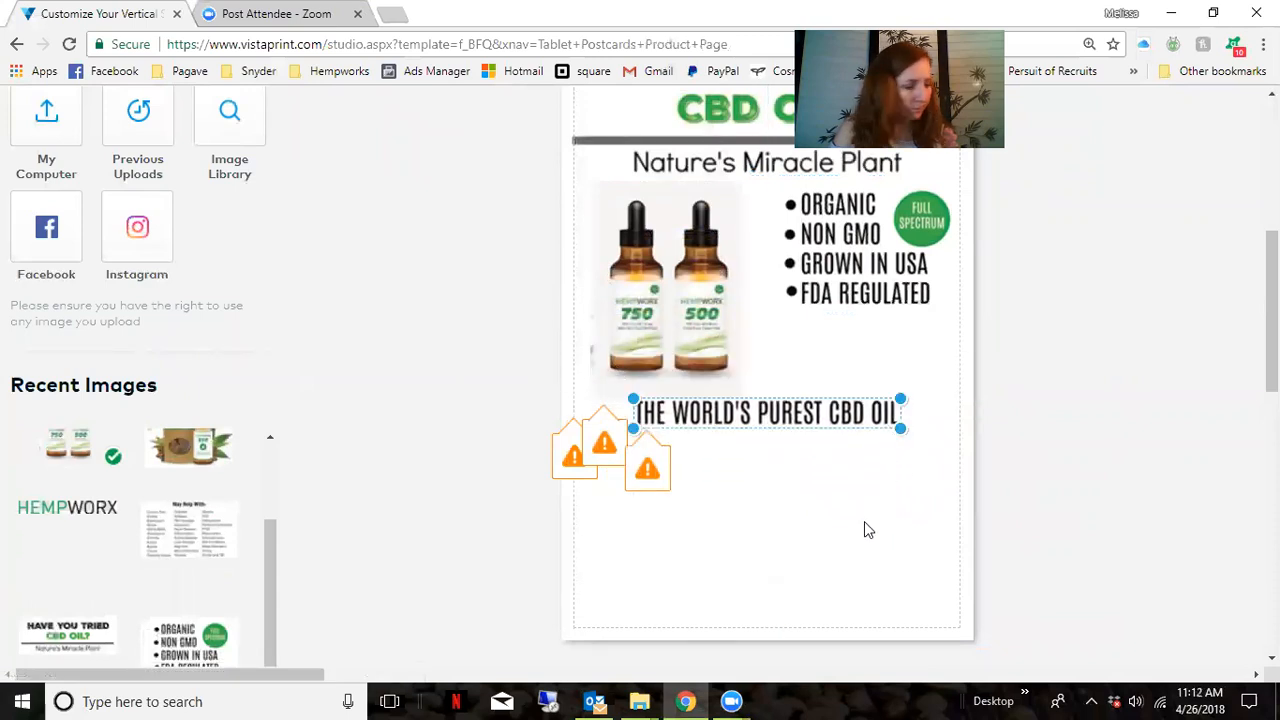
- Look through the recent images, then upload HEMPWORX LOGO no flower-01 (1) (1).png from the computer's Vistaprint folder
scroll(866, 528, "down", 2)
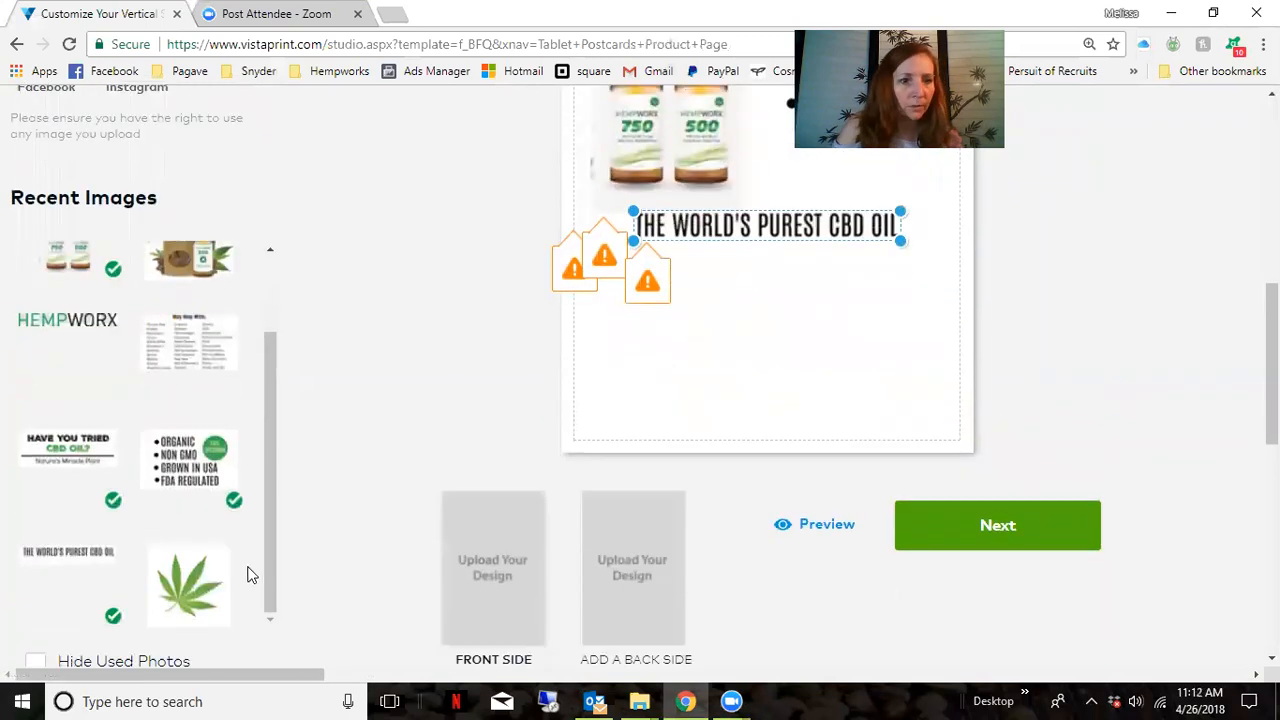
left_click(272, 443)
left_click_drag(268, 556, 270, 618)
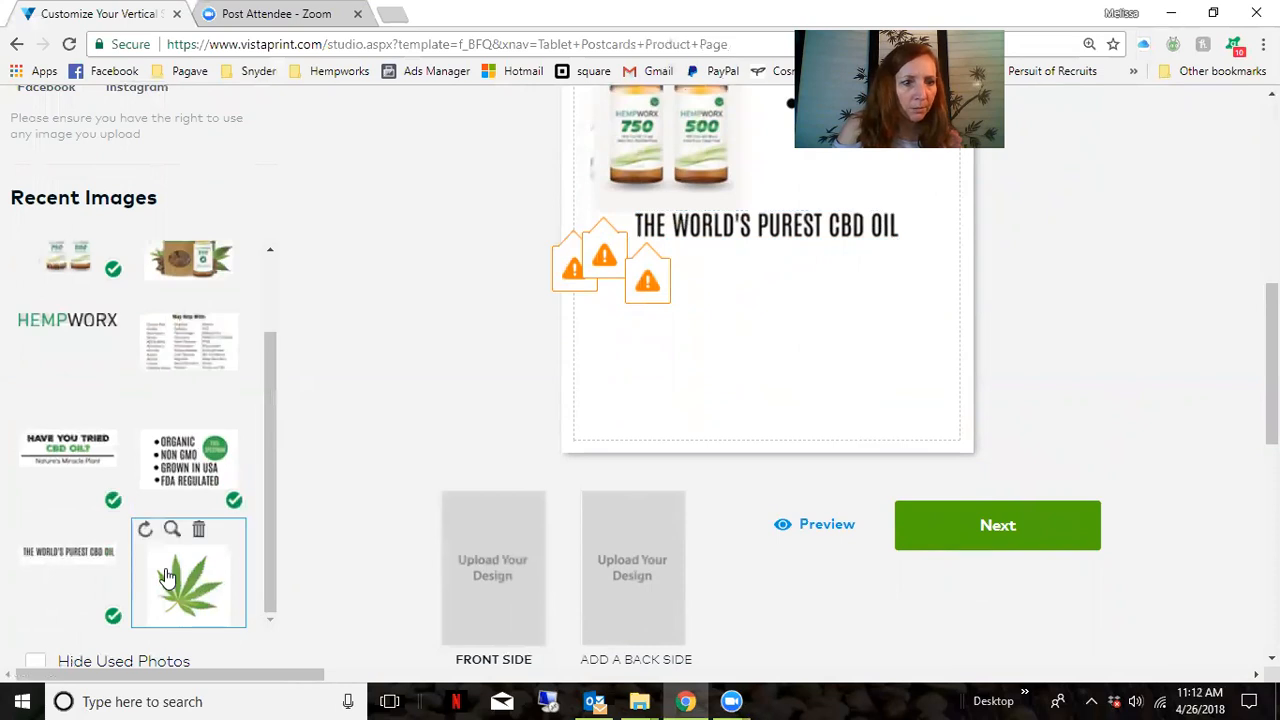
scroll(150, 401, "up", 7)
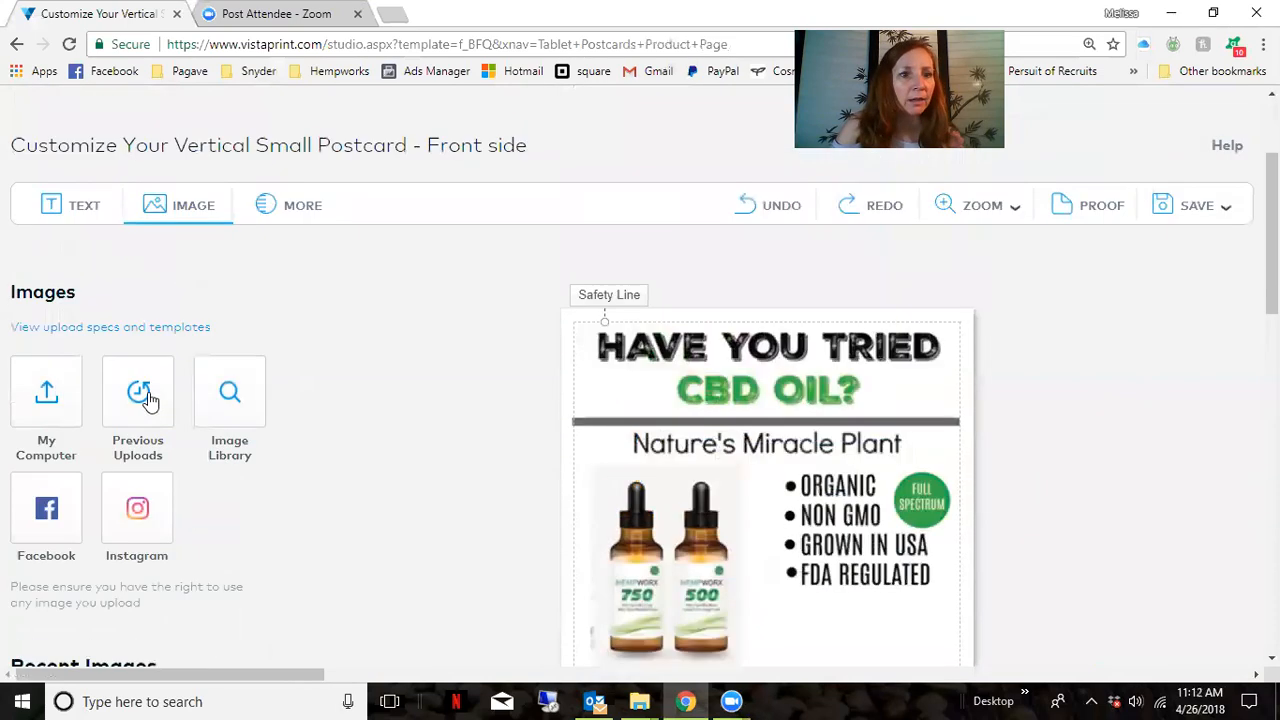
left_click(50, 398)
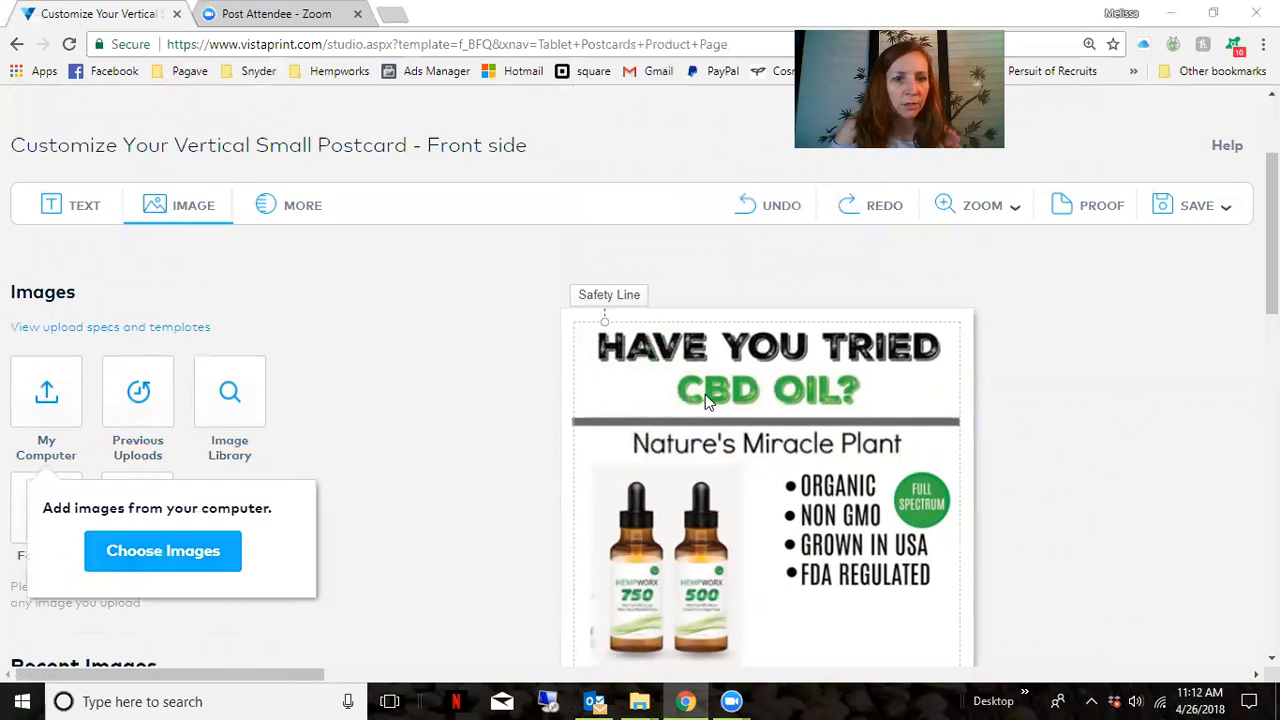
left_click_drag(656, 133, 665, 210)
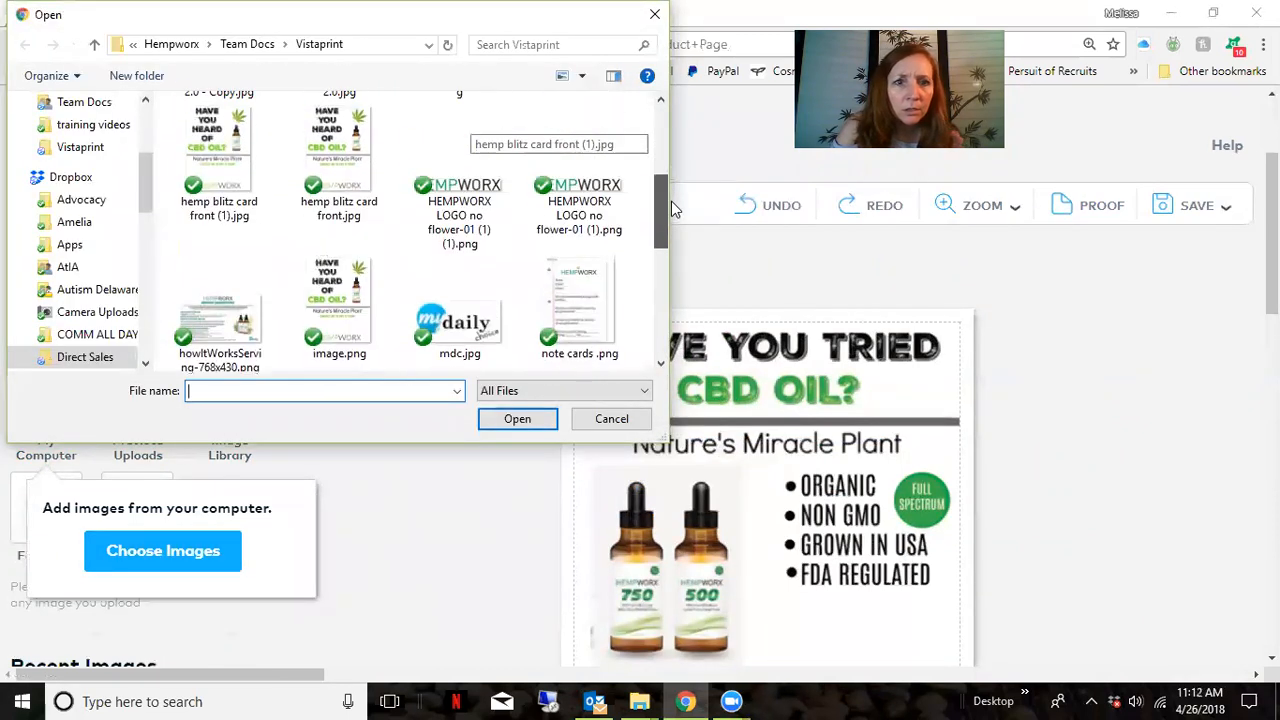
left_click(493, 188)
left_click(517, 418)
- Place the HEMPWORX logo below "The World's Purest CBD Oil" and dismiss its image resolution notice
scroll(540, 443, "down", 1)
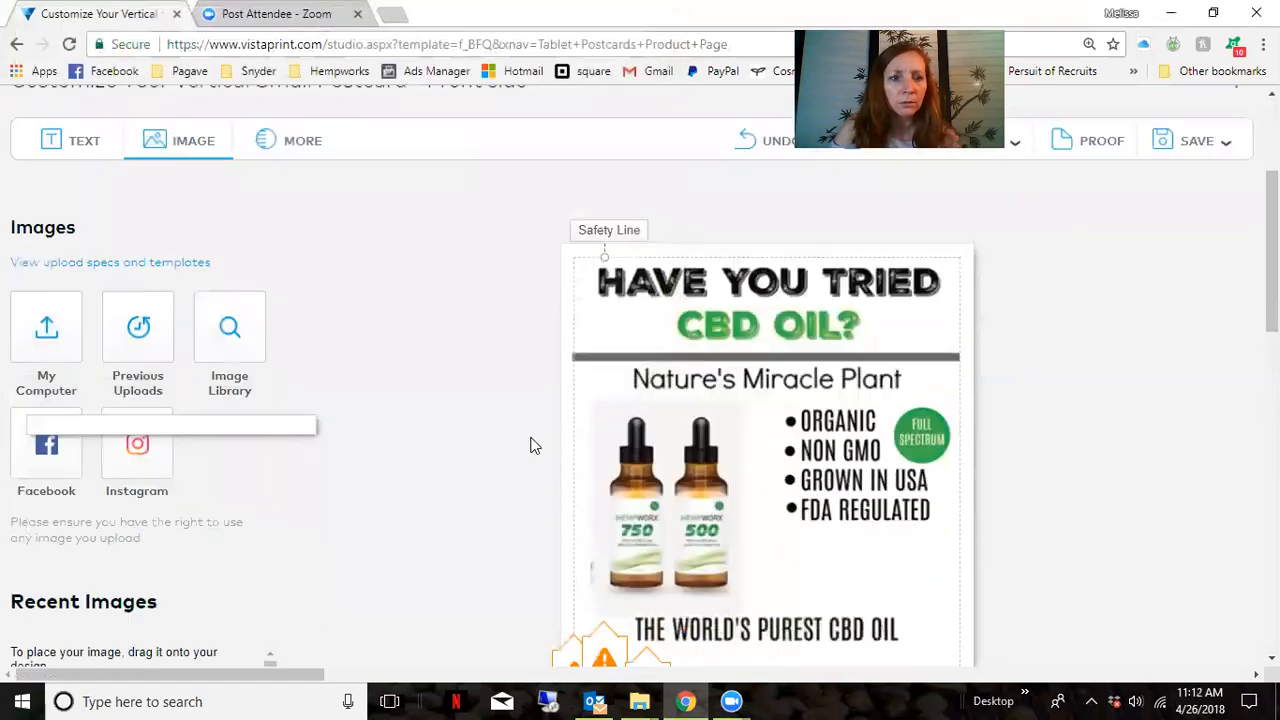
scroll(450, 470, "down", 5)
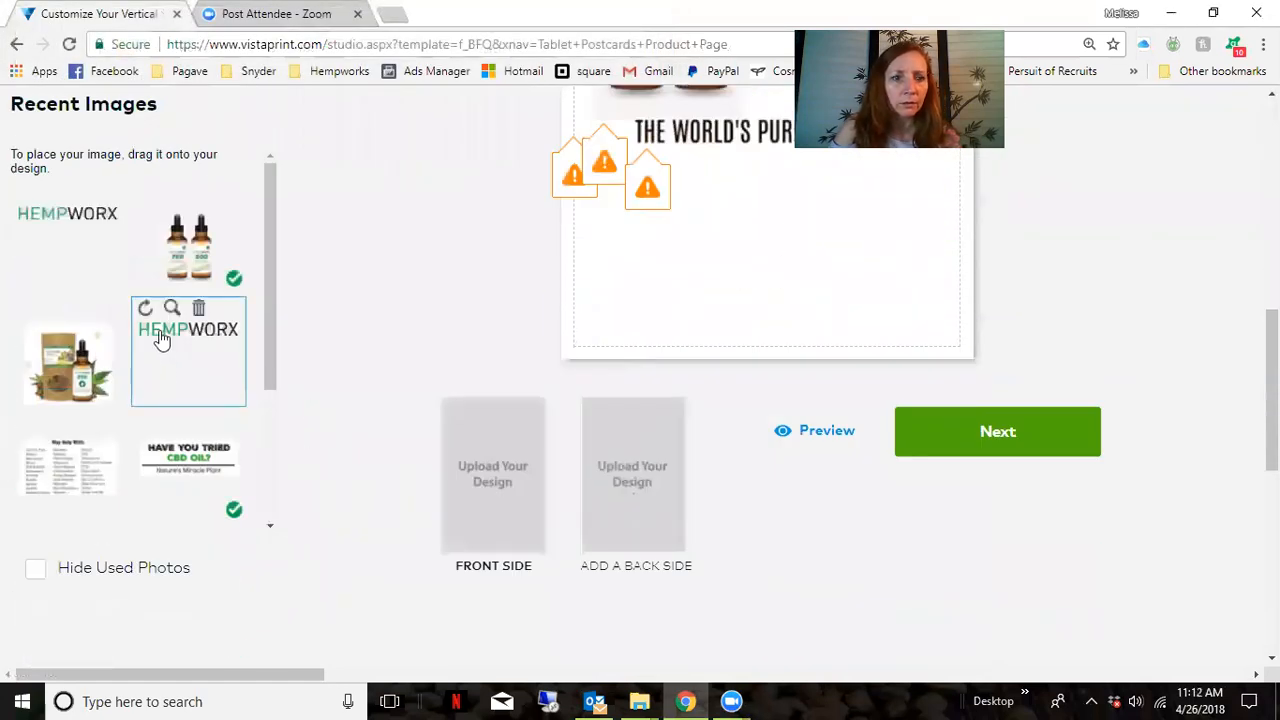
left_click_drag(183, 341, 761, 184)
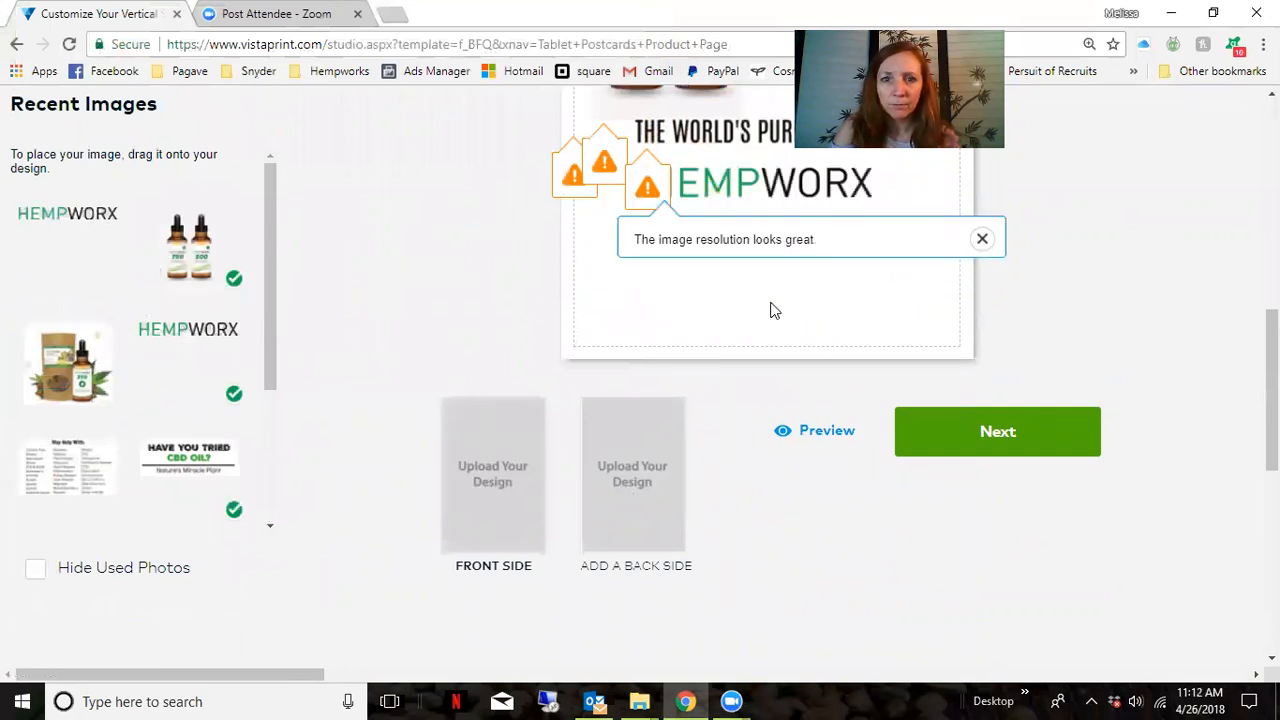
scroll(769, 308, "up", 4)
left_click(980, 617)
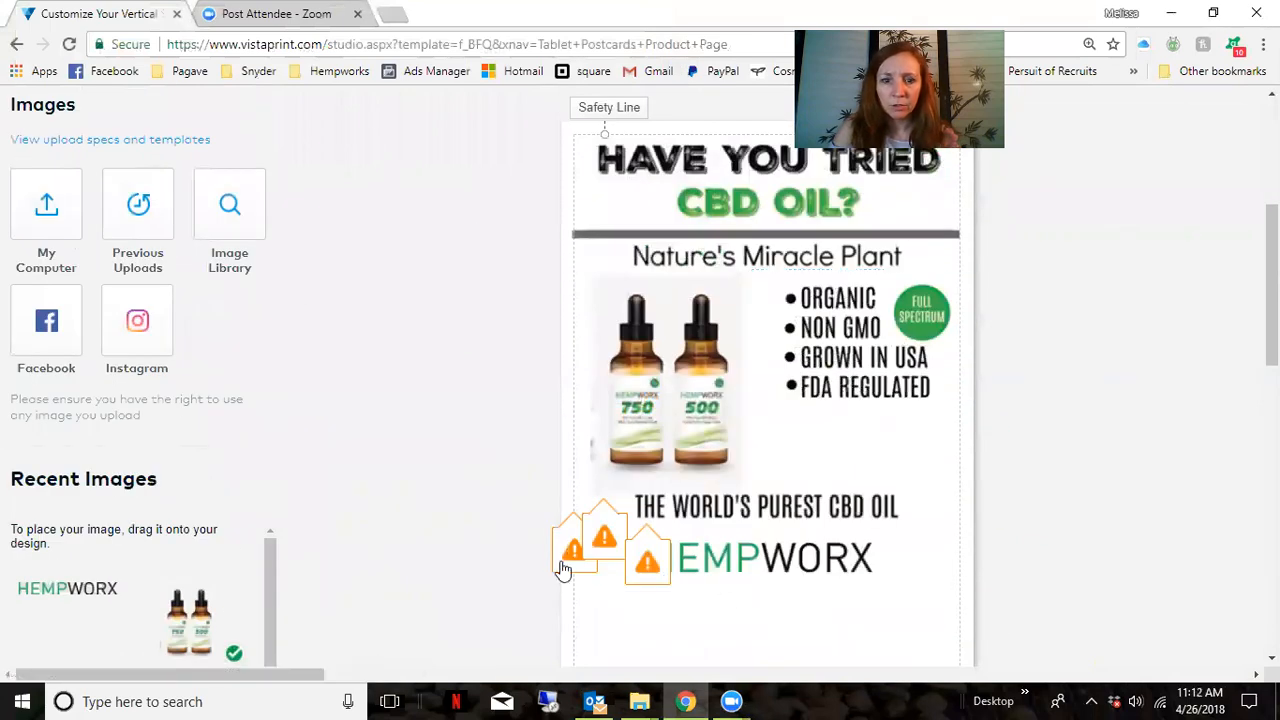
- Dismiss the low-resolution warnings on the placed images and set them not to show again
left_click(661, 559)
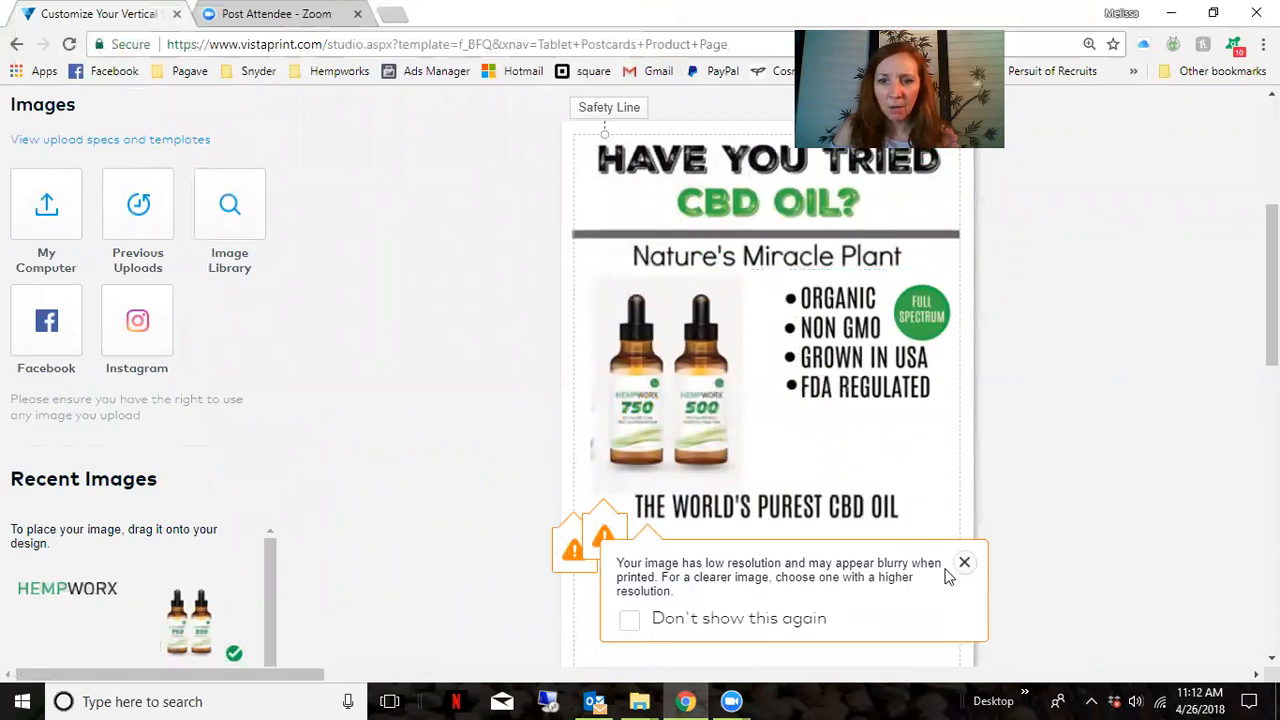
left_click(962, 564)
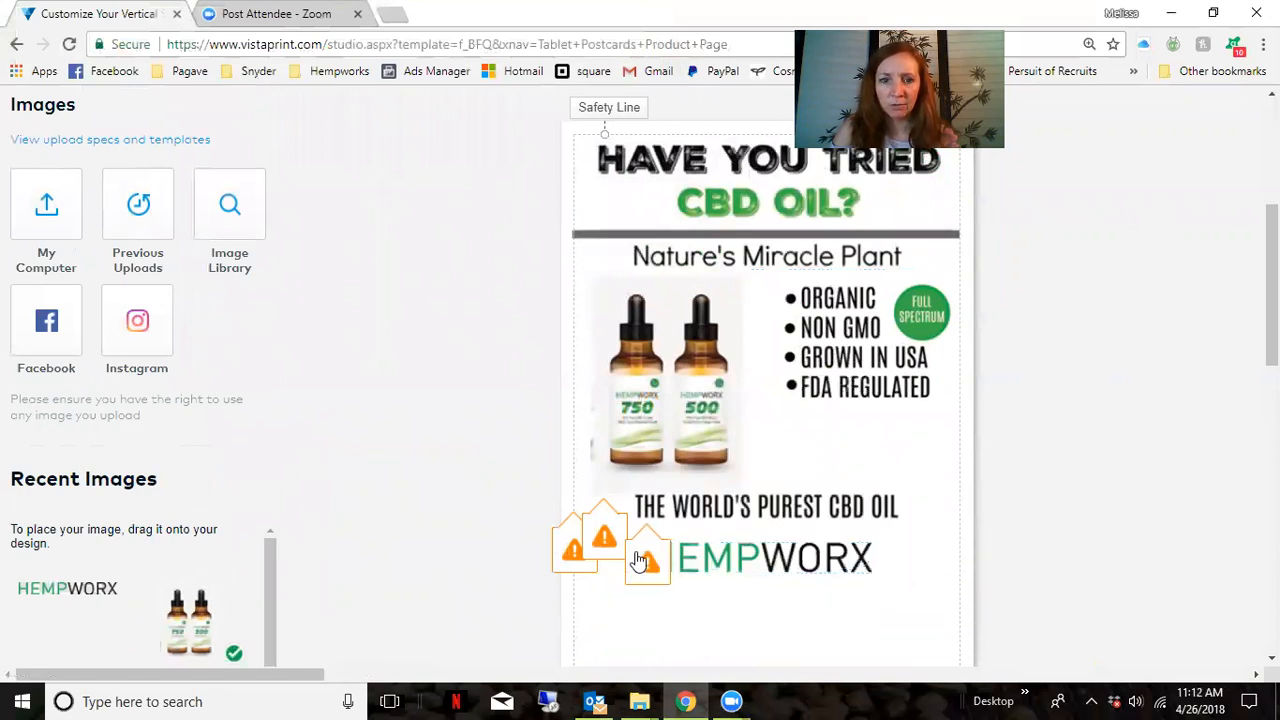
left_click(639, 560)
left_click(965, 565)
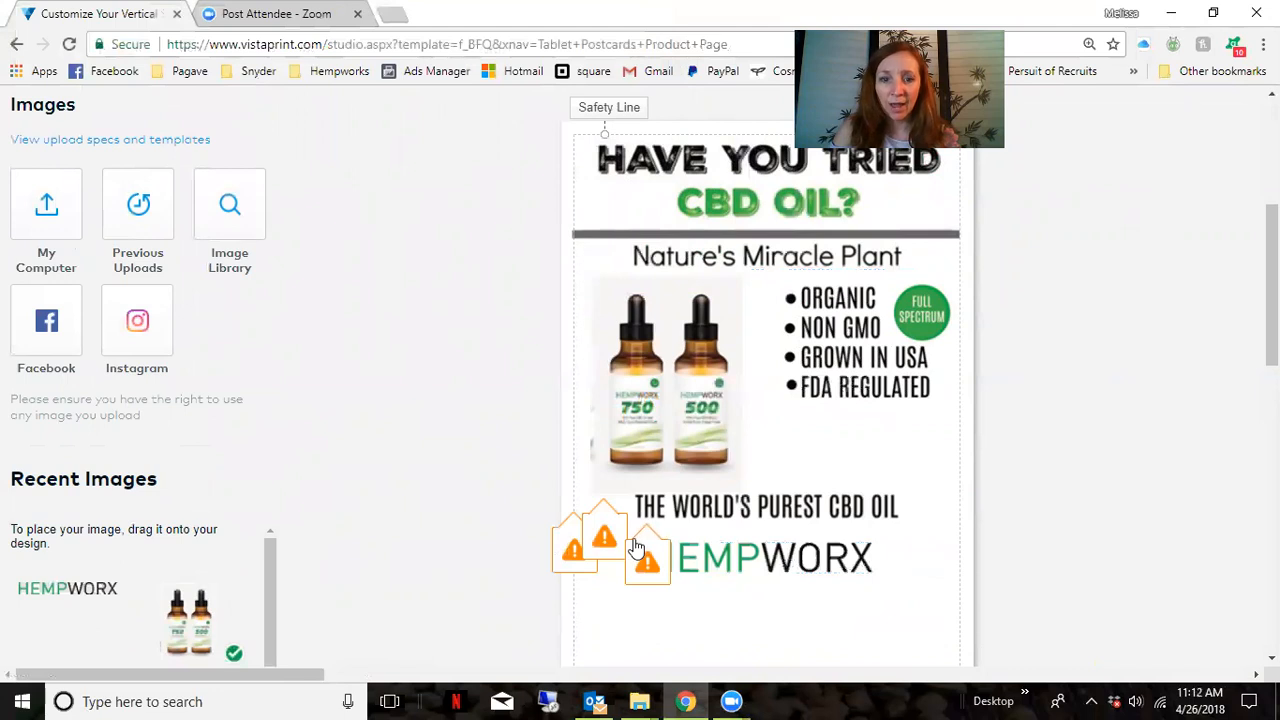
left_click(632, 550)
left_click(964, 563)
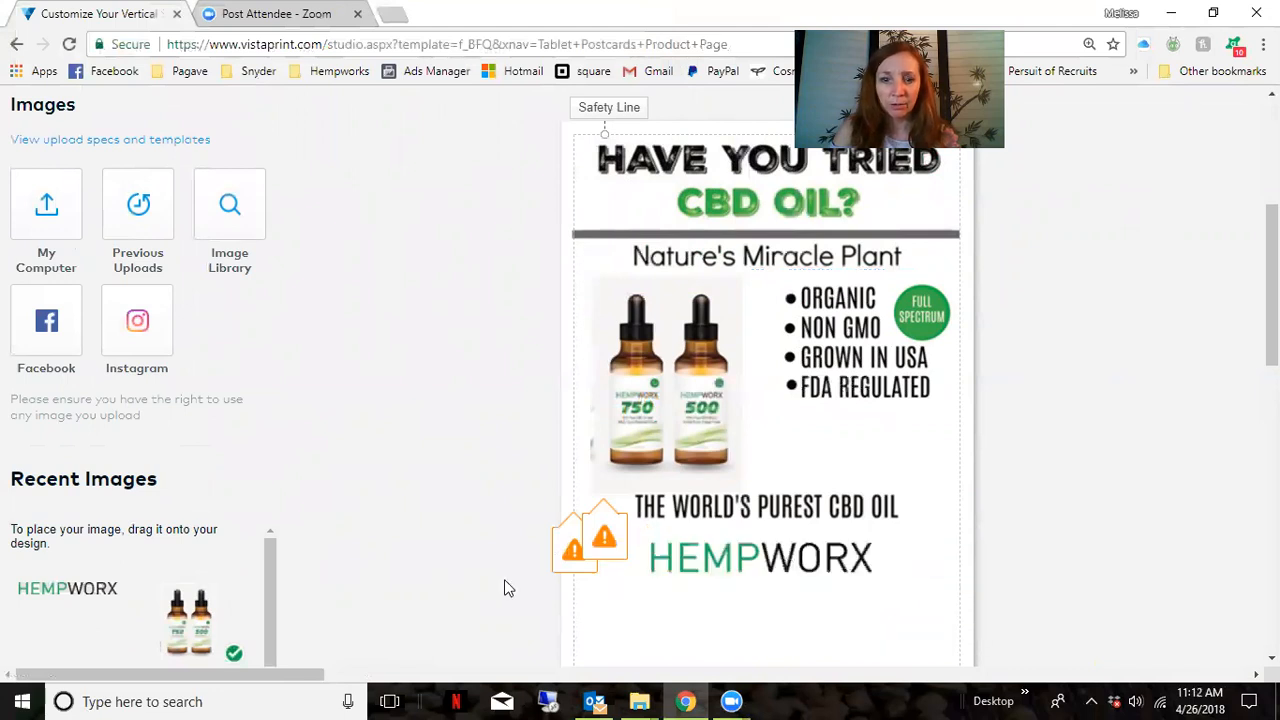
left_click(590, 545)
left_click(594, 595)
left_click(587, 556)
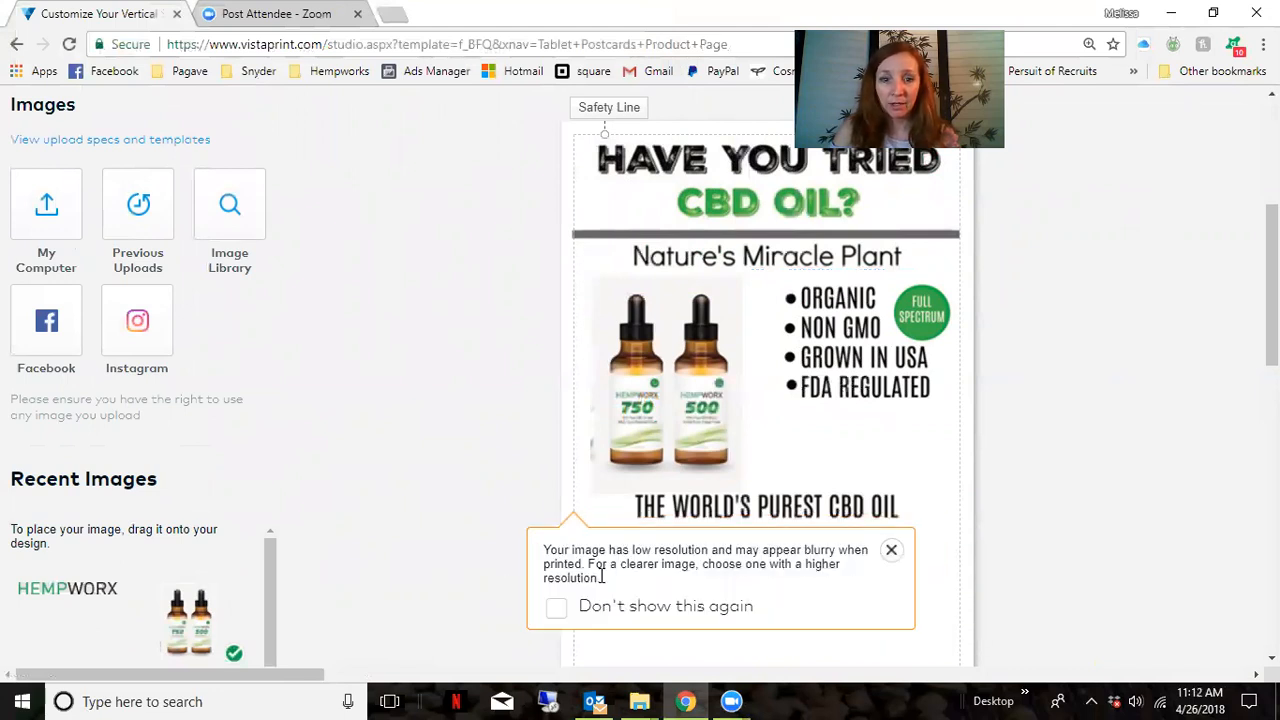
left_click(556, 612)
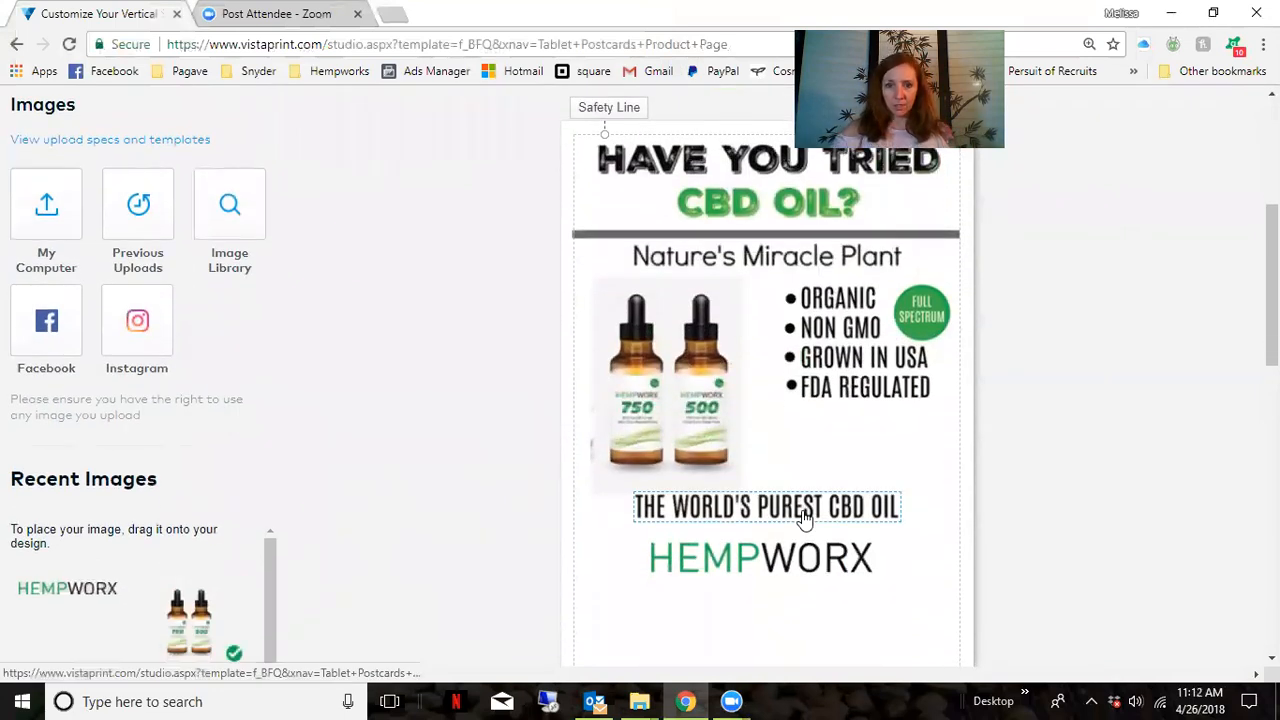
- Enlarge the HEMPWORX logo and center it beneath the "The World's Purest CBD Oil" tagline
scroll(805, 518, "down", 2)
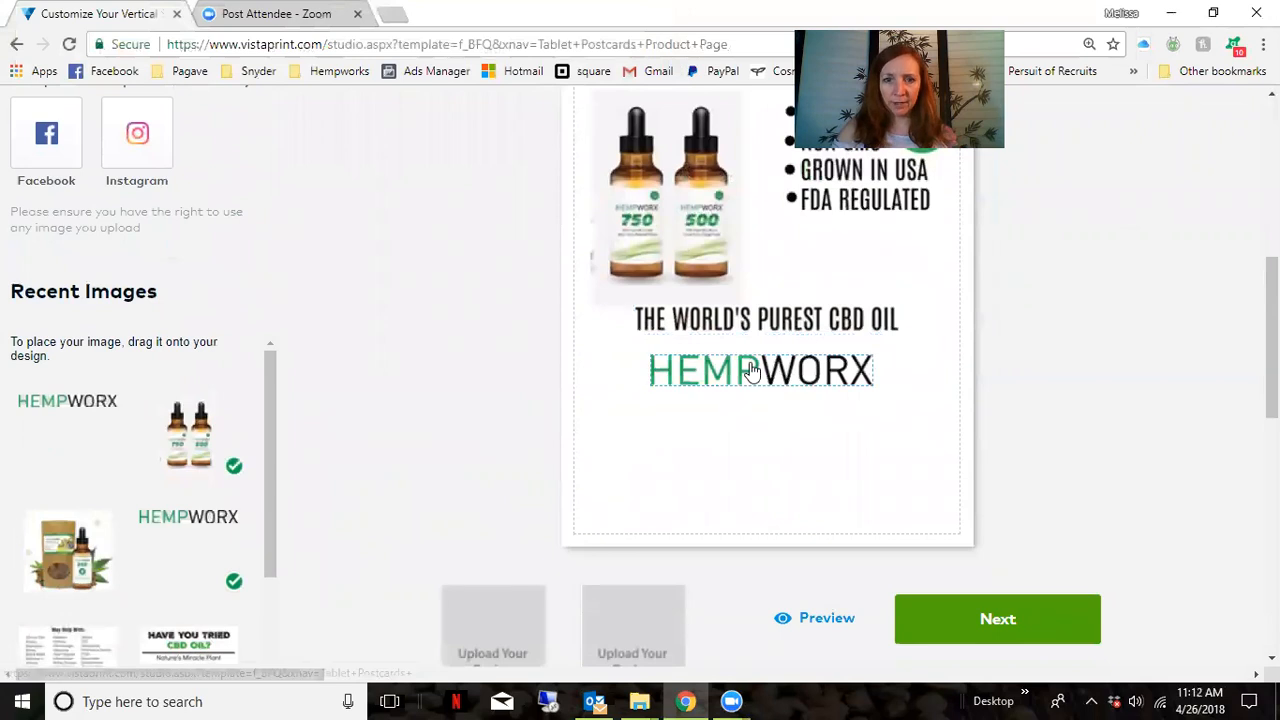
left_click_drag(743, 380, 742, 410)
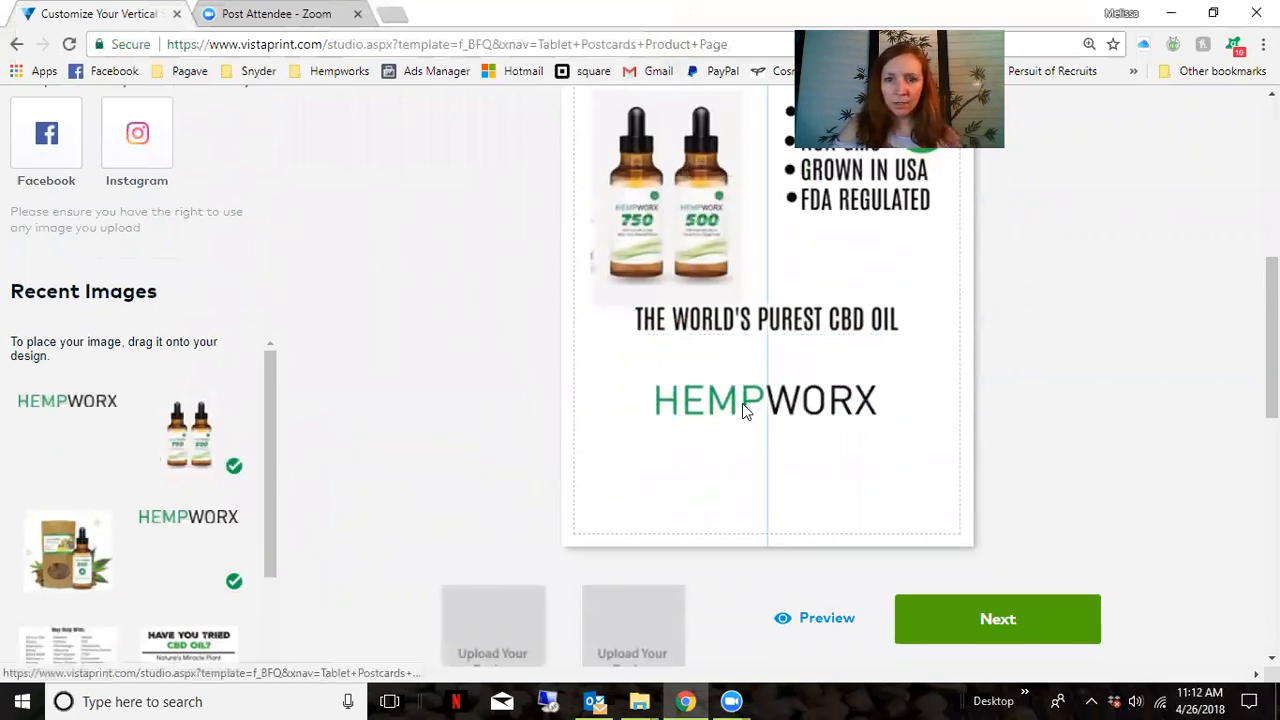
left_click_drag(628, 383, 597, 369)
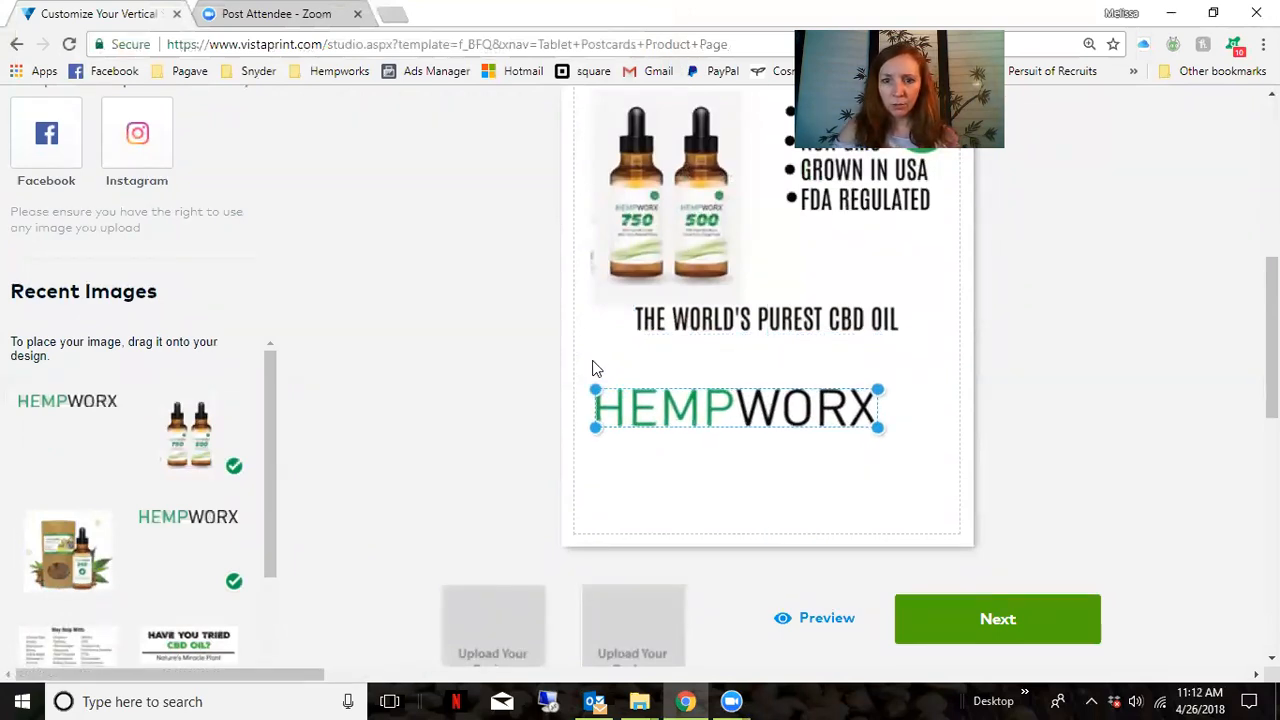
left_click_drag(643, 409, 668, 378)
- Enlarge the "The World's Purest CBD Oil" tagline, then shift the HEMPWORX logo and the tagline lower on the postcard
left_click(650, 318)
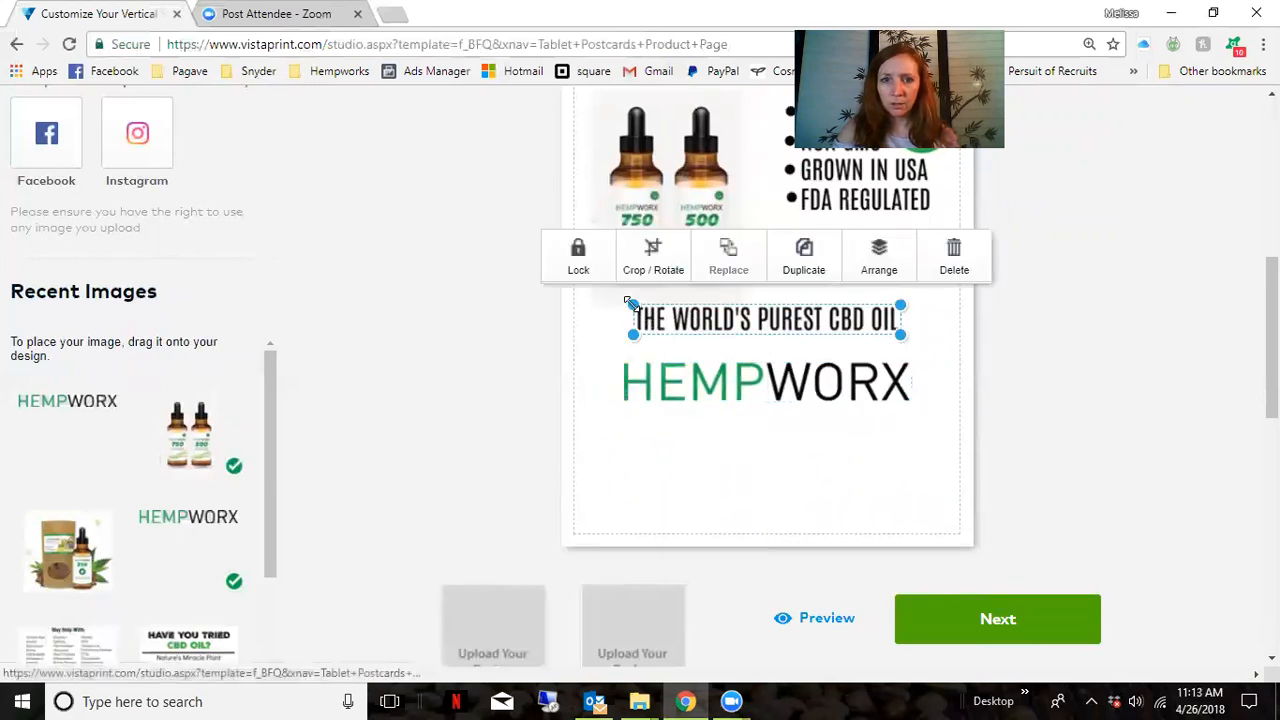
left_click_drag(631, 303, 587, 276)
left_click_drag(723, 391, 724, 420)
left_click_drag(731, 320, 759, 367)
- Enlarge the two-bottle image to fill the space above the tagline and adjust its vertical position
left_click_drag(681, 236, 685, 256)
left_click_drag(745, 321, 765, 358)
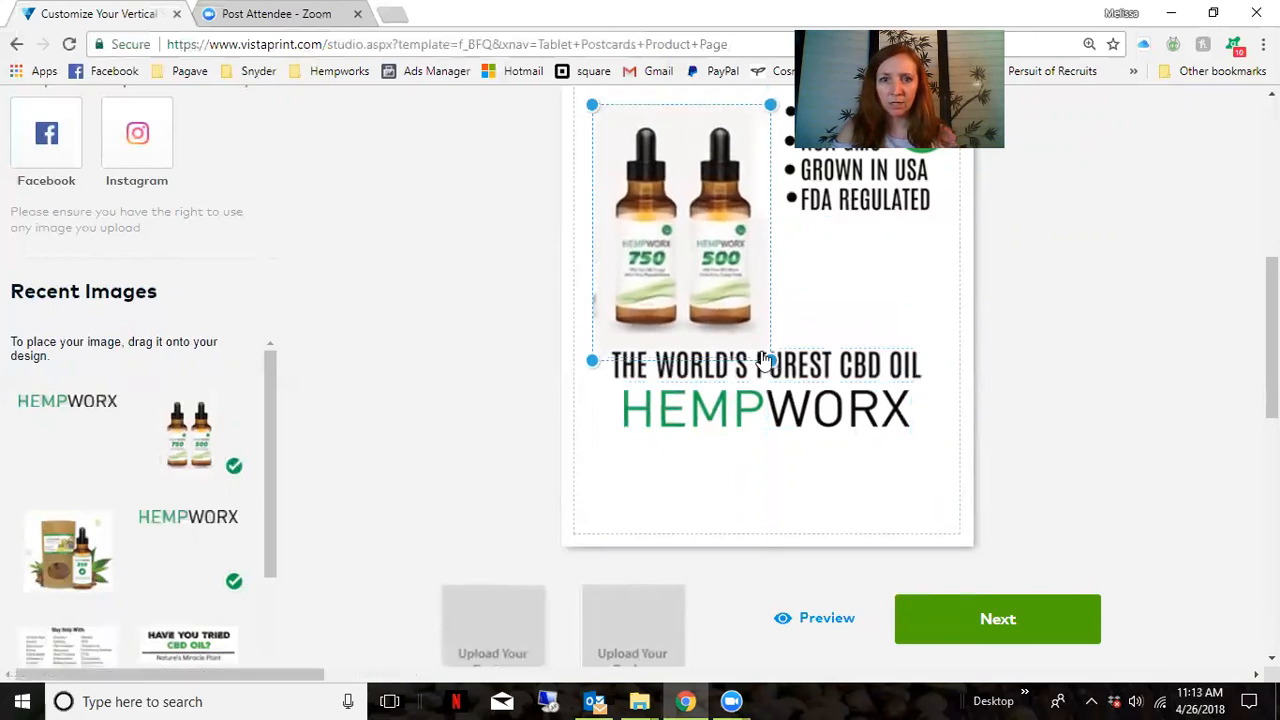
left_click_drag(729, 299, 727, 288)
- Move the Organic / Non GMO bullet list image slightly lower beside the bottles and review the front side layout
left_click(842, 281)
left_click_drag(848, 198, 847, 213)
scroll(836, 300, "up", 4)
scroll(837, 355, "down", 2)
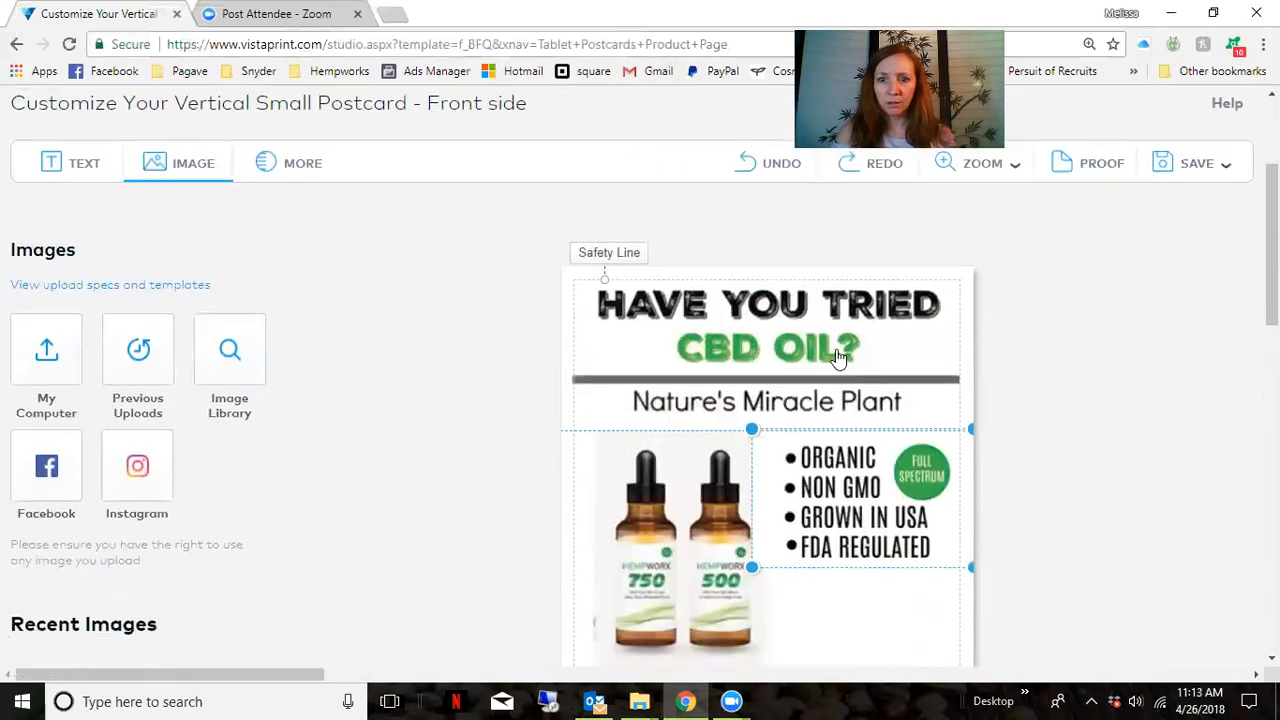
- Send the Organic / Non GMO bullet list image behind the overlapping two-bottle image
left_click(735, 490)
left_click(847, 458)
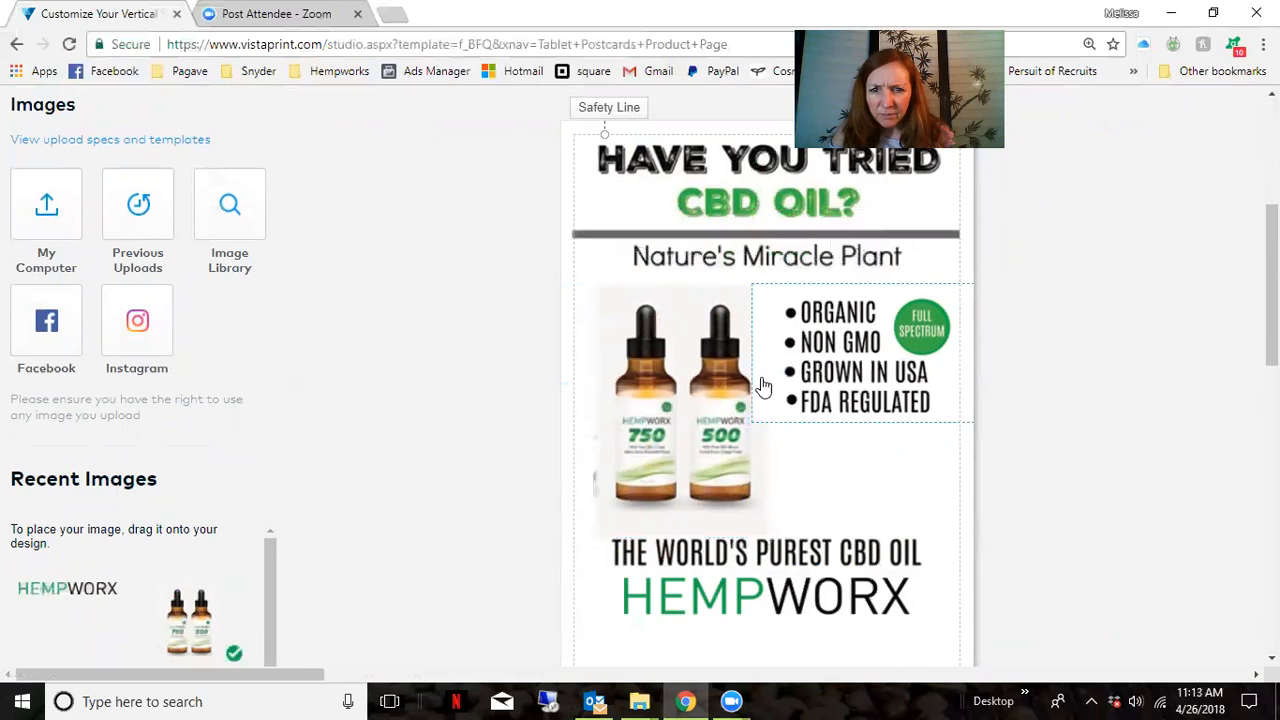
left_click(797, 317)
left_click(974, 243)
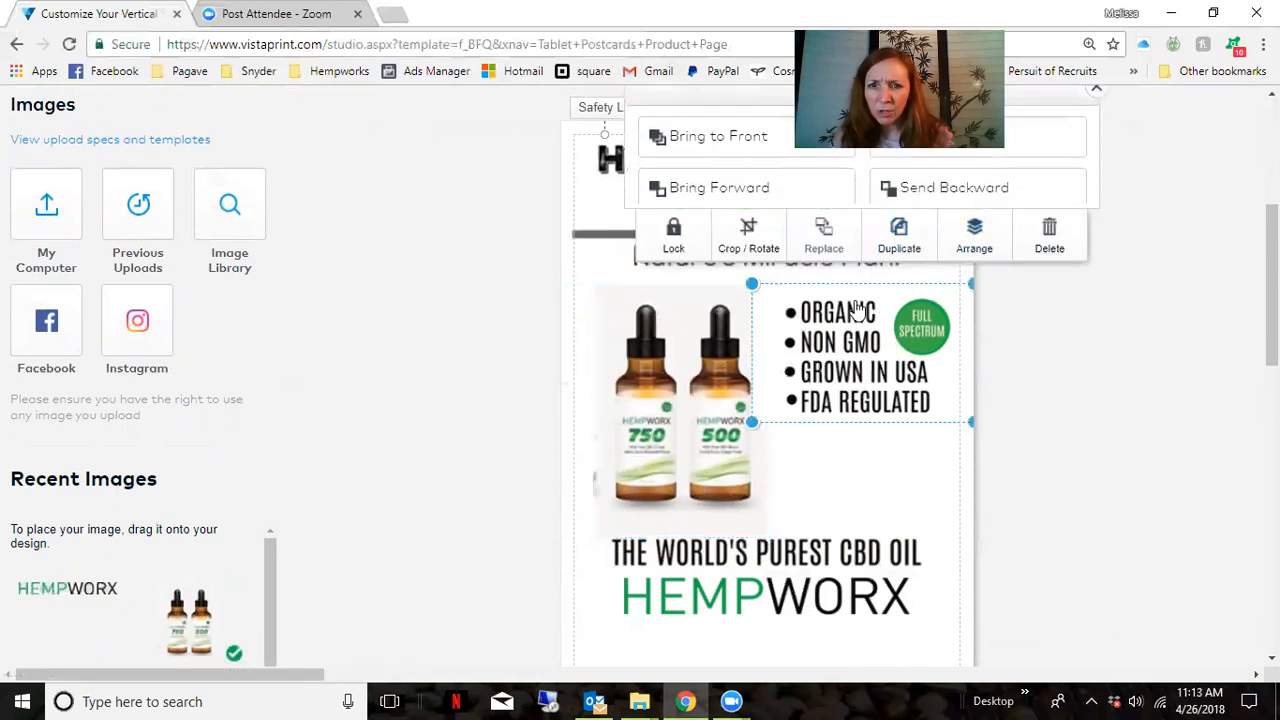
left_click(945, 165)
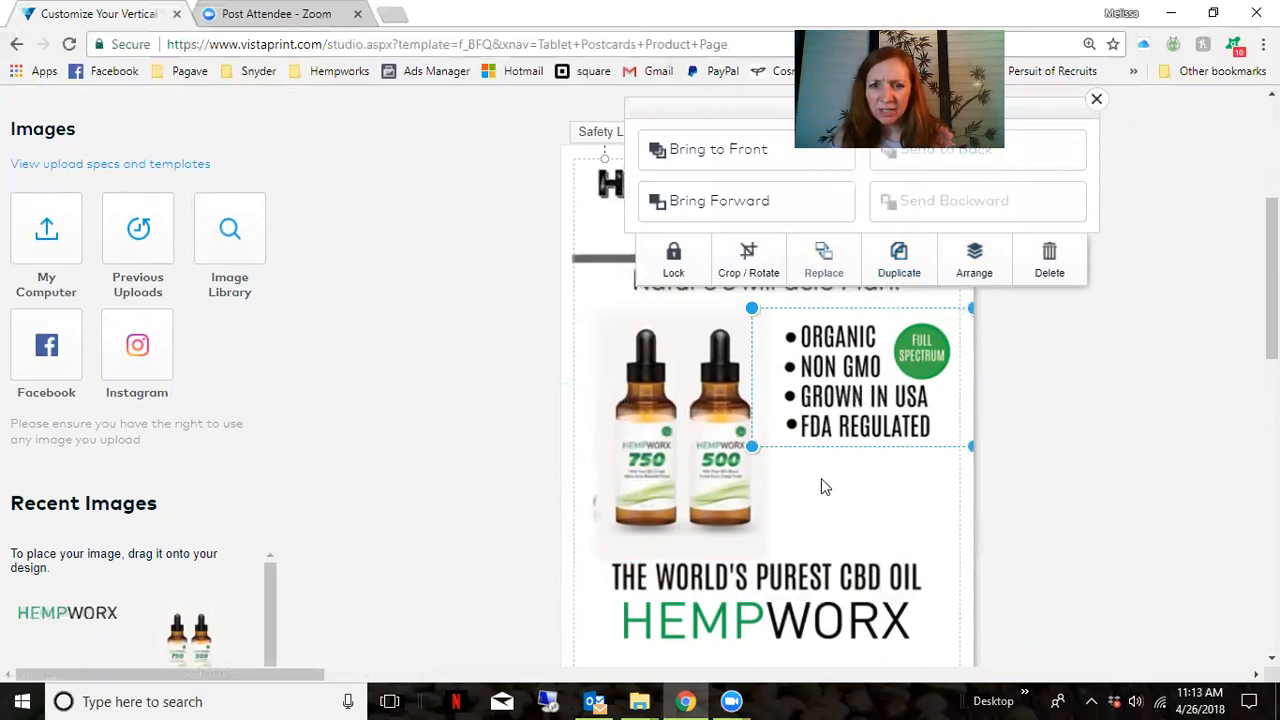
- Move the two-bottle image closer to the postcard's left safety line and enlarge it slightly beside the bullet list
left_click(734, 437)
left_click_drag(780, 562, 787, 572)
left_click_drag(668, 504, 650, 503)
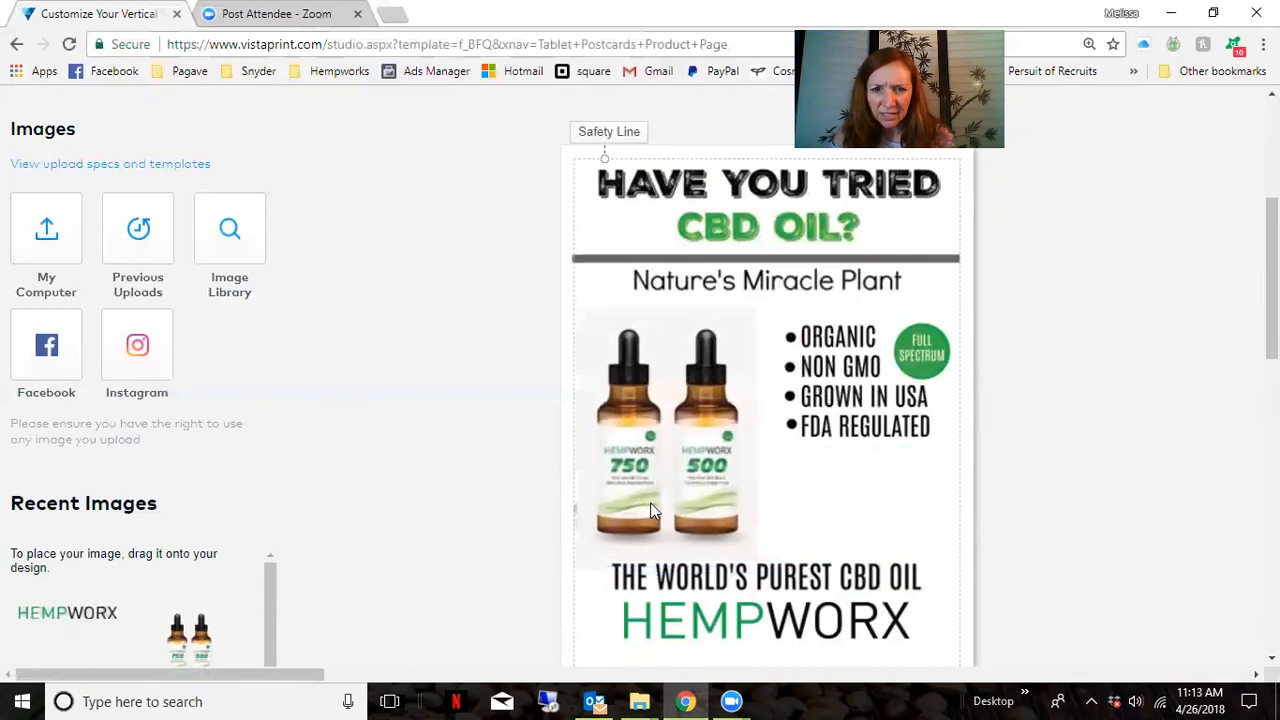
left_click_drag(757, 574, 775, 595)
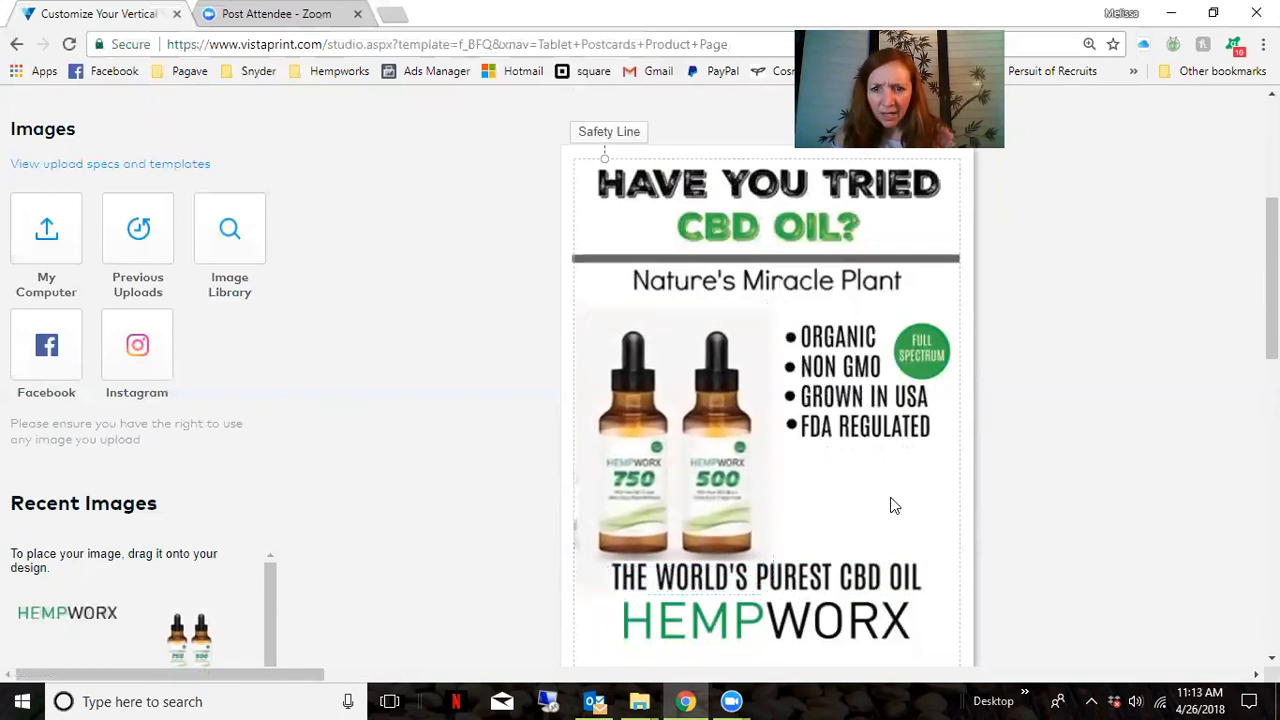
- Place the green hemp leaf from the recent images beneath the bullet list on the postcard
left_click_drag(268, 585, 272, 623)
scroll(257, 602, "down", 2)
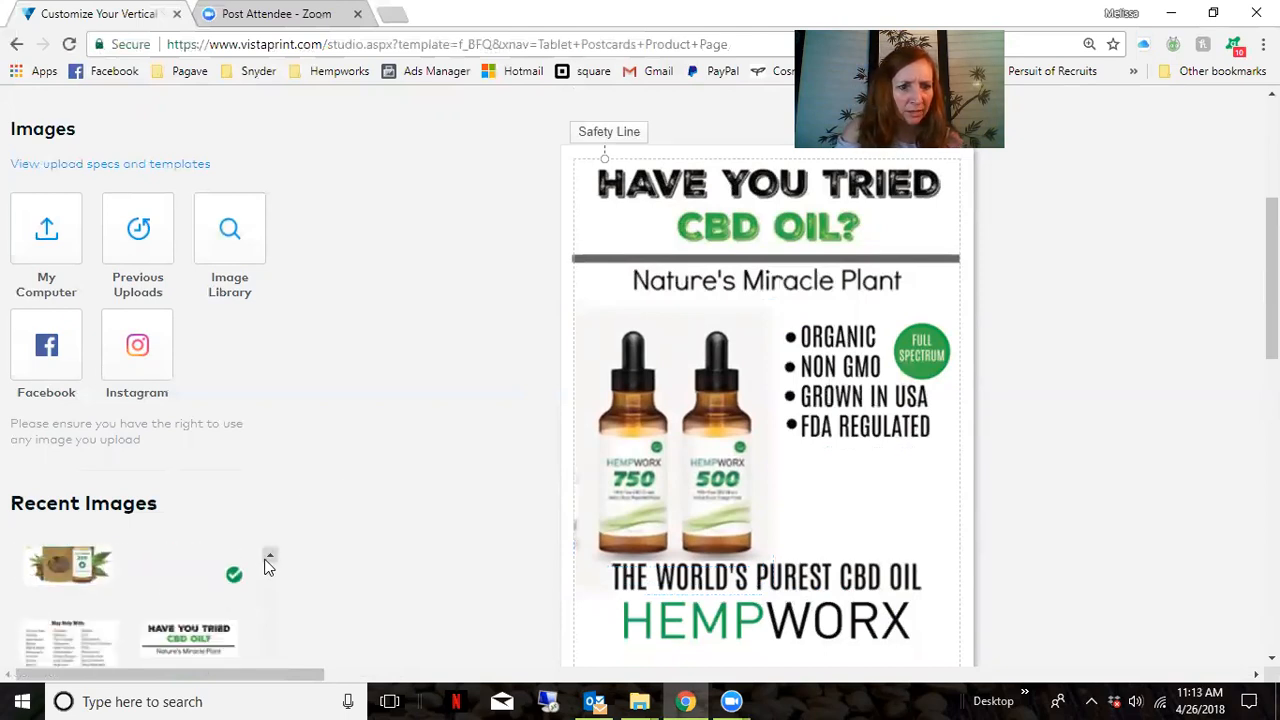
scroll(264, 566, "down", 3)
left_click_drag(68, 607, 838, 222)
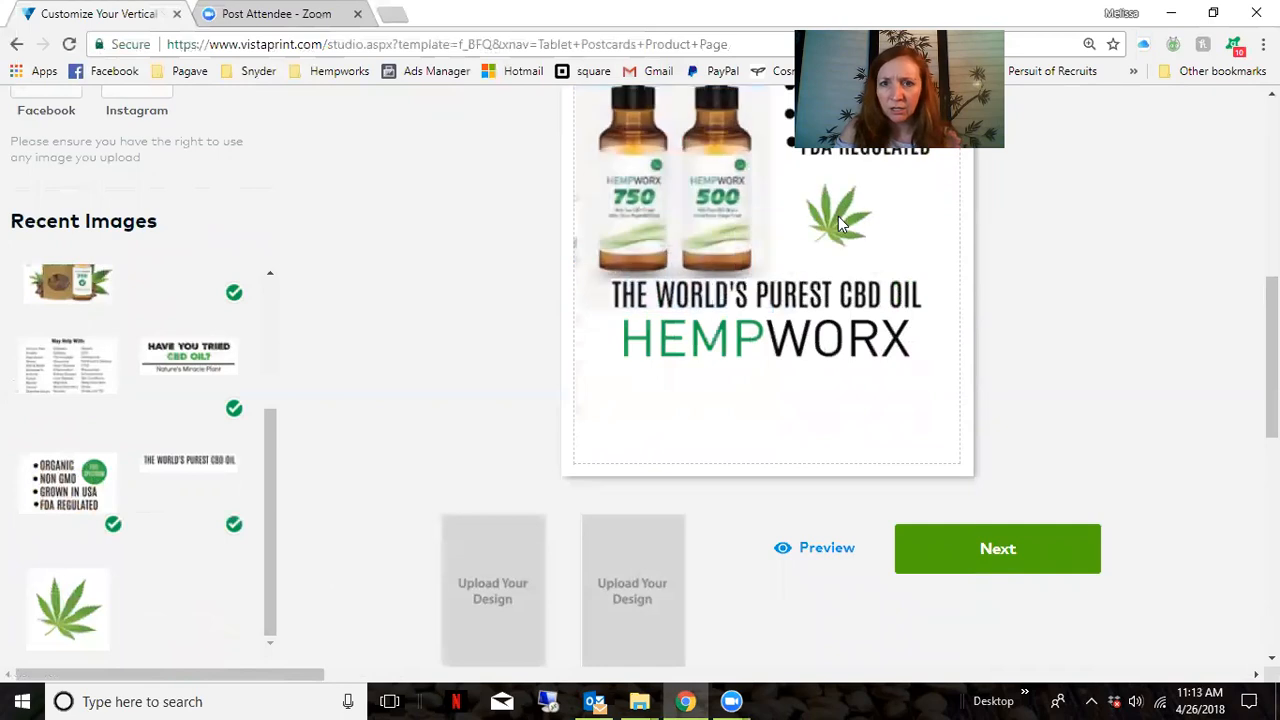
- Shrink the hemp leaf image to fit the gap between the bullet list and the tagline
scroll(815, 440, "up", 3)
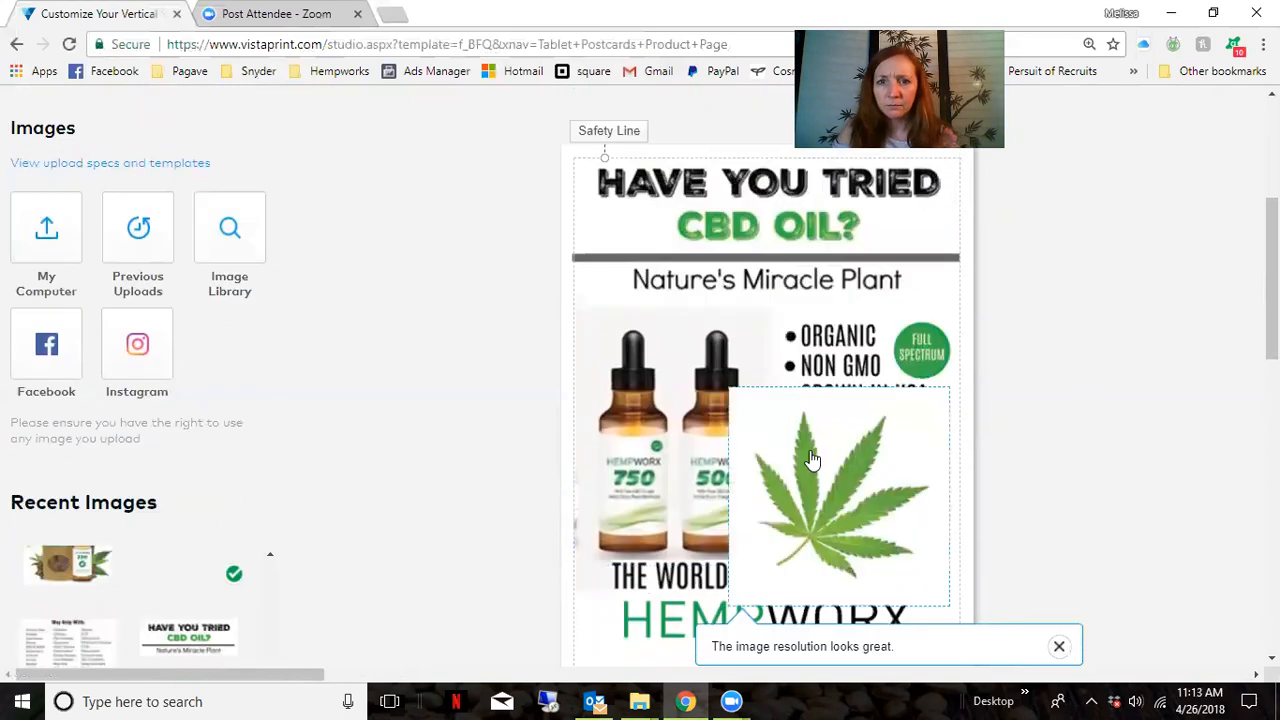
left_click(812, 458)
left_click_drag(729, 388, 818, 476)
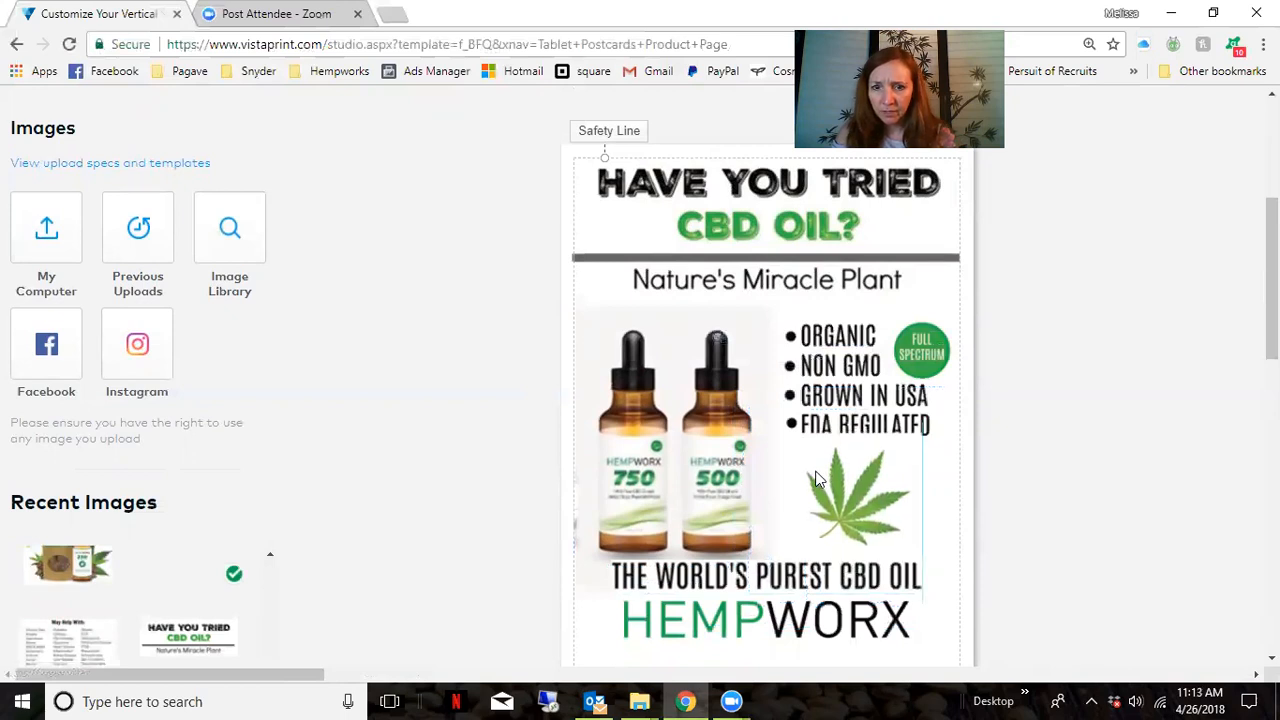
left_click(830, 468)
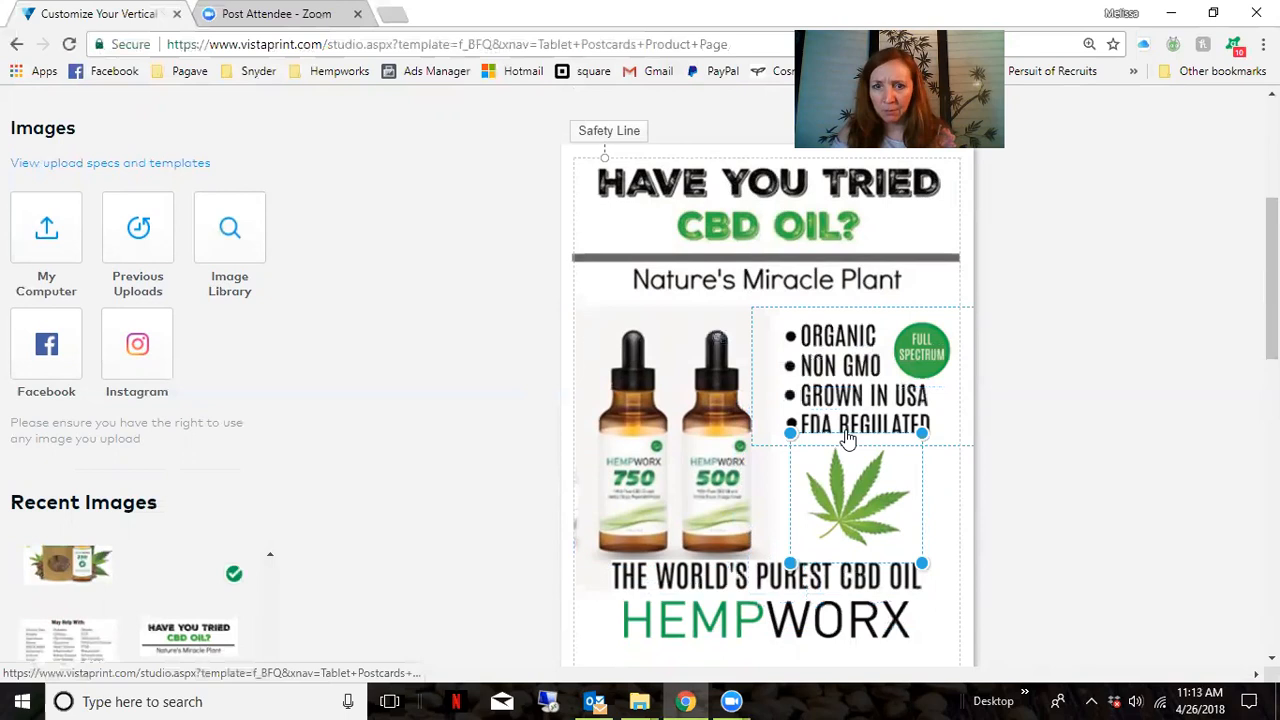
- Send the hemp leaf image backward so it sits behind the bullet list
left_click(848, 488)
left_click(967, 385)
left_click(915, 271)
- Enlarge the hemp leaf slightly and nudge it into position beneath "FDA Regulated"
left_click_drag(900, 504, 904, 501)
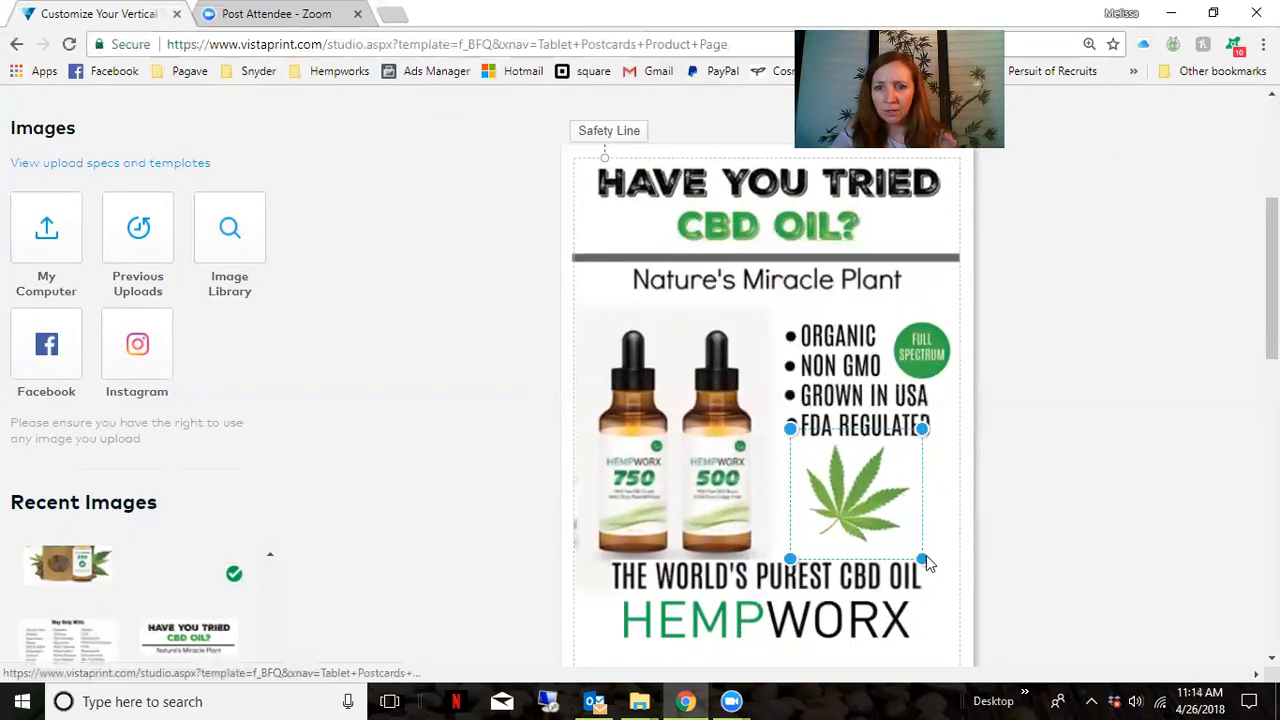
left_click_drag(922, 559, 938, 573)
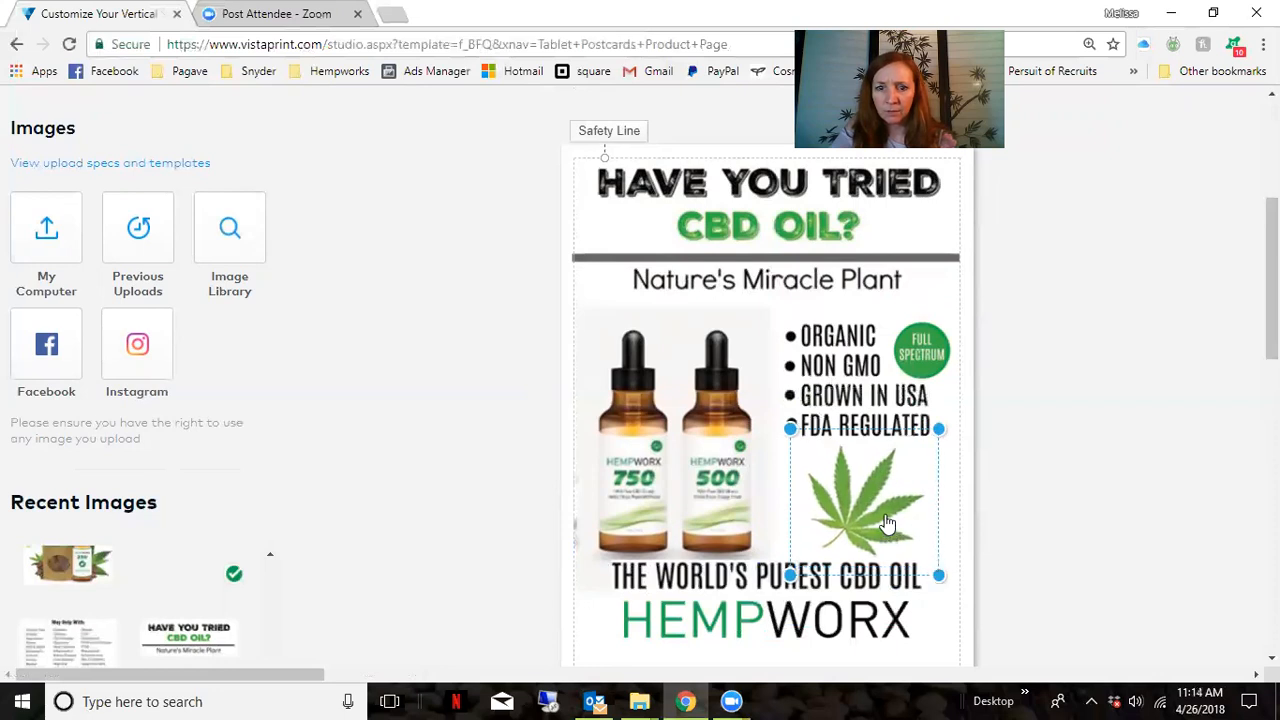
left_click_drag(886, 519, 890, 516)
- Shift the "The World's Purest CBD Oil" tagline and the HEMPWORX logo slightly lower beneath the bottles
left_click_drag(743, 580, 744, 581)
scroll(774, 523, "down", 2)
left_click_drag(763, 444, 763, 451)
left_click_drag(770, 389, 781, 402)
left_click(779, 449)
left_click_drag(777, 450, 785, 450)
left_click(804, 499)
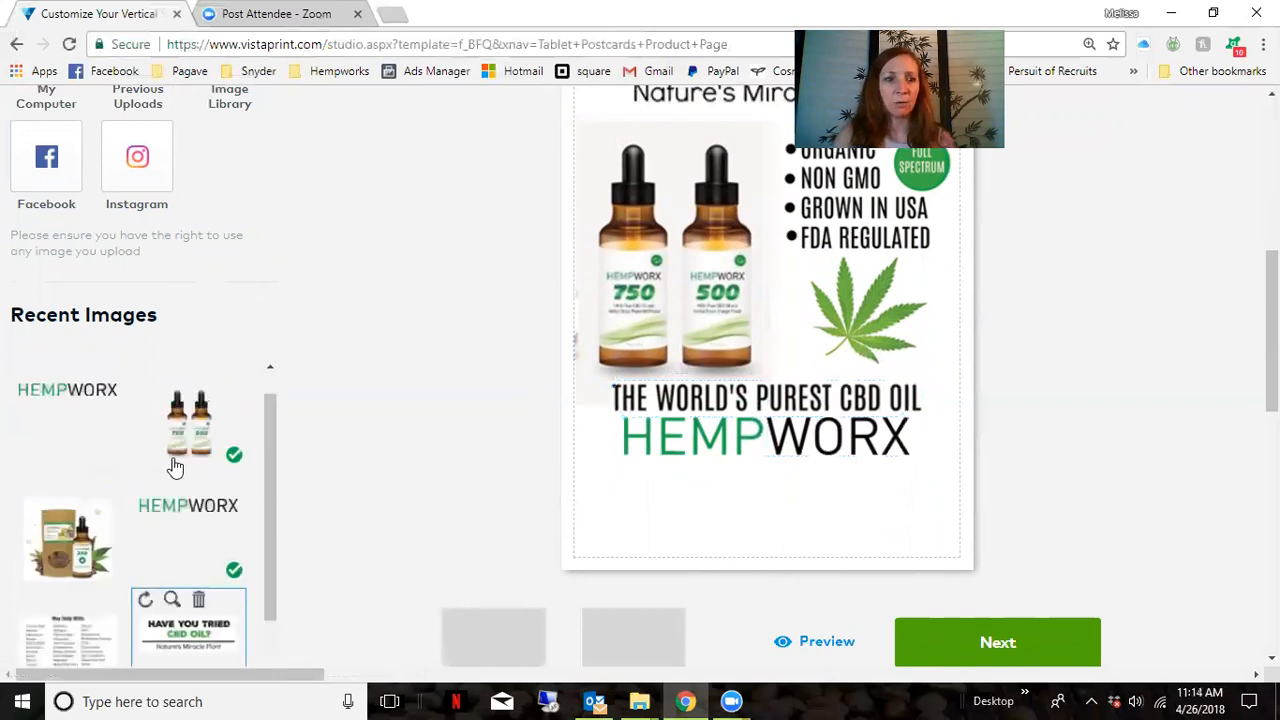
- Add a new text field reading "Name Here" to the front side
scroll(203, 292, "up", 5)
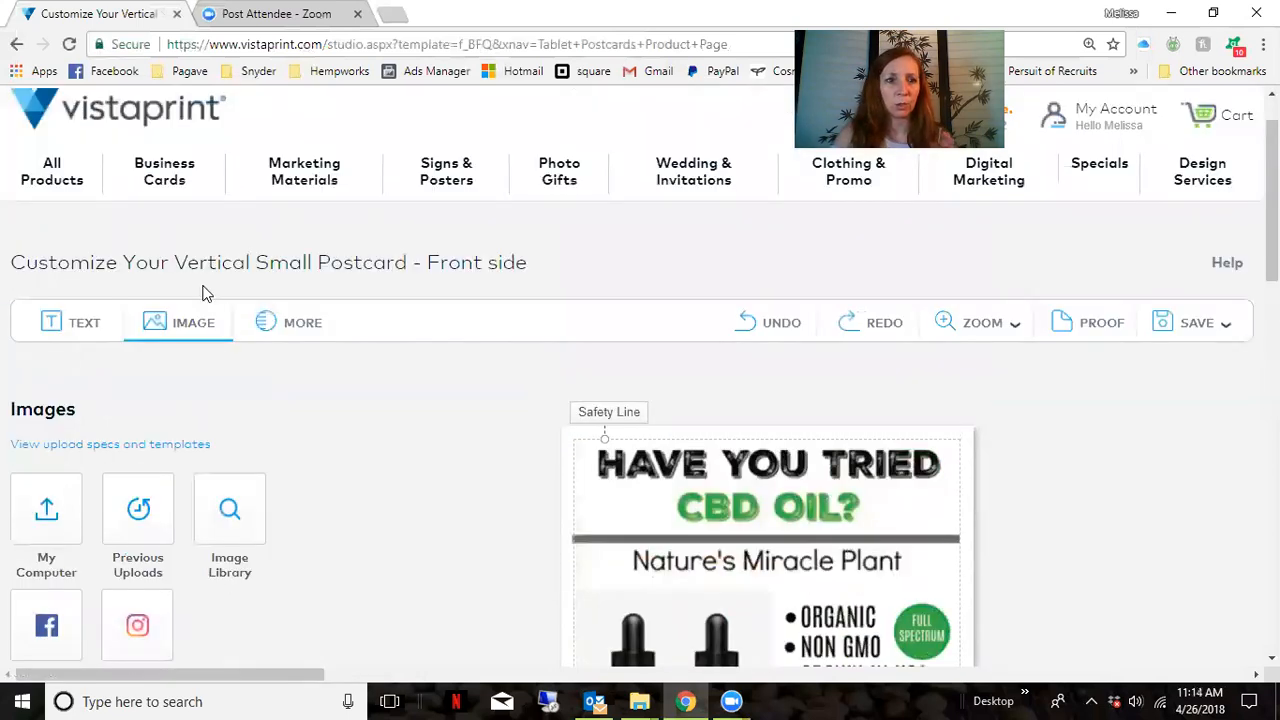
left_click(82, 328)
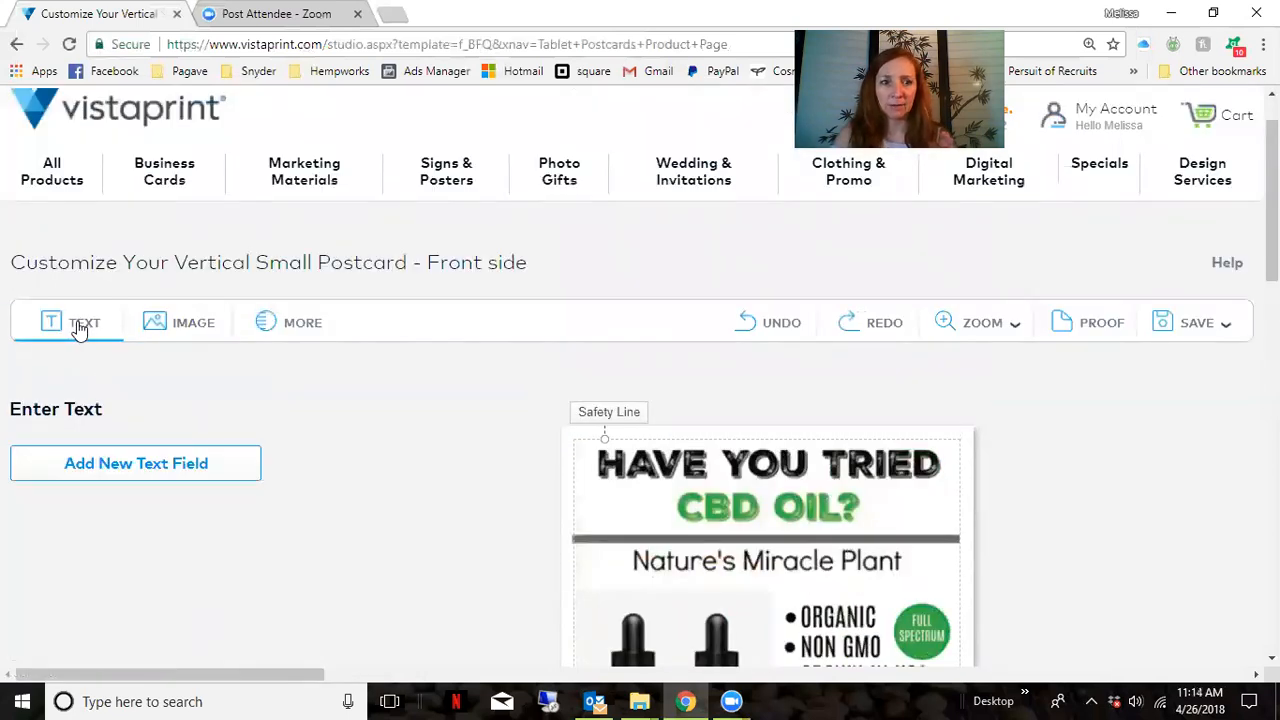
left_click(163, 470)
left_click(159, 522)
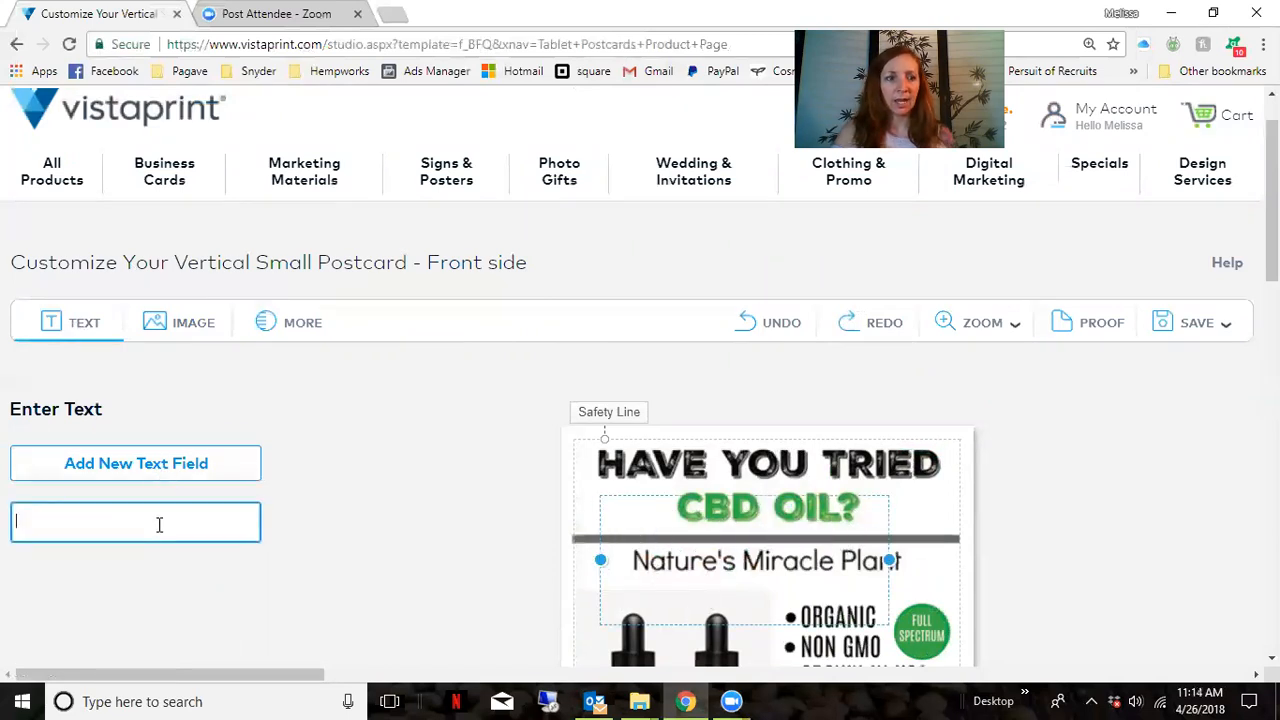
type("Name Here")
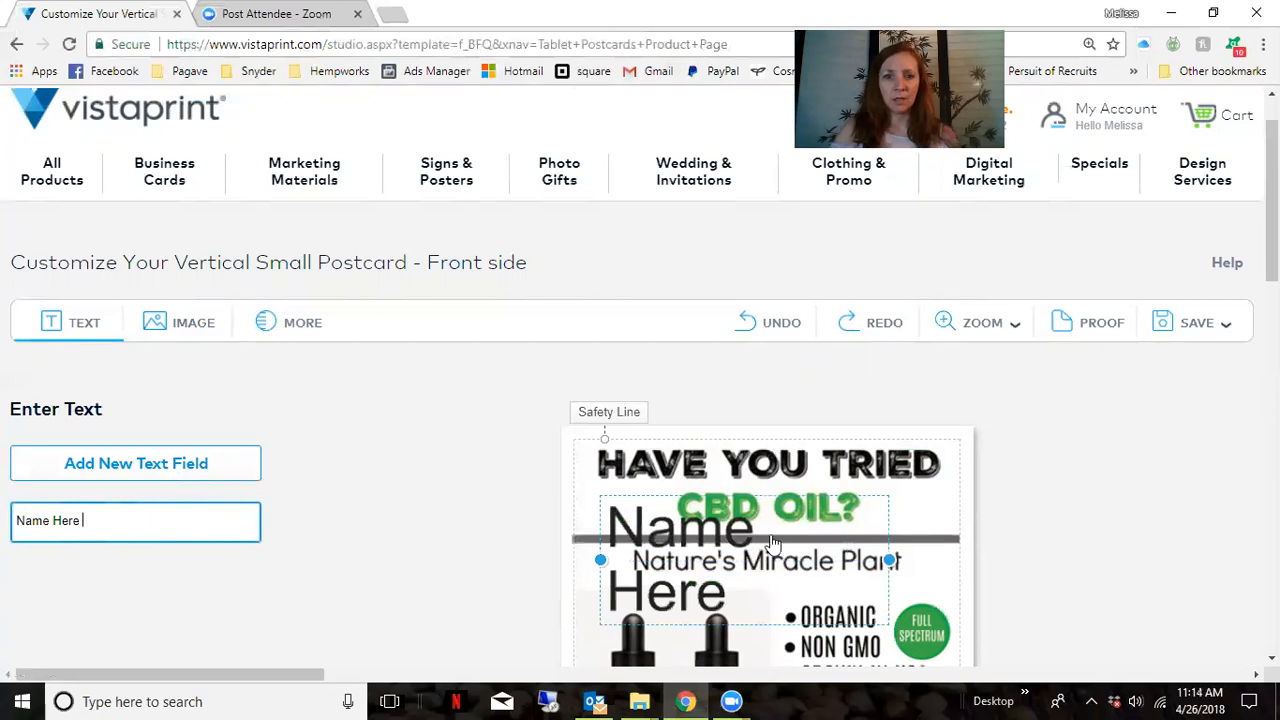
- Move the "Name Here" text beneath the HEMPWORX logo and set its font size to 17
scroll(1211, 446, "down", 3)
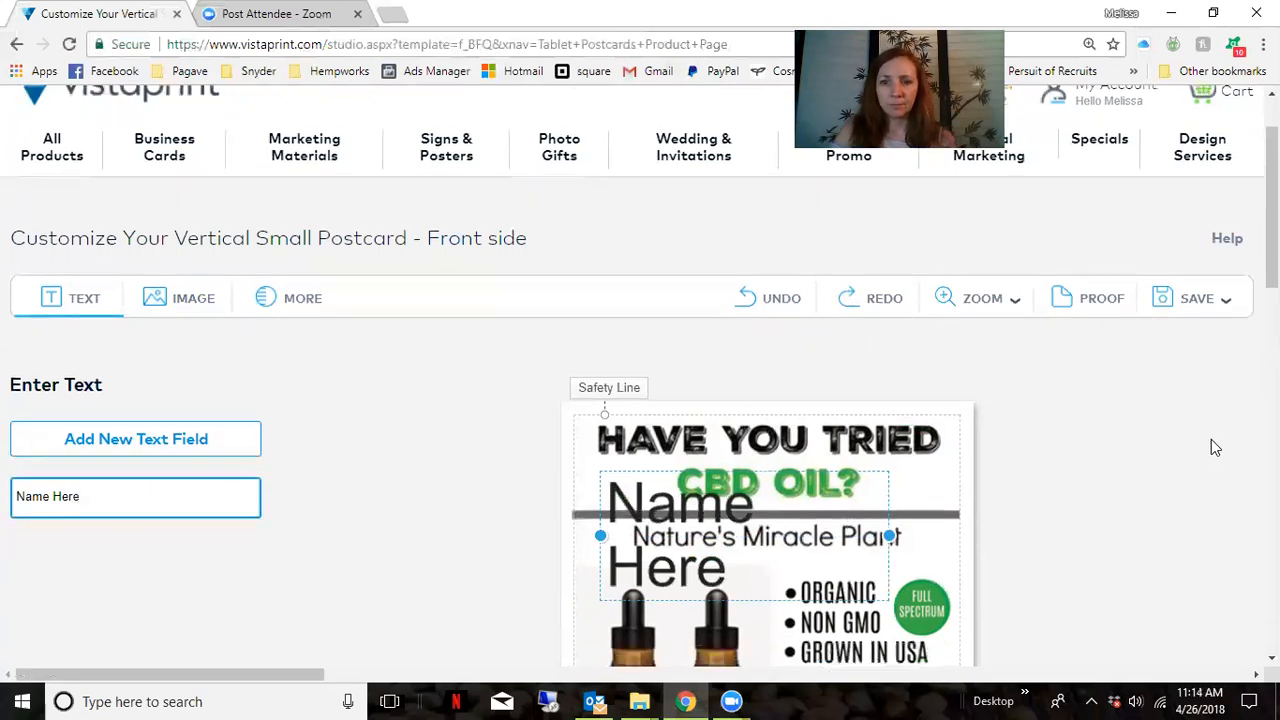
left_click_drag(680, 258, 705, 664)
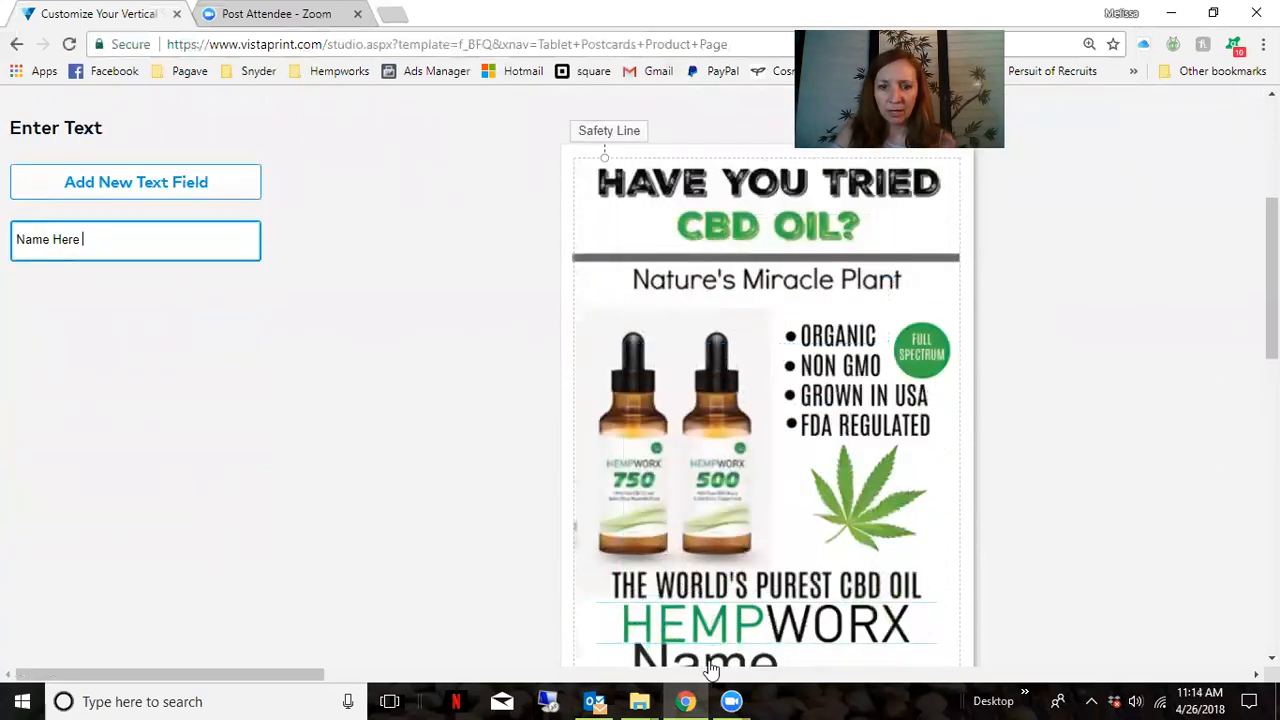
scroll(1226, 454, "down", 4)
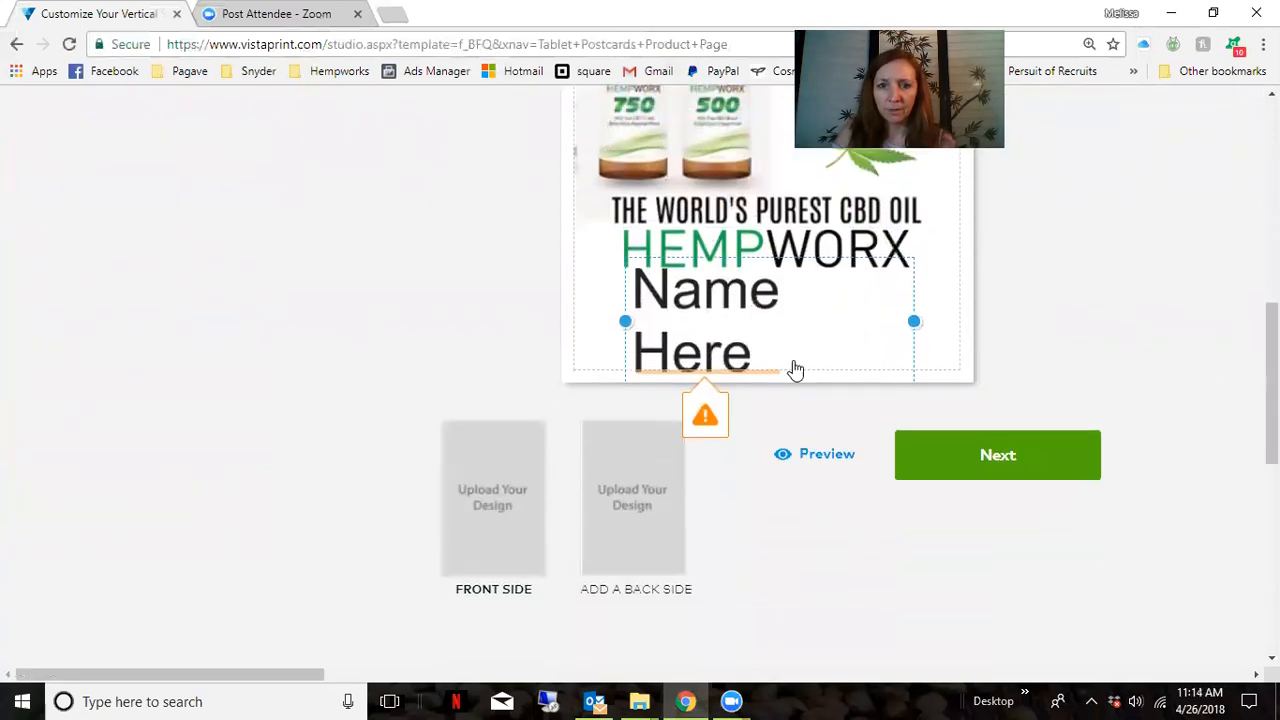
left_click(717, 311)
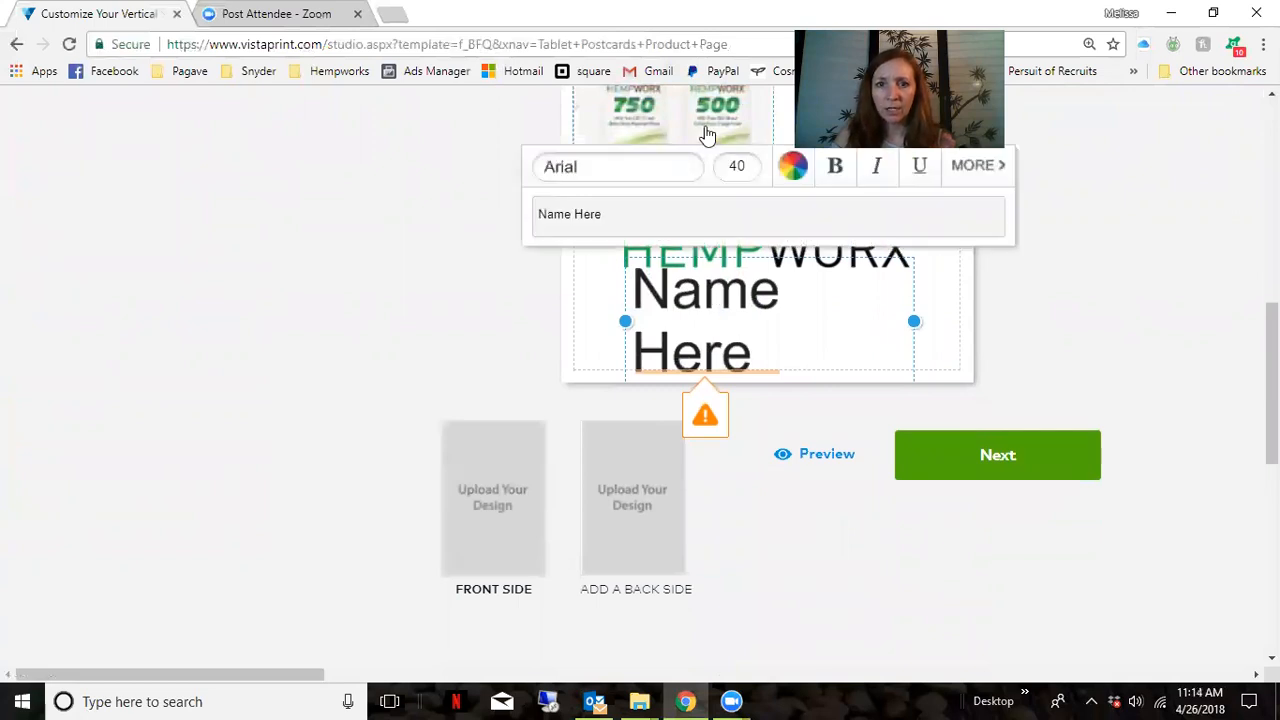
left_click(752, 176)
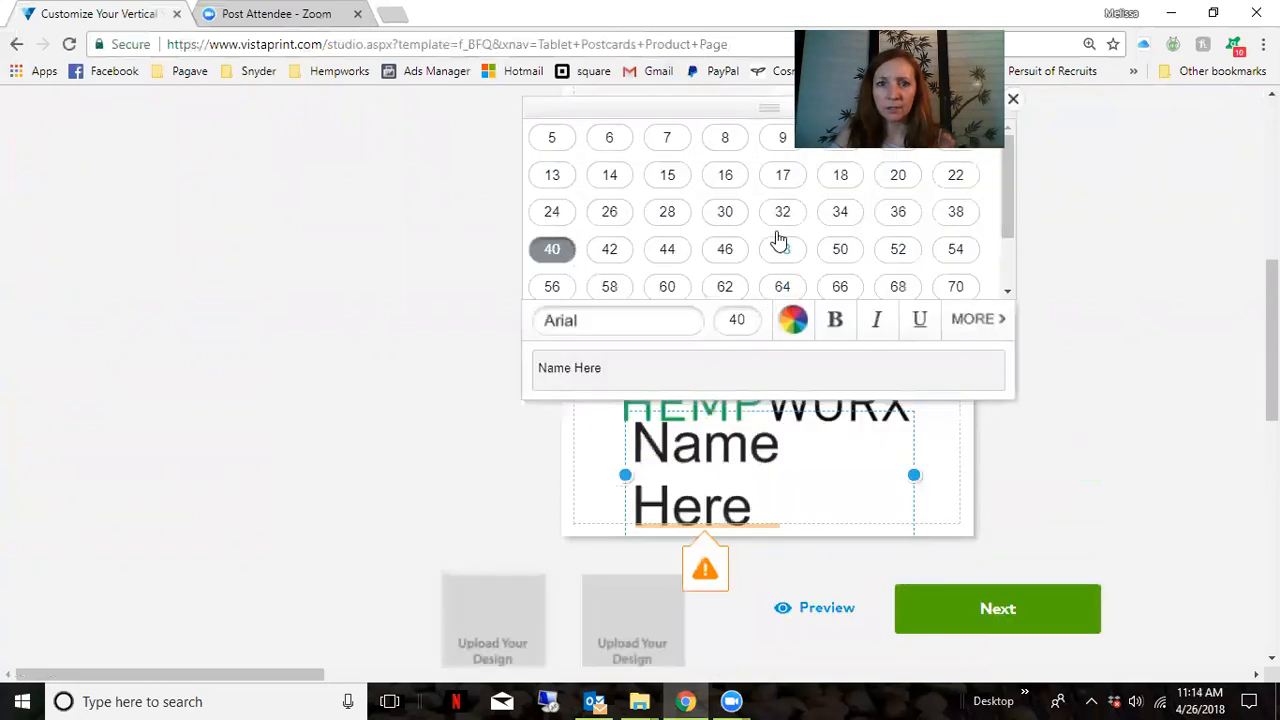
left_click(782, 178)
left_click(750, 436)
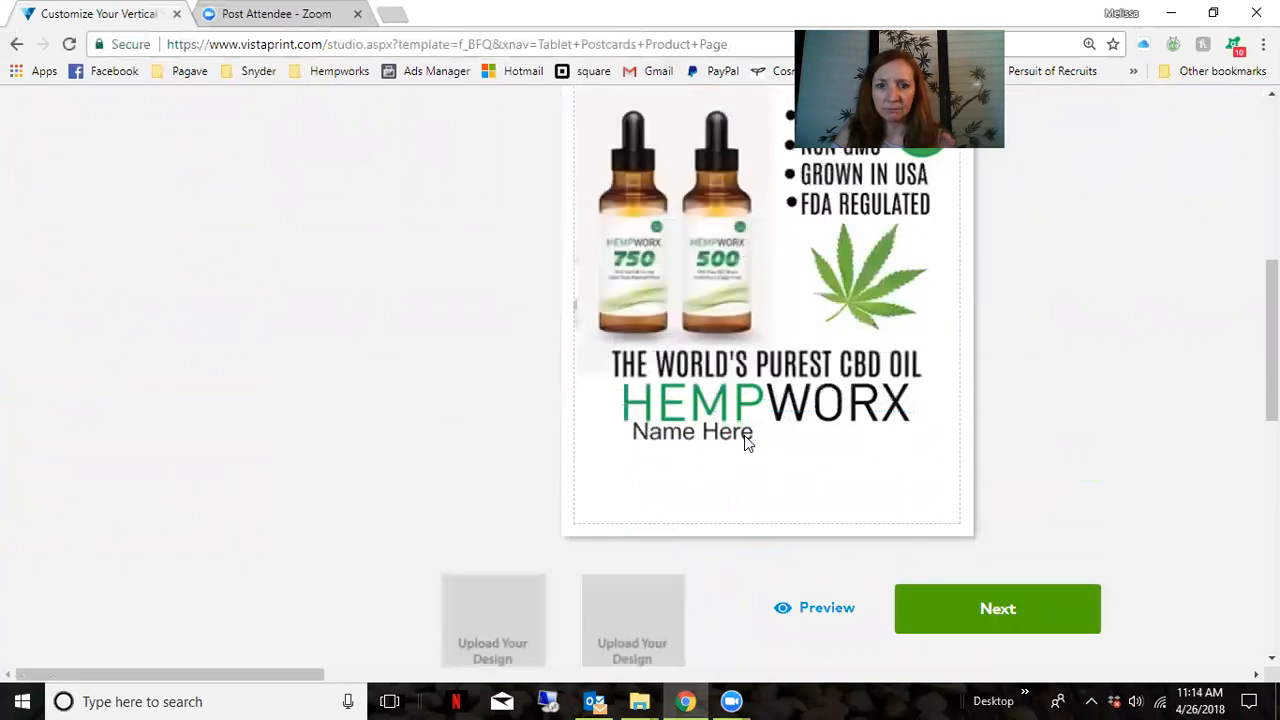
left_click(727, 452)
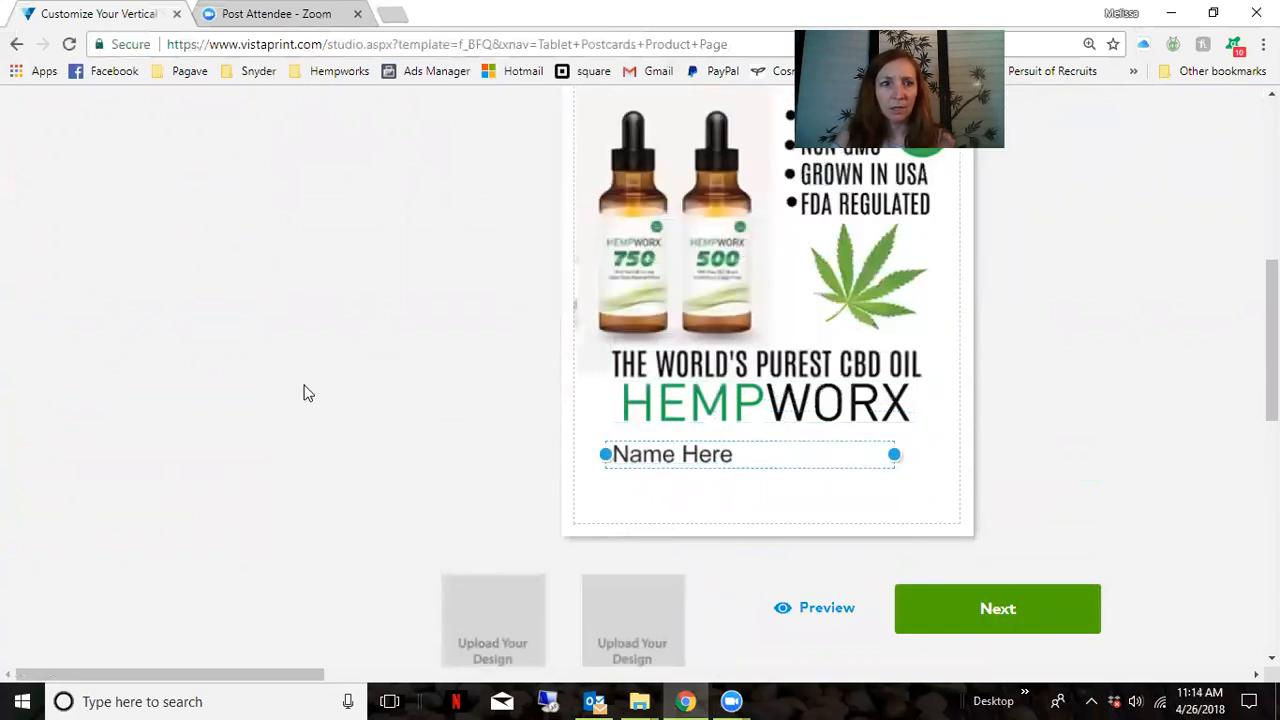
- Add a second text field reading "Website"
scroll(308, 393, "up", 5)
left_click(92, 441)
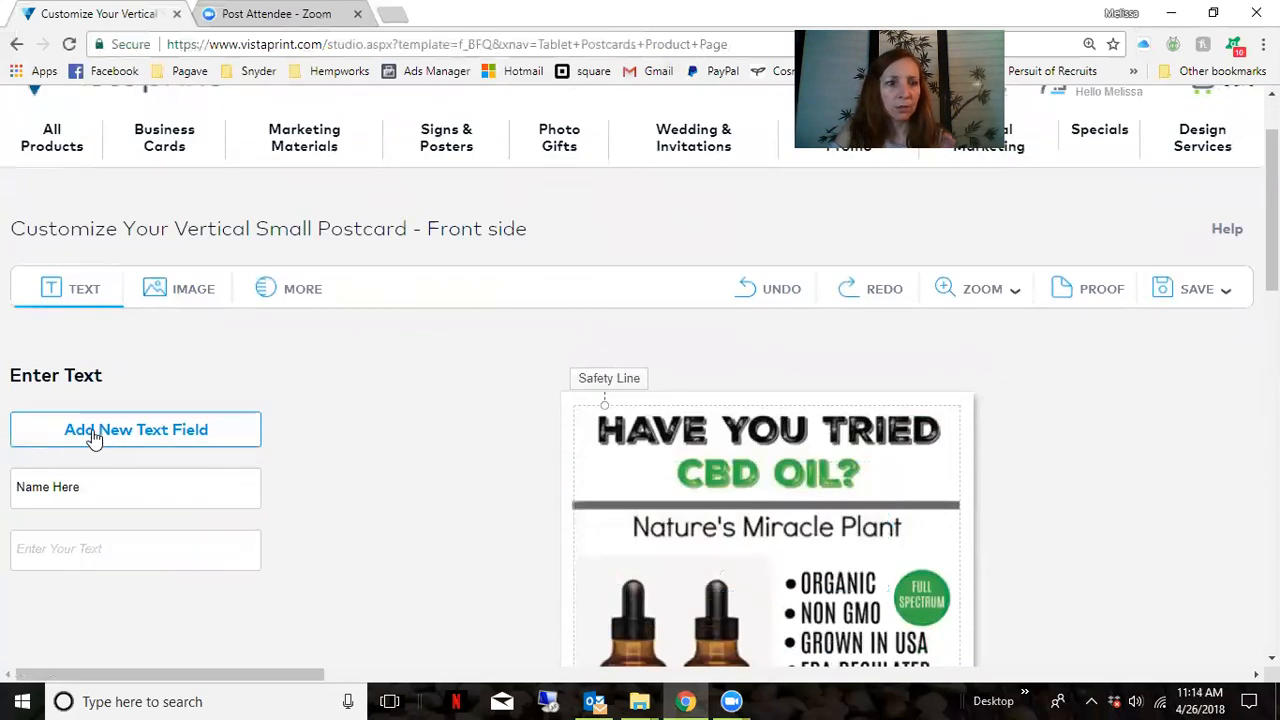
left_click(143, 551)
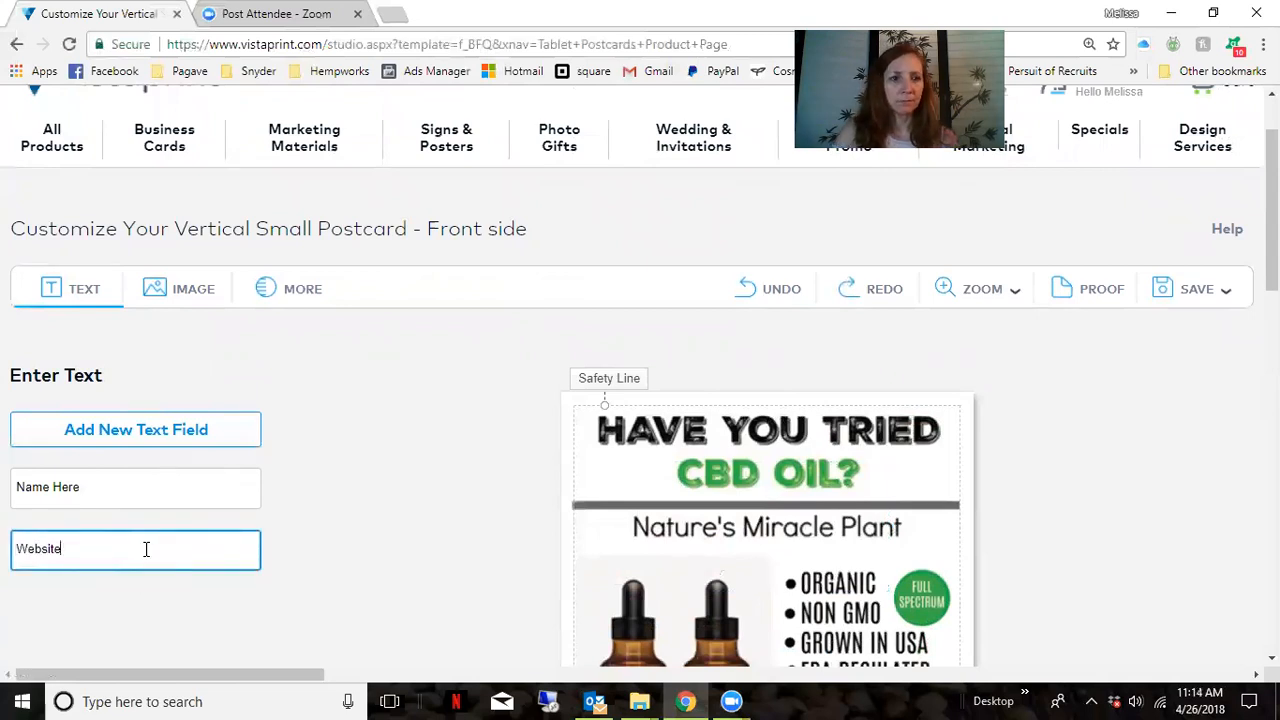
- Add a third text field reading "Phone Number"
scroll(146, 532, "down", 2)
left_click(88, 242)
left_click(103, 429)
type("Phone Nuber")
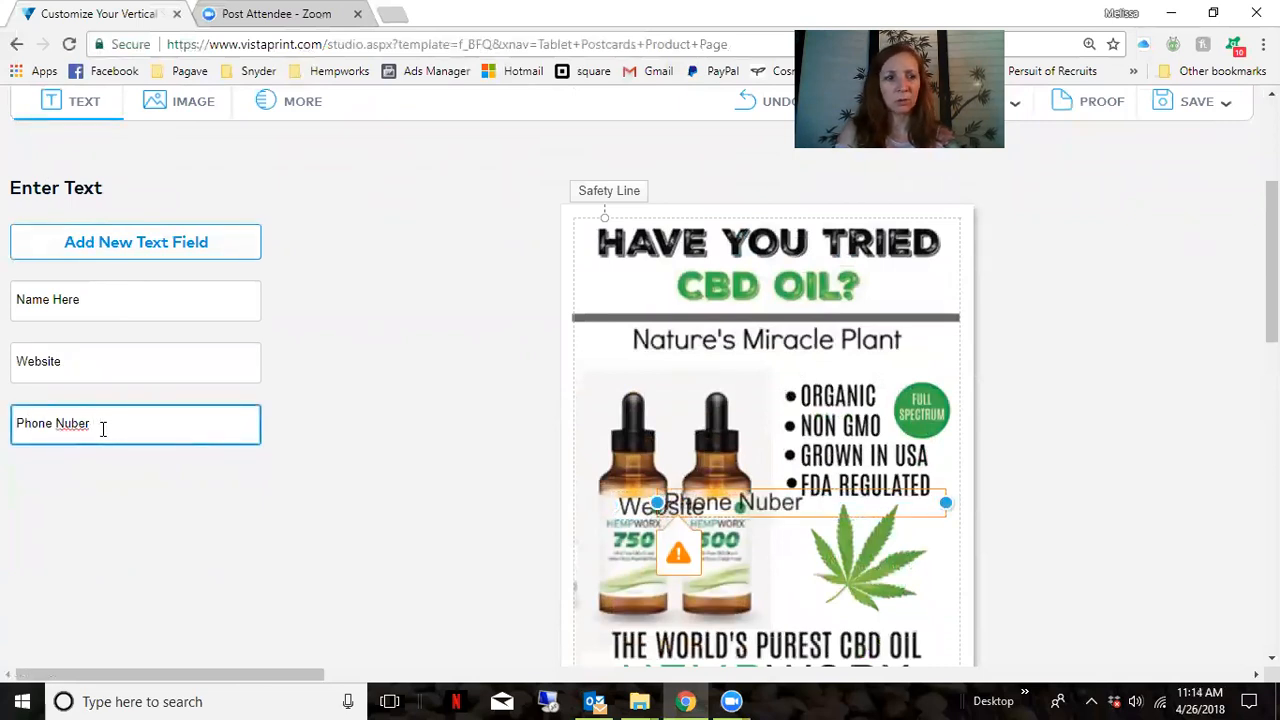
key("BackSpace")
key("BackSpace")
key("BackSpace")
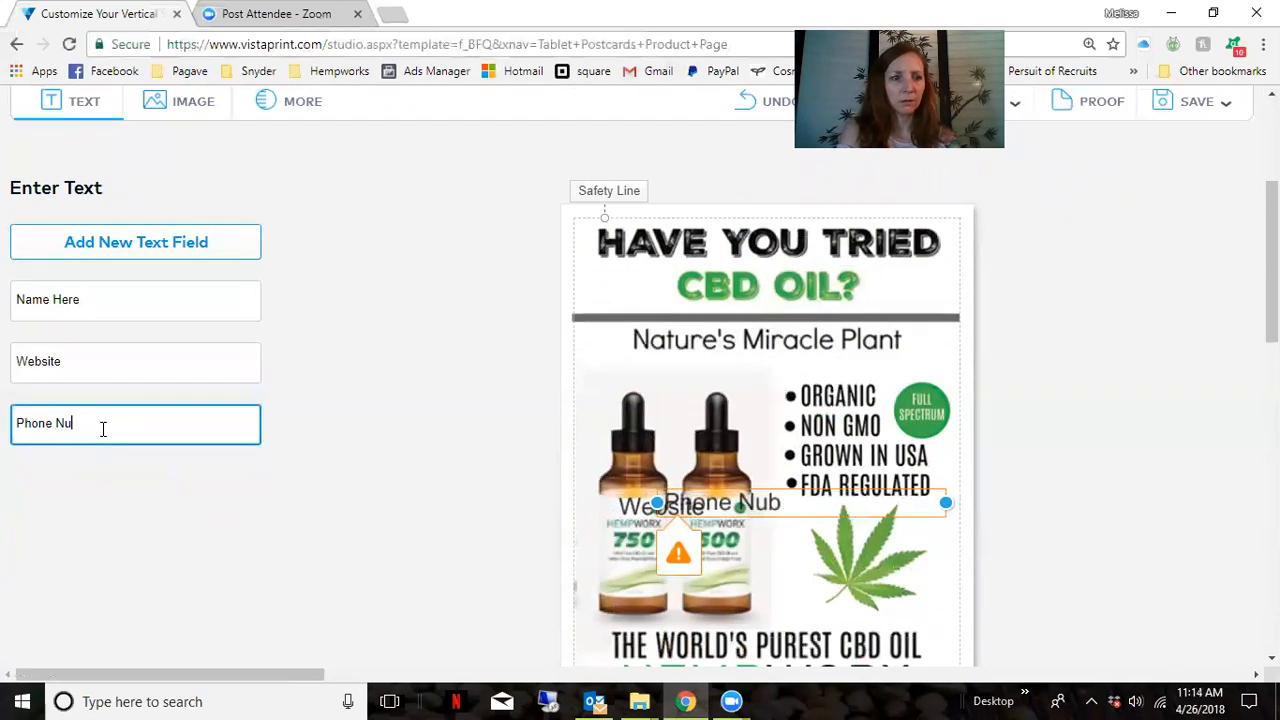
type("mber")
key("Return")
- Stack the "Phone Number" and "Website" lines beneath "Name Here", aligned to its left edge
scroll(135, 572, "down", 3)
left_click_drag(752, 228, 703, 487)
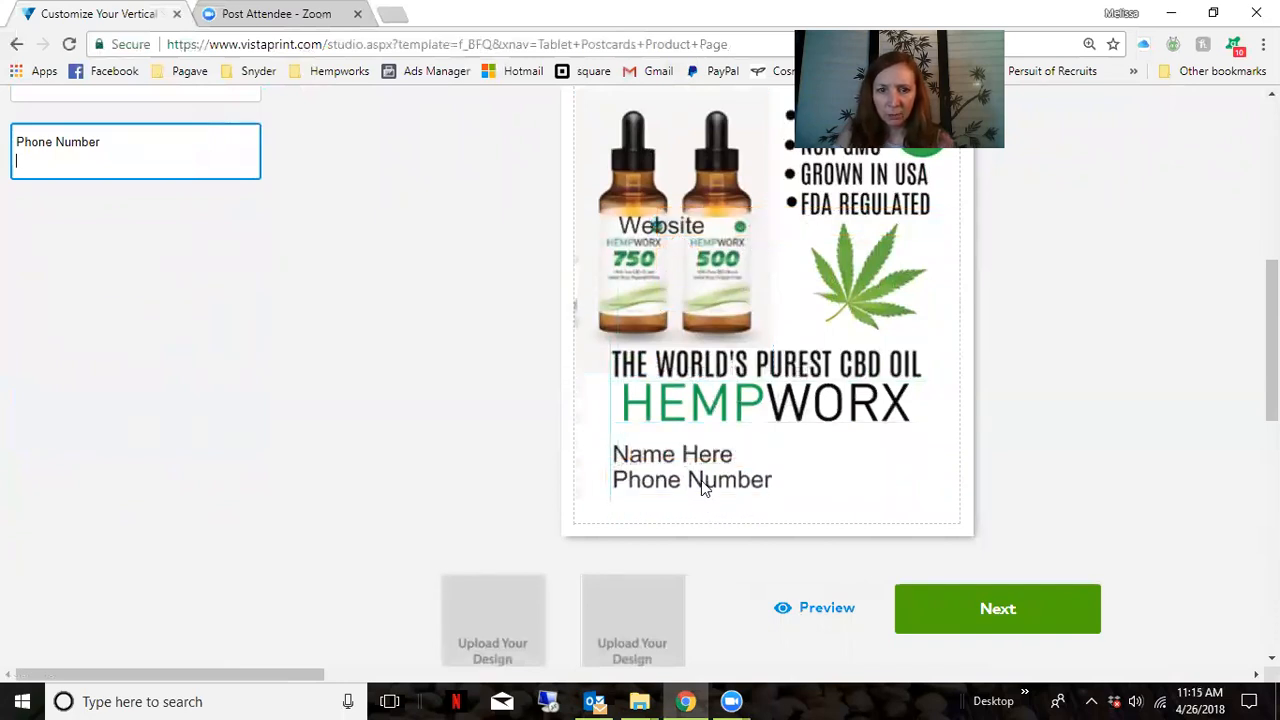
left_click_drag(652, 224, 652, 507)
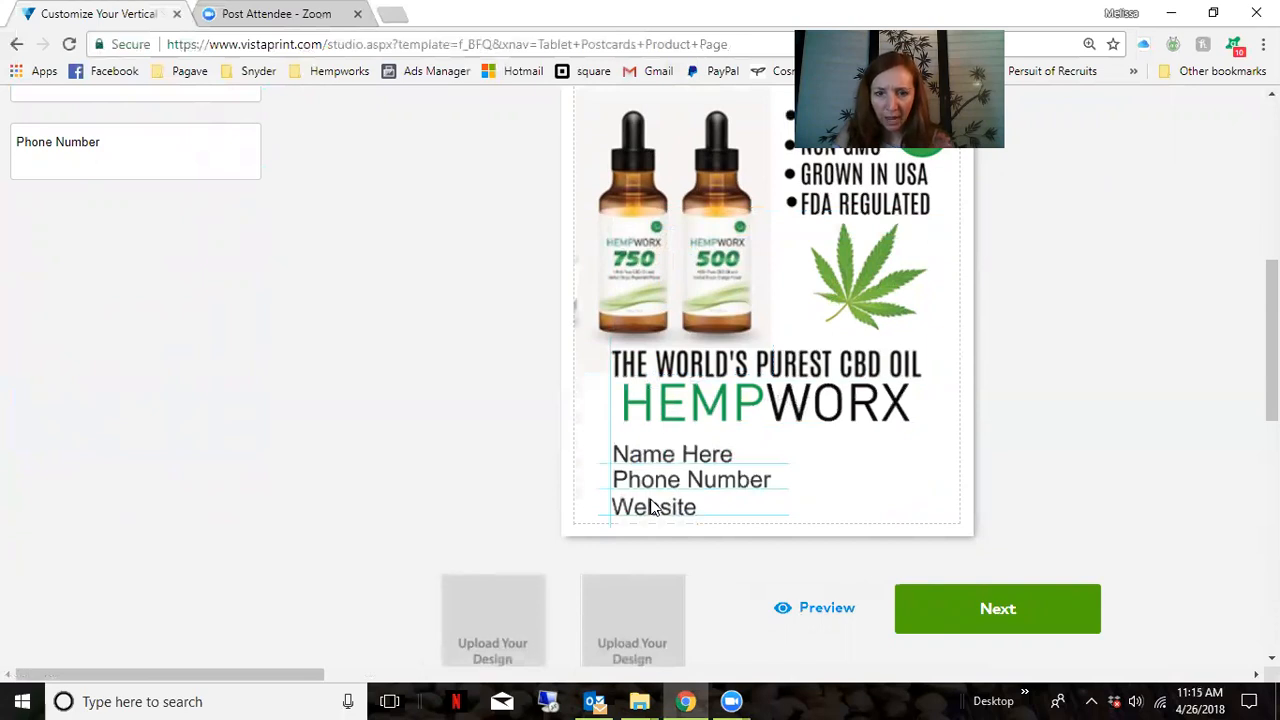
- Space the "Name Here", "Phone Number" and "Website" lines evenly between the logo and the lower safety line
left_click_drag(649, 456, 637, 508)
left_click(634, 480)
left_click(634, 512)
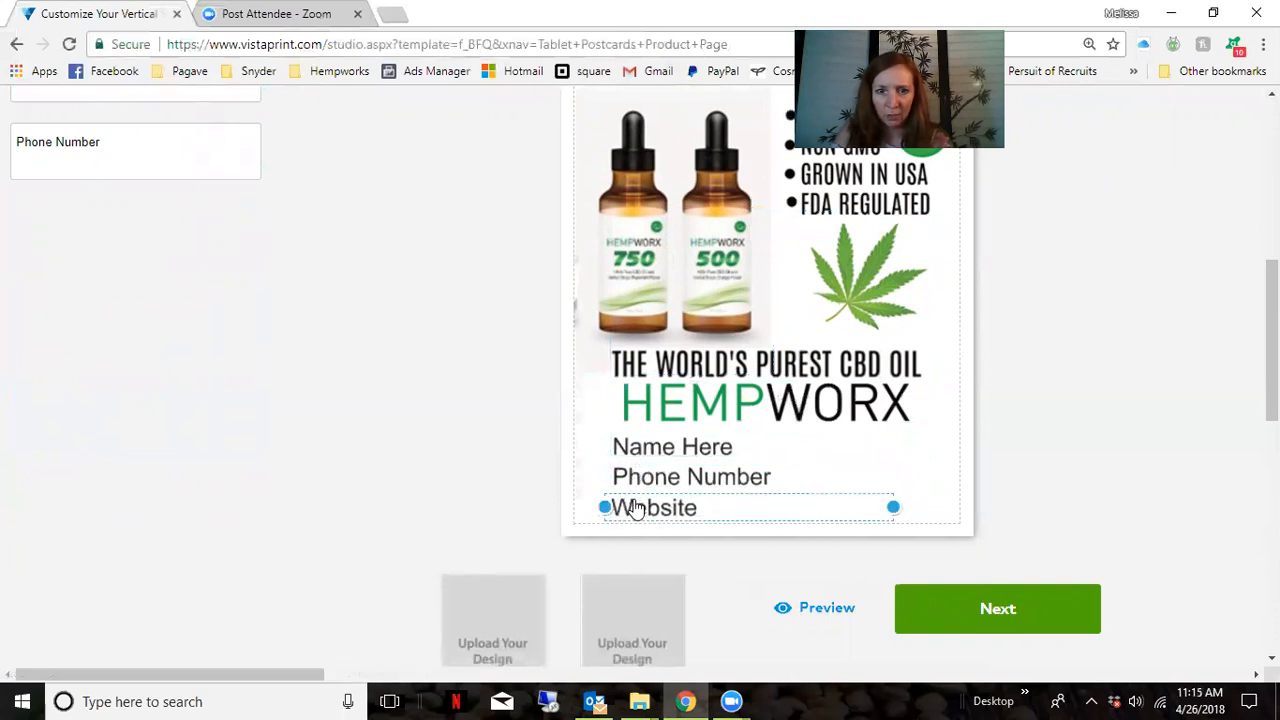
left_click(914, 456)
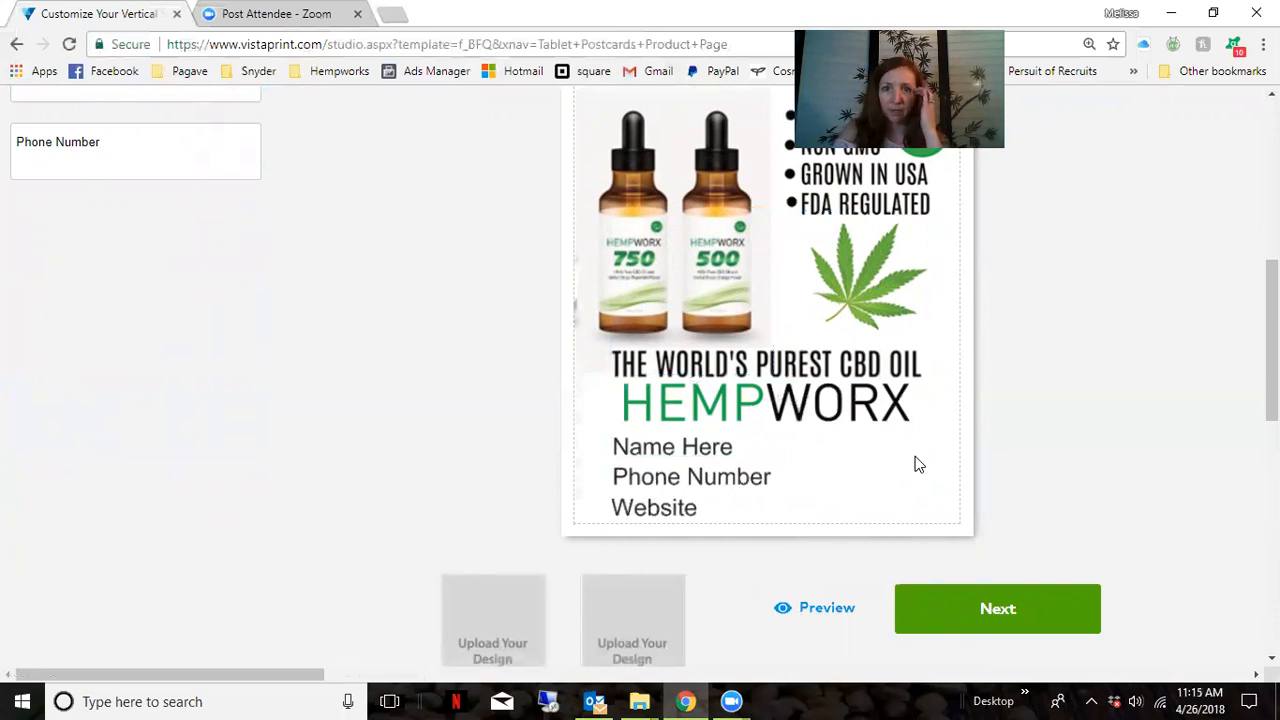
- Delete the "Website", "Phone Number" and "Name Here" text lines from beneath the HEMPWORX logo
scroll(1065, 466, "up", 4)
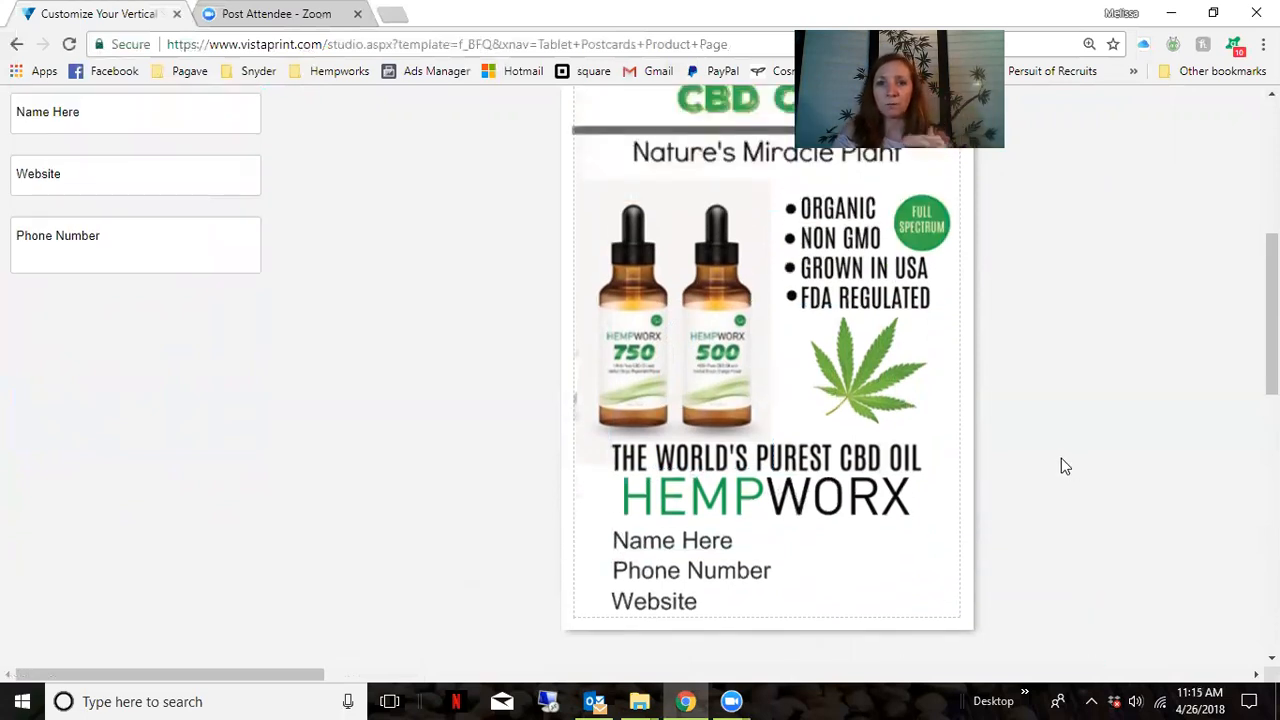
scroll(1055, 464, "down", 1)
scroll(1058, 464, "down", 3)
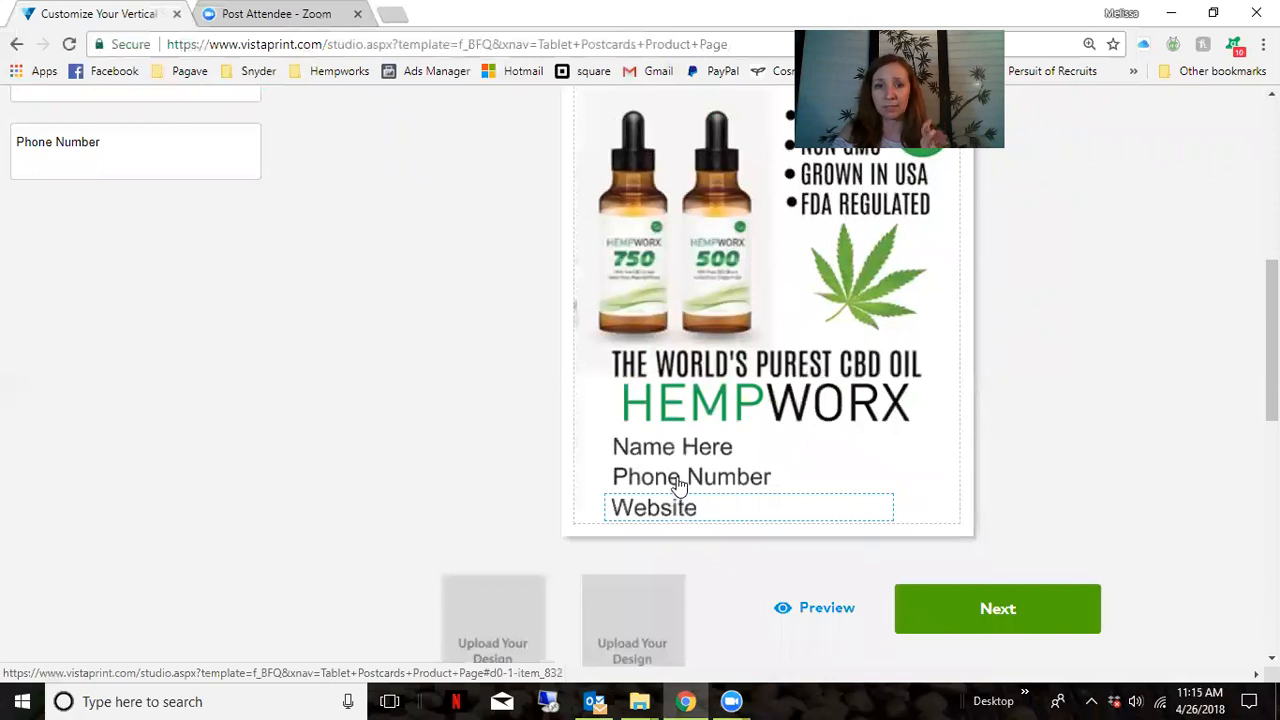
left_click(675, 510)
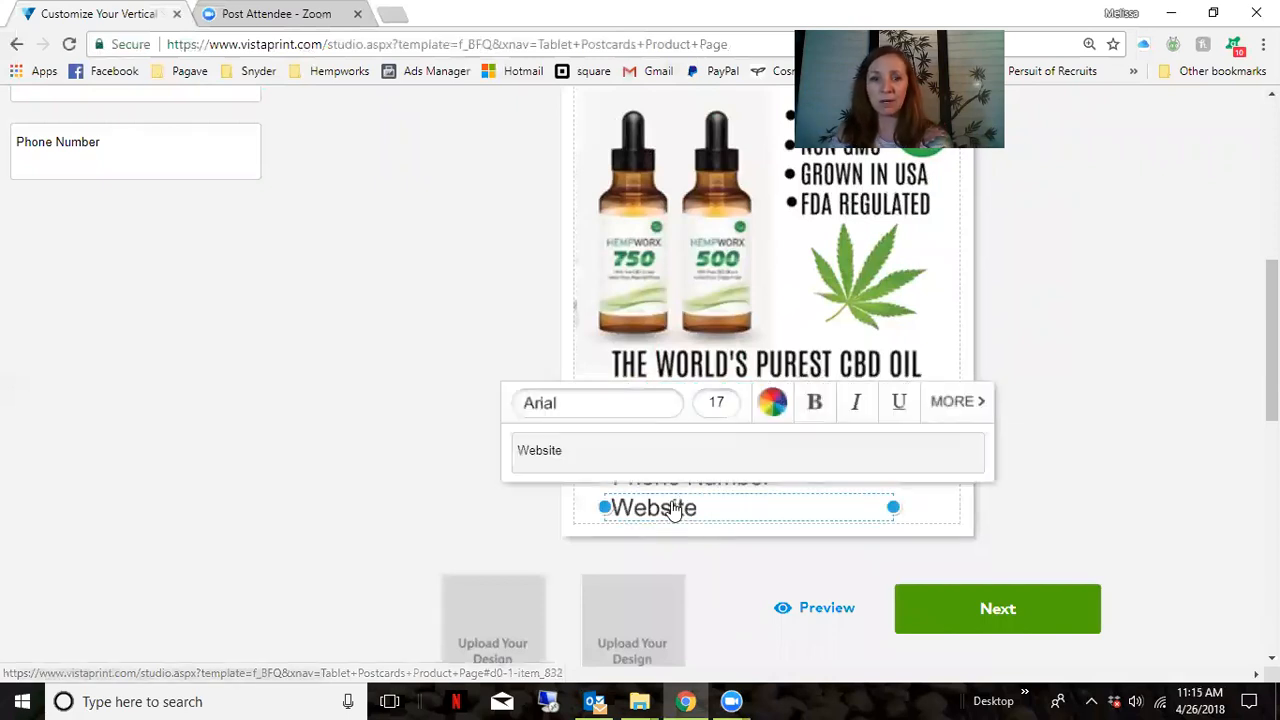
key("Delete")
key("Delete")
left_click(658, 605)
key("Delete")
scroll(676, 590, "down", 2)
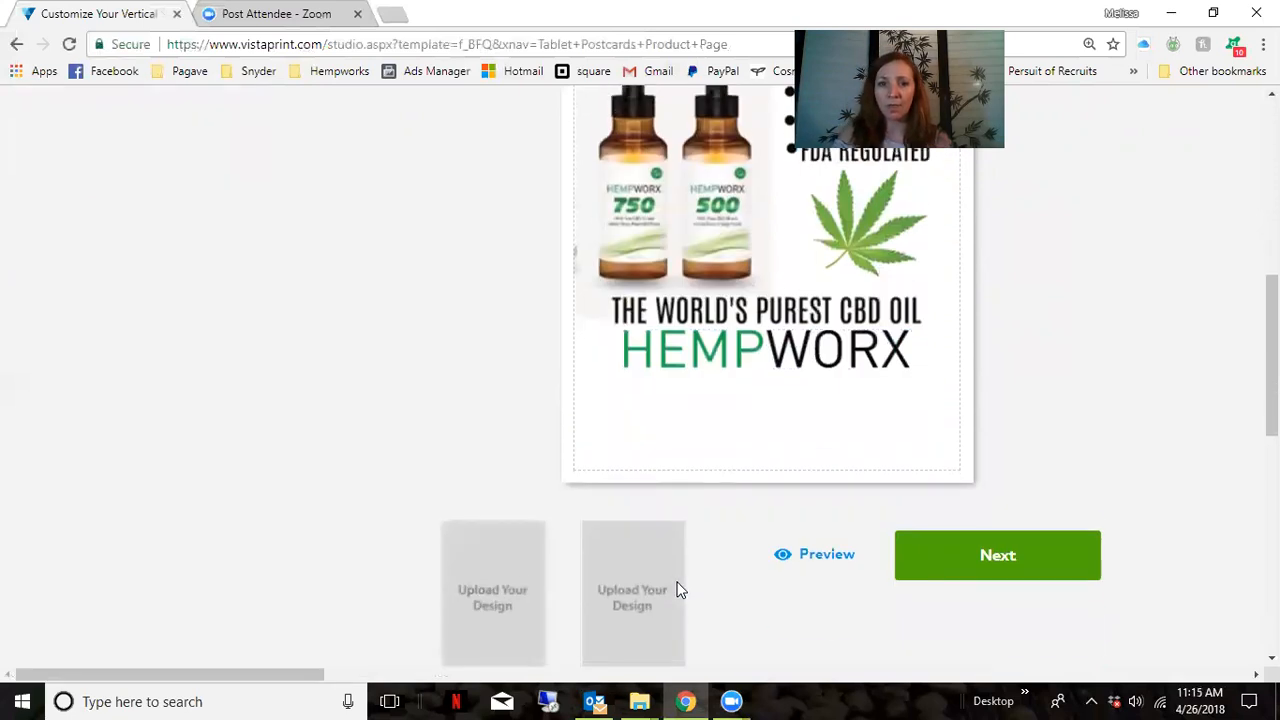
scroll(658, 453, "up", 3)
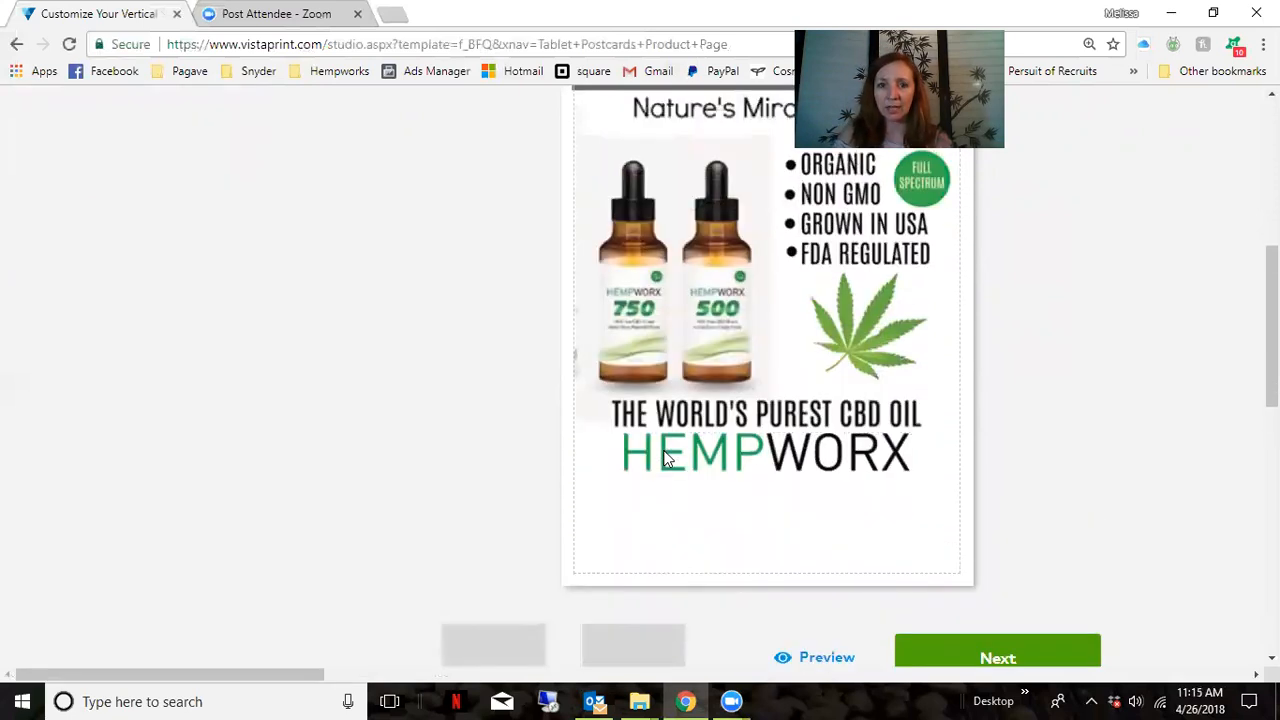
- Nudge the bullet list, the hemp leaf, the "THE WORLD'S PUREST CBD OIL" tagline and the HEMPWORX logo slightly upward
left_click_drag(662, 432, 663, 437)
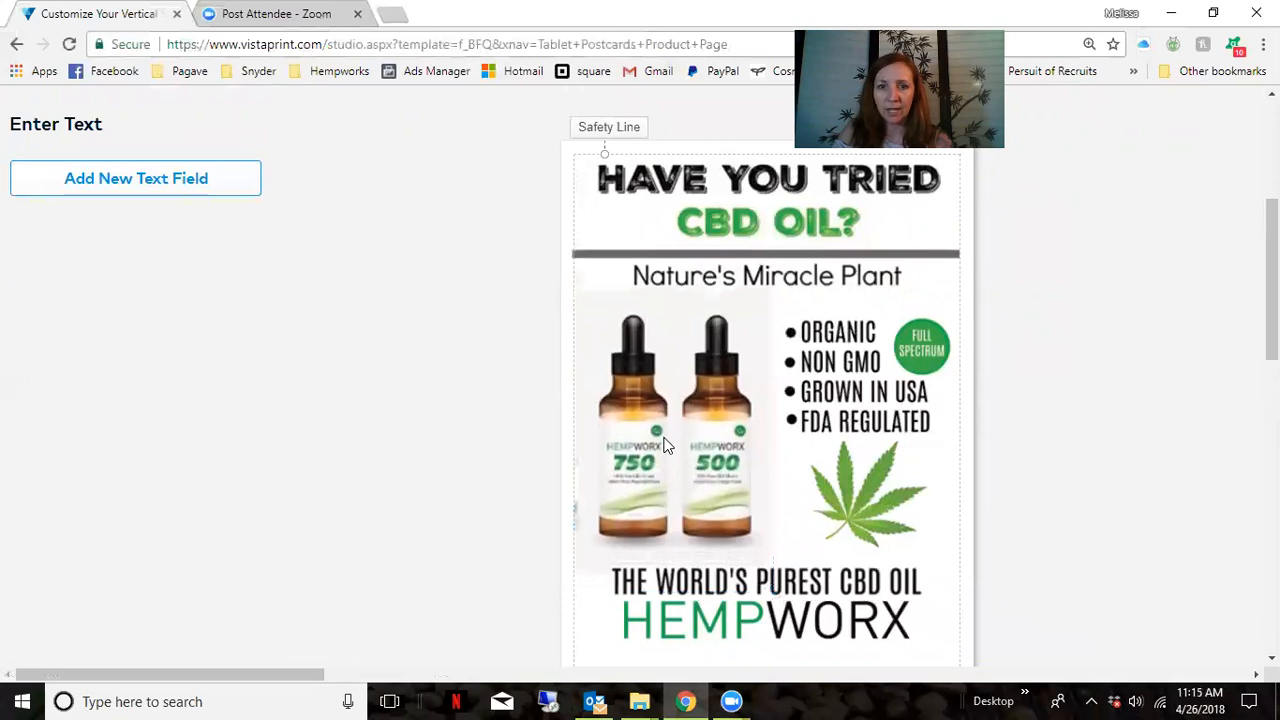
left_click_drag(841, 356, 842, 342)
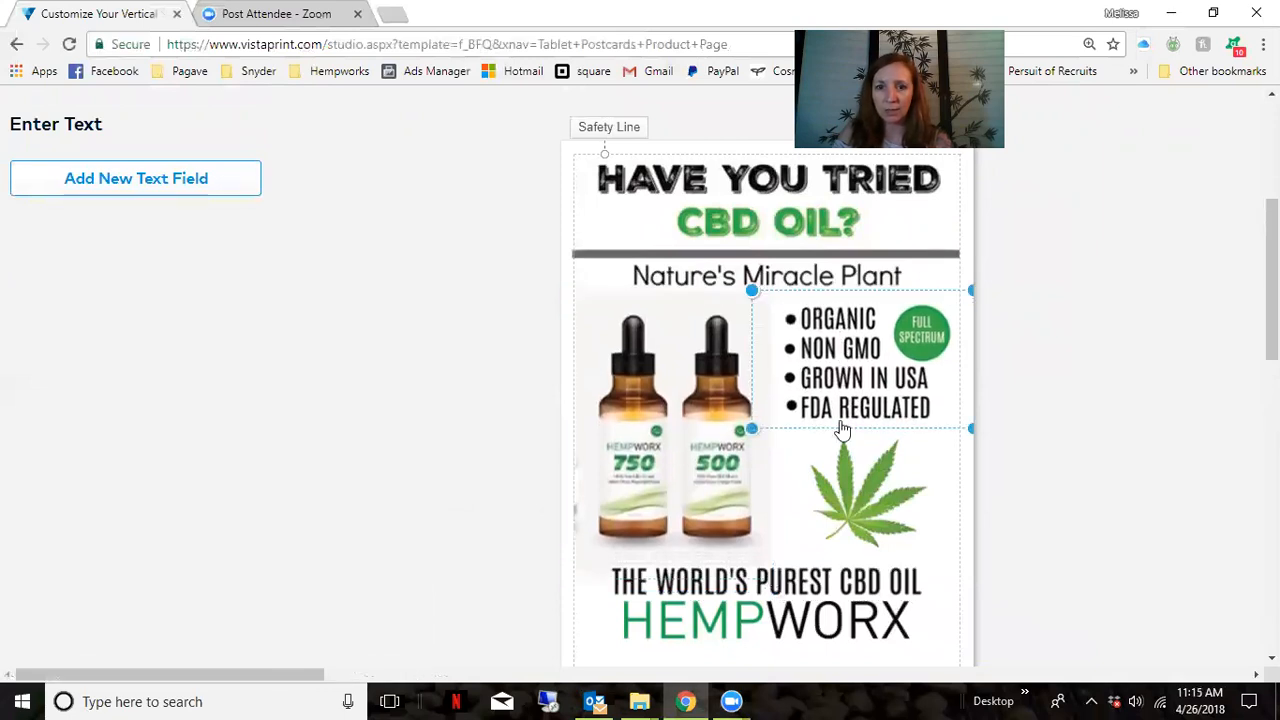
left_click_drag(850, 488, 844, 481)
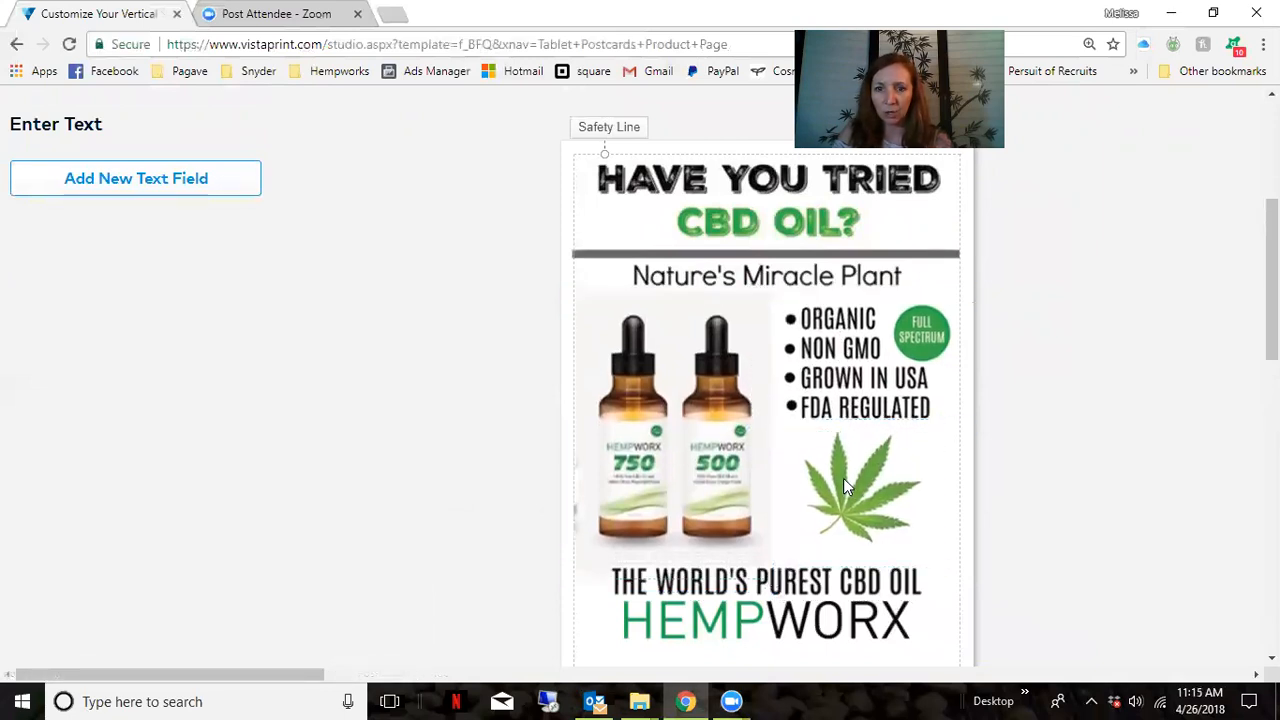
left_click_drag(820, 583, 818, 573)
left_click_drag(818, 621, 818, 613)
- Review the front side layout and continue to the postcard's back side
scroll(818, 613, "down", 4)
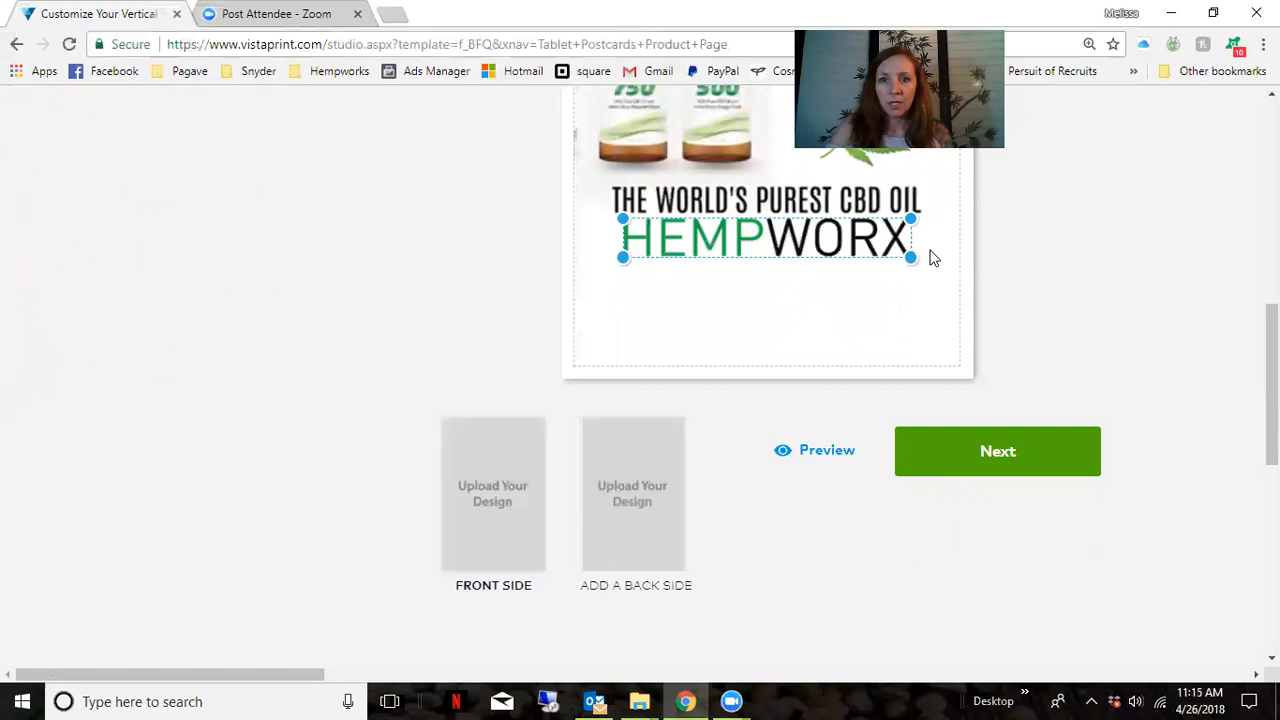
left_click(997, 466)
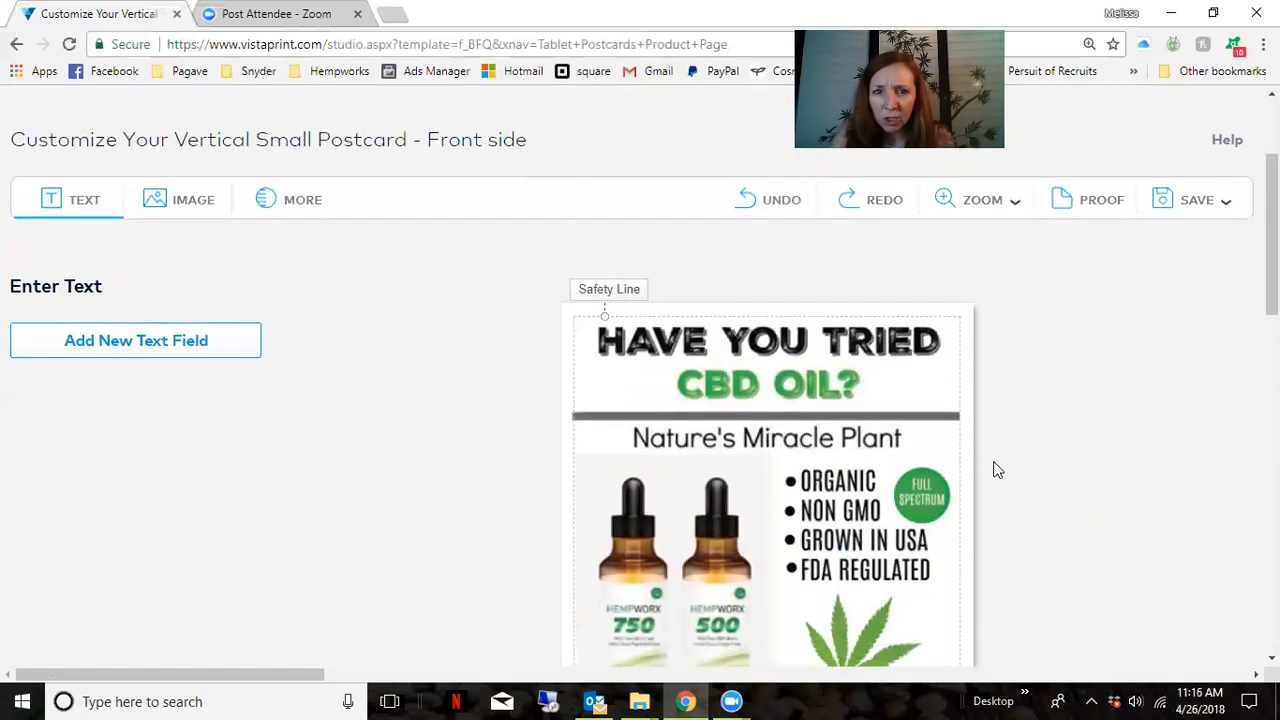
scroll(998, 470, "down", 1)
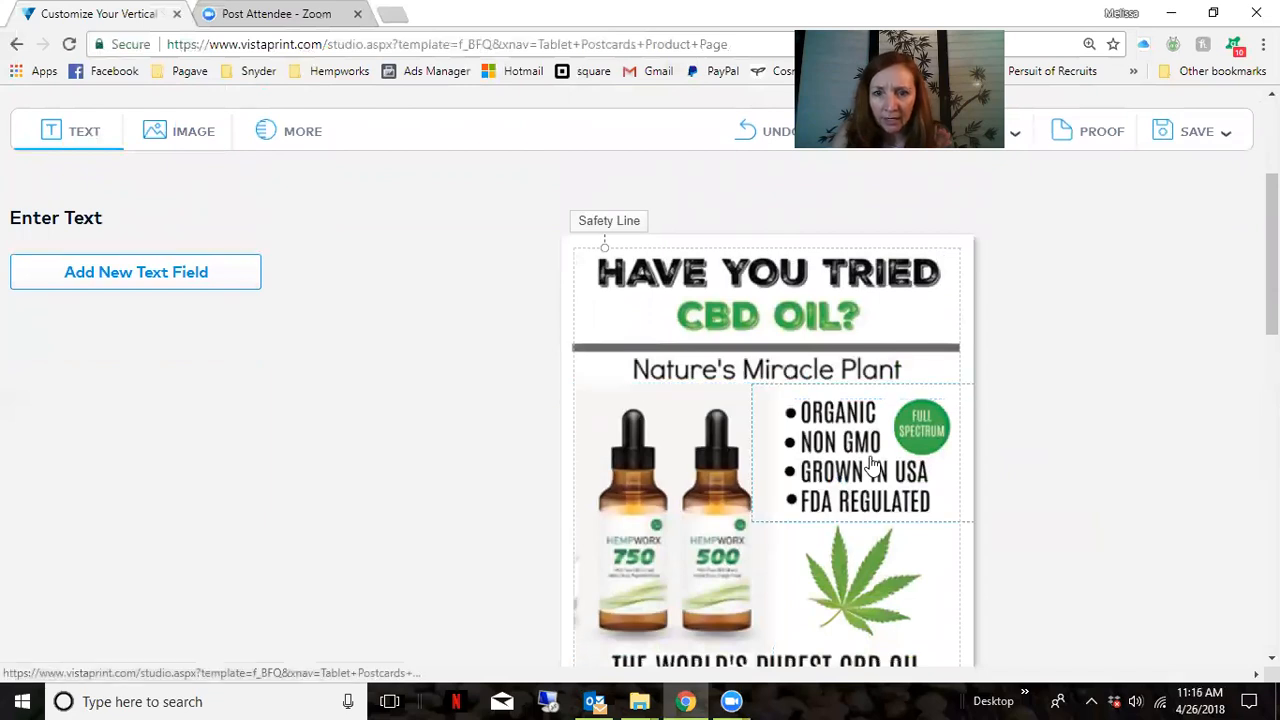
scroll(871, 460, "down", 1)
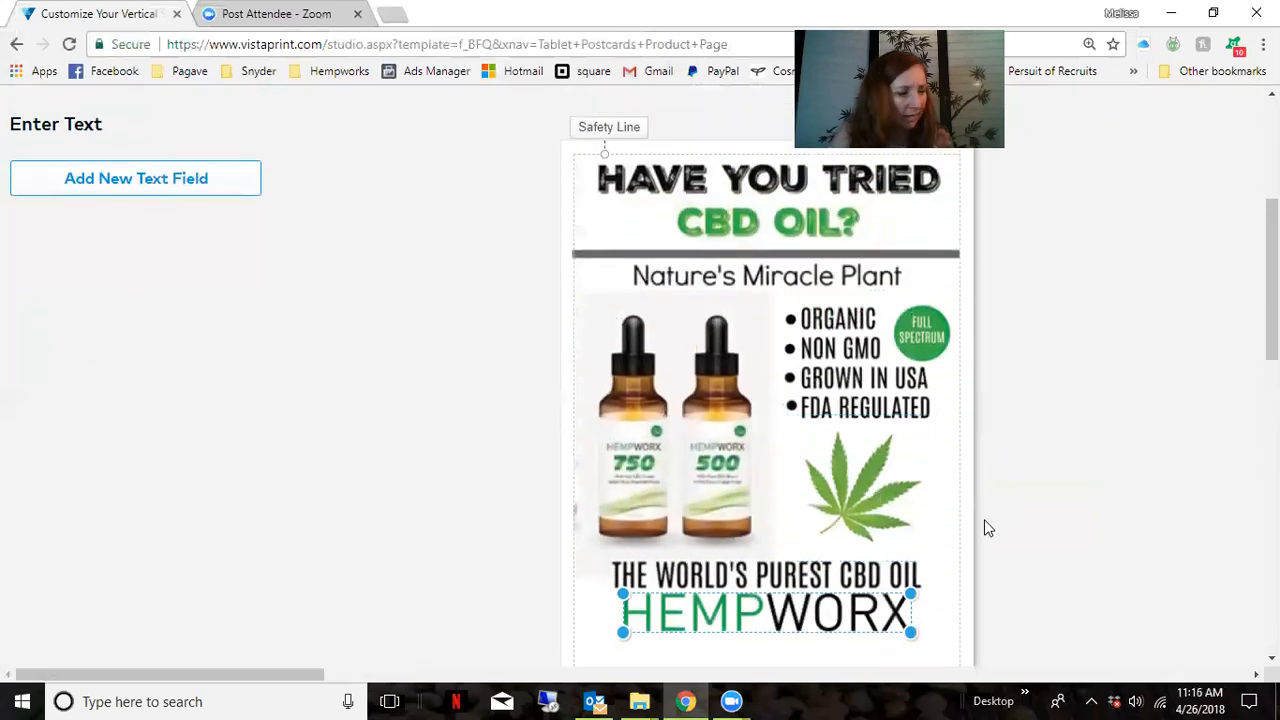
scroll(984, 520, "down", 2)
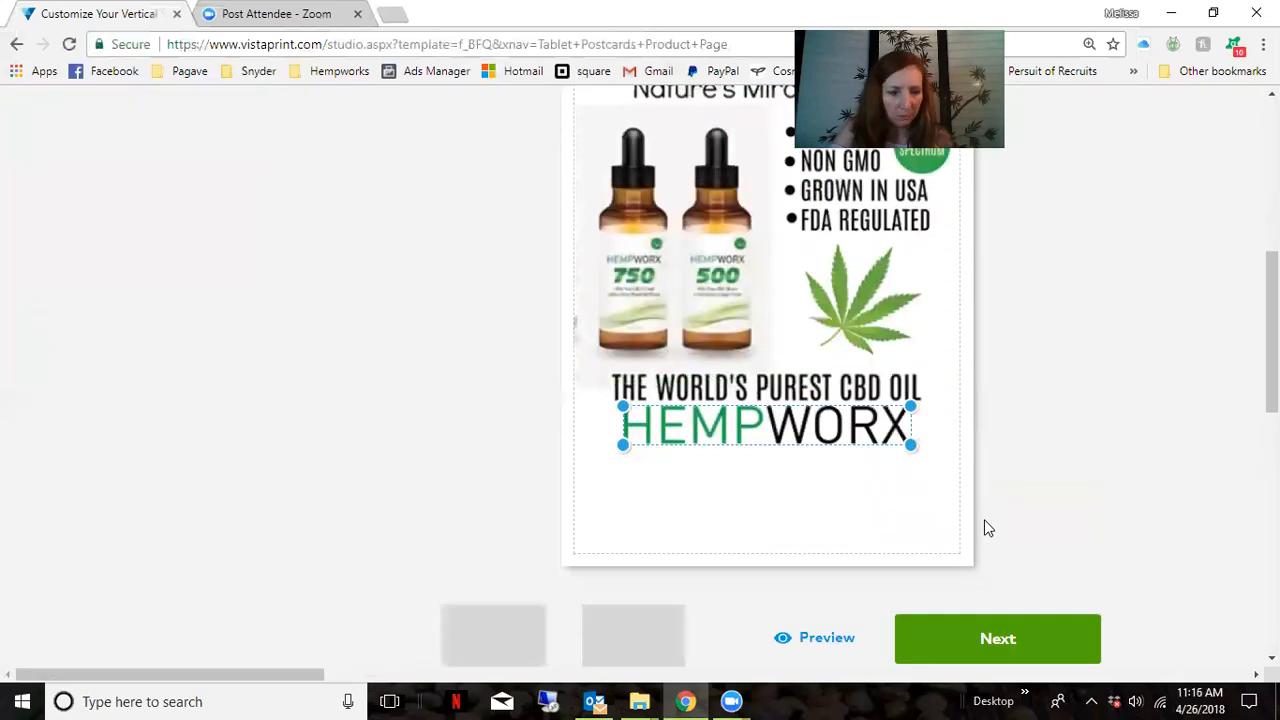
left_click(1003, 650)
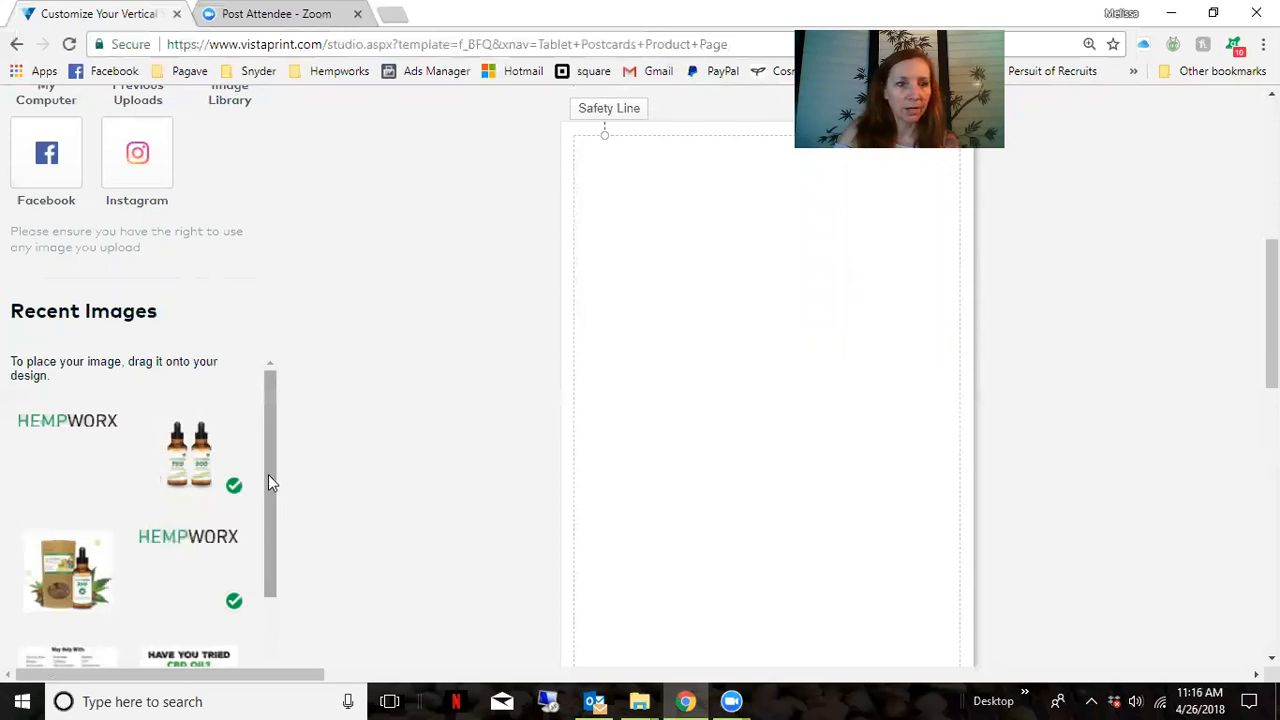
- Switch to text editing on the back side and set its printing option to Full-Color
scroll(769, 494, "up", 2)
scroll(60, 350, "up", 4)
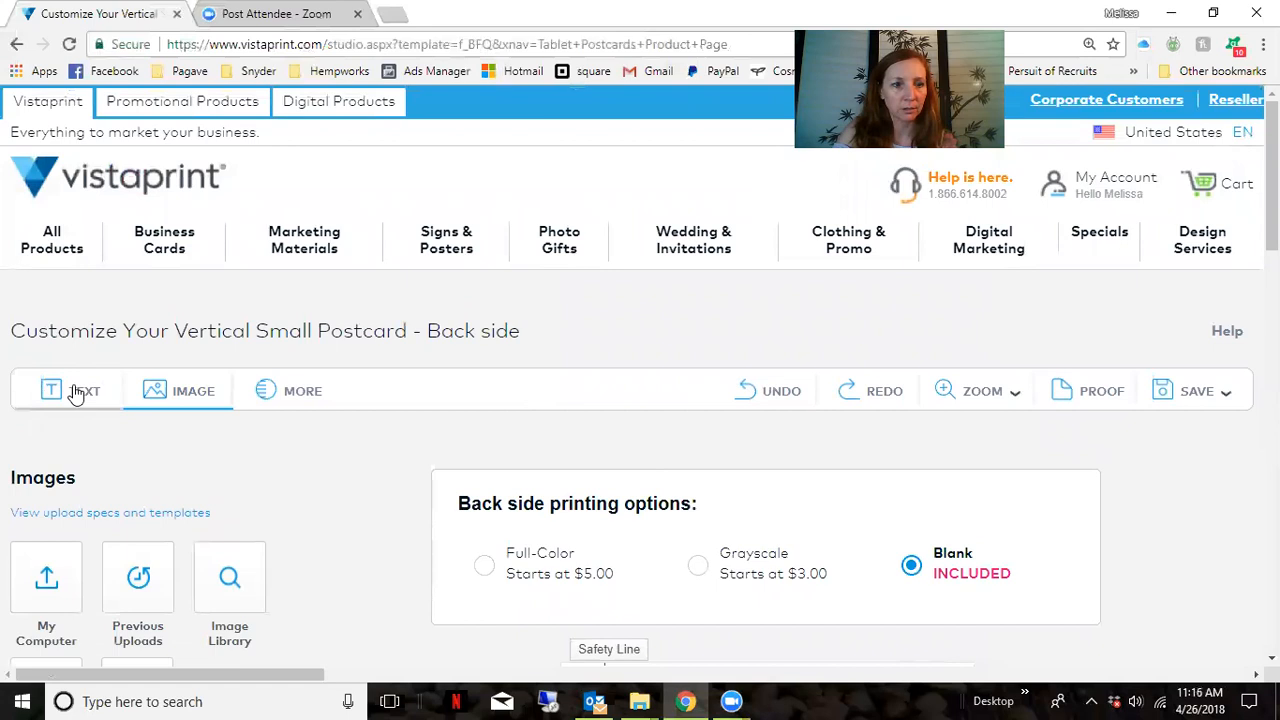
left_click(57, 390)
scroll(206, 440, "down", 3)
left_click(152, 263)
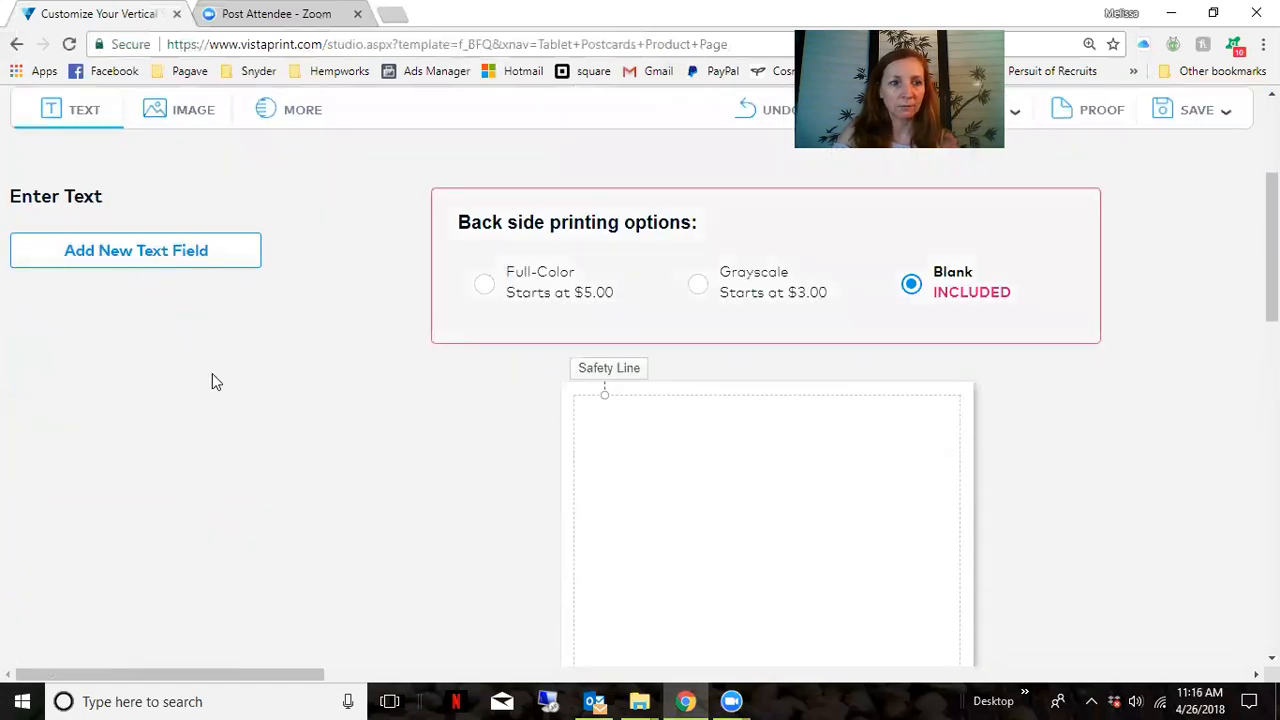
left_click(146, 258)
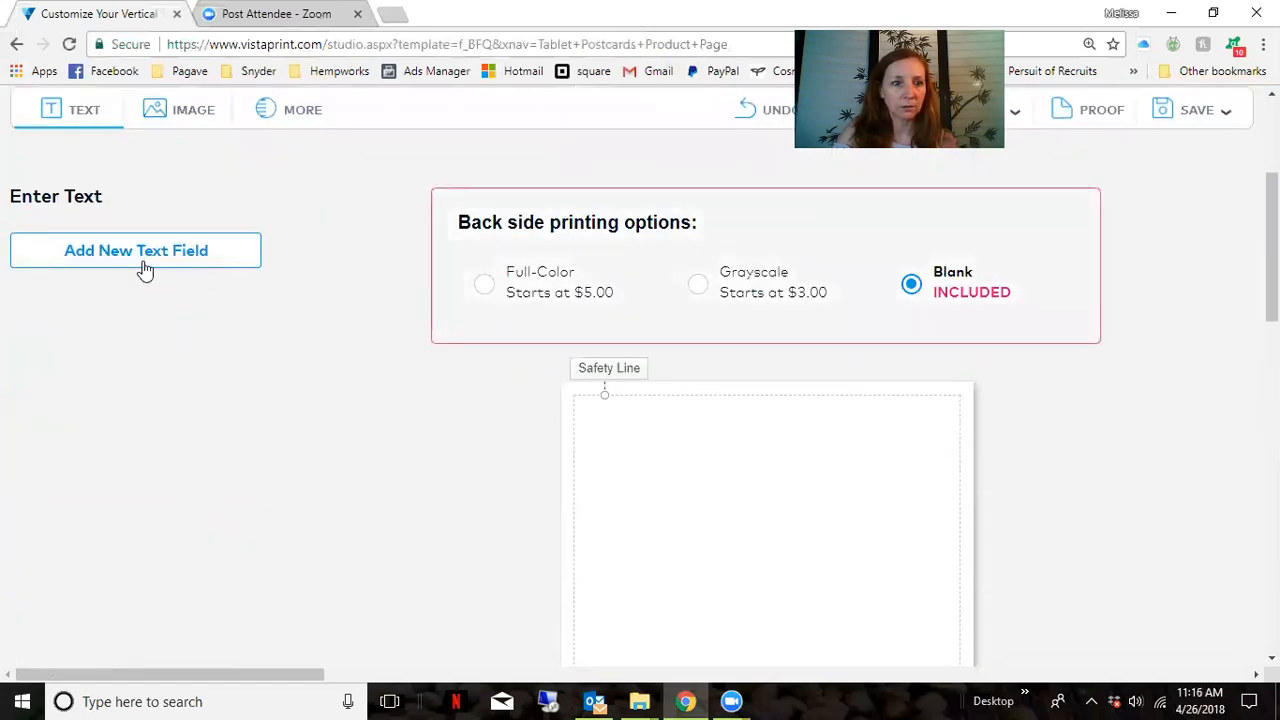
scroll(686, 467, "down", 3)
scroll(688, 465, "up", 4)
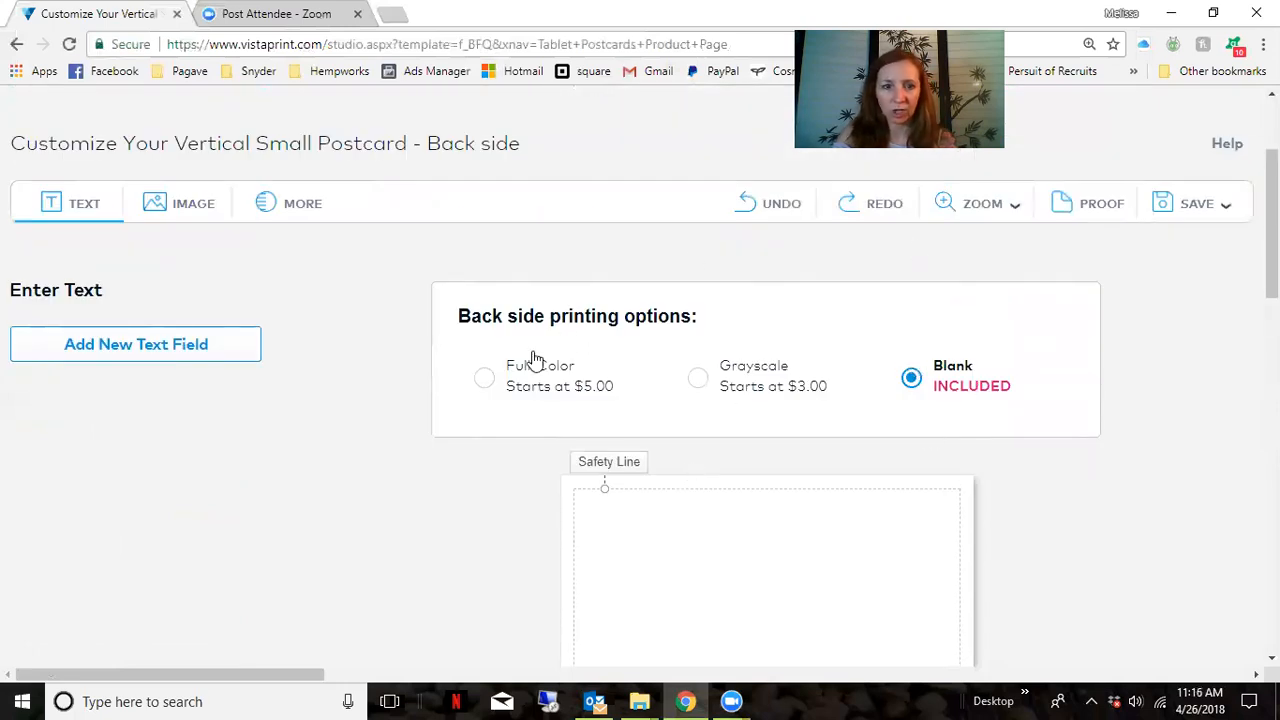
left_click(484, 378)
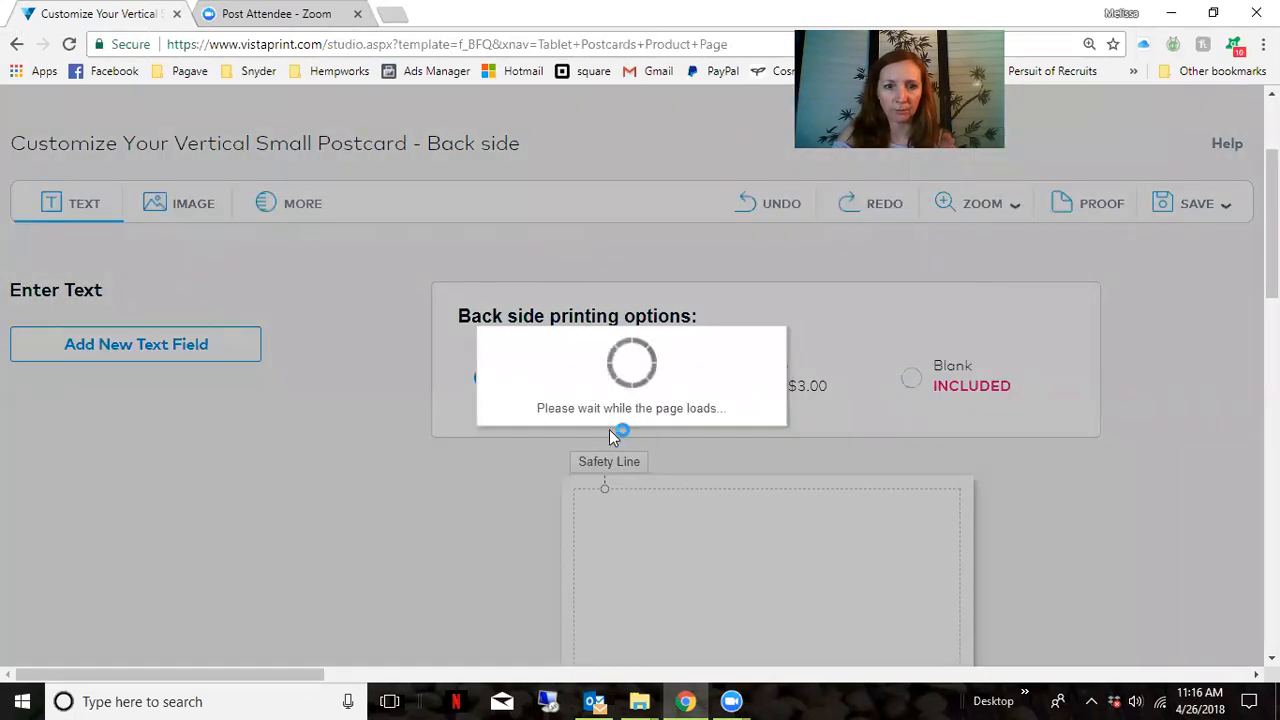
- Add a text field to the back side reading "STOP SUFFERING. START LIVING."
scroll(602, 441, "down", 1)
left_click(171, 251)
left_click(159, 309)
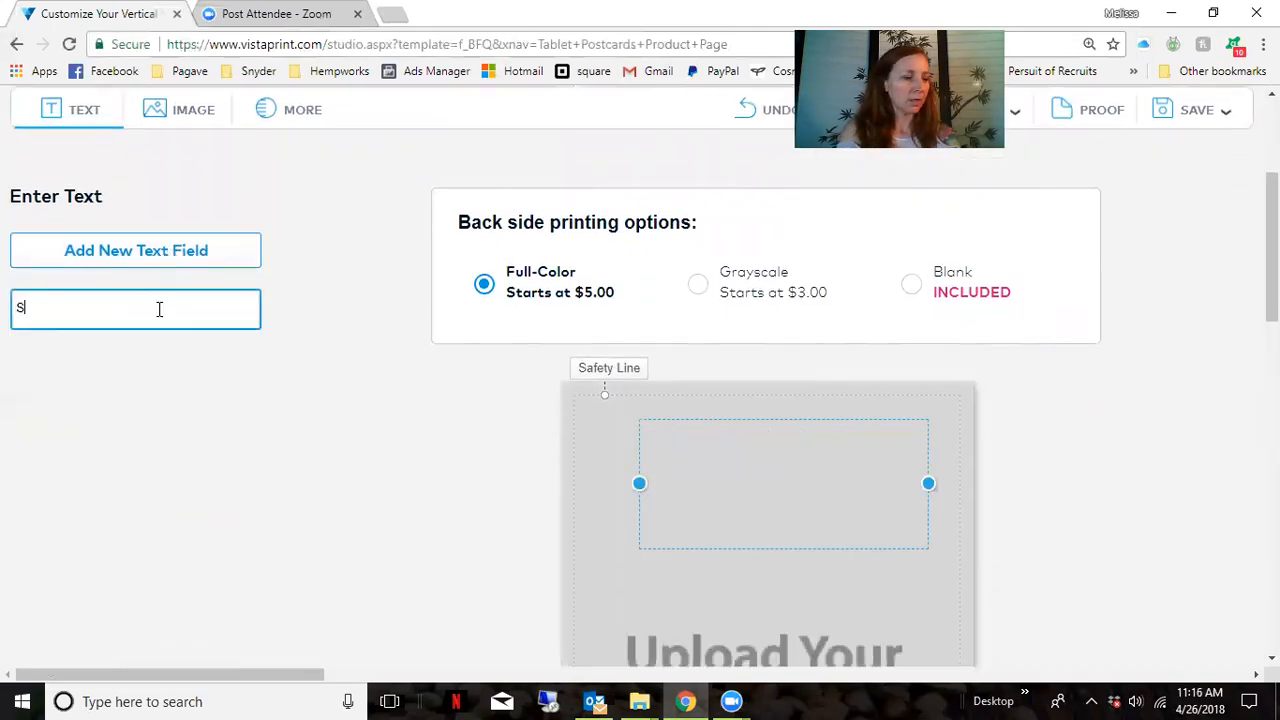
key("BackSpace")
type("SOP")
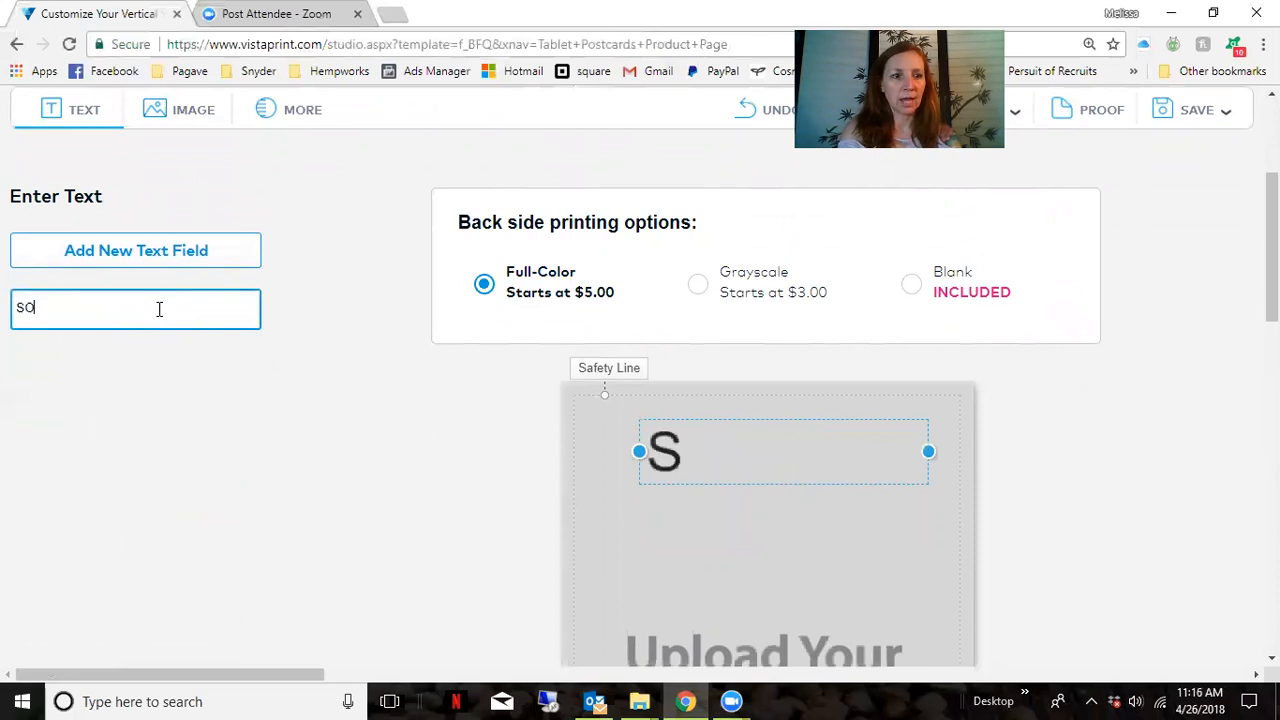
key("BackSpace")
key("BackSpace")
type("TOP SUF")
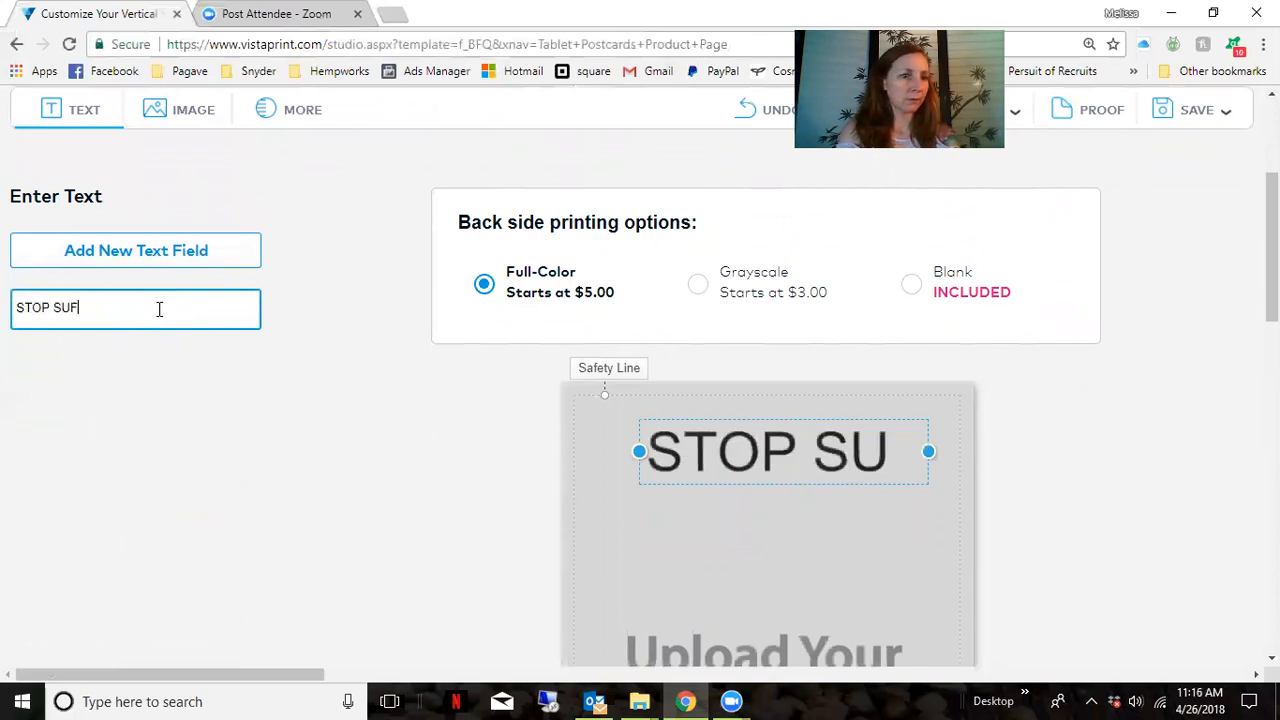
type("FERING. START LIVING.")
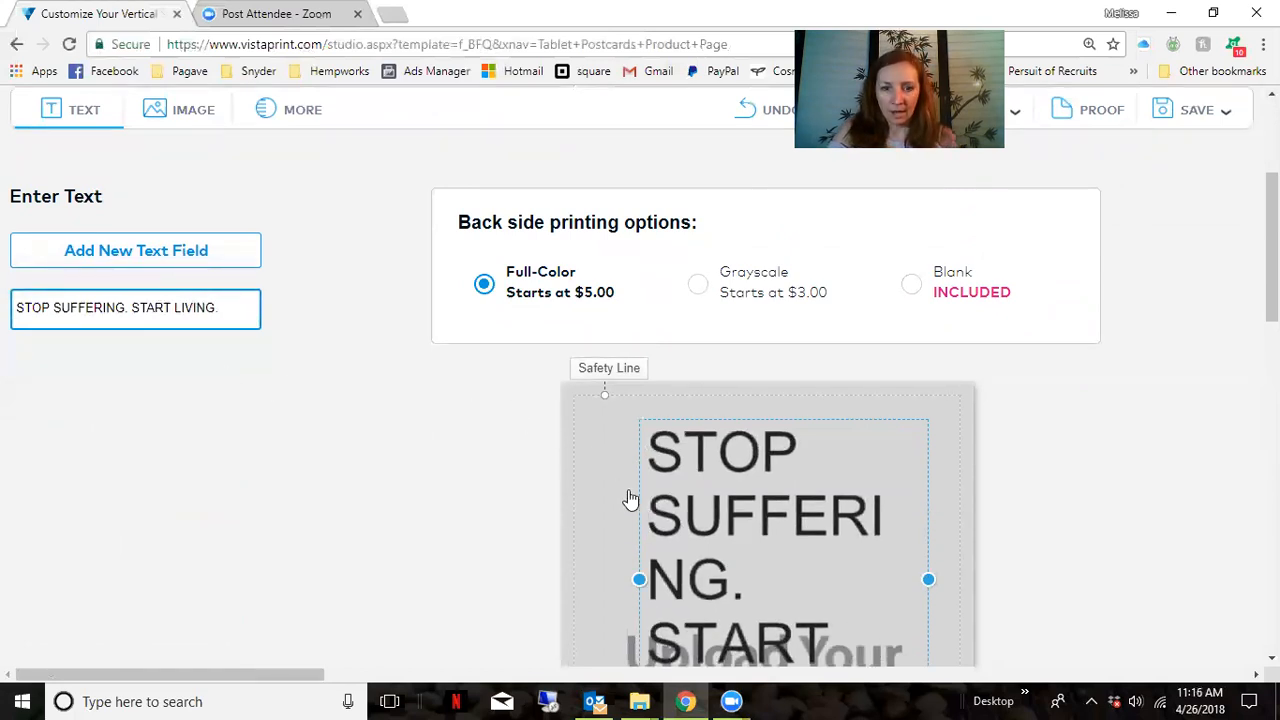
- Change the font of the "STOP SUFFERING. START LIVING." headline to Impact from the Bold fonts
scroll(630, 500, "down", 2)
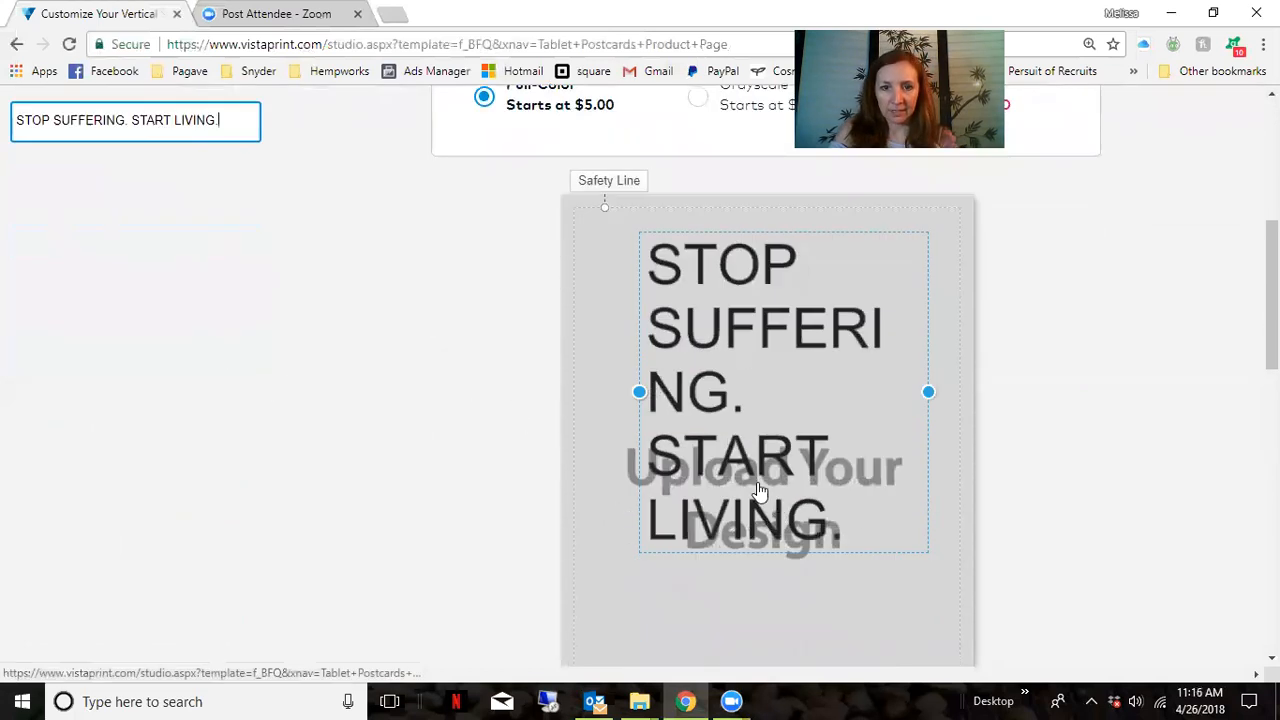
left_click(680, 405)
scroll(725, 332, "up", 2)
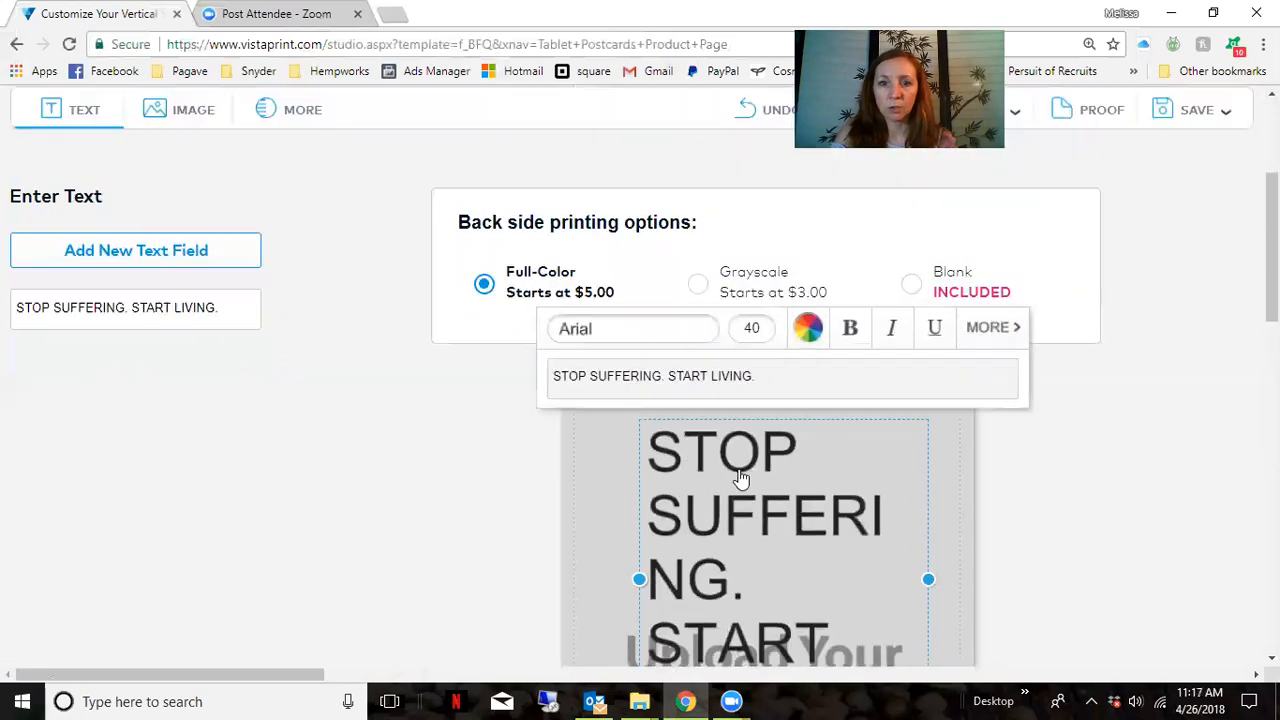
left_click(675, 338)
left_click(620, 216)
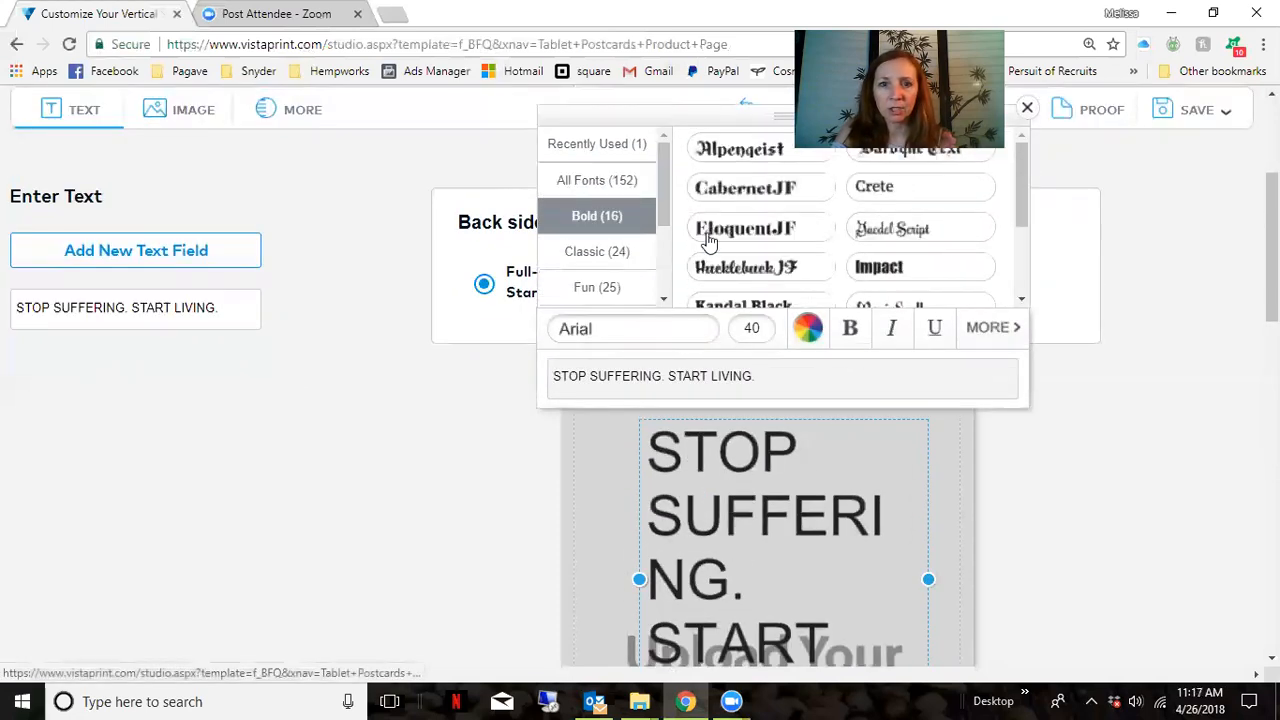
left_click(906, 272)
- Set the headline's font size to 18 and widen its text box to the right safety line so it fits on one line
left_click(771, 341)
left_click(740, 187)
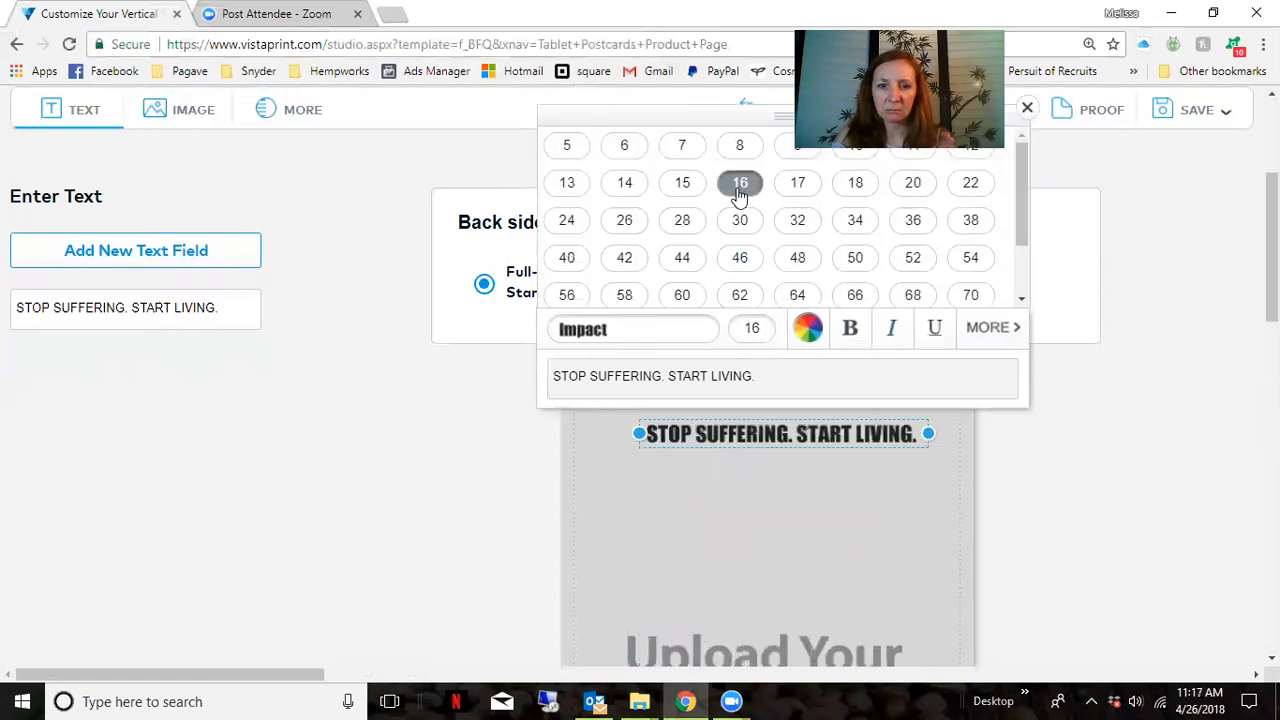
left_click(795, 187)
left_click(855, 190)
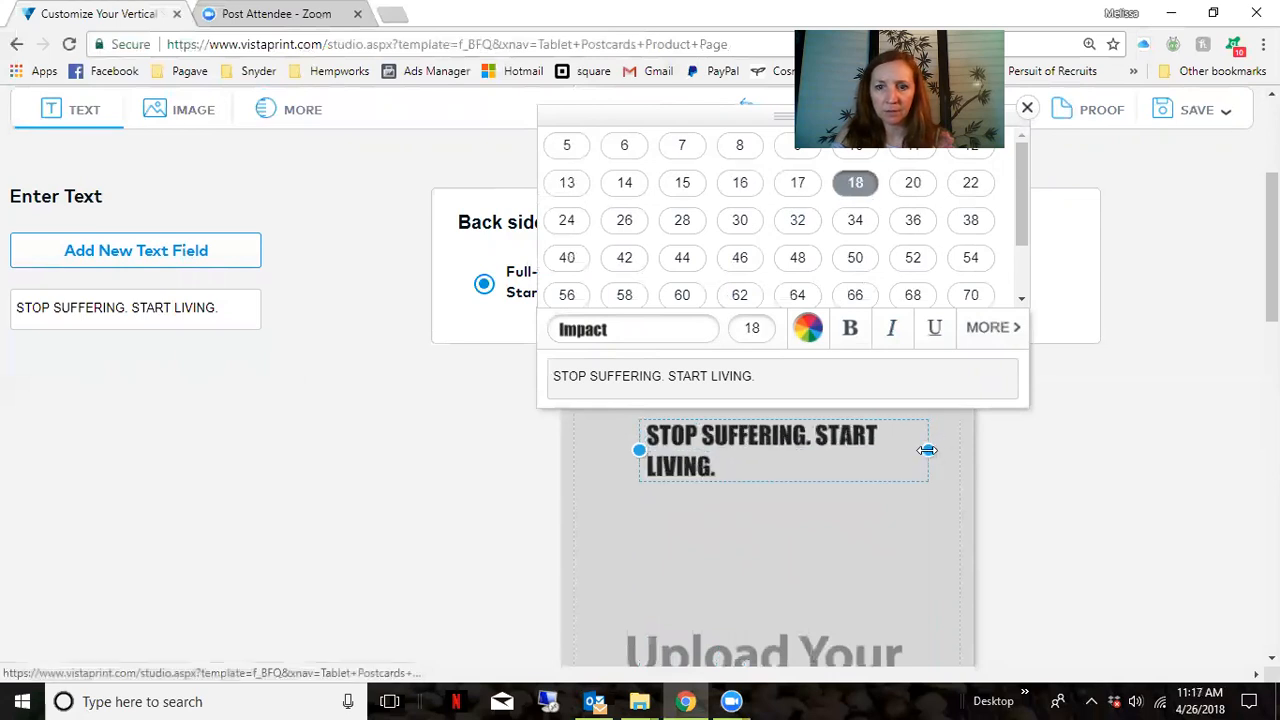
left_click_drag(927, 450, 957, 449)
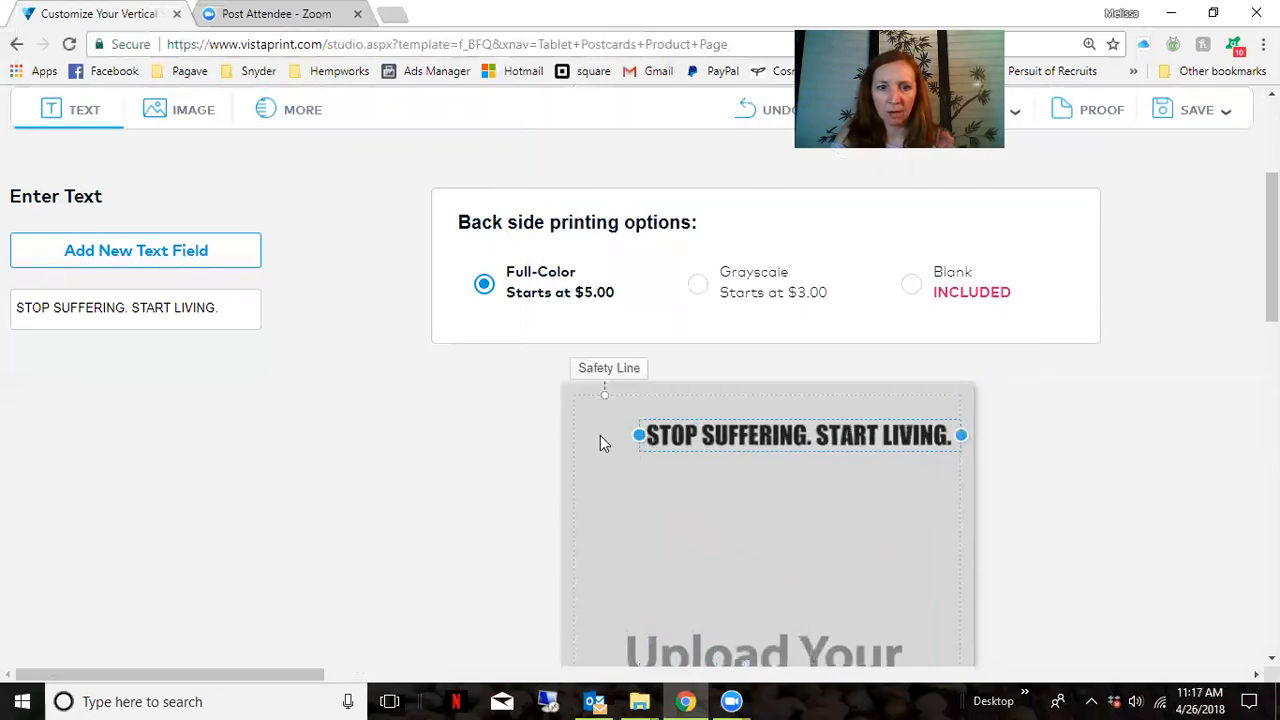
- Extend the headline's text box across the full safety width, center its text and move it up to the upper safety line
left_click(735, 447)
left_click(962, 330)
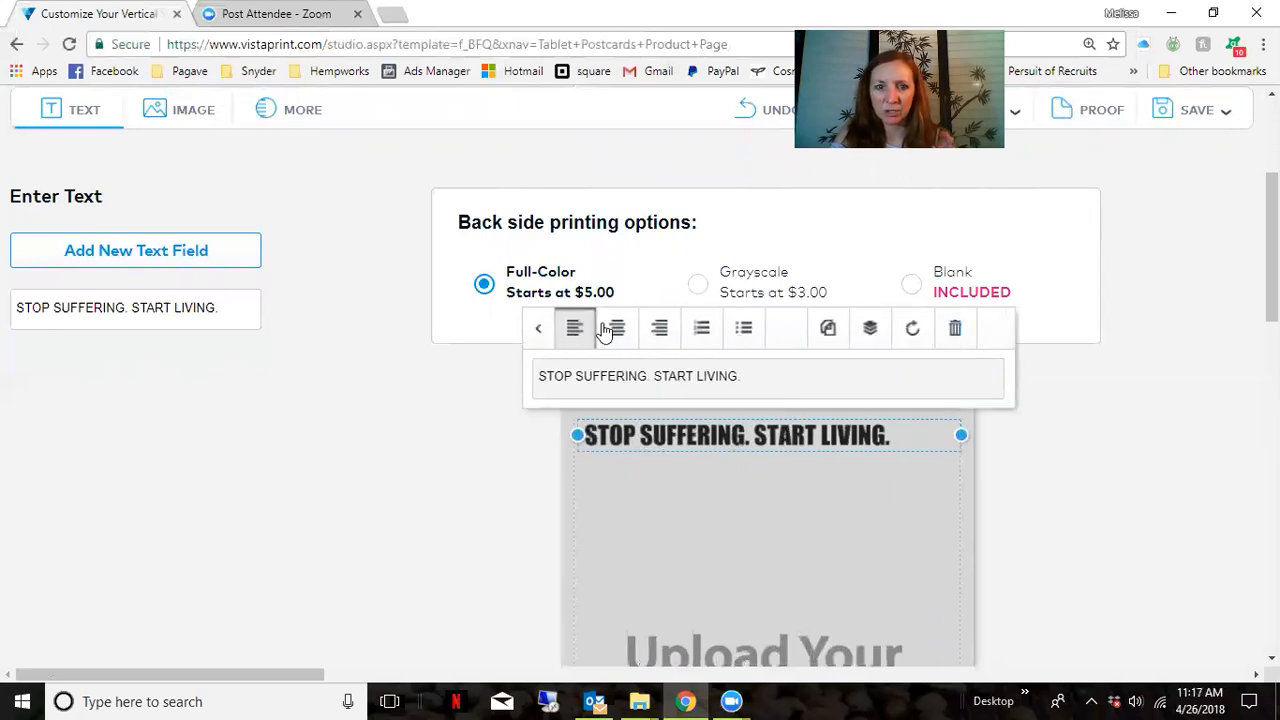
left_click(618, 329)
left_click(708, 502)
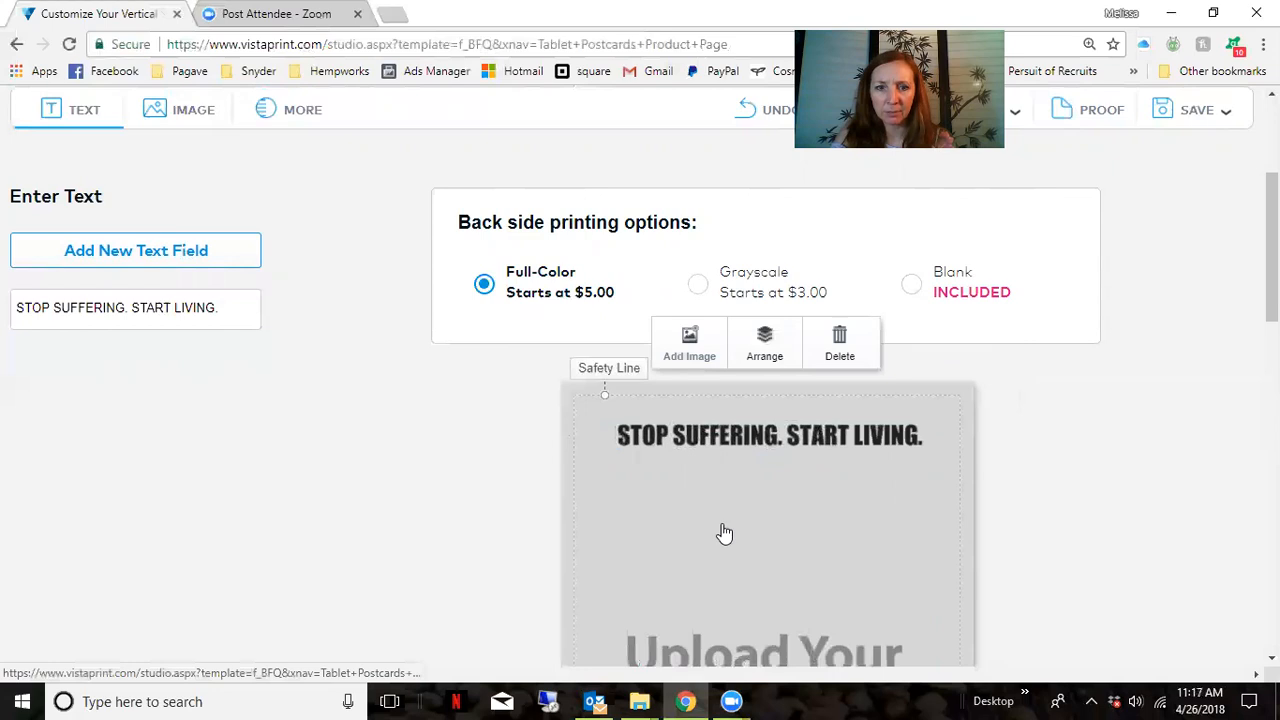
left_click_drag(720, 437, 719, 414)
- Increase the headline's font size to 20, keeping it on a single line
left_click(751, 423)
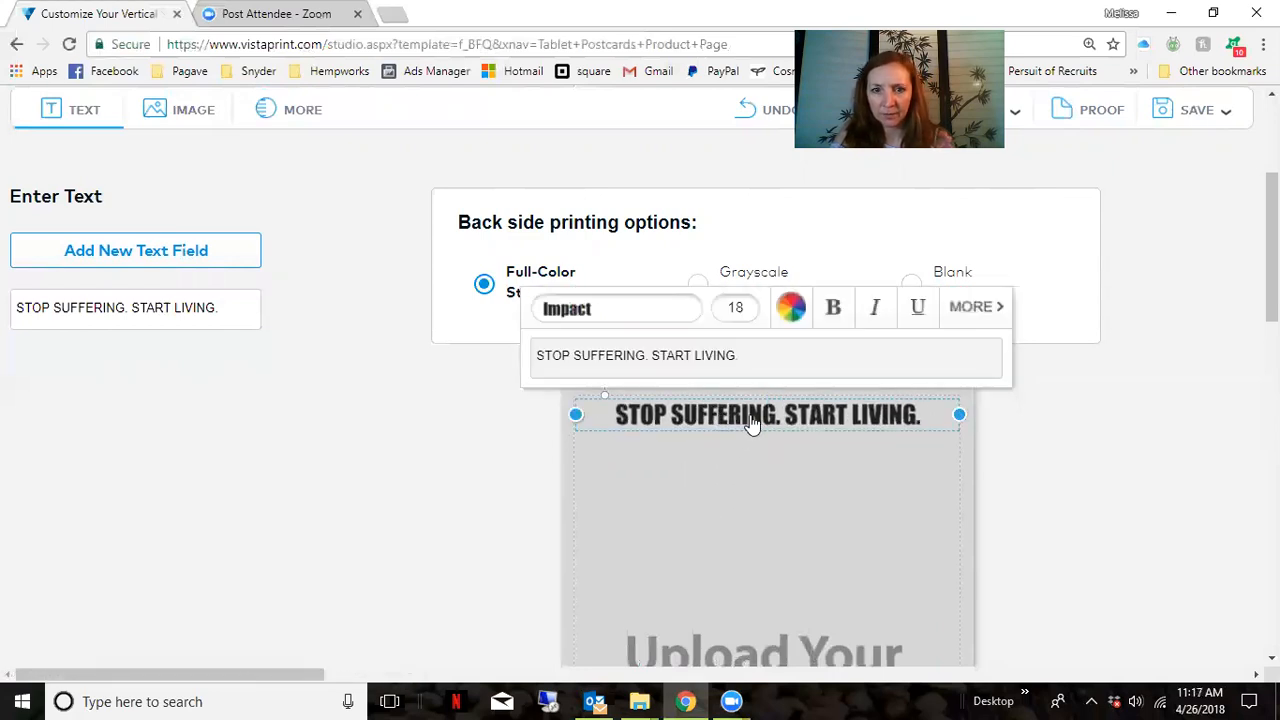
left_click(736, 310)
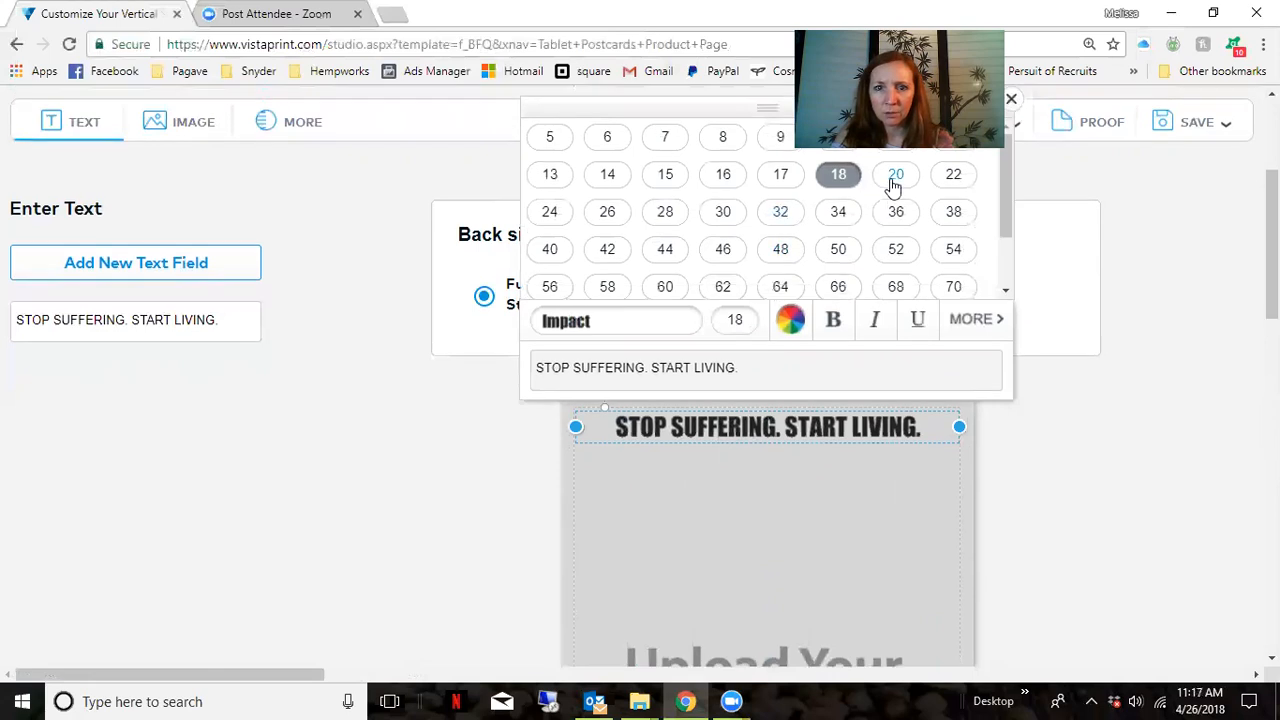
left_click(892, 182)
left_click(950, 186)
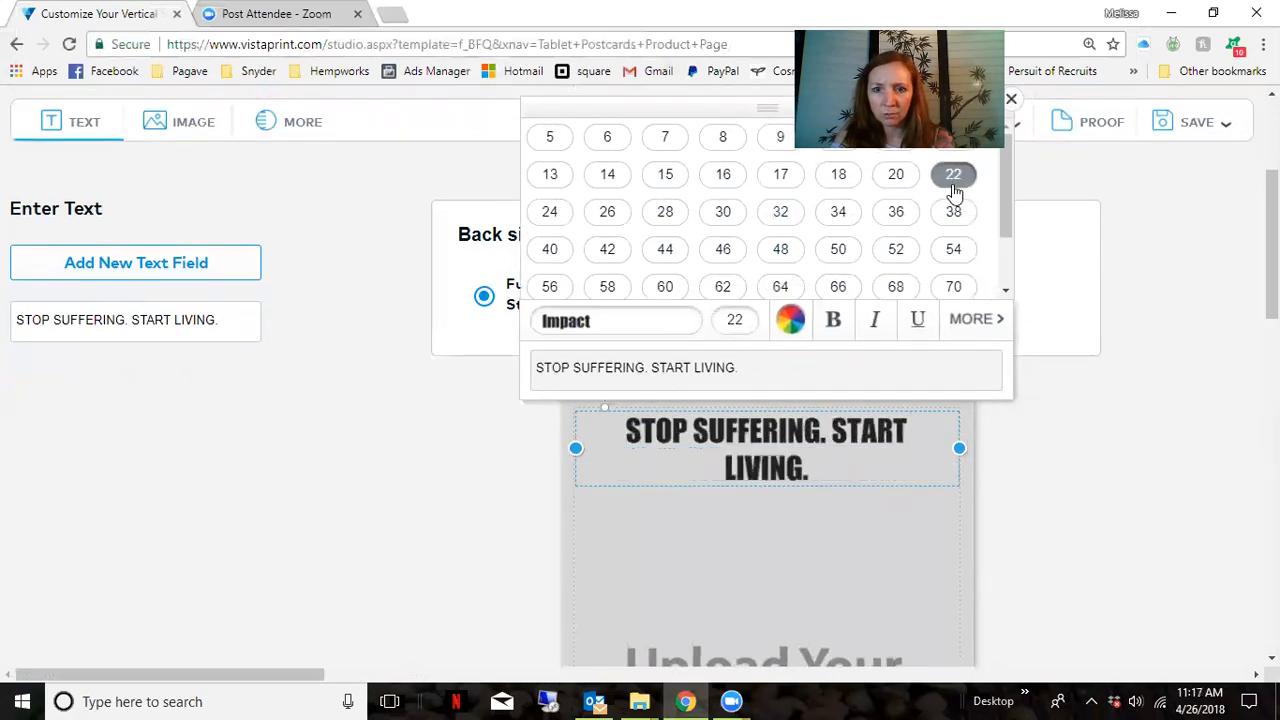
left_click(900, 184)
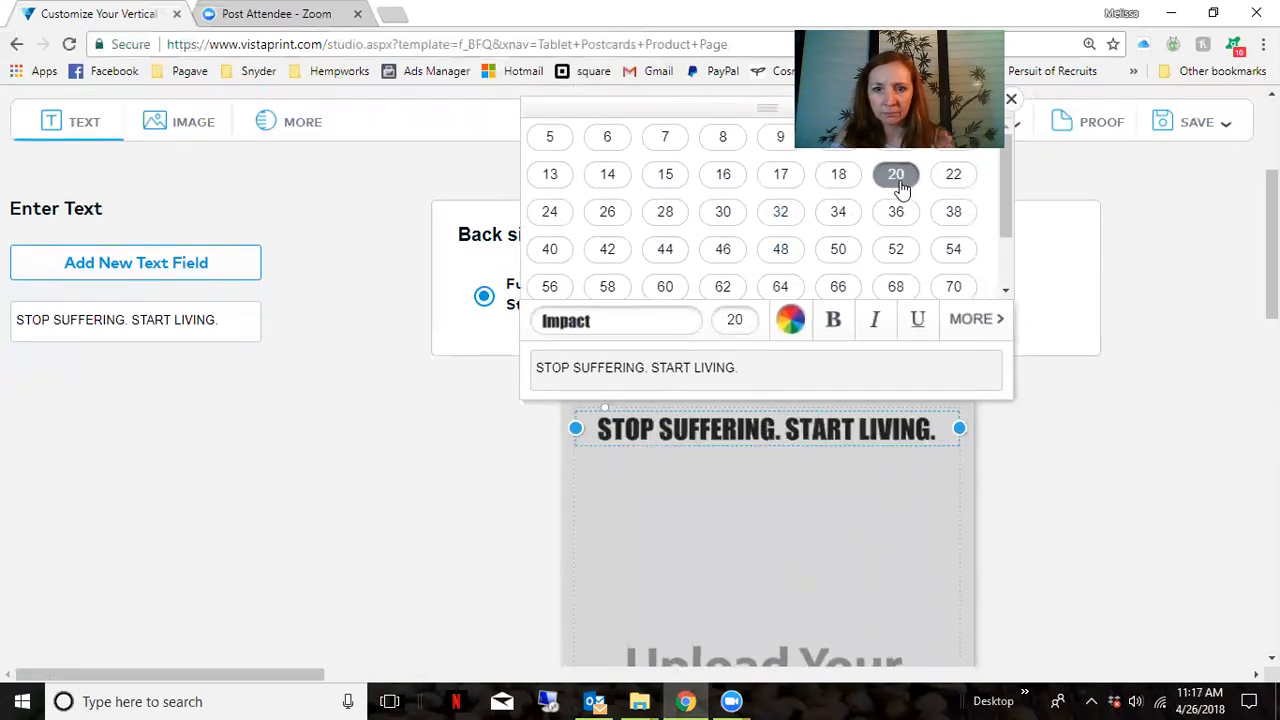
- Place the recent "May Help With" conditions list image onto the back side of the postcard
left_click(831, 553)
scroll(117, 574, "down", 3)
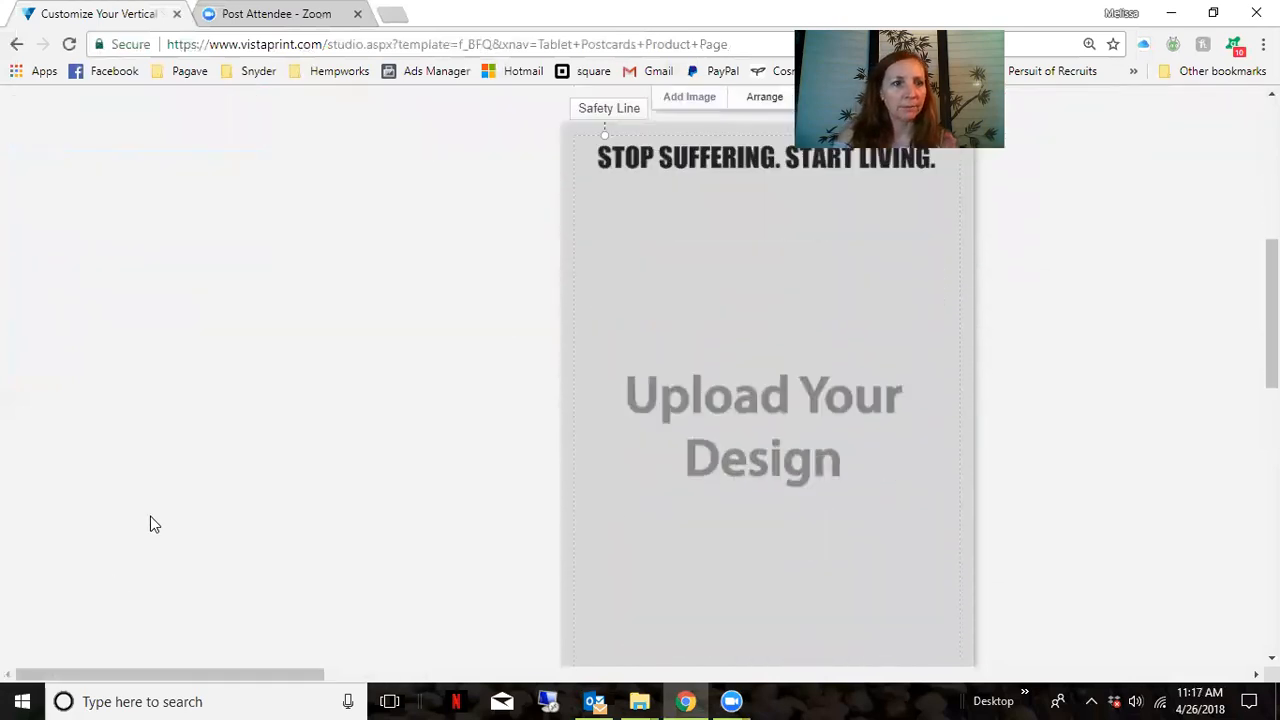
scroll(60, 350, "up", 4)
left_click(172, 220)
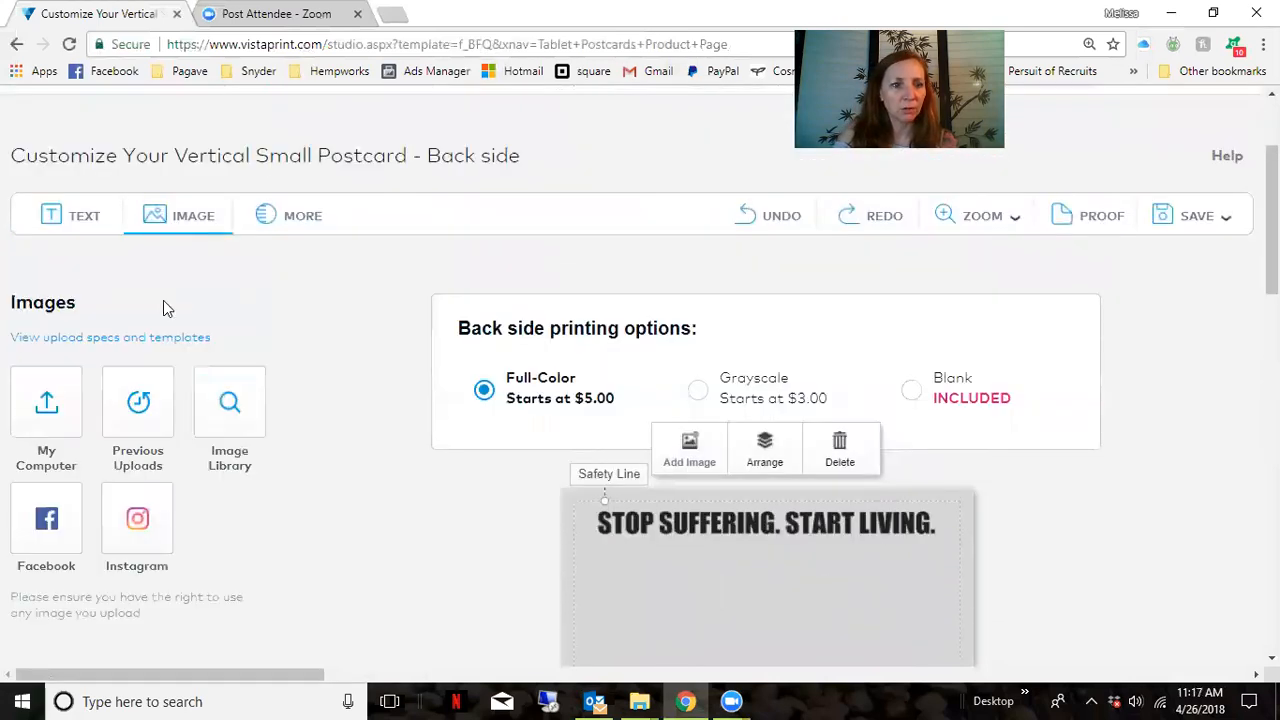
scroll(163, 300, "down", 2)
scroll(206, 337, "down", 3)
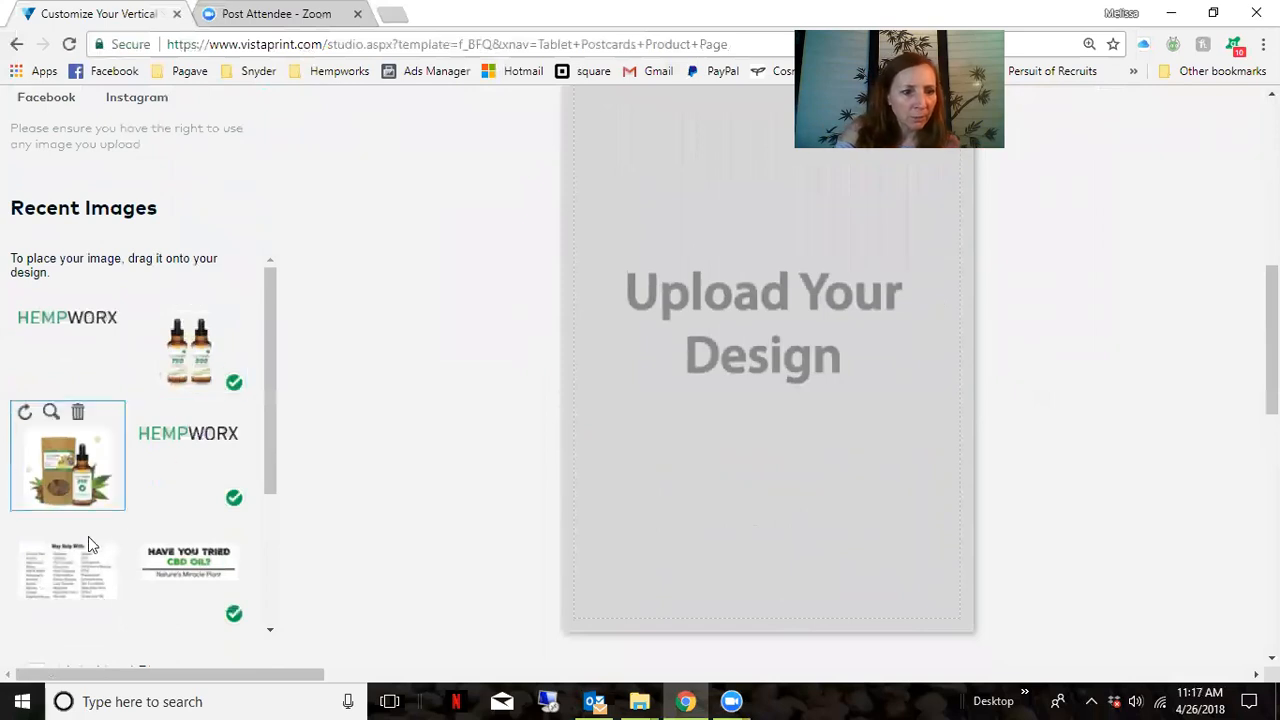
left_click_drag(44, 566, 775, 270)
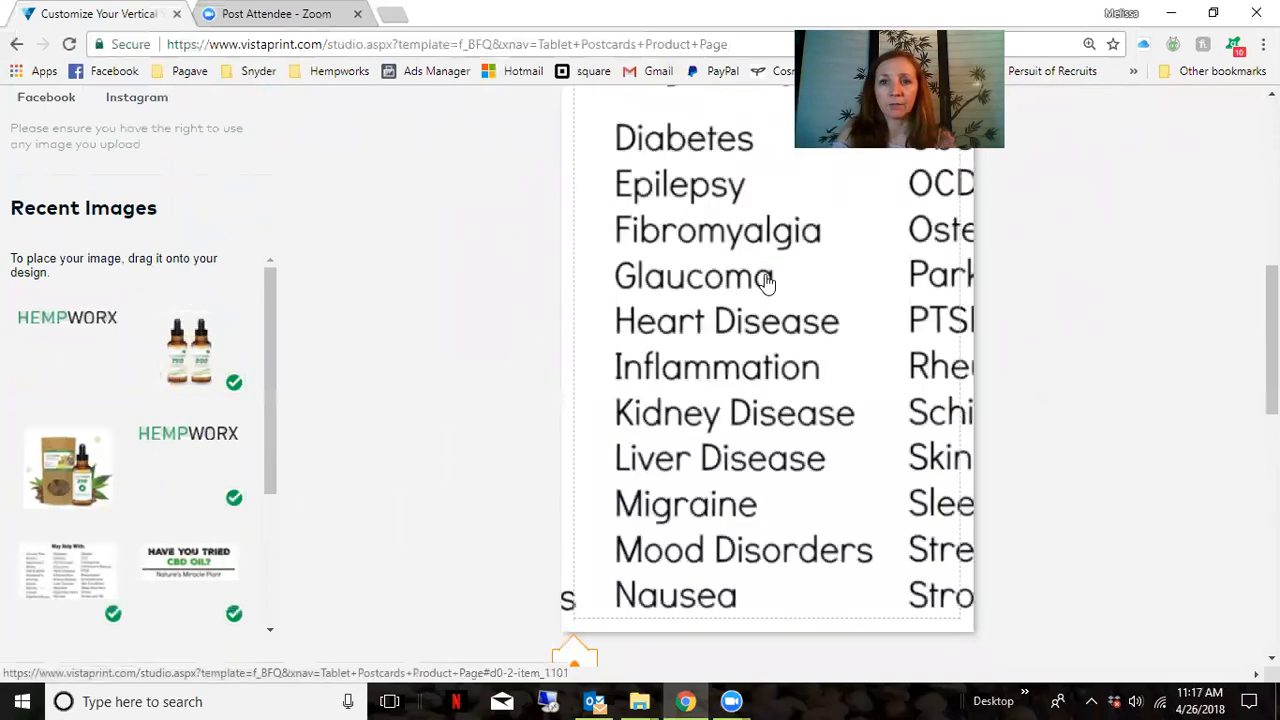
- Set the conditions list image to Scale to Fit so the entire list shows within its frame
scroll(765, 271, "up", 3)
scroll(740, 470, "down", 1)
left_click(736, 466)
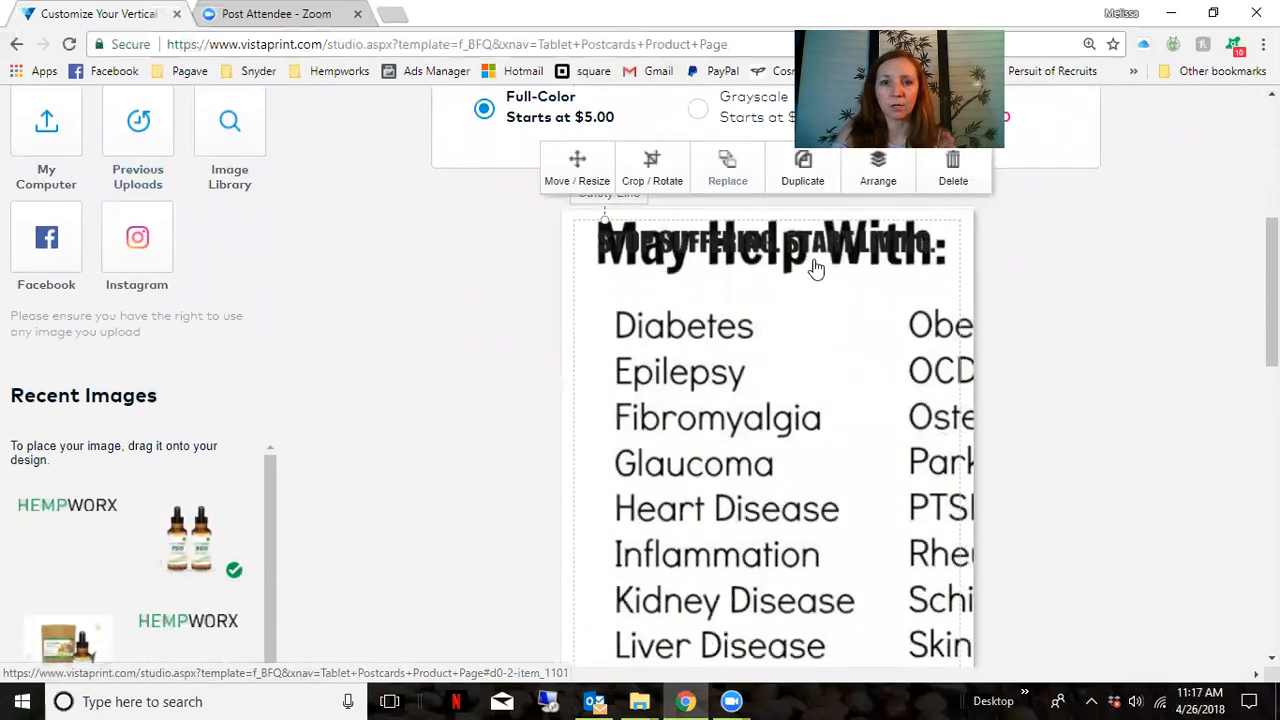
left_click(651, 168)
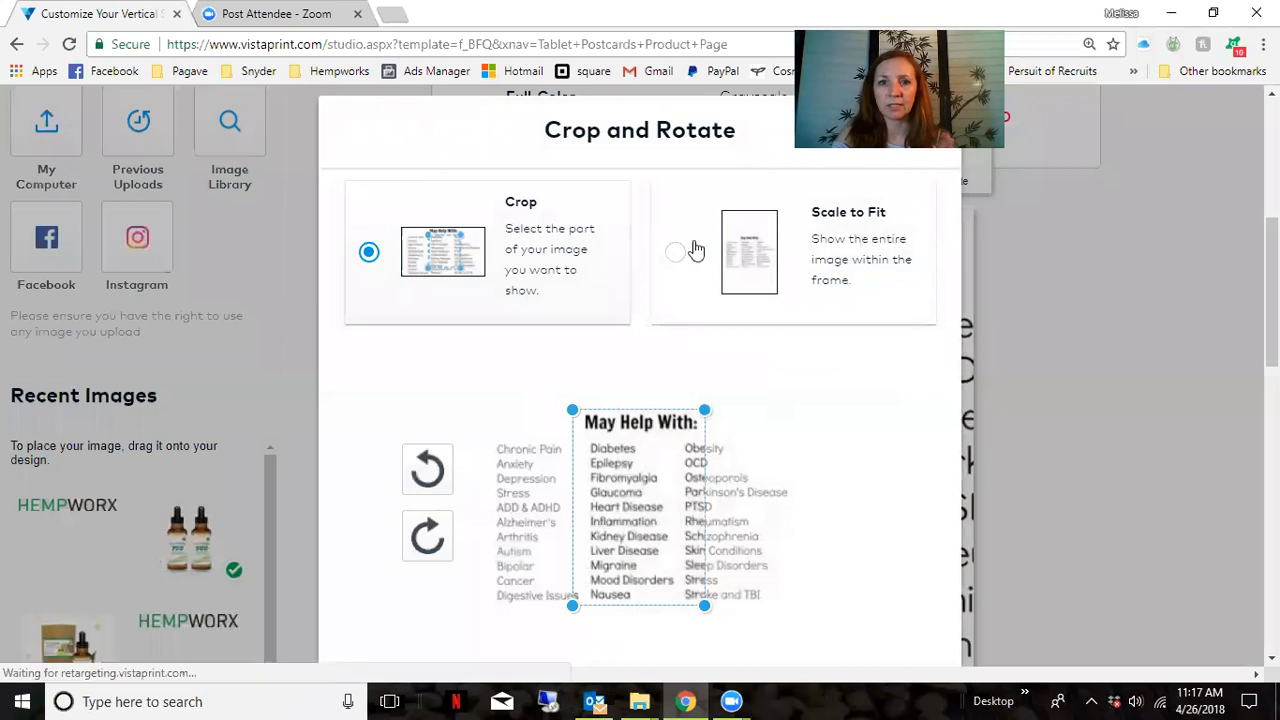
left_click(676, 256)
scroll(709, 563, "down", 3)
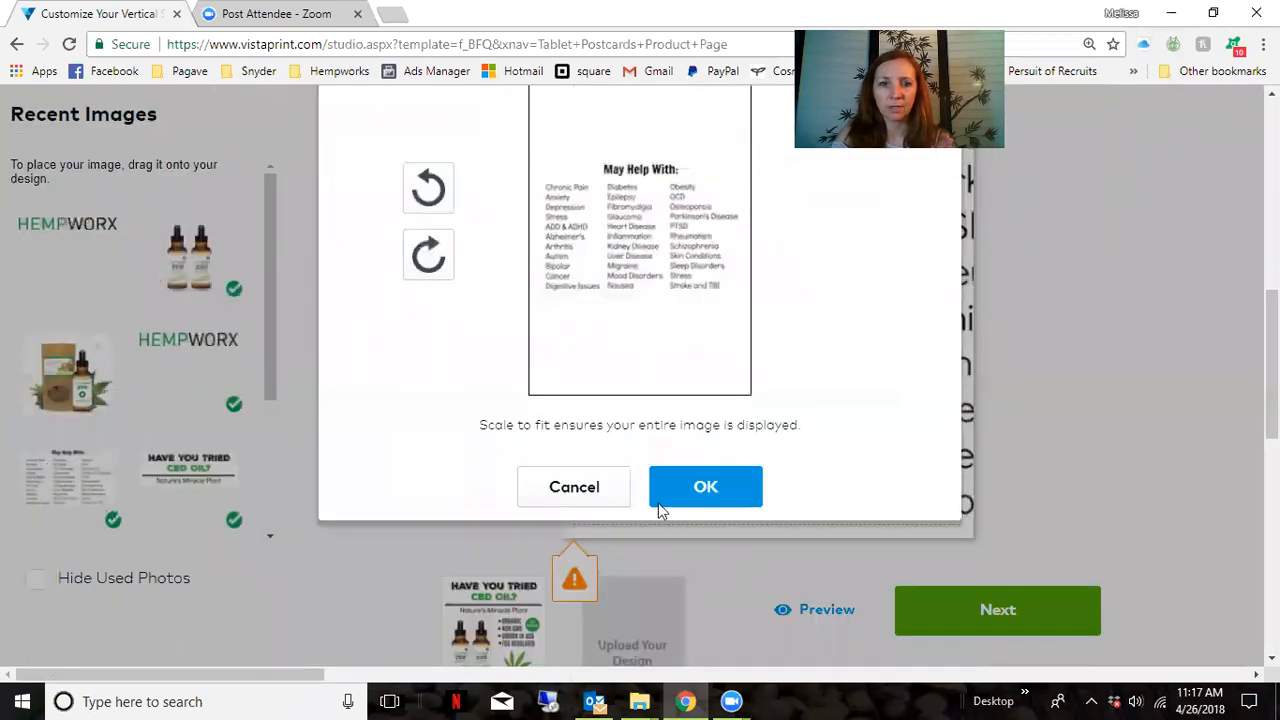
left_click(705, 490)
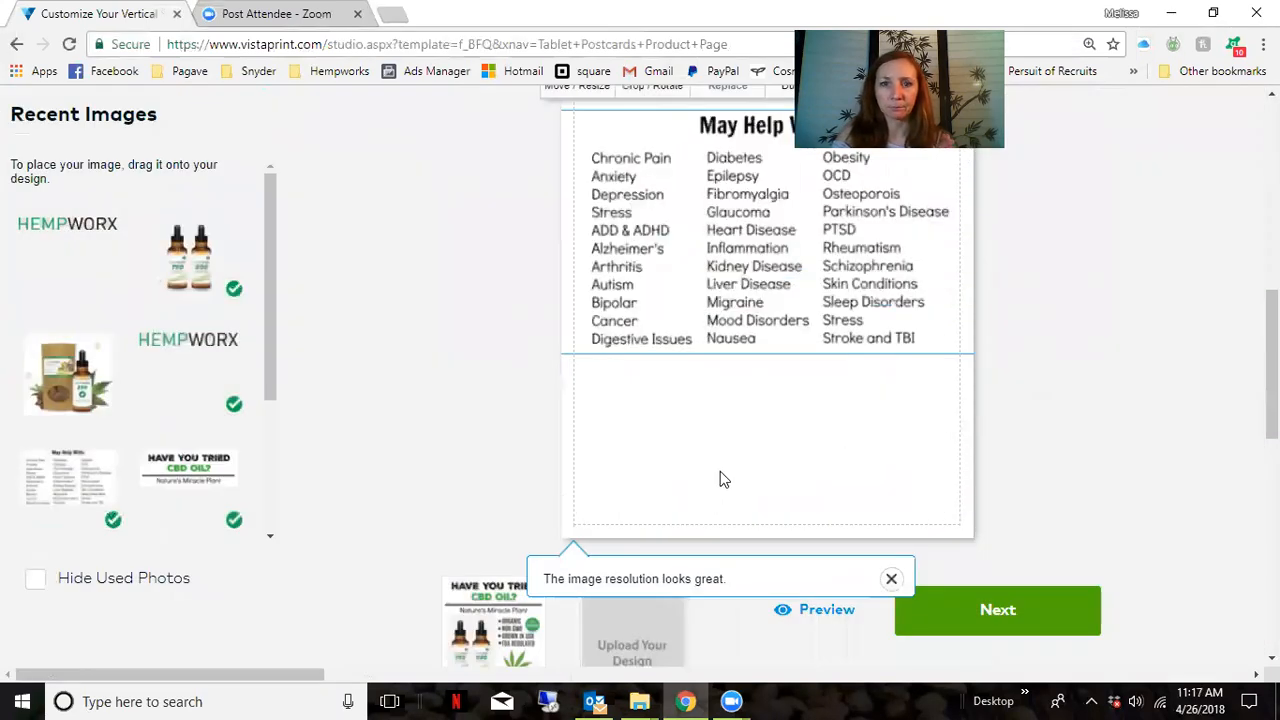
- Move the "May Help With" list image up so it sits directly beneath the "STOP SUFFERING. START LIVING." headline
scroll(725, 482, "up", 2)
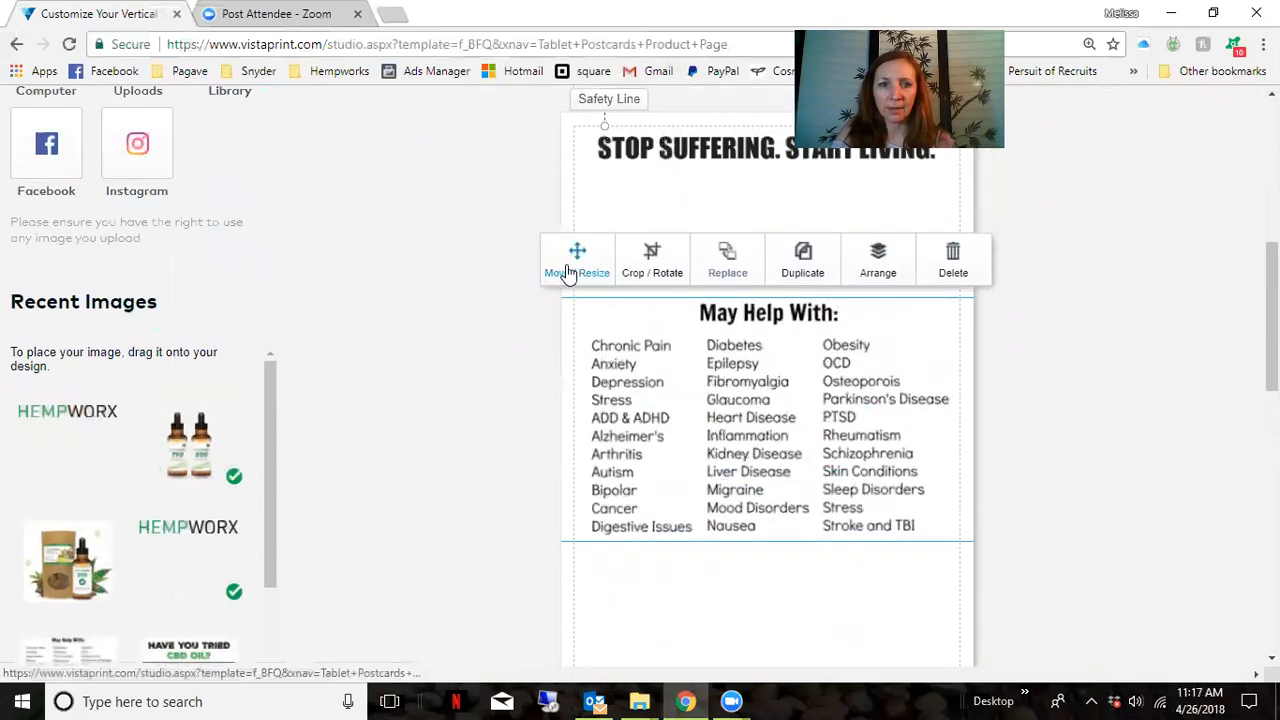
left_click_drag(800, 409, 804, 259)
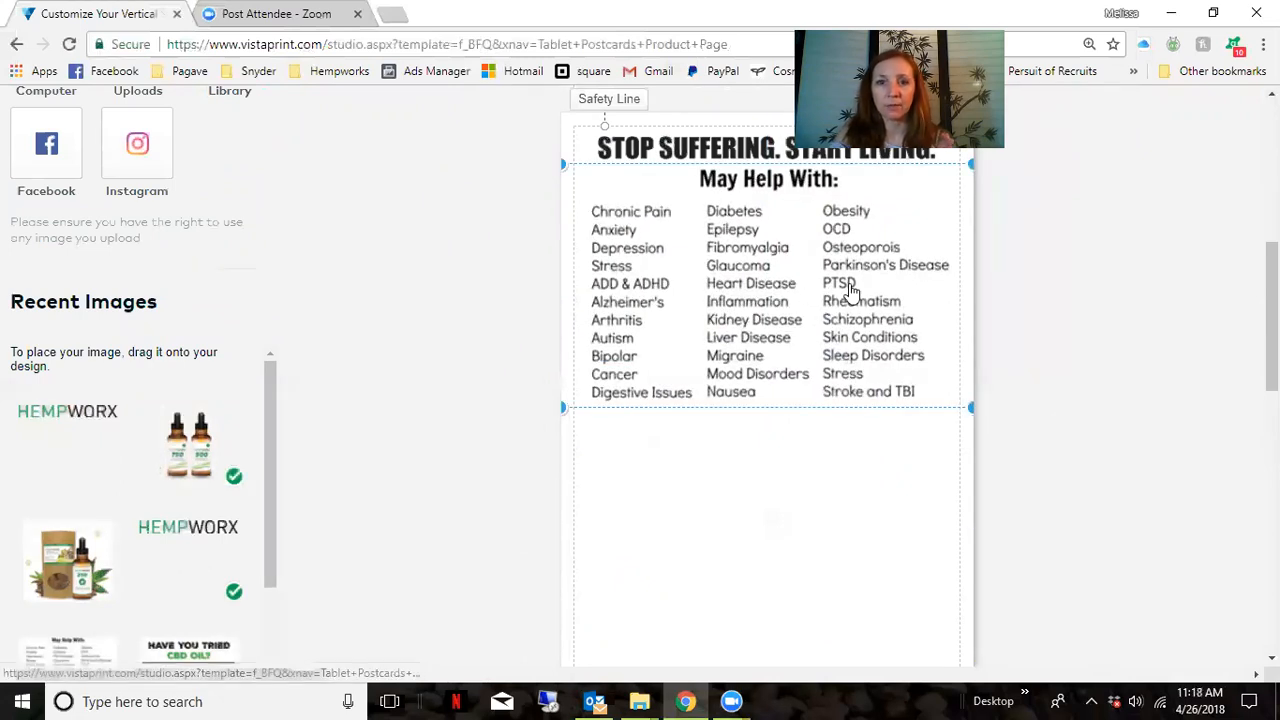
left_click(839, 451)
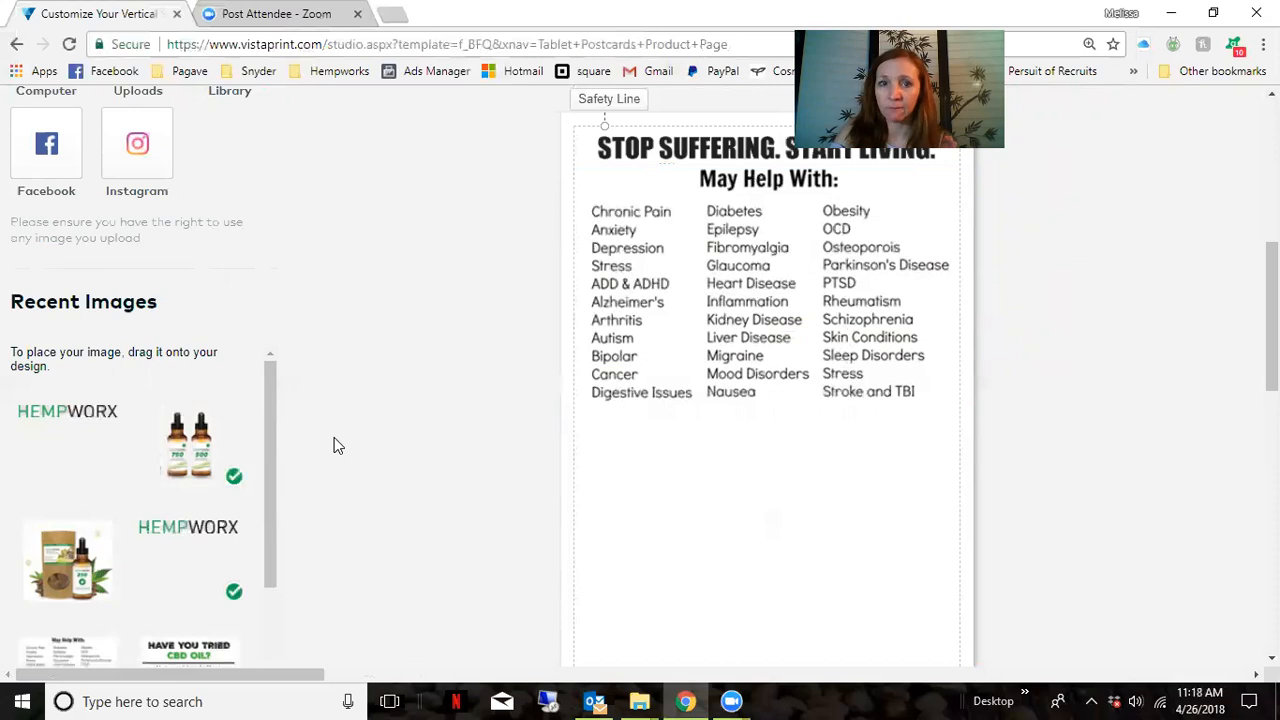
- Add a rectangle shape and shrink and position it to cover only the misspelled "Osteoporois" entry in the third column
scroll(287, 437, "up", 4)
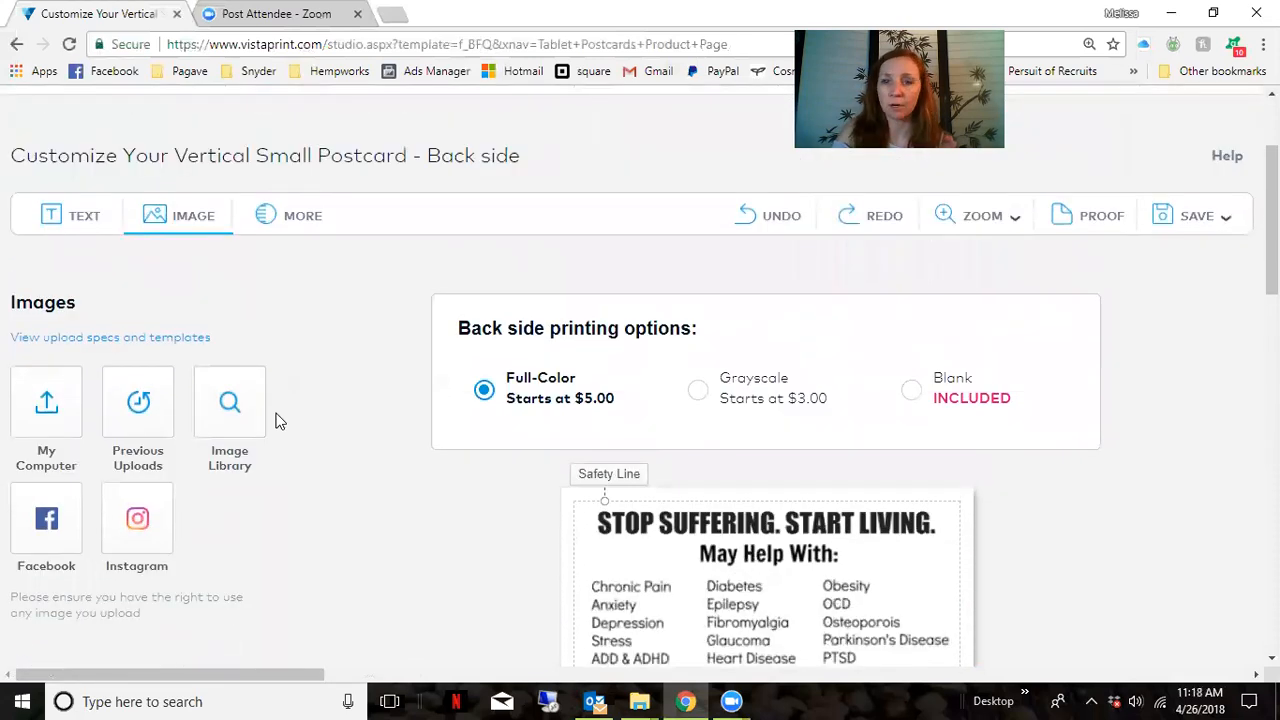
left_click(280, 220)
scroll(280, 237, "down", 1)
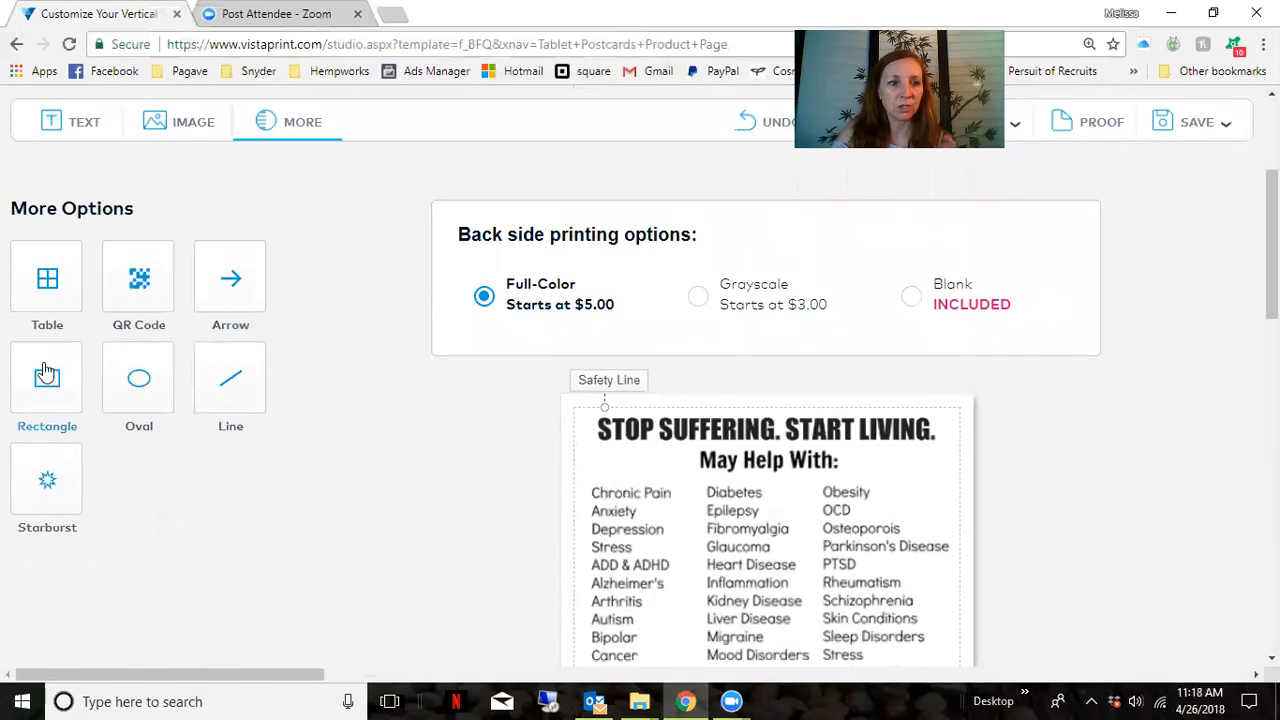
left_click(47, 373)
scroll(734, 583, "down", 2)
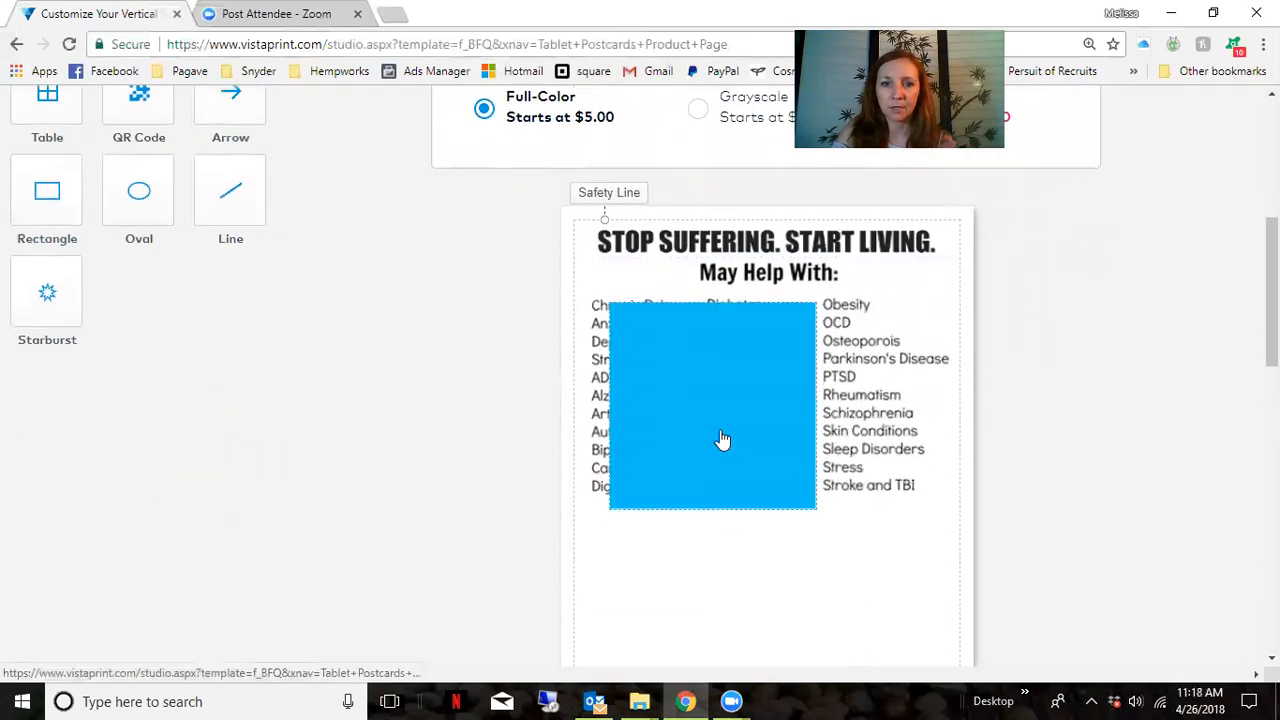
left_click_drag(610, 303, 843, 348)
left_click(791, 563)
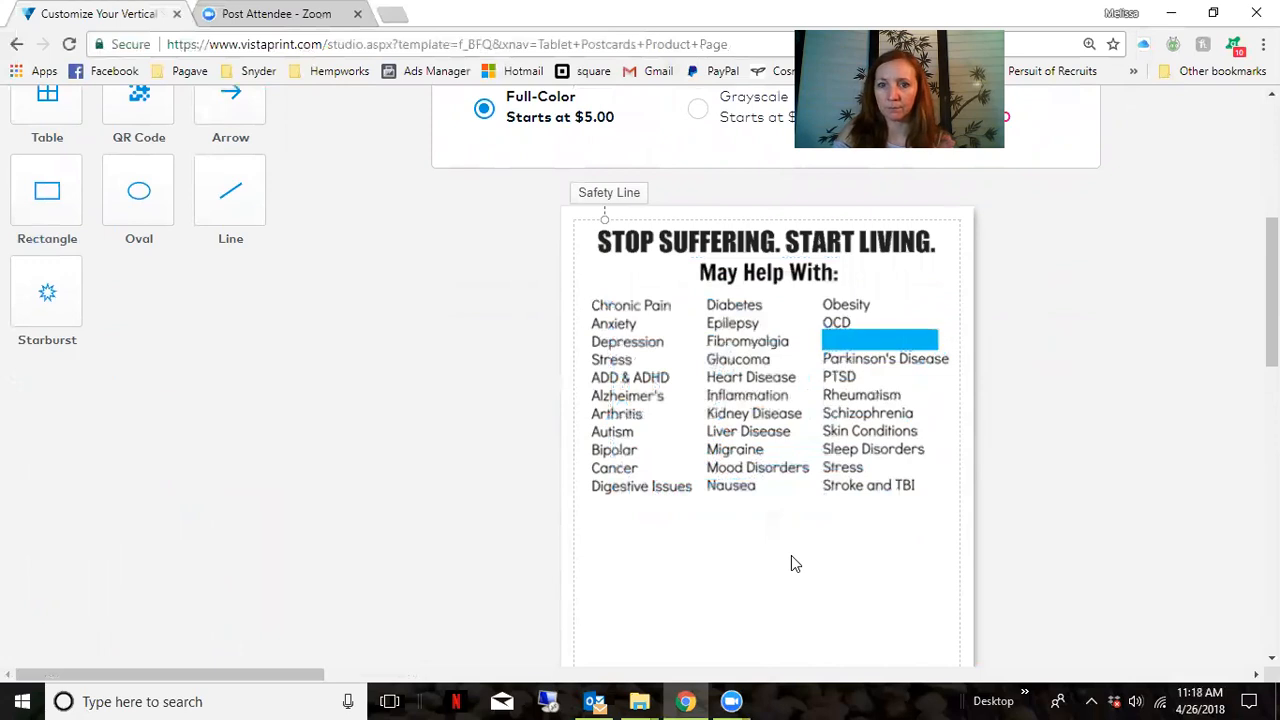
- Change the rectangle's fill color to white so it blends into the list's background
left_click(870, 341)
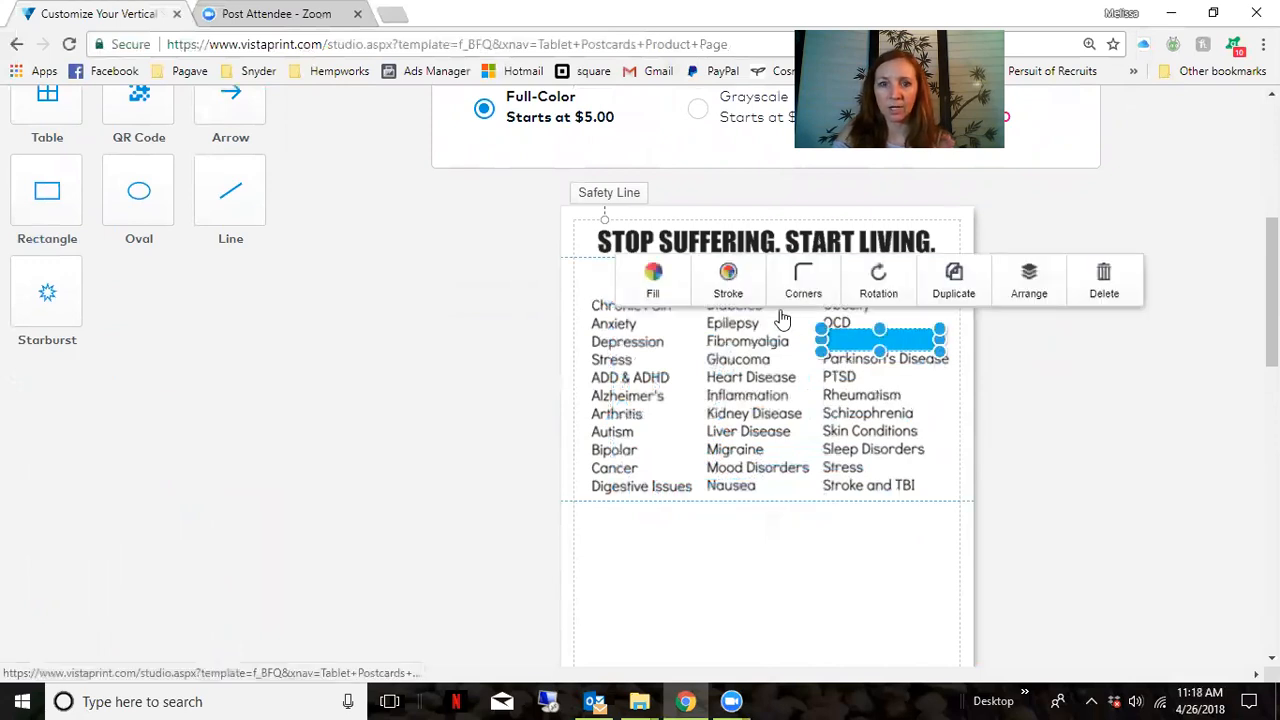
left_click(653, 285)
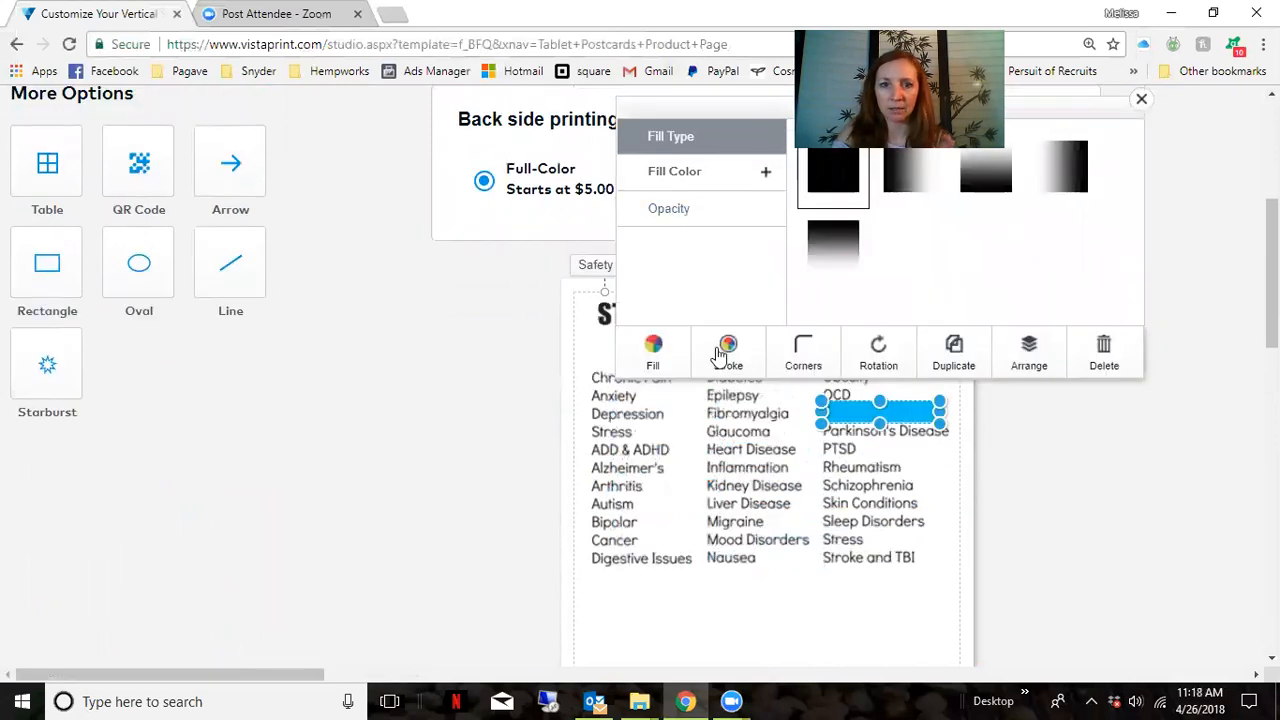
left_click(668, 171)
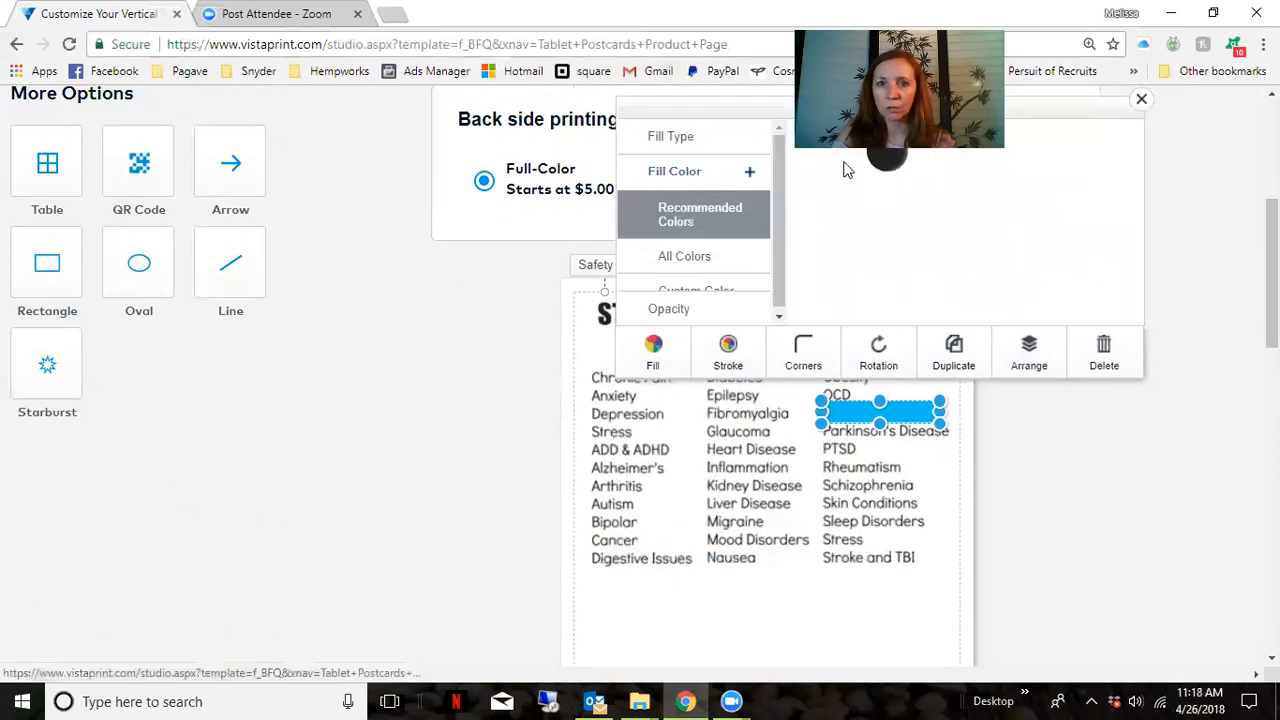
left_click(828, 157)
left_click(843, 597)
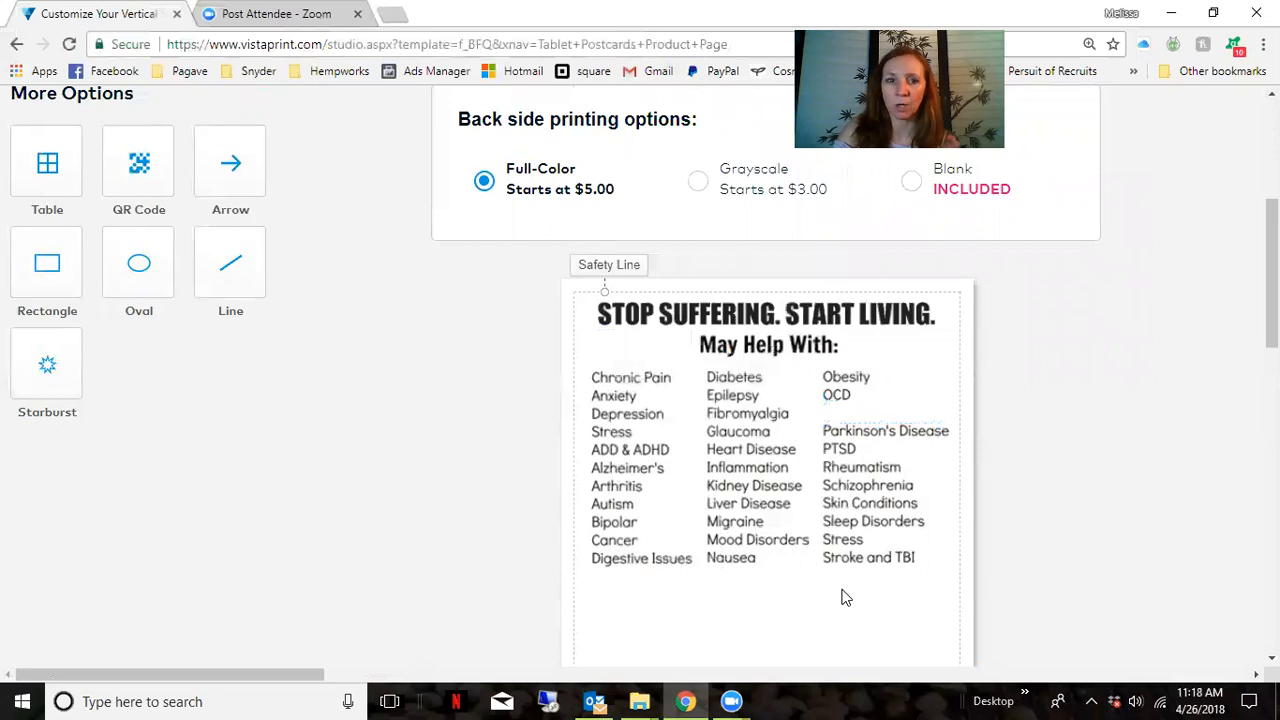
scroll(835, 610, "up", 1)
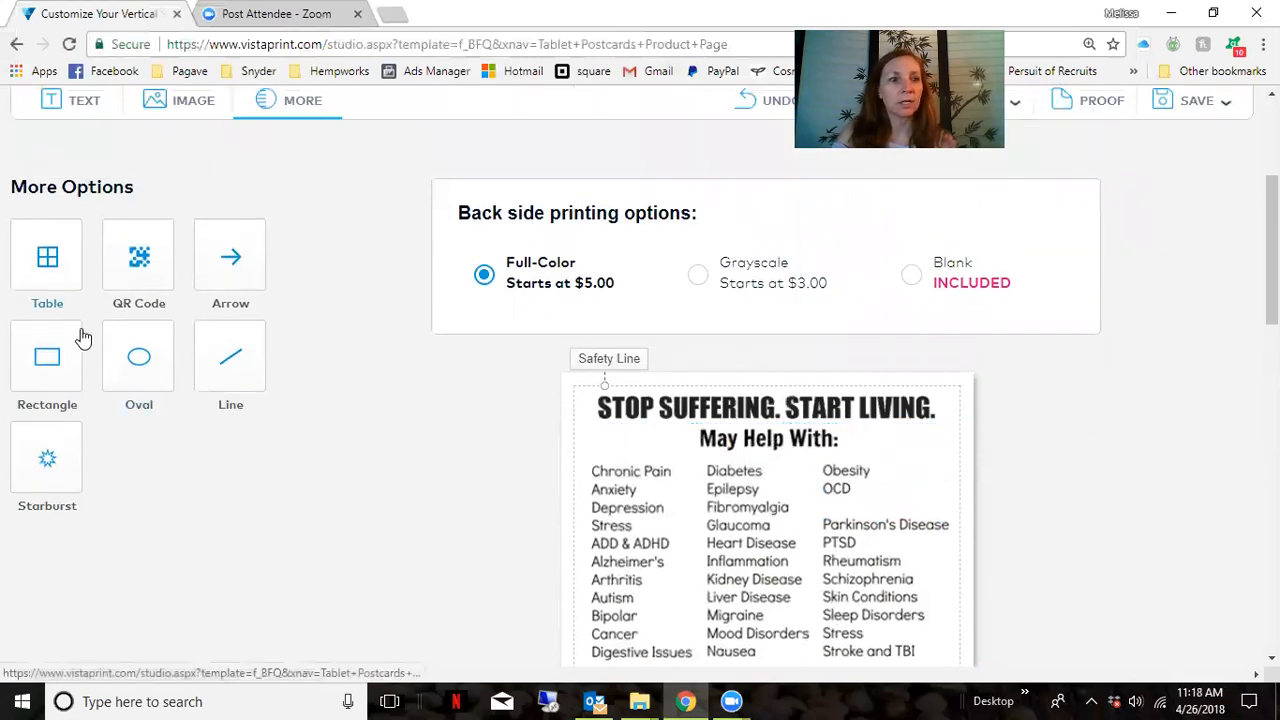
scroll(737, 597, "up", 1)
left_click_drag(879, 618, 875, 578)
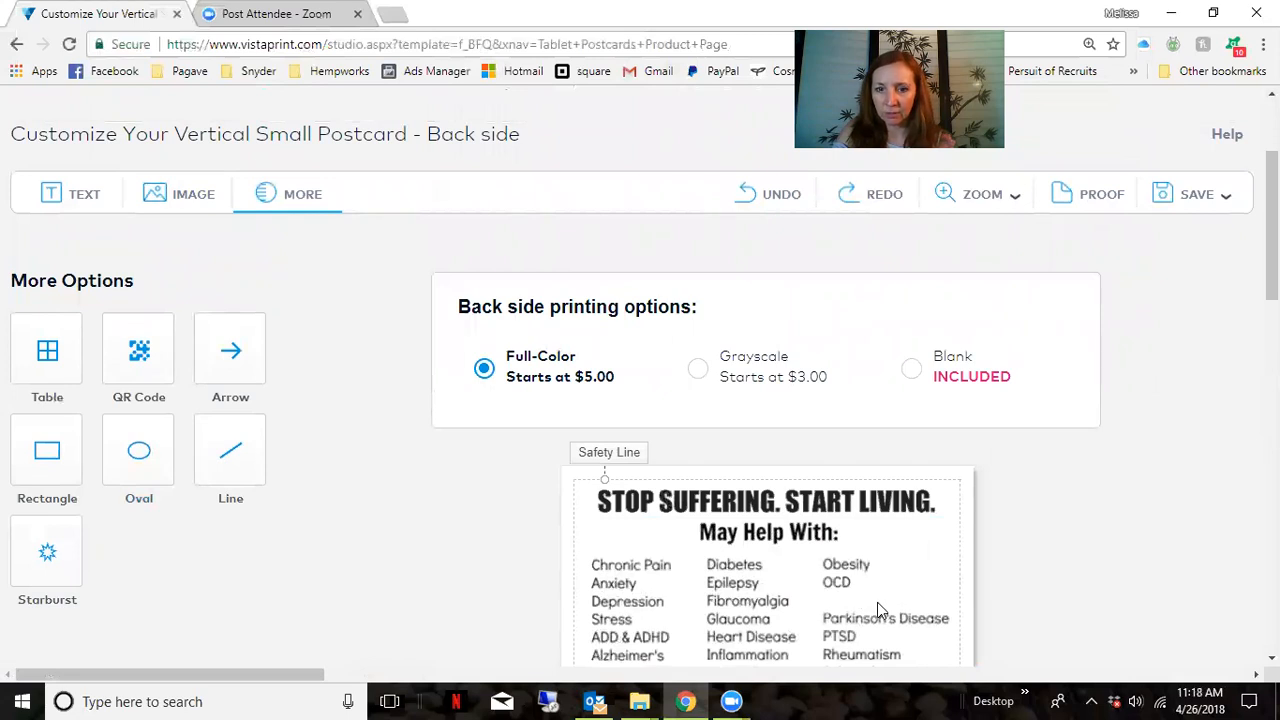
left_click(877, 600)
left_click(857, 651)
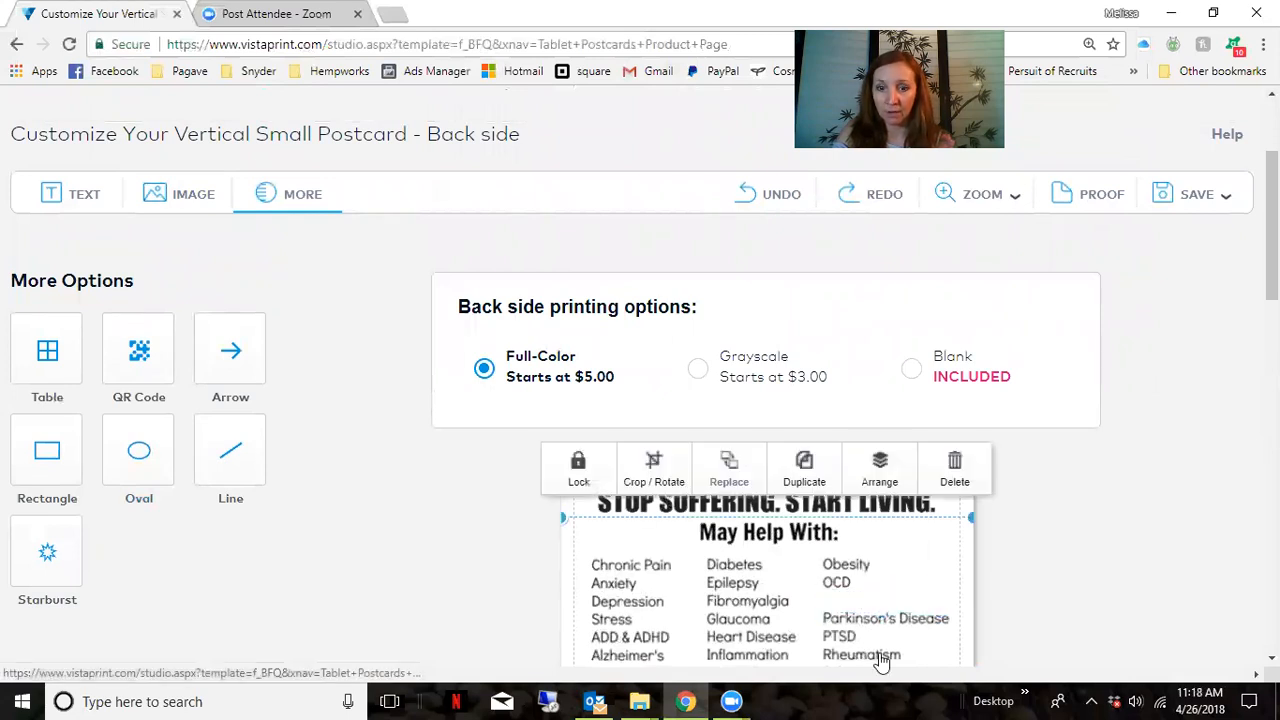
scroll(893, 663, "down", 3)
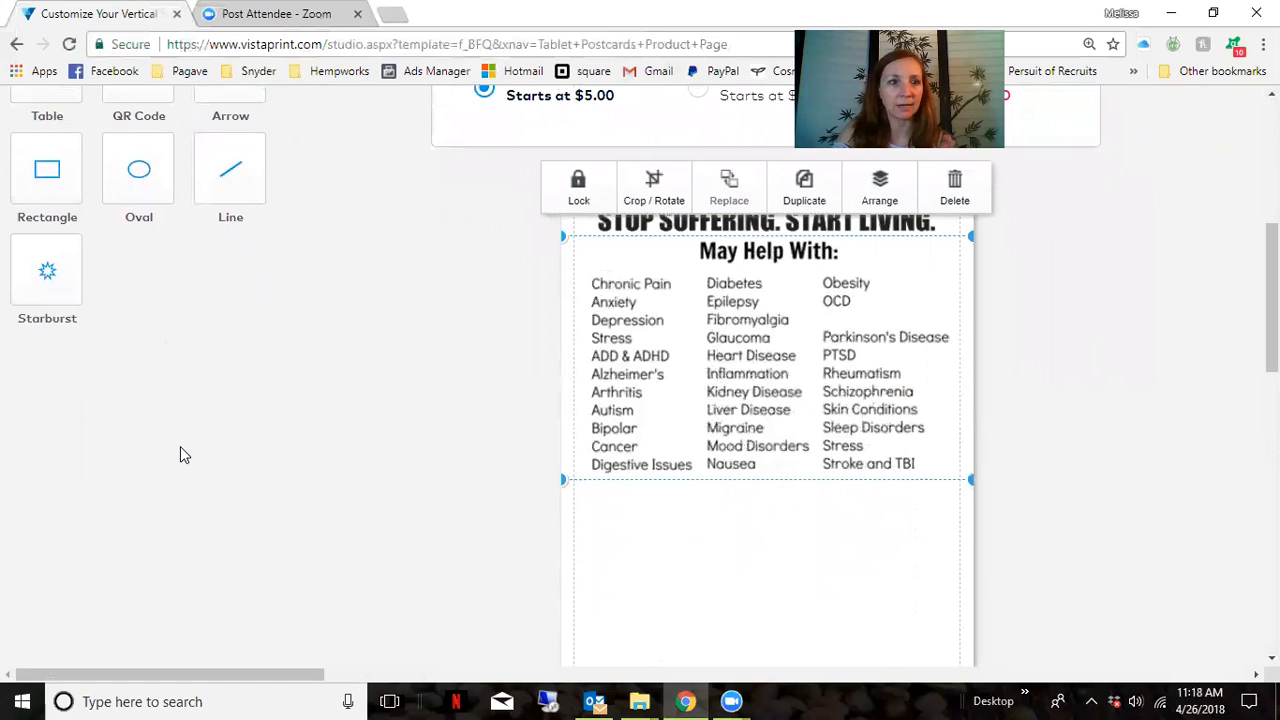
- Add a new text field reading "Osteoporosis", correcting its spelling with the suggested word
scroll(180, 455, "up", 4)
left_click(78, 287)
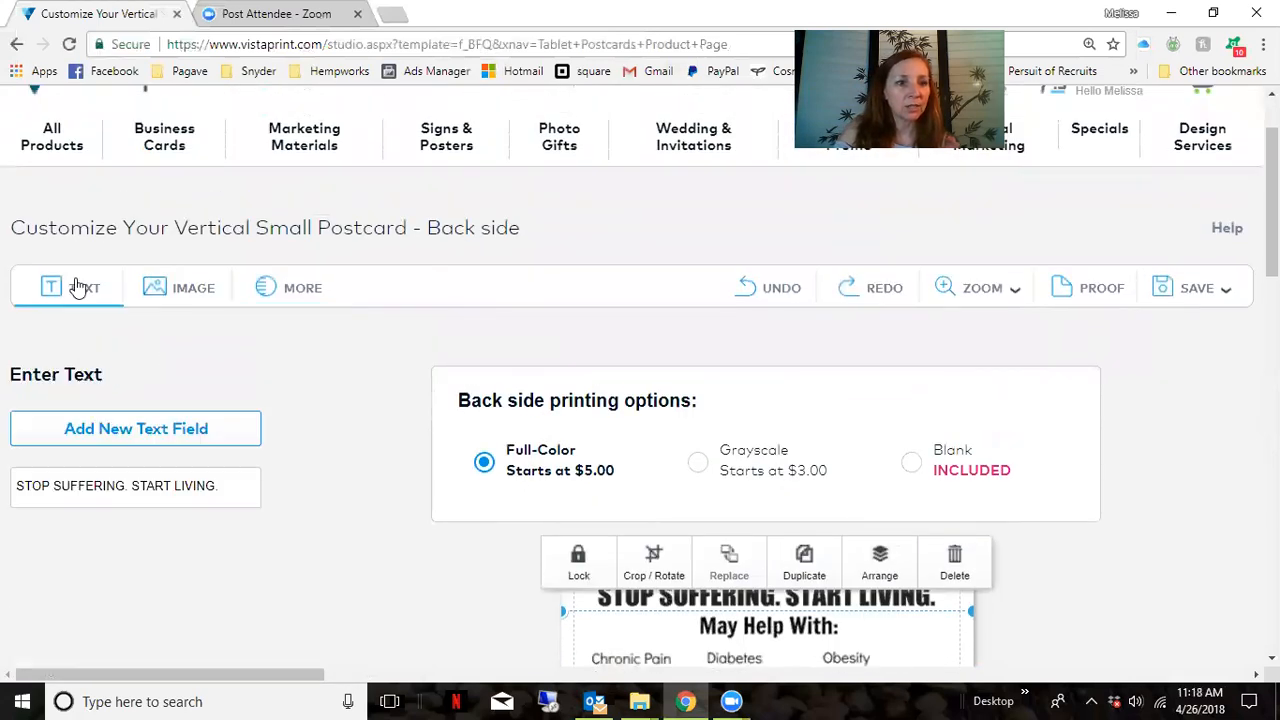
left_click(131, 440)
left_click(184, 548)
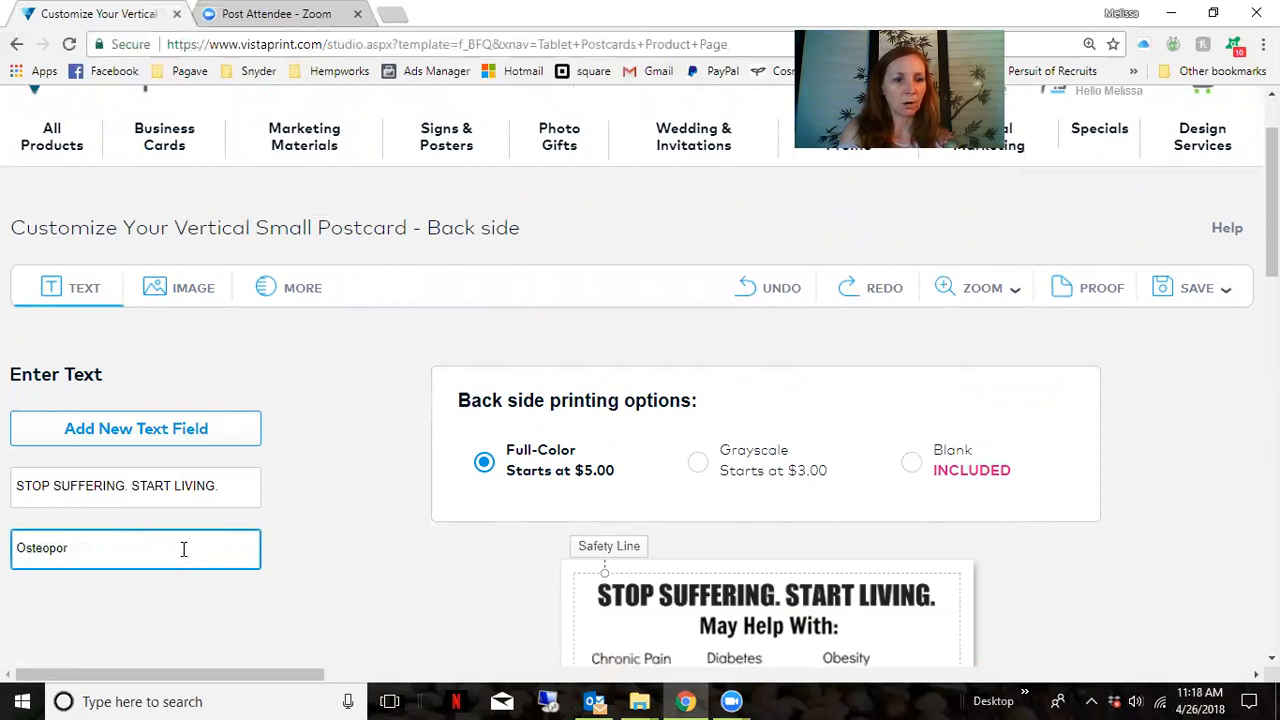
key("Return")
key("BackSpace")
left_click(148, 602)
left_click_drag(84, 550, 62, 546)
double_click(59, 546)
right_click(59, 546)
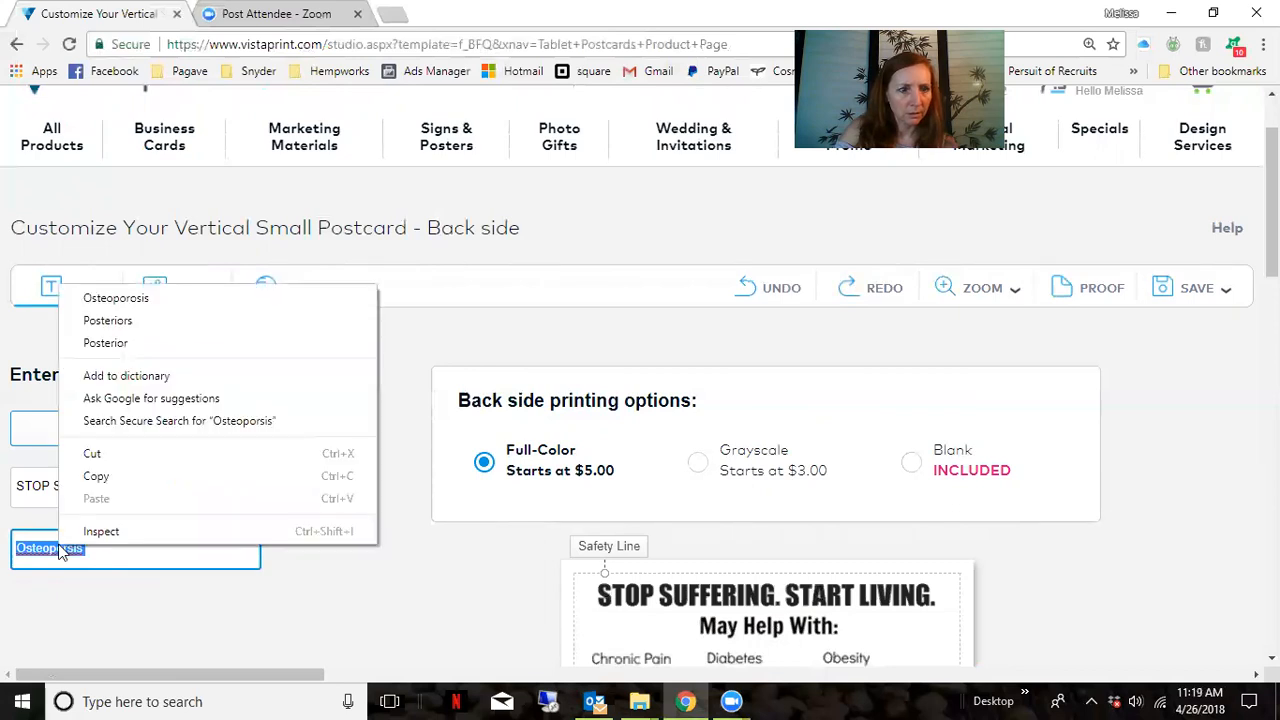
left_click(115, 298)
- Move the white rectangle back over the misspelled "Osteoporois" entry between OCD and Parkinson's Disease
scroll(420, 533, "down", 2)
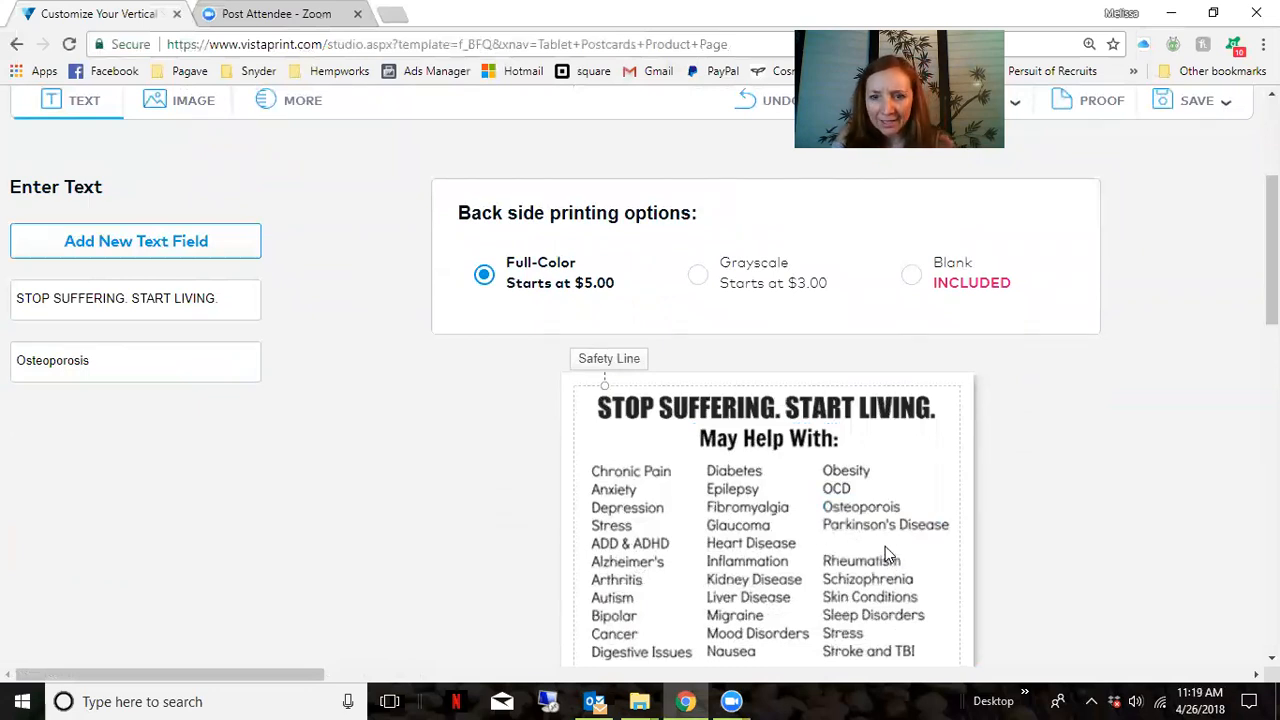
left_click_drag(887, 526, 880, 512)
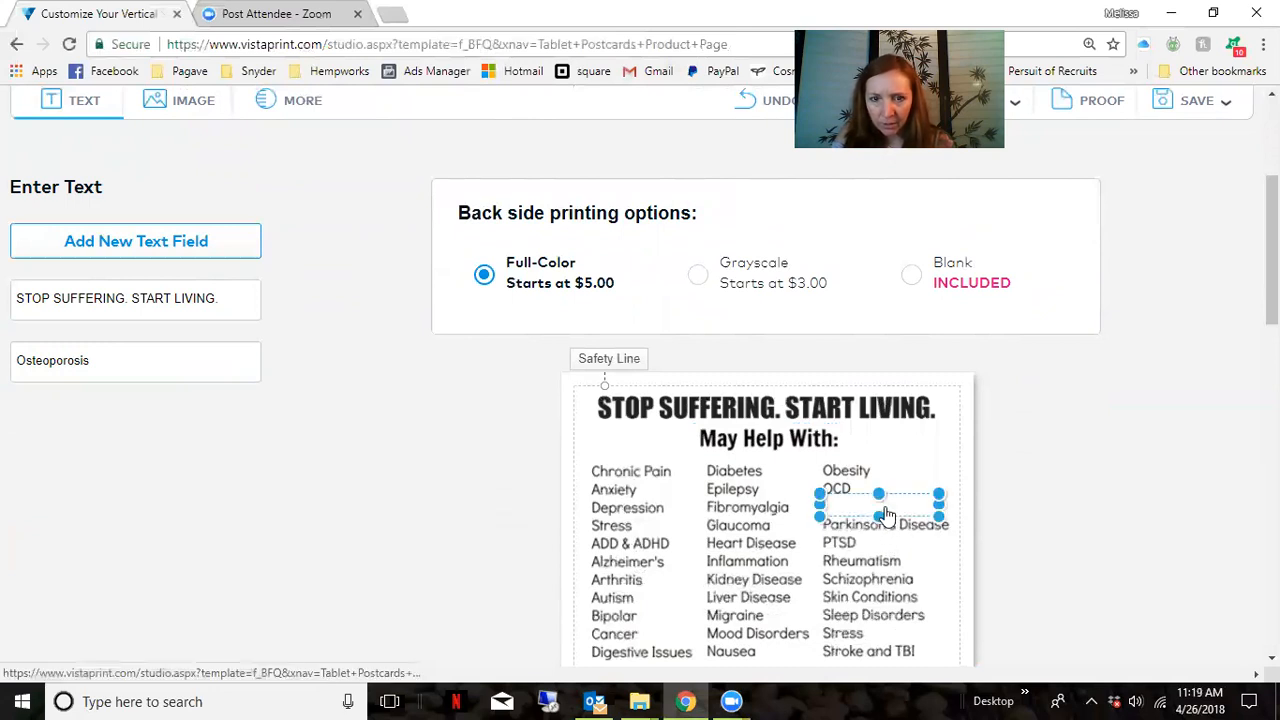
left_click(785, 650)
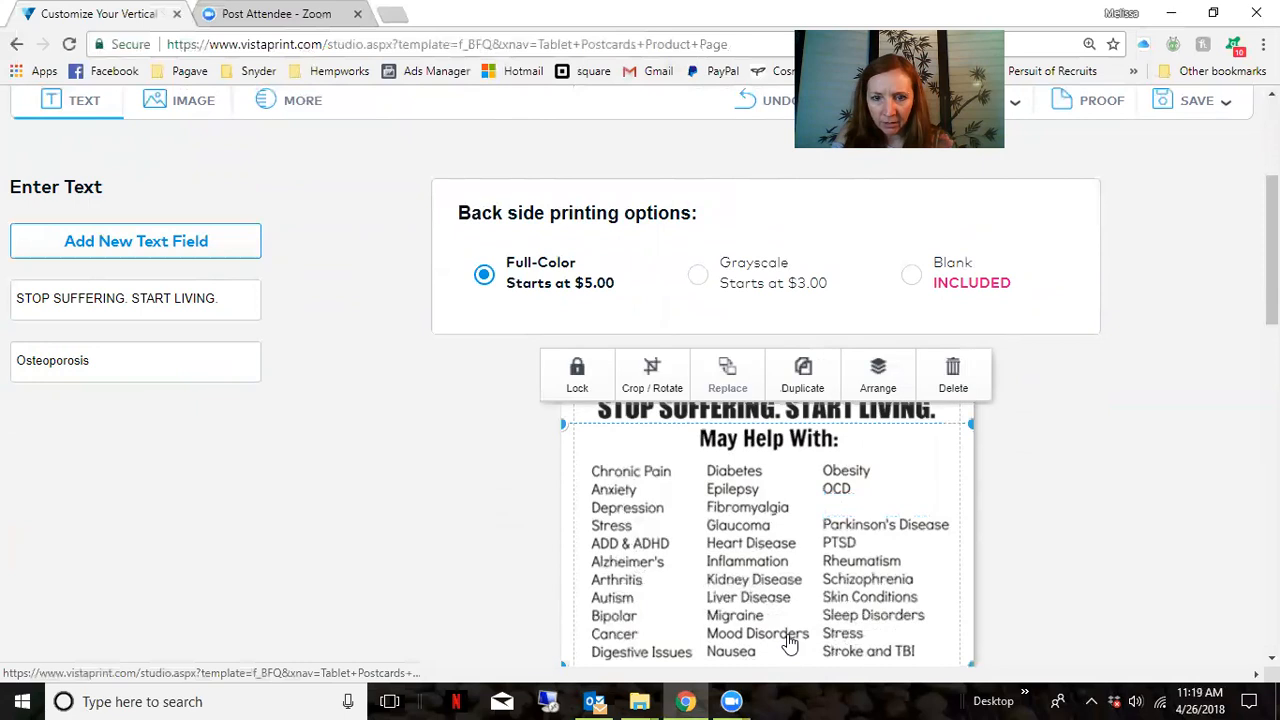
- Change the "Osteoporosis" text to the Arial font from the Classic fonts and set its size to 9
scroll(783, 620, "down", 4)
scroll(763, 495, "up", 2)
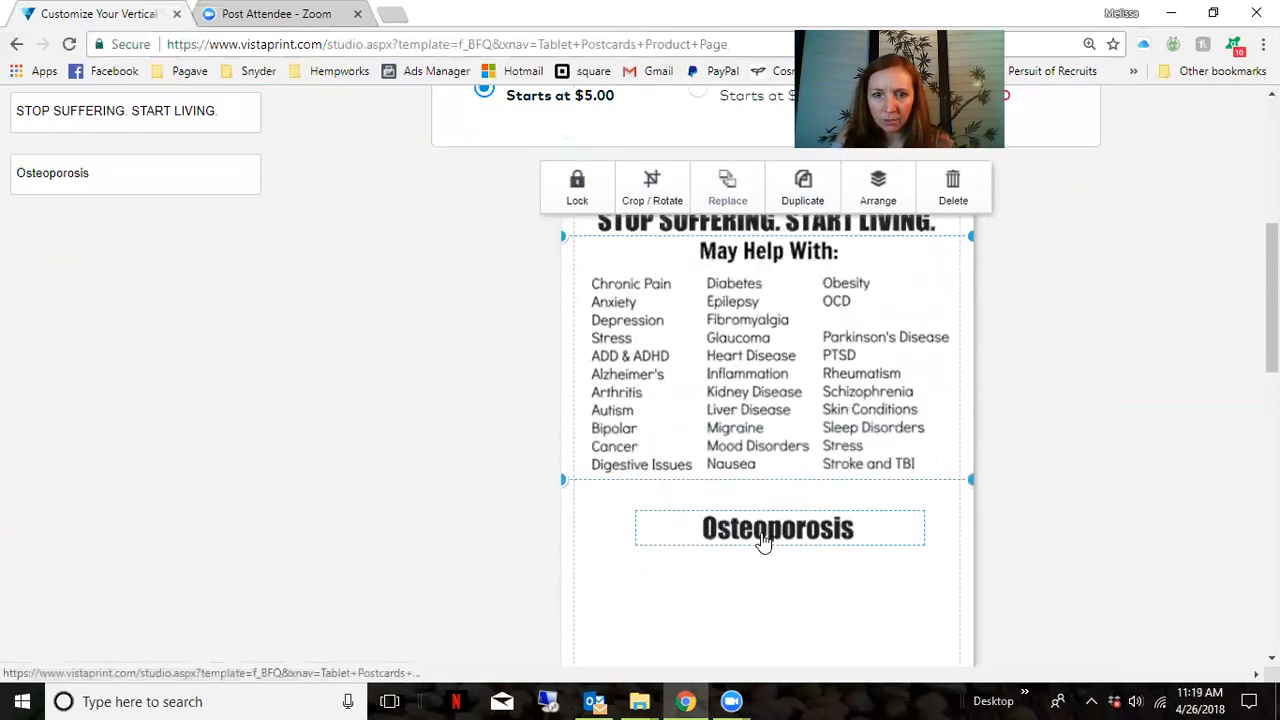
left_click(765, 528)
left_click(647, 435)
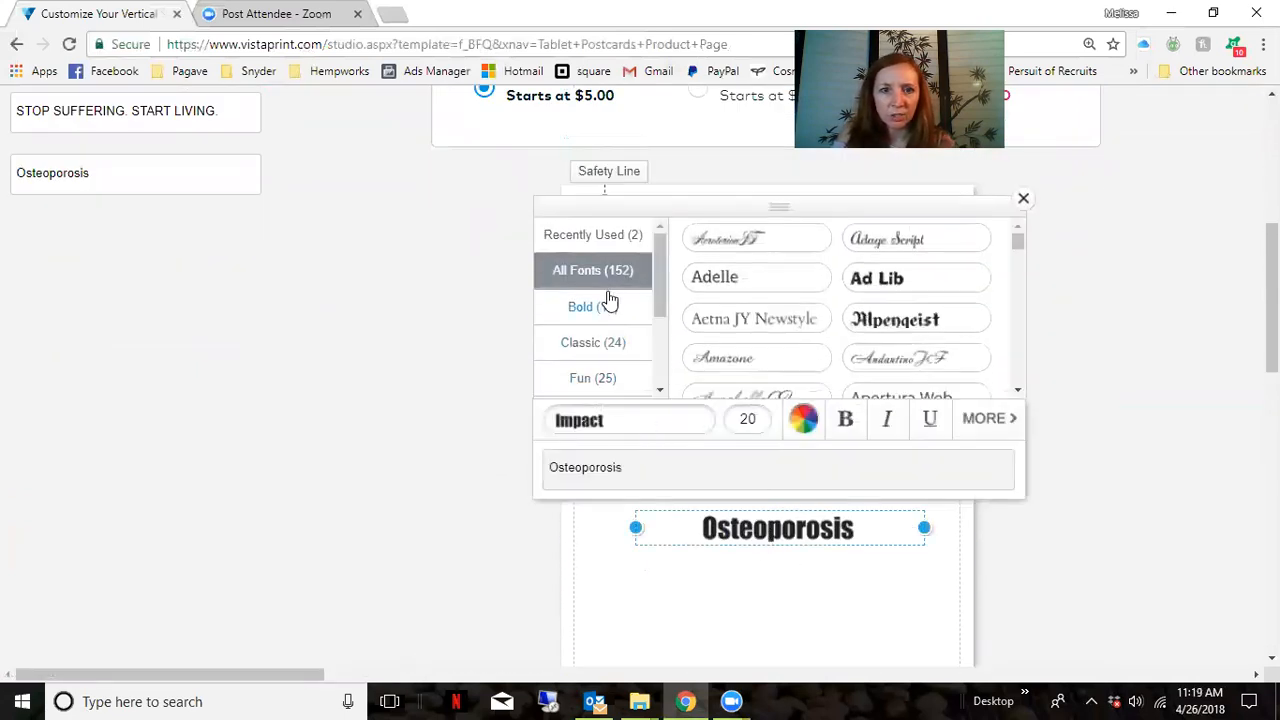
left_click(598, 307)
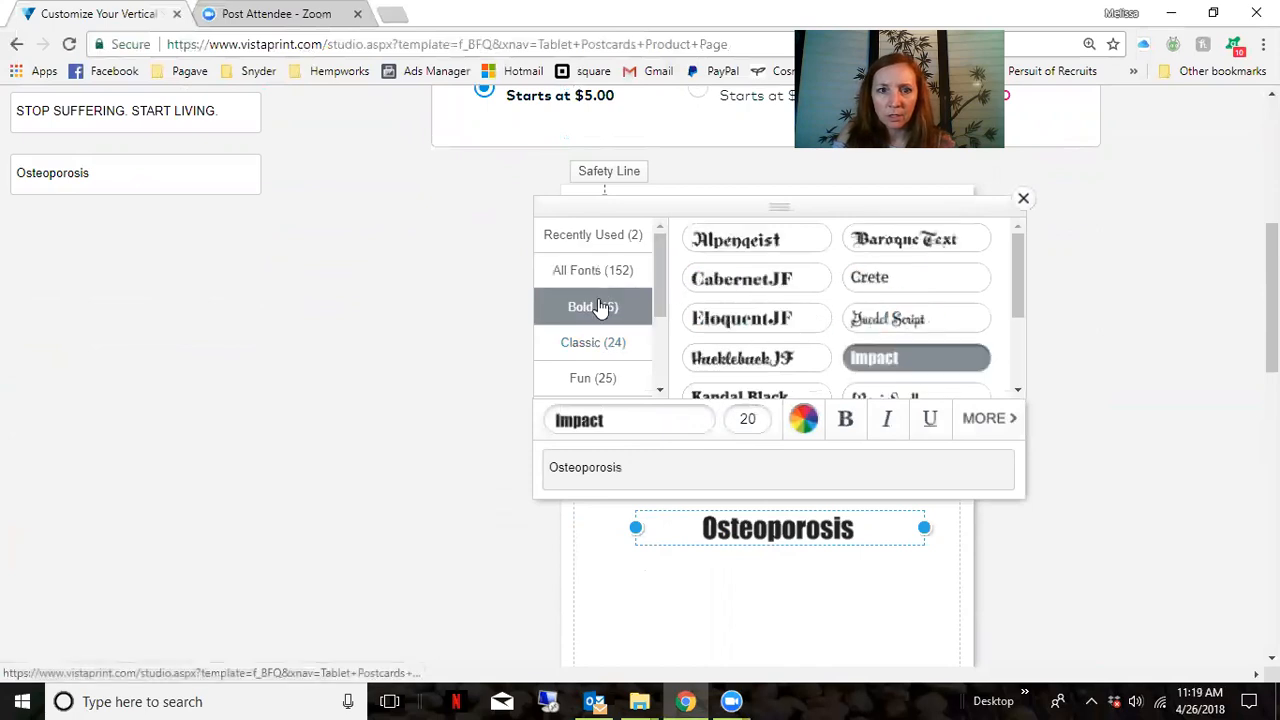
left_click(640, 344)
left_click(752, 278)
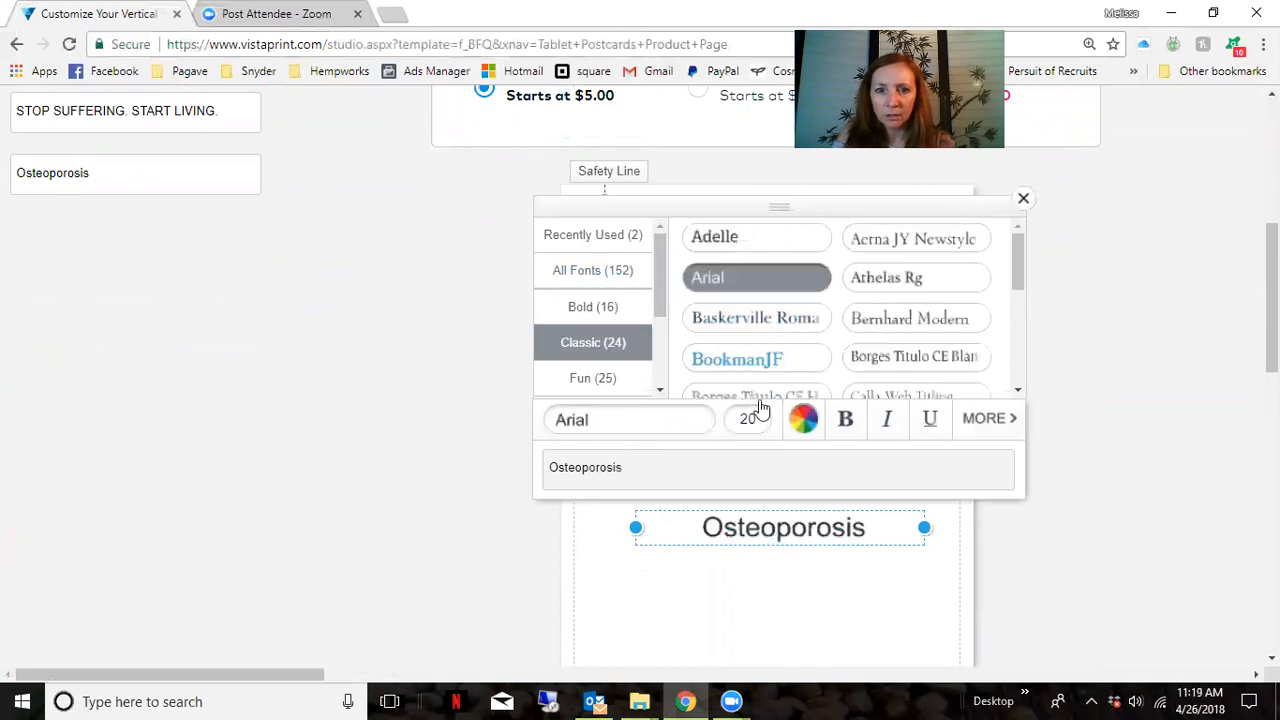
left_click(765, 430)
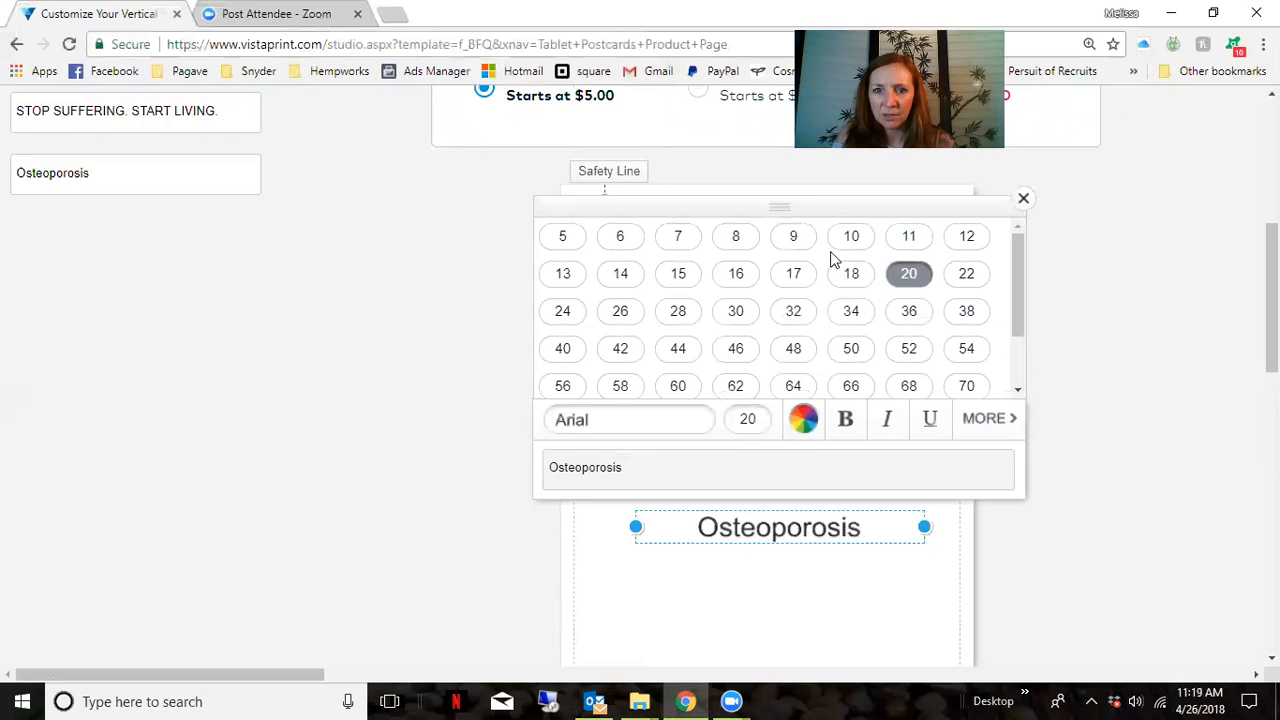
left_click(792, 238)
left_click(780, 571)
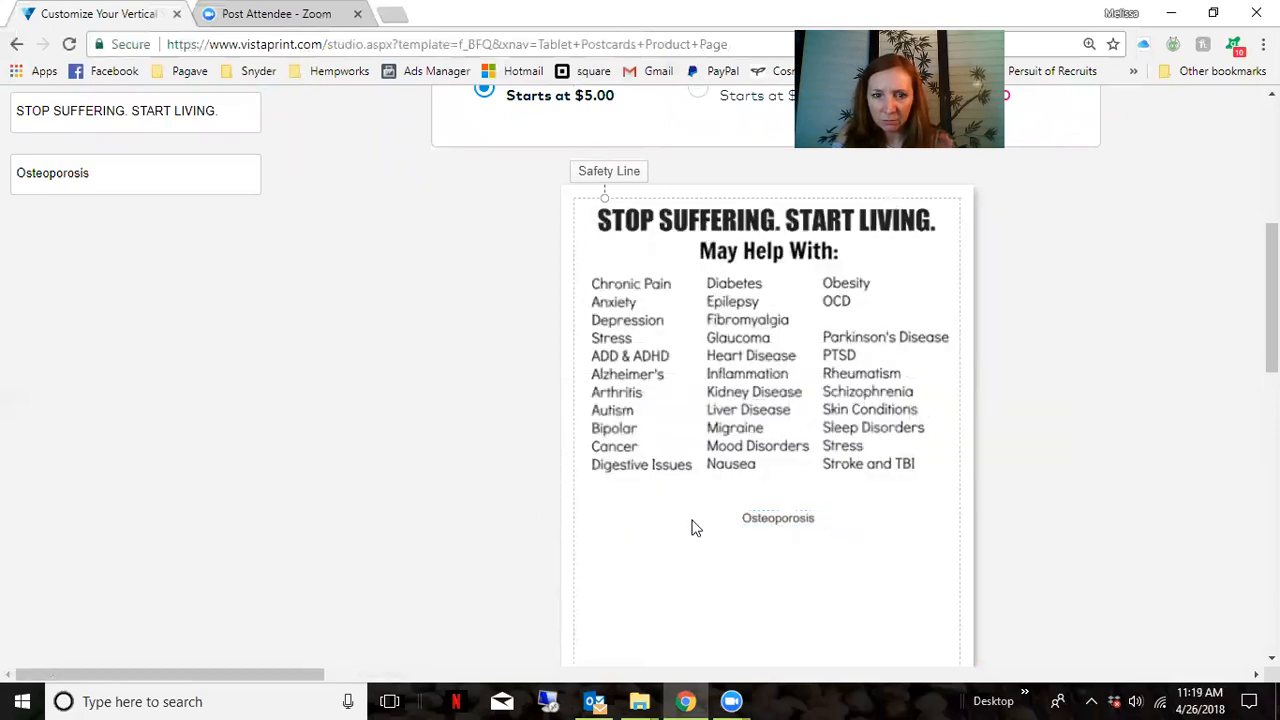
- Move the "Osteoporosis" text into the blank gap between OCD and Parkinson's Disease in the third column of the list
left_click(789, 526)
left_click_drag(634, 518, 735, 524)
left_click_drag(924, 518, 886, 323)
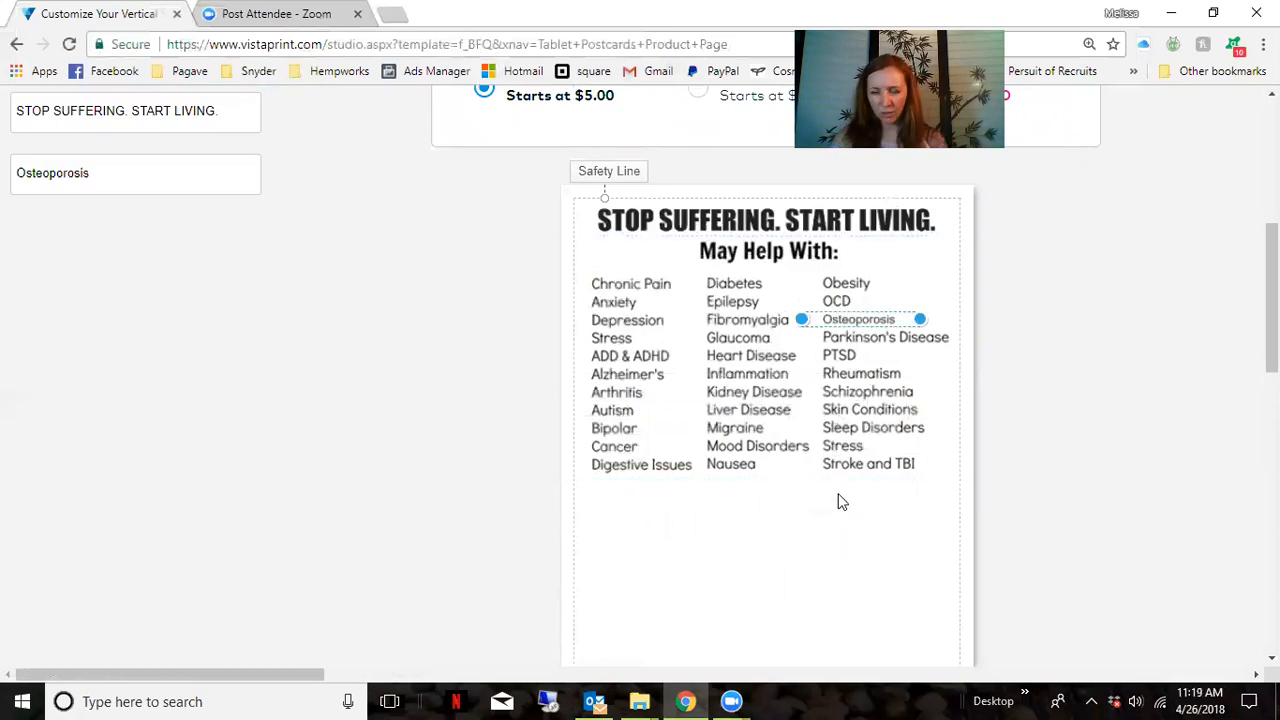
- Enlarge the "Osteoporosis" font size to match the other list entries and realign the text with the third column
left_click(859, 322)
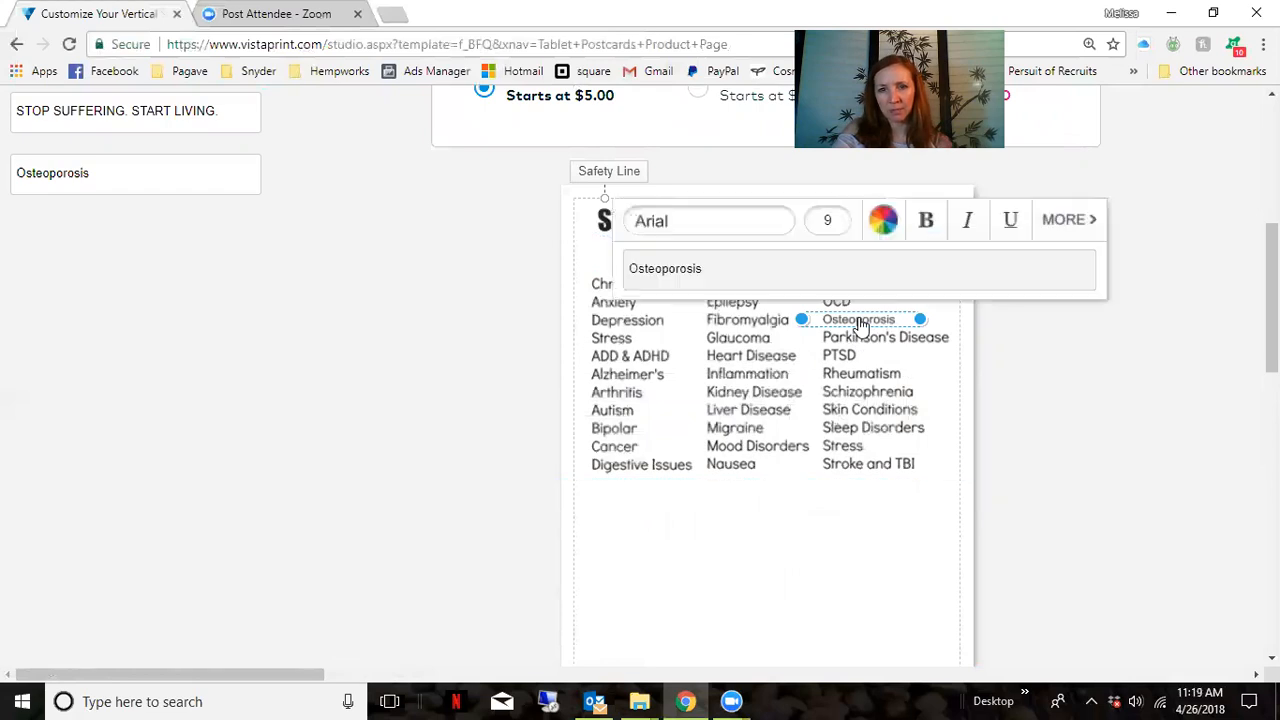
left_click(846, 229)
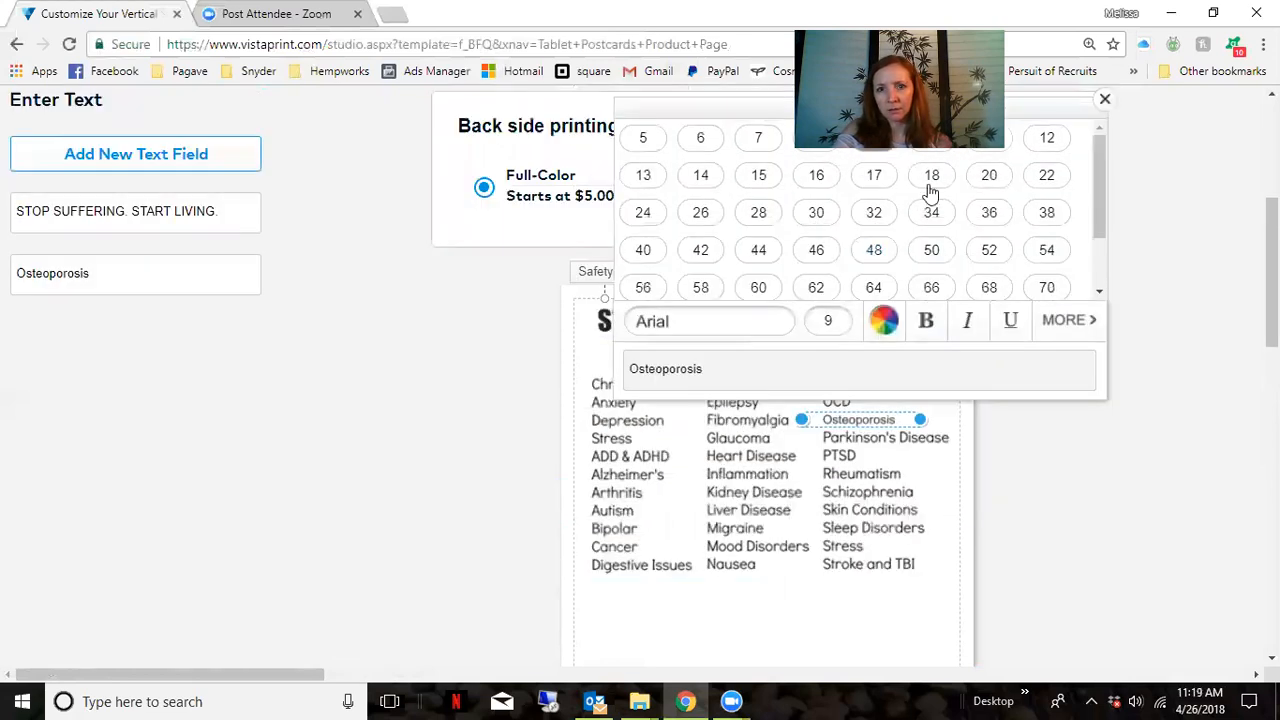
left_click(862, 602)
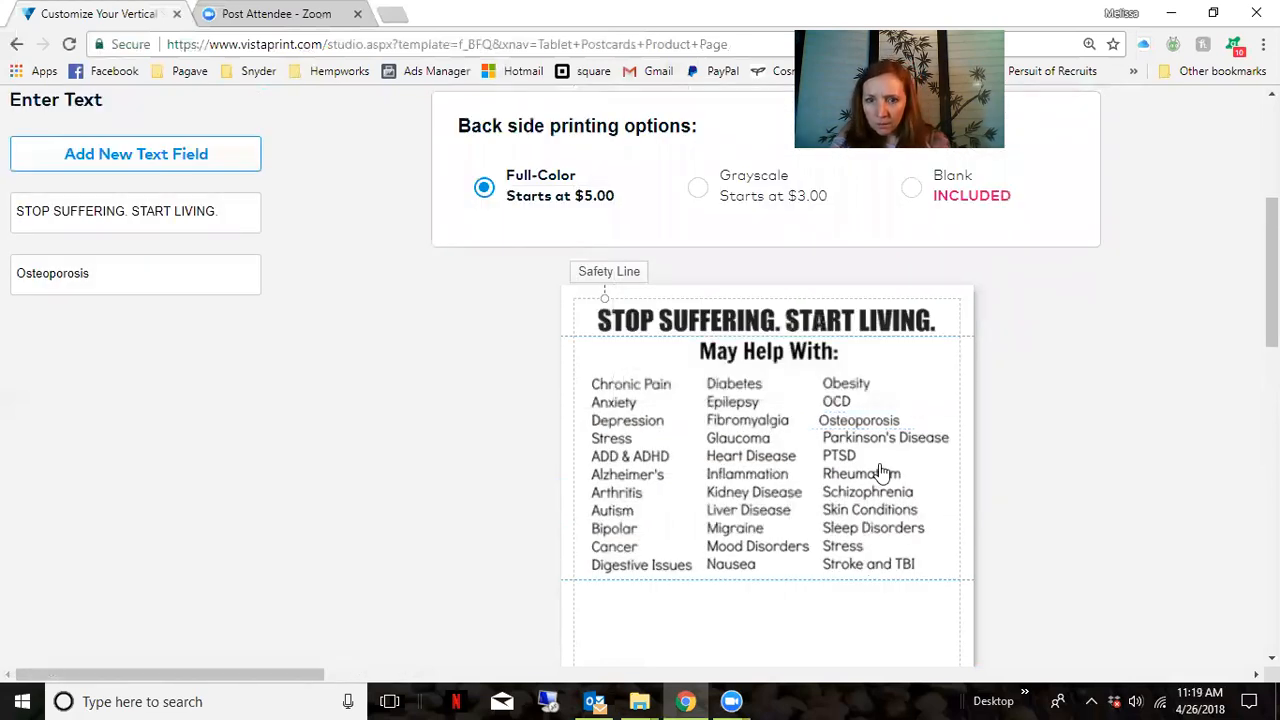
left_click_drag(844, 424, 847, 418)
left_click(823, 649)
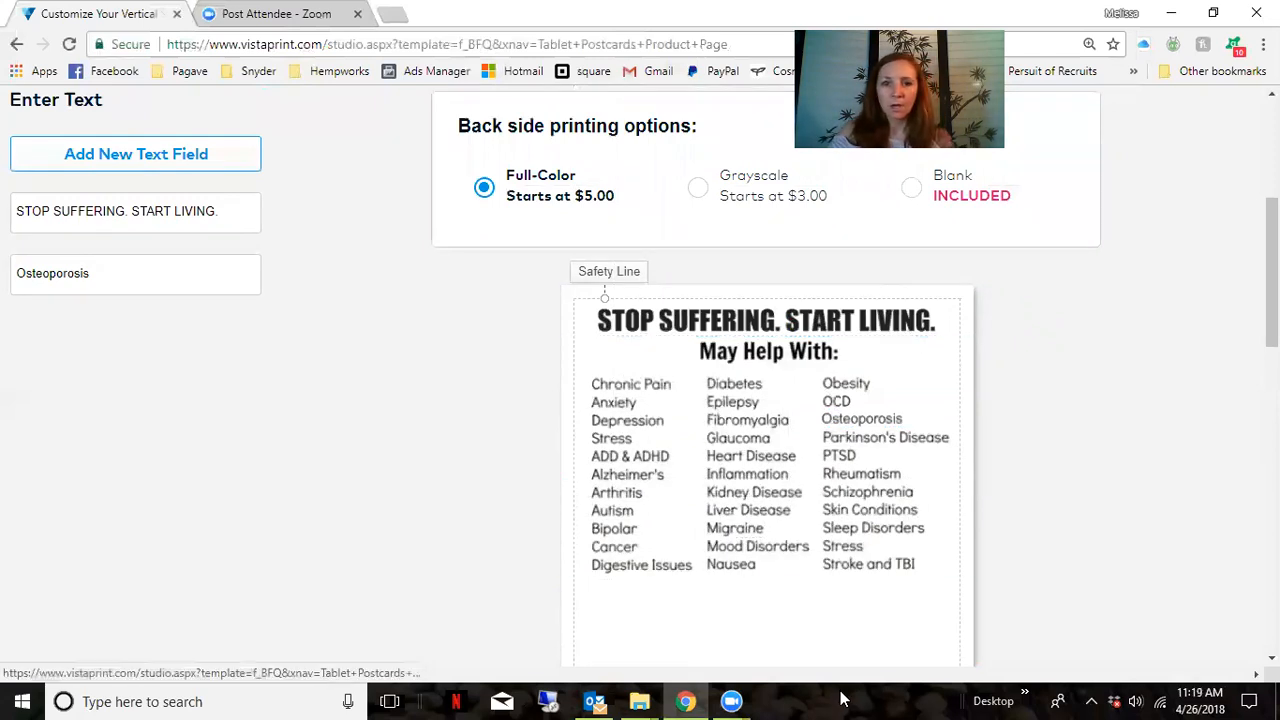
- Shrink the "May Help With" list image slightly and center it just under the "STOP SUFFERING. START LIVING." headline
left_click(766, 531)
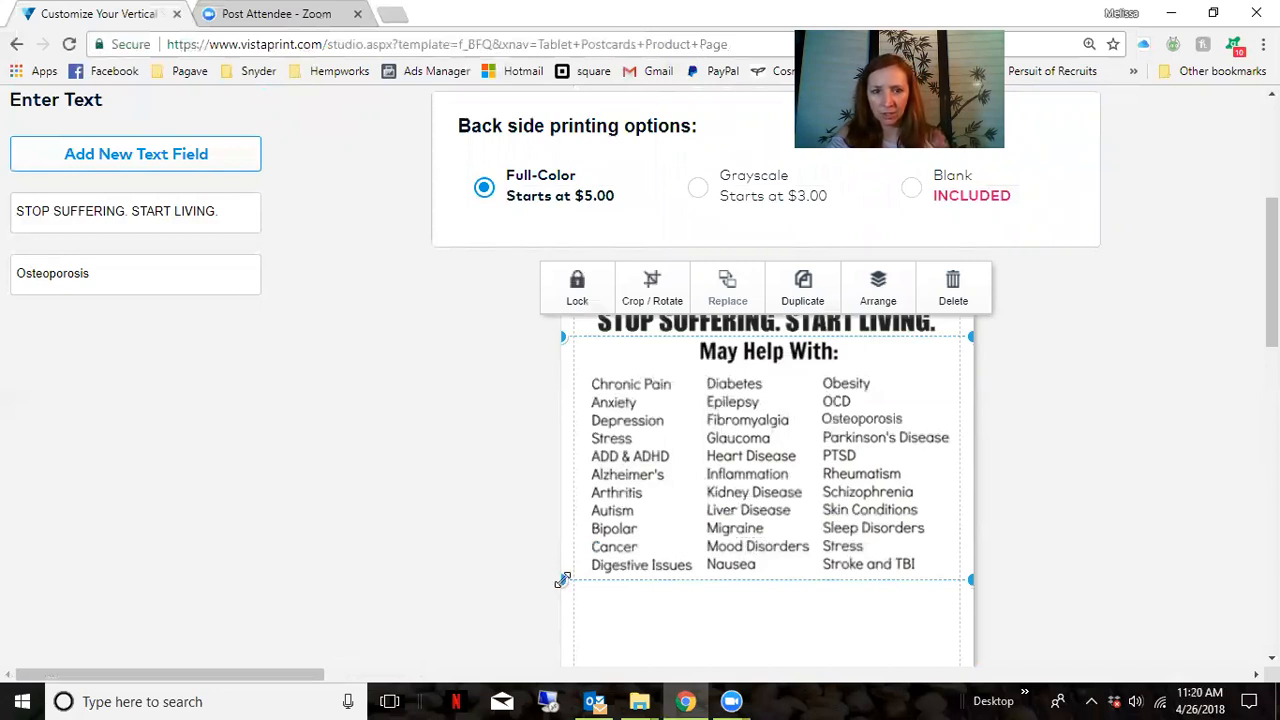
left_click_drag(562, 579, 591, 561)
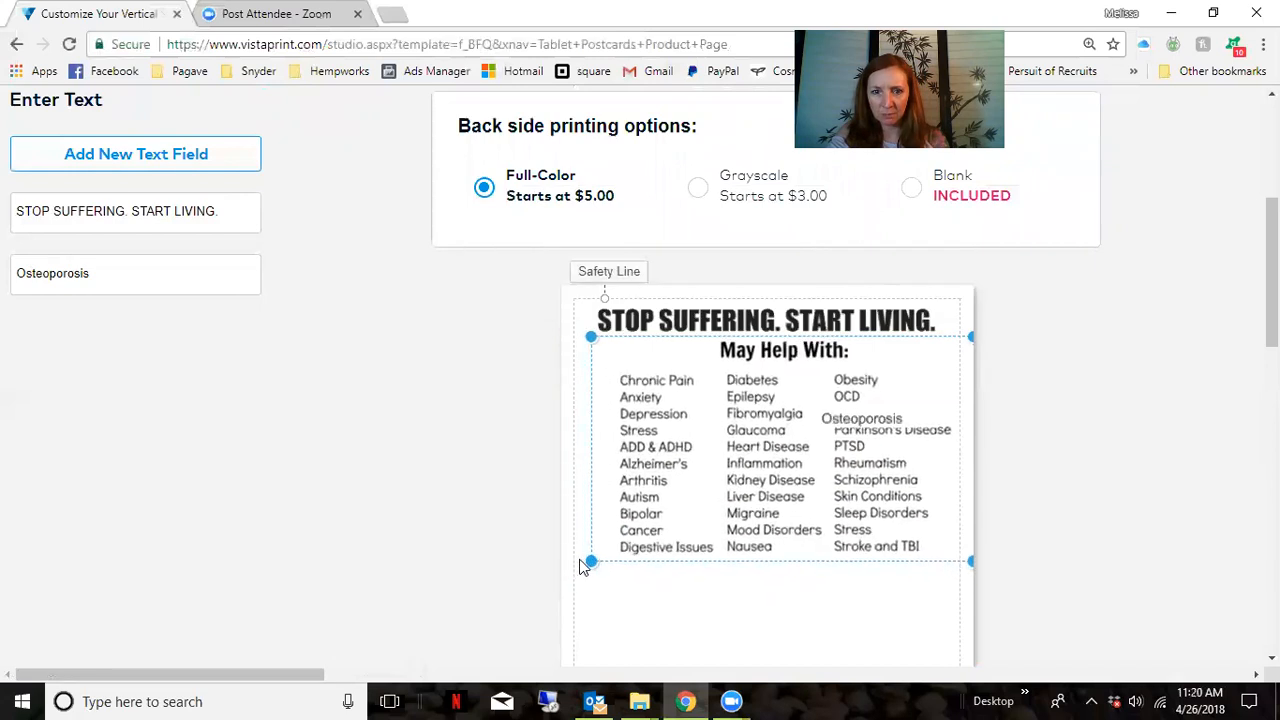
left_click_drag(778, 505, 774, 489)
- Reposition the white rectangle and the "Osteoporosis" text over the misspelled entry between OCD and Parkinson's Disease in the resized list
left_click_drag(850, 432, 792, 633)
left_click_drag(888, 419, 699, 527)
left_click_drag(700, 448, 697, 455)
left_click_drag(700, 537, 880, 414)
left_click_drag(821, 614, 873, 412)
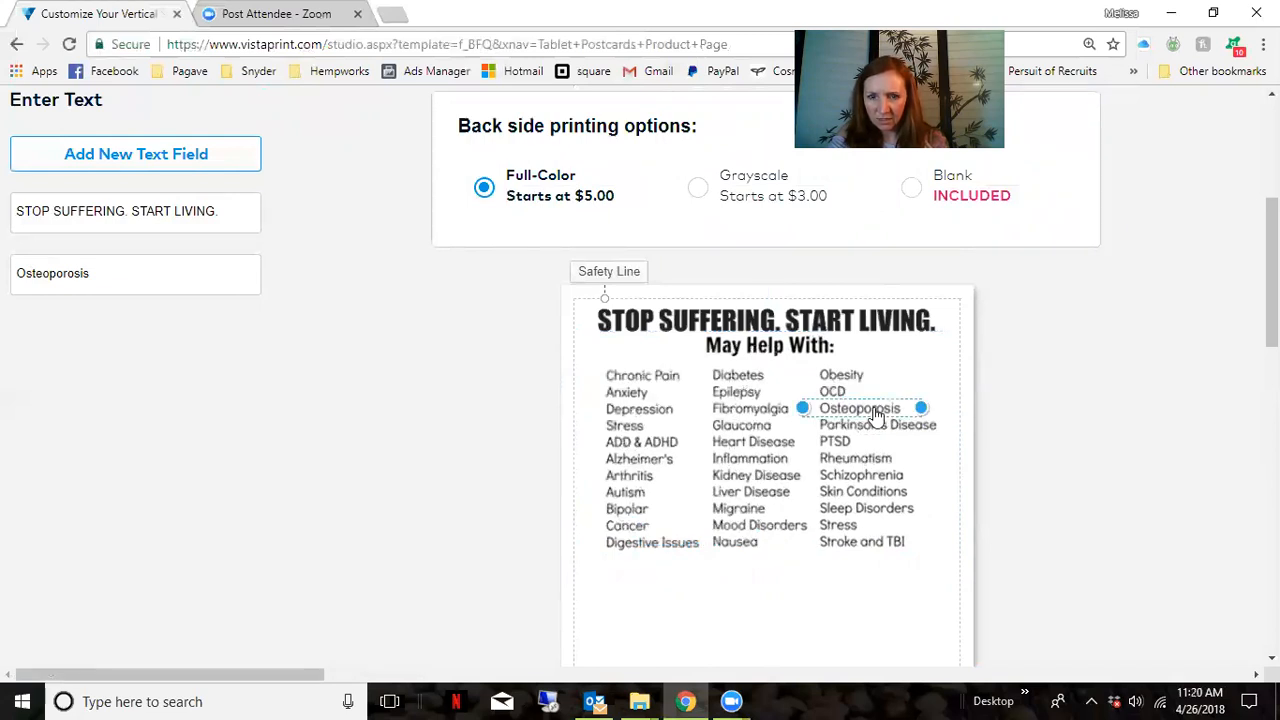
left_click(832, 605)
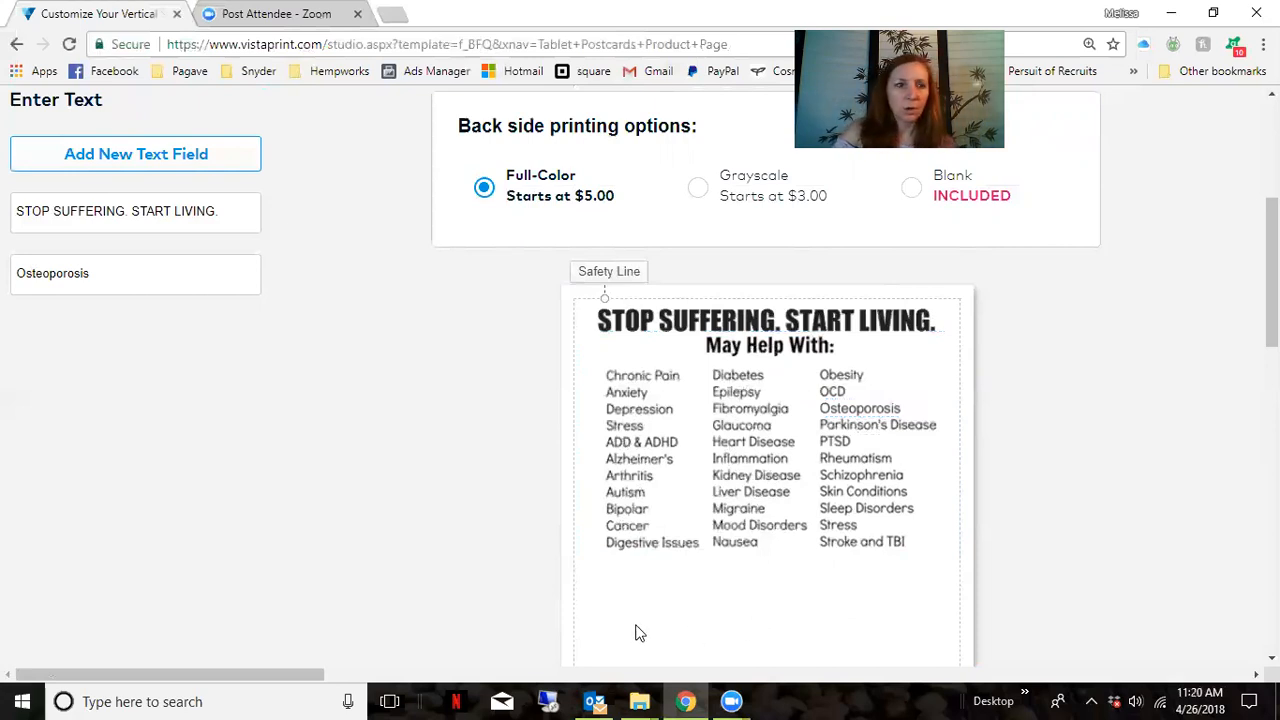
- Place the recent image of the Hempworx pet treat bag and 250 oil bottle onto the postcard's back side
scroll(366, 477, "down", 2)
scroll(154, 347, "up", 4)
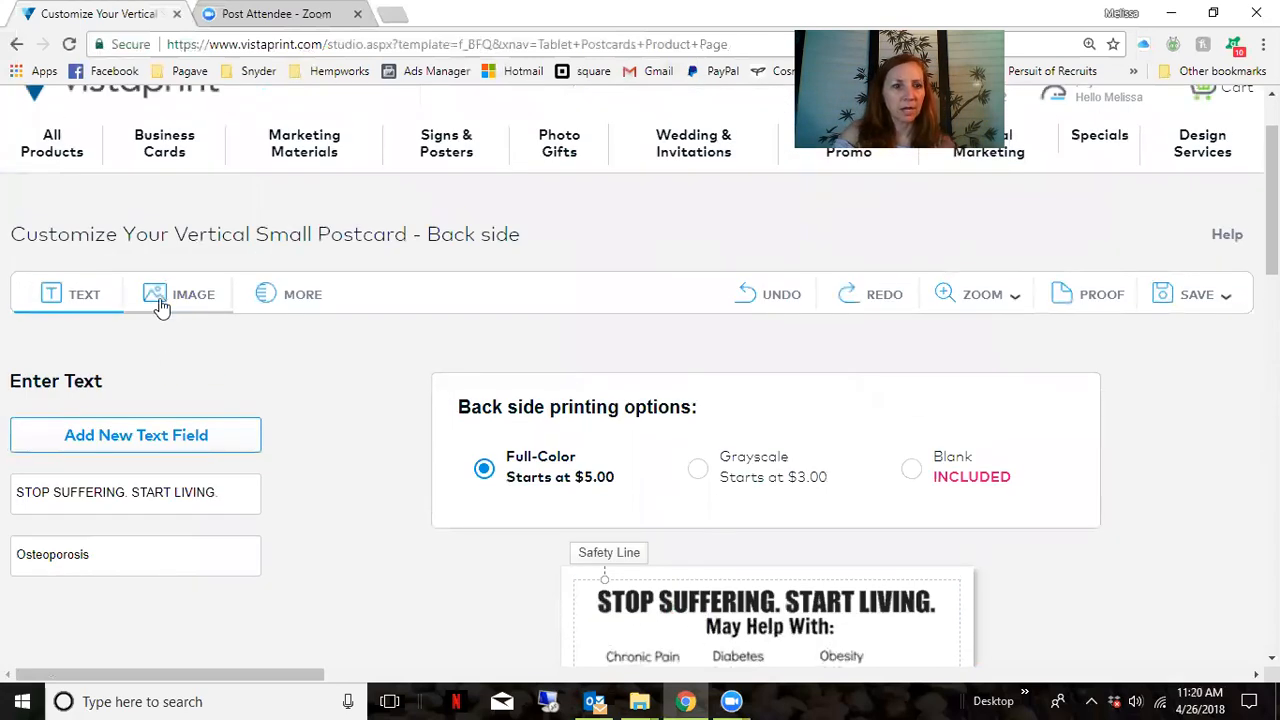
left_click(163, 300)
scroll(268, 463, "down", 2)
scroll(268, 463, "down", 6)
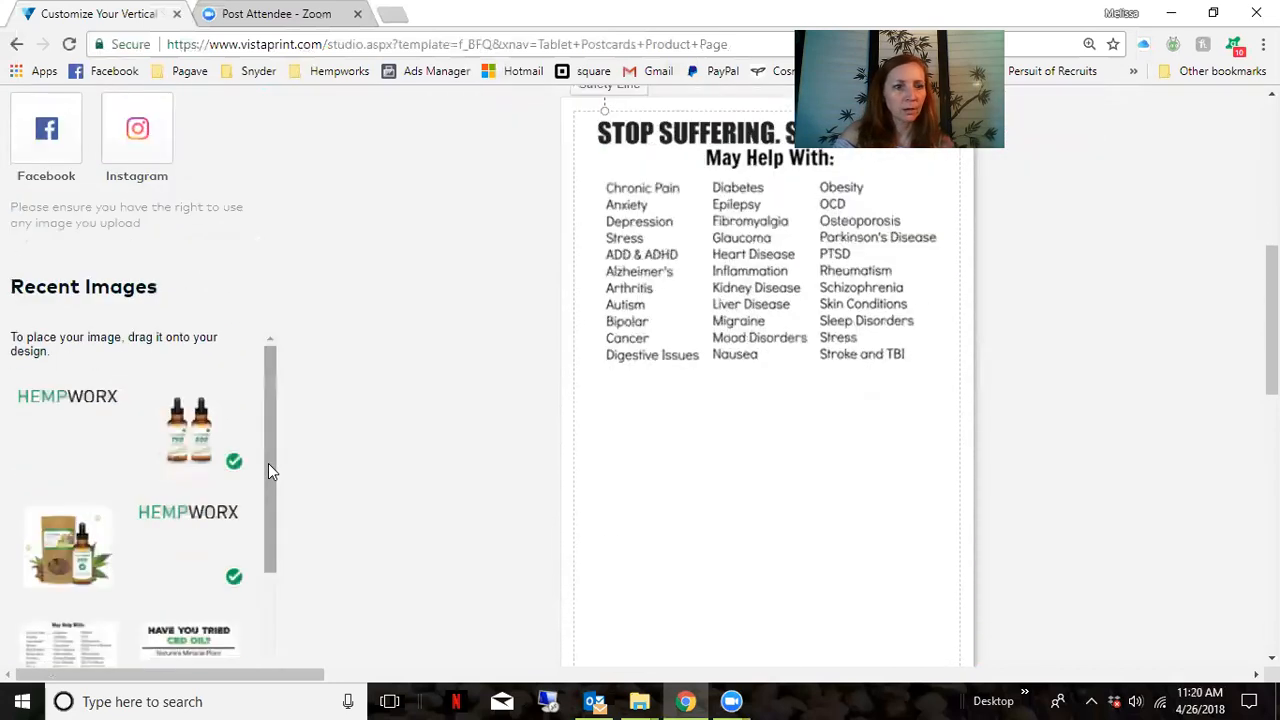
mouse_move(57, 425)
left_click_drag(57, 425, 648, 445)
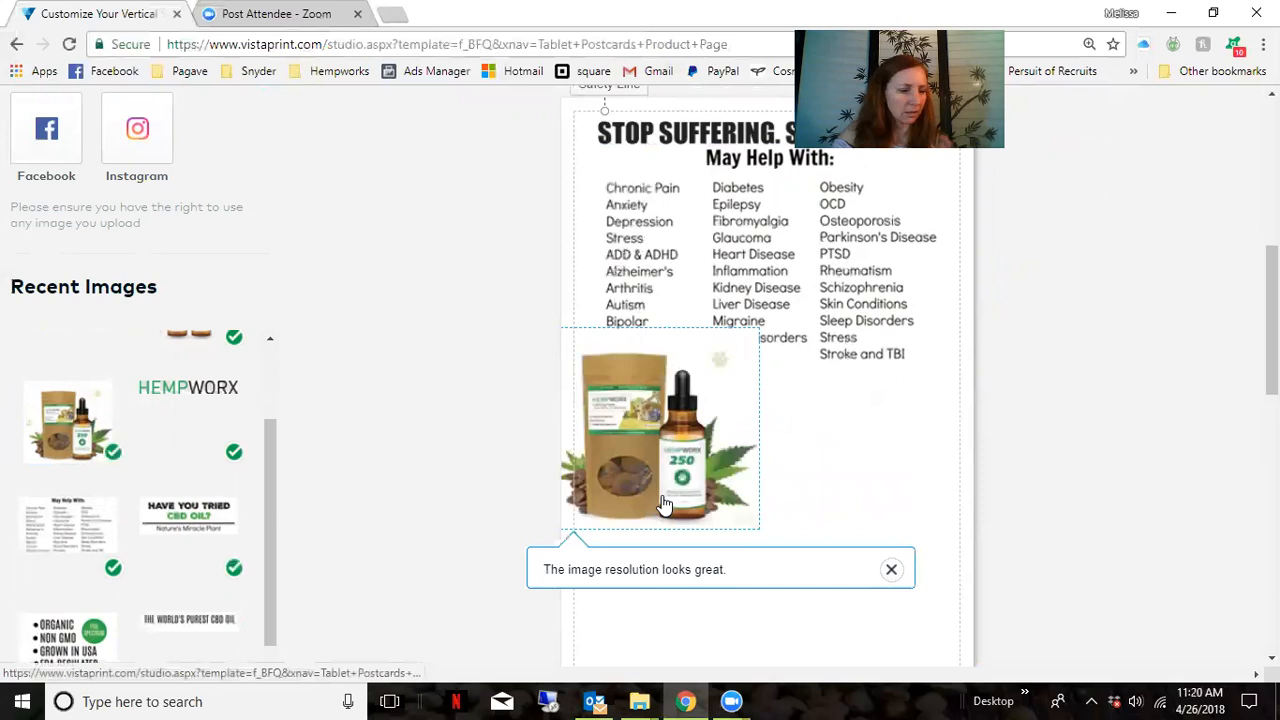
- Shrink the pet products image and position it directly below the list, inside the safety line under the first column
scroll(665, 503, "down", 1)
left_click(666, 410)
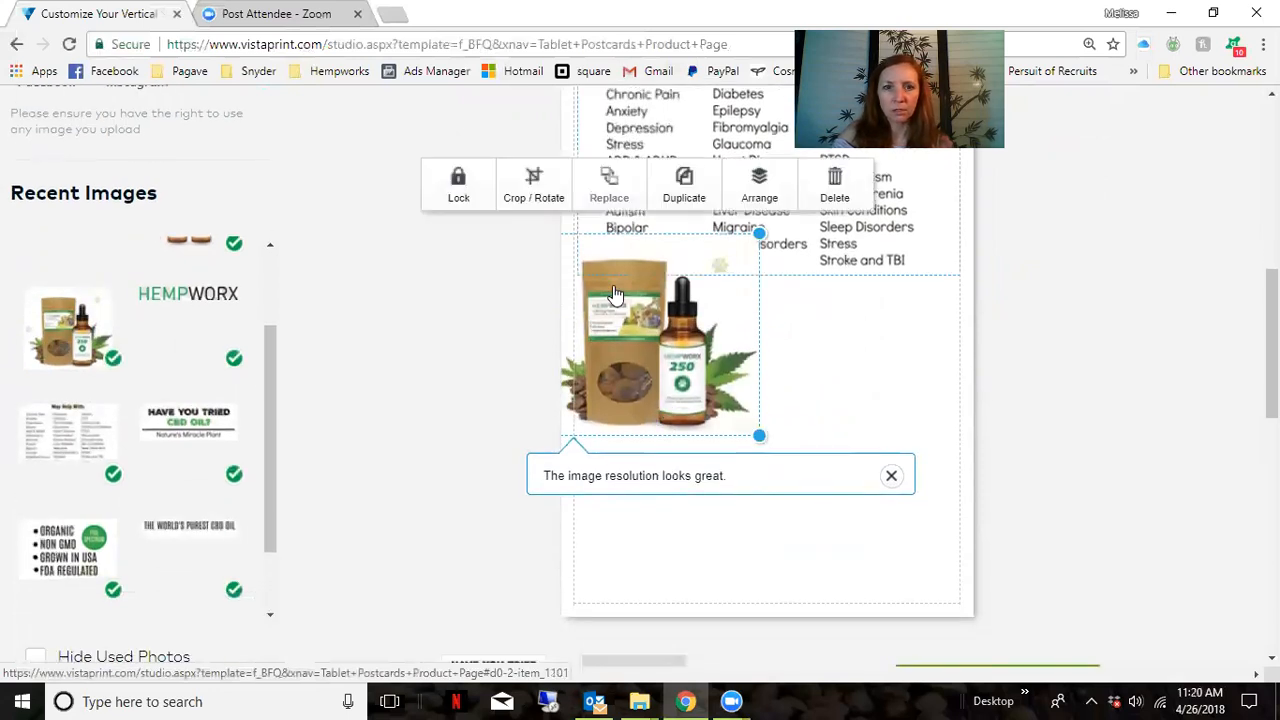
left_click_drag(760, 236, 703, 287)
left_click_drag(681, 342, 716, 327)
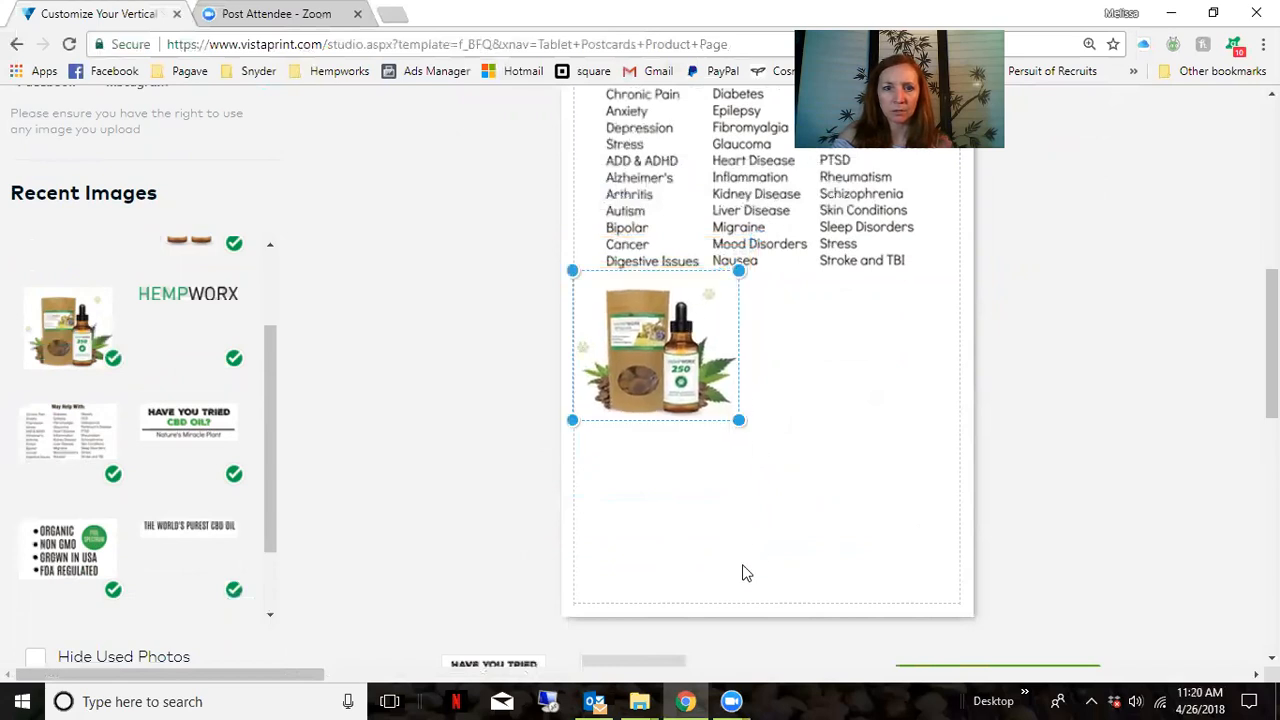
- Add a new text field reading "Hempworx For Pets"
scroll(729, 575, "up", 3)
scroll(89, 180, "up", 3)
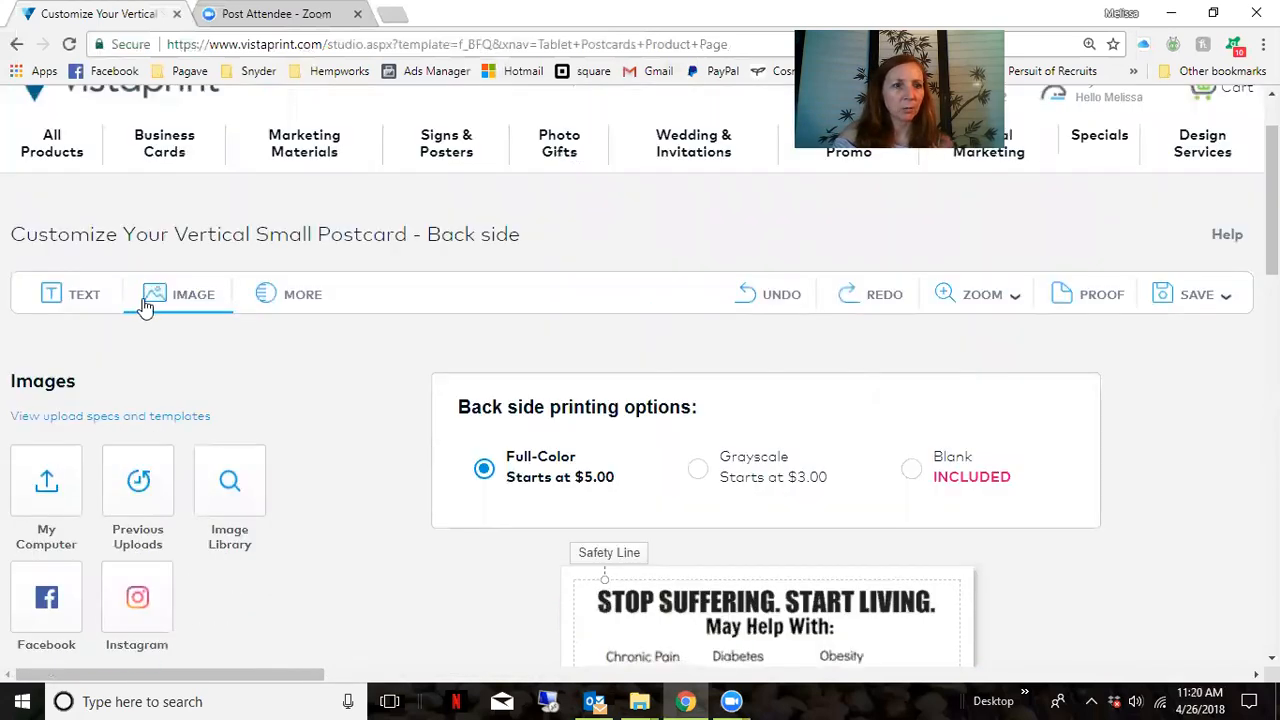
left_click(84, 298)
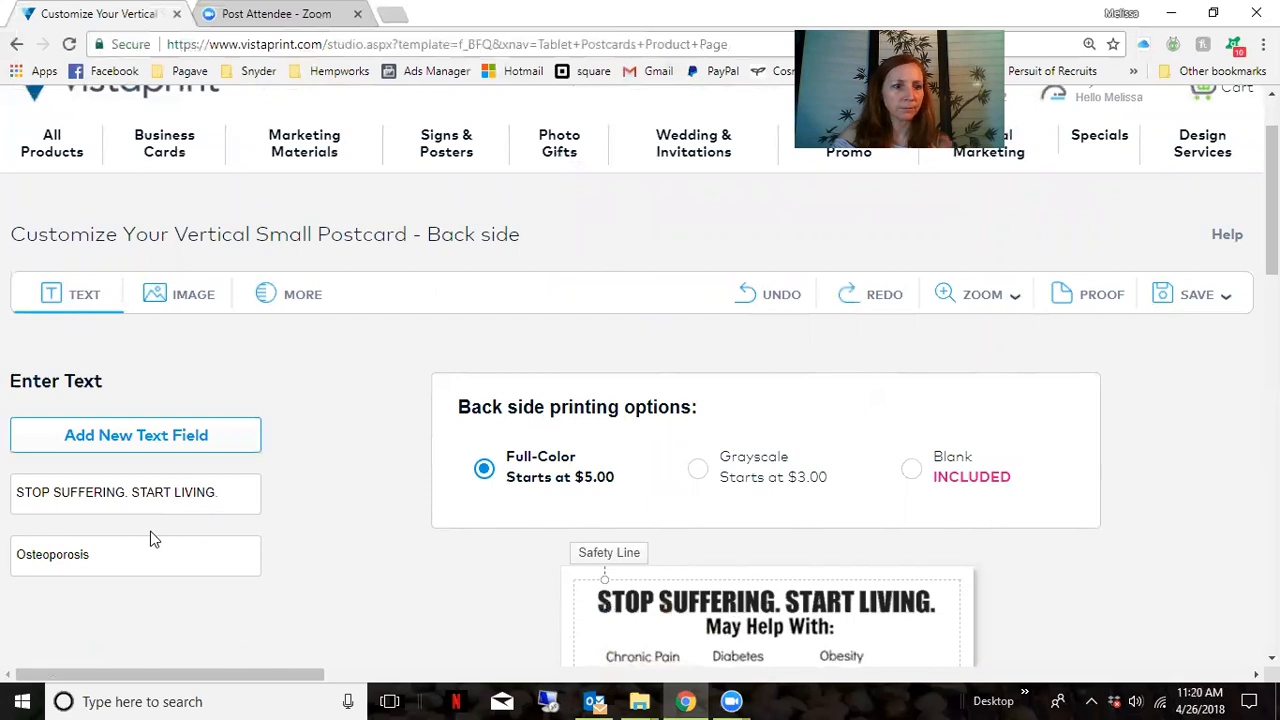
left_click(190, 440)
scroll(281, 525, "down", 1)
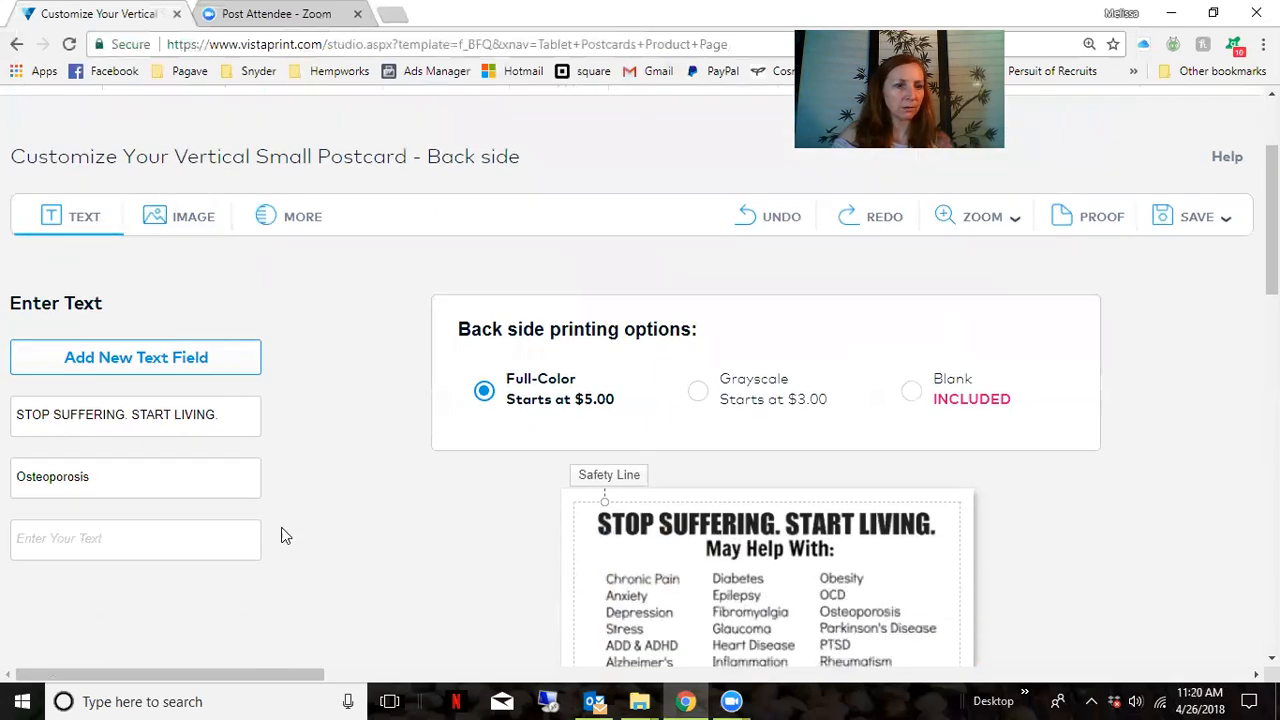
left_click(189, 517)
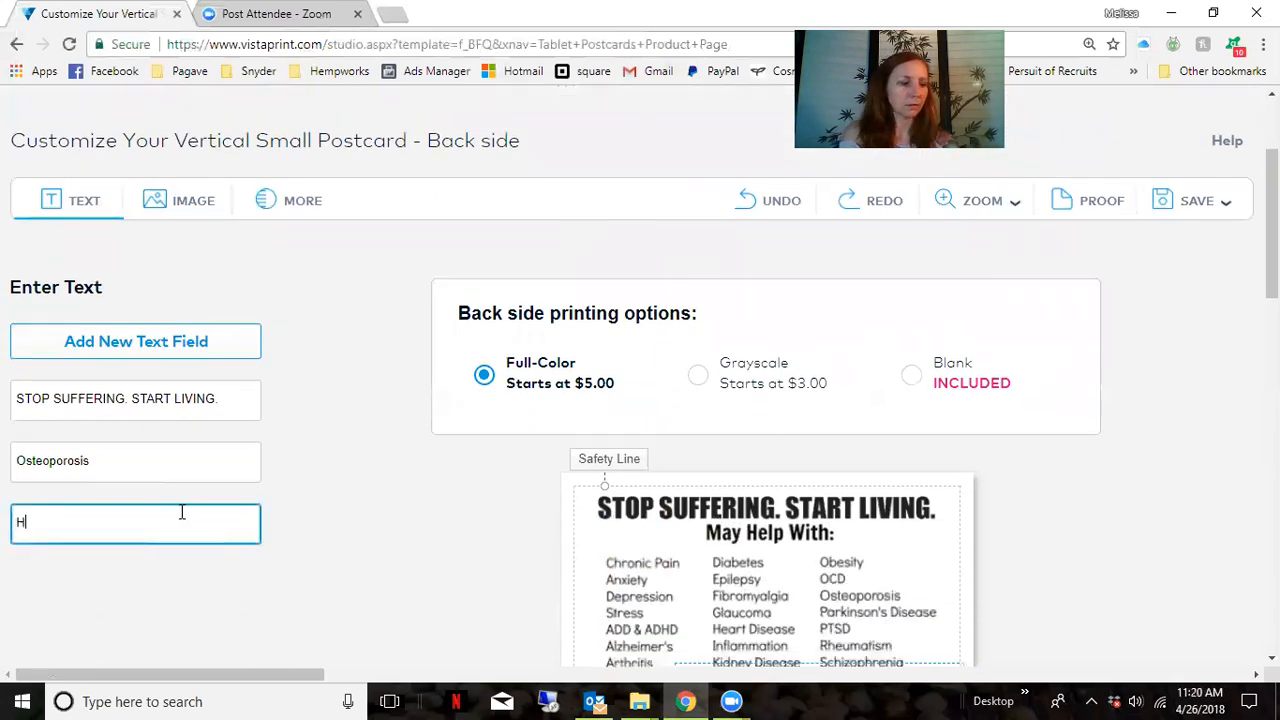
type("Hempworx For ")
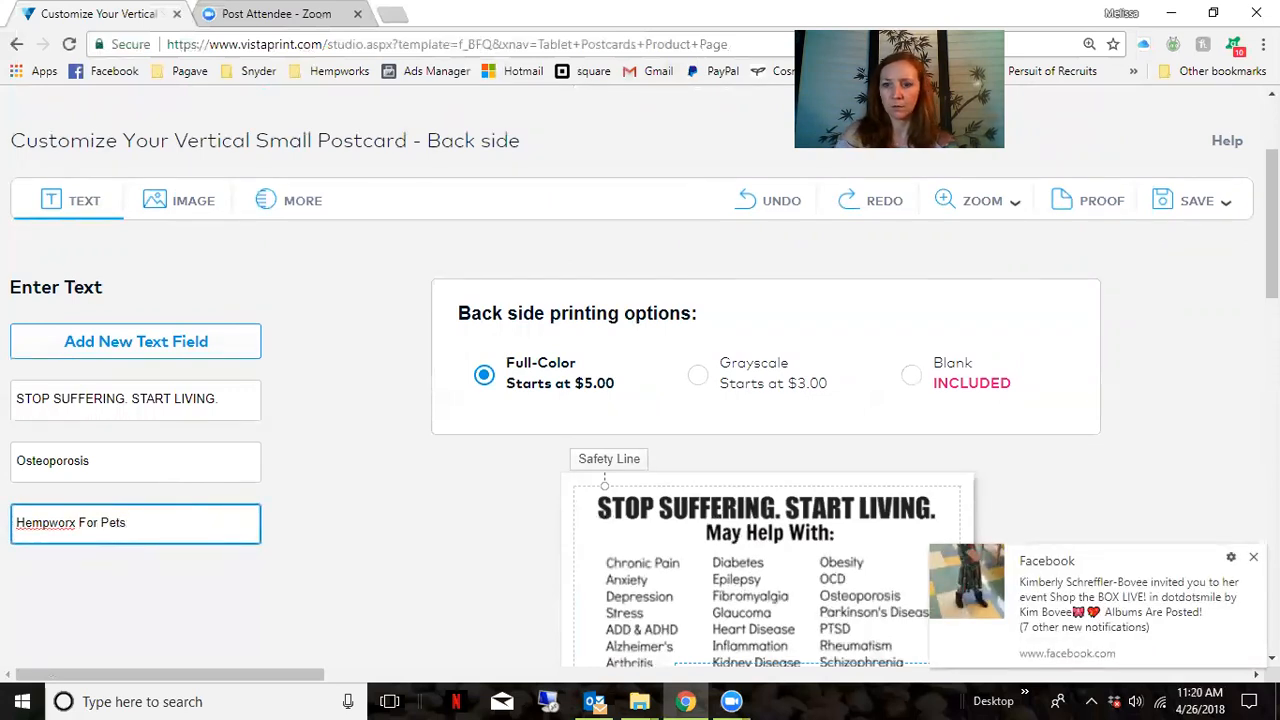
type("Pets")
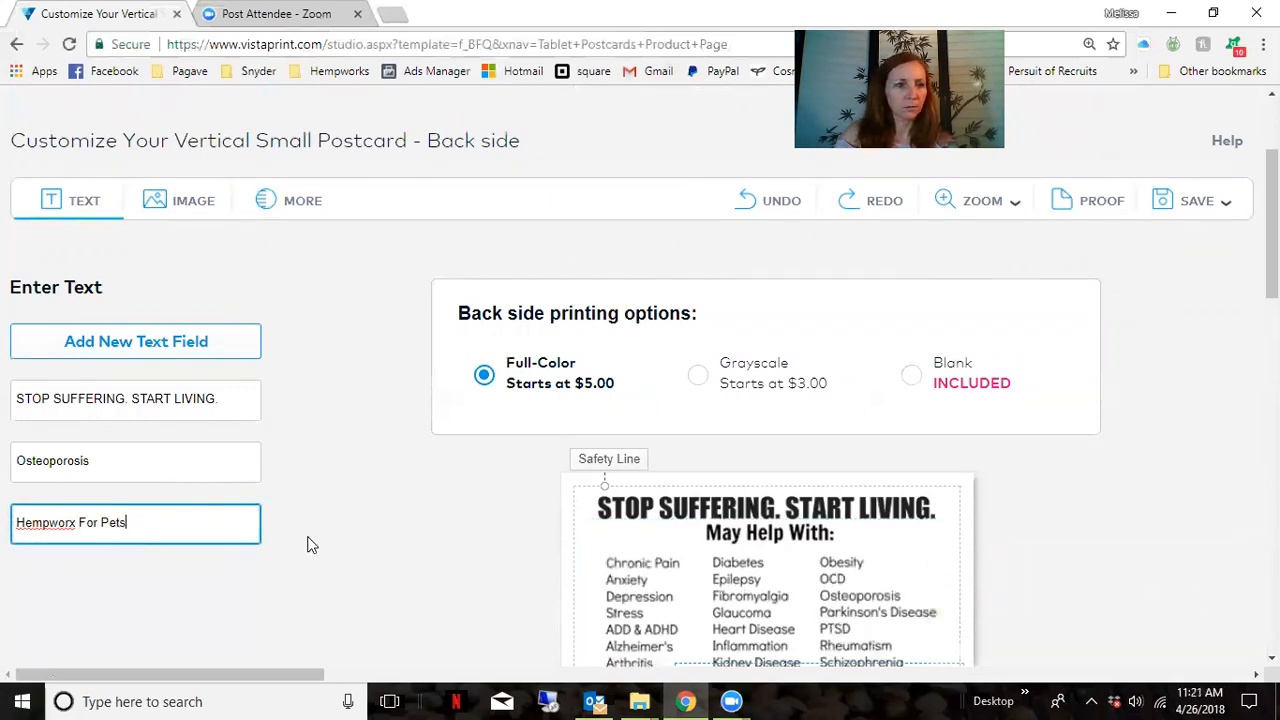
- Add another text field reading "Relief for our Furry Friends Too!"
left_click(224, 360)
left_click(202, 584)
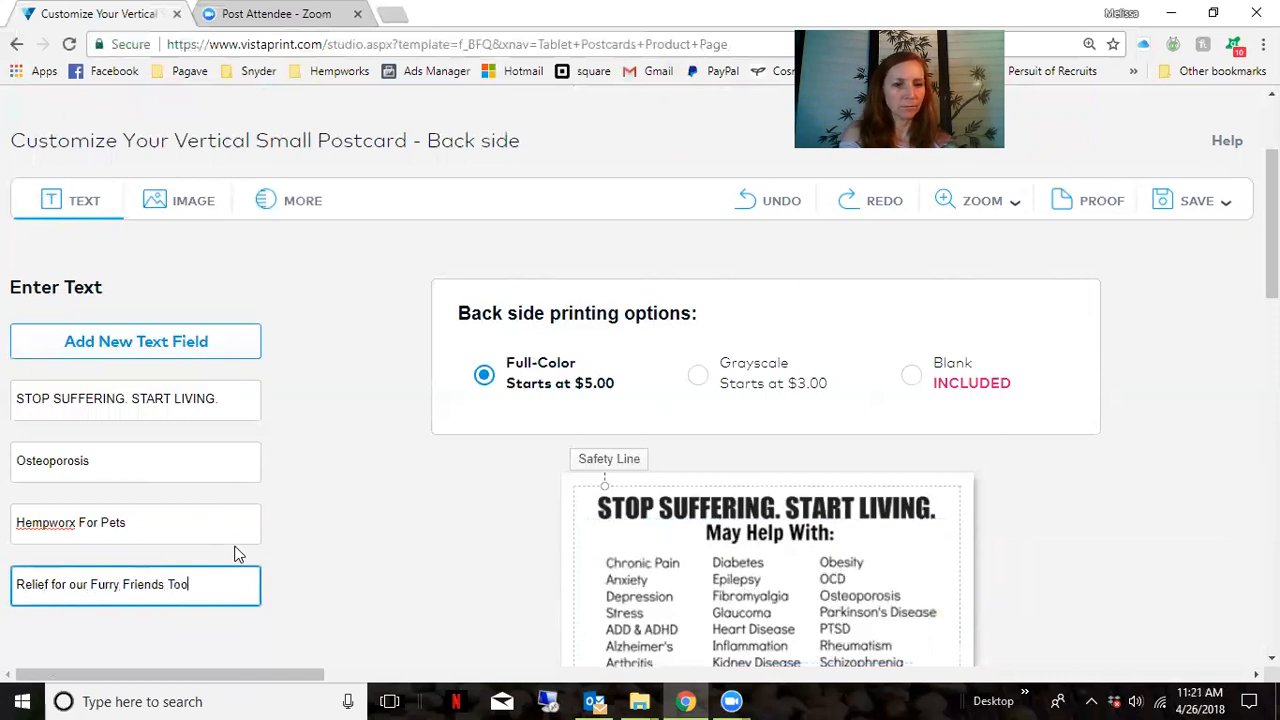
left_click(283, 598)
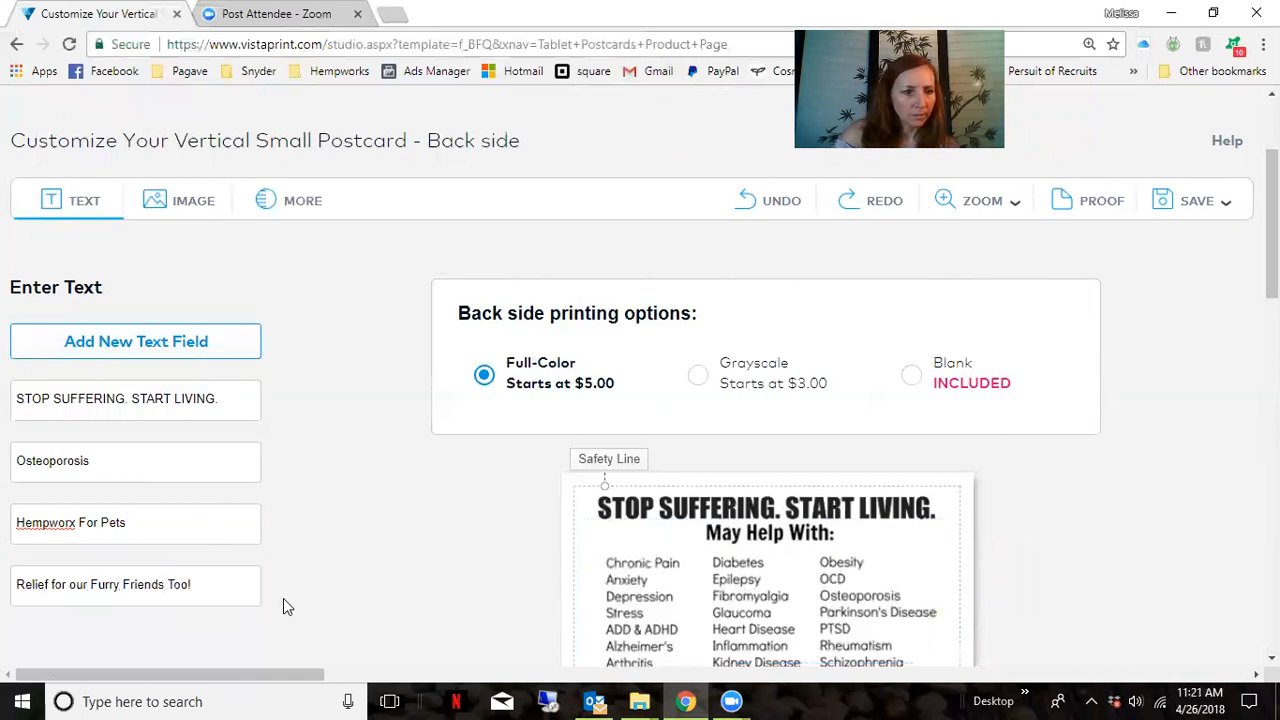
- Move "Hempworx For Pets" beside the pet products image and place "Relief for our Furry Friends Too!" directly beneath it
scroll(286, 600, "down", 3)
scroll(530, 548, "down", 2)
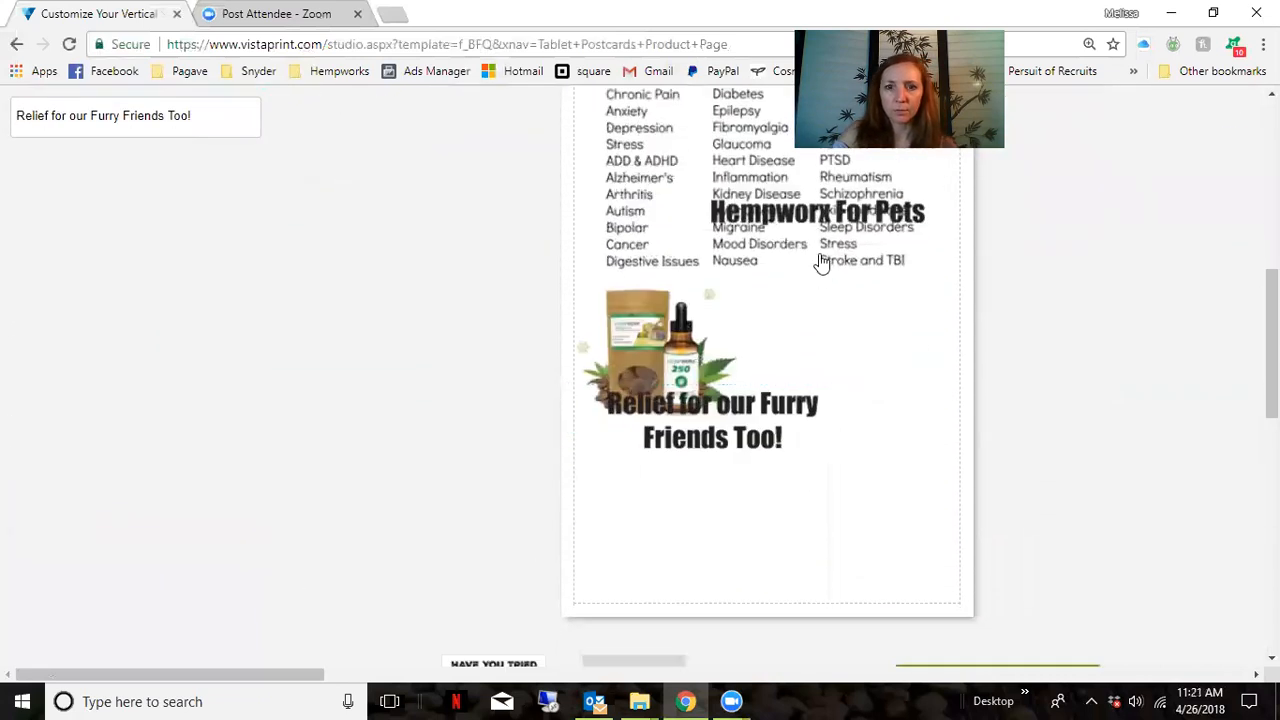
left_click_drag(820, 220, 842, 320)
left_click_drag(750, 412, 848, 373)
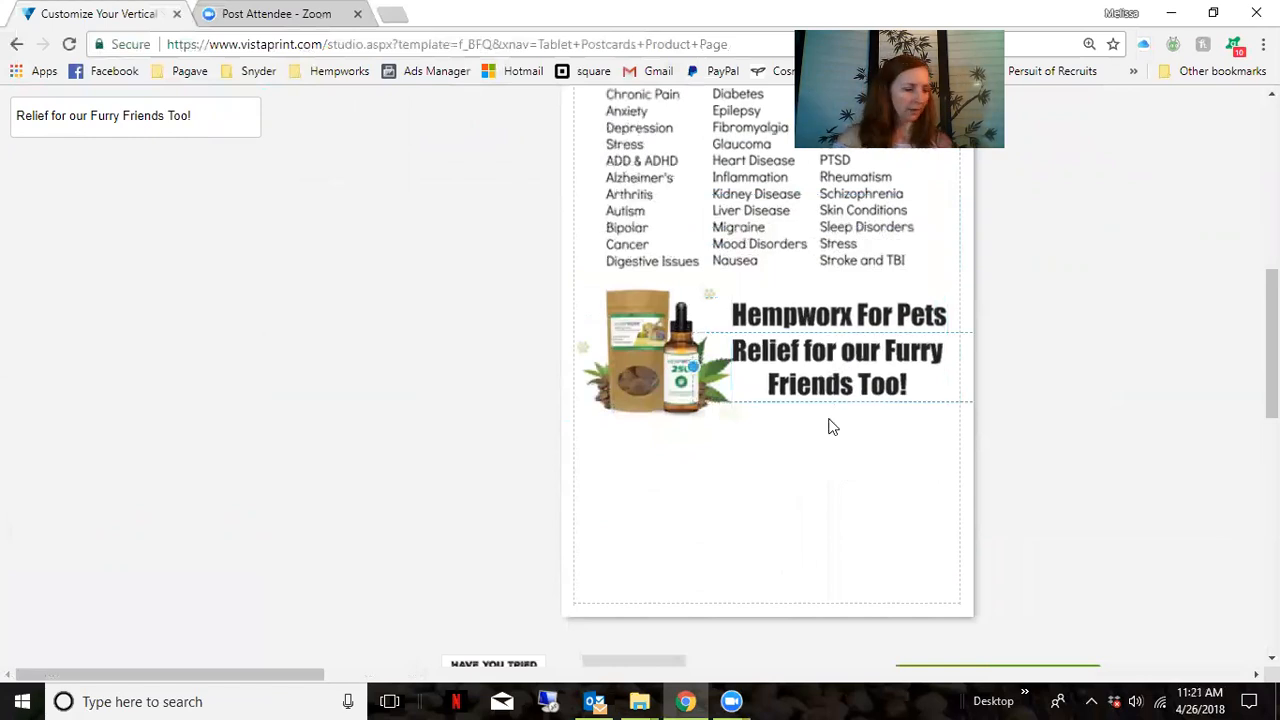
left_click(811, 498)
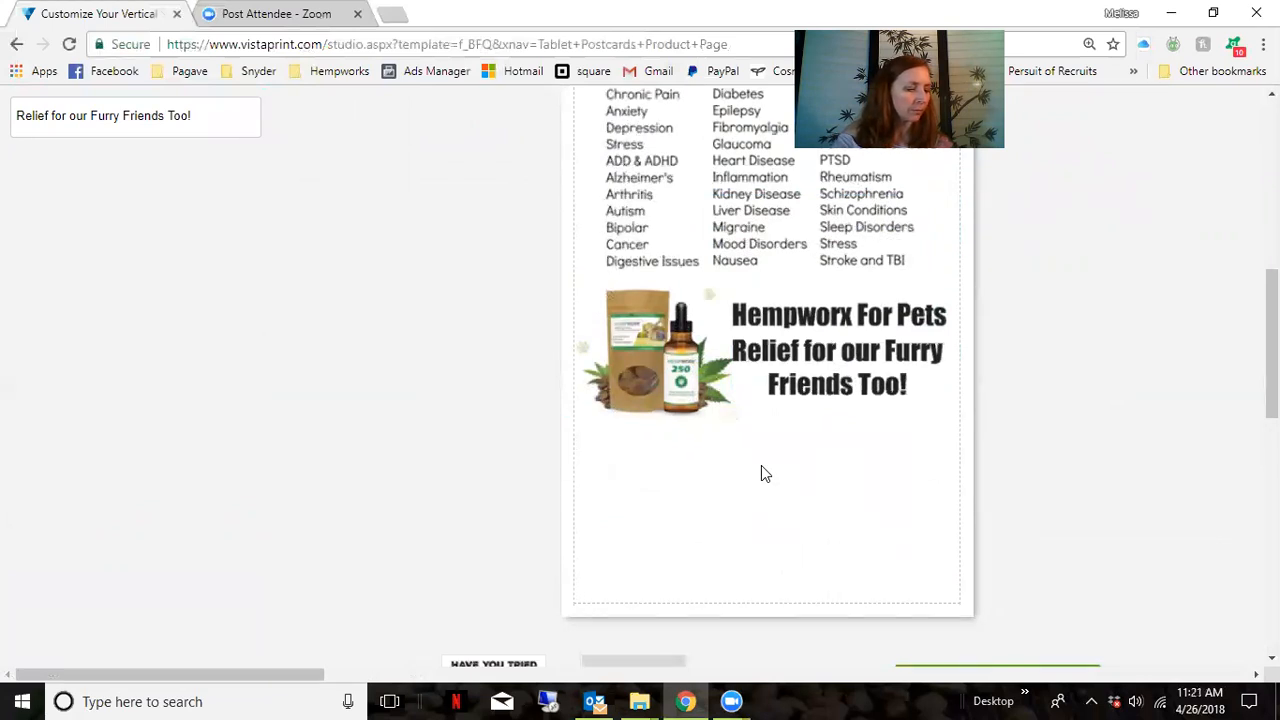
- Add a rectangle shape to the postcard's back side
scroll(553, 531, "up", 3)
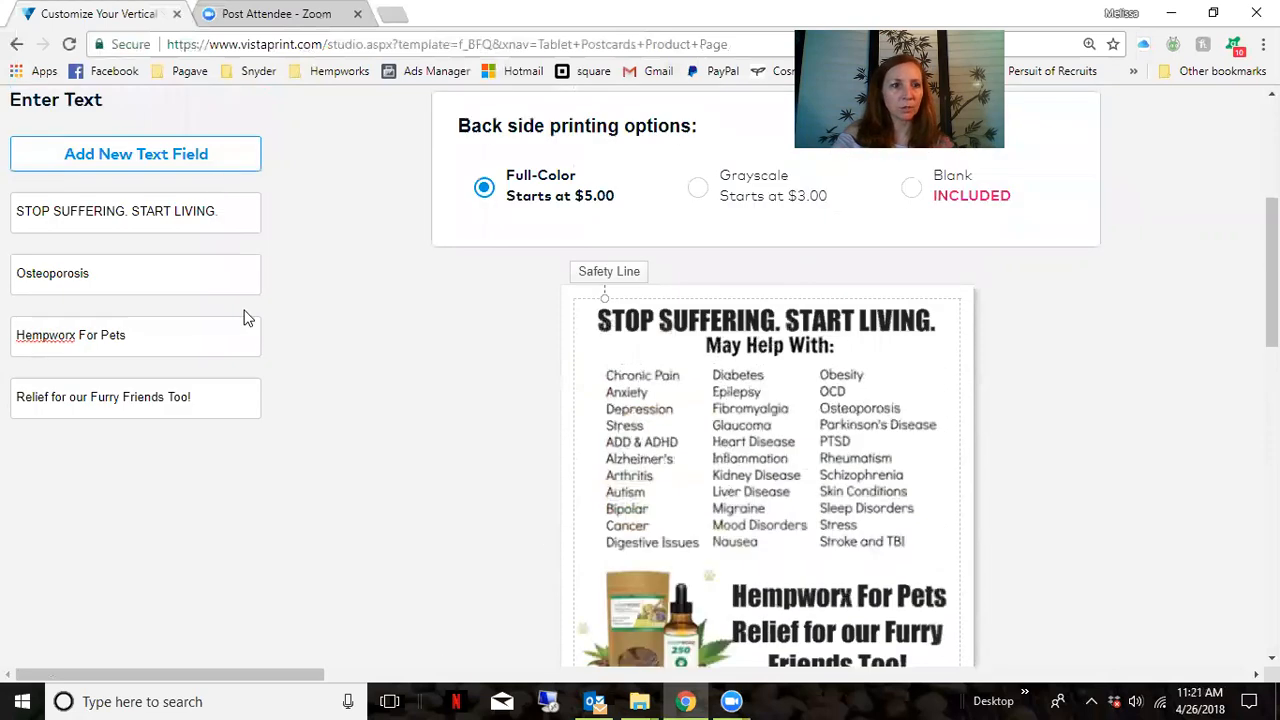
scroll(245, 310, "up", 3)
left_click(290, 308)
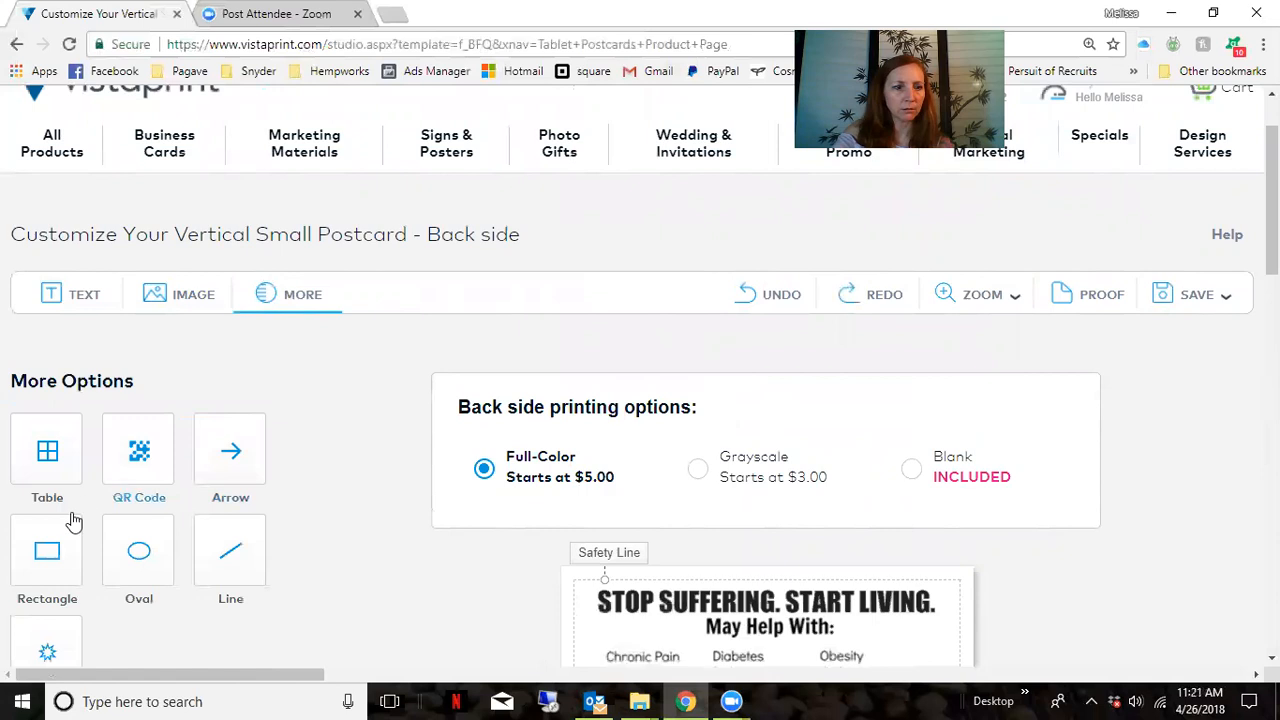
scroll(334, 430, "down", 8)
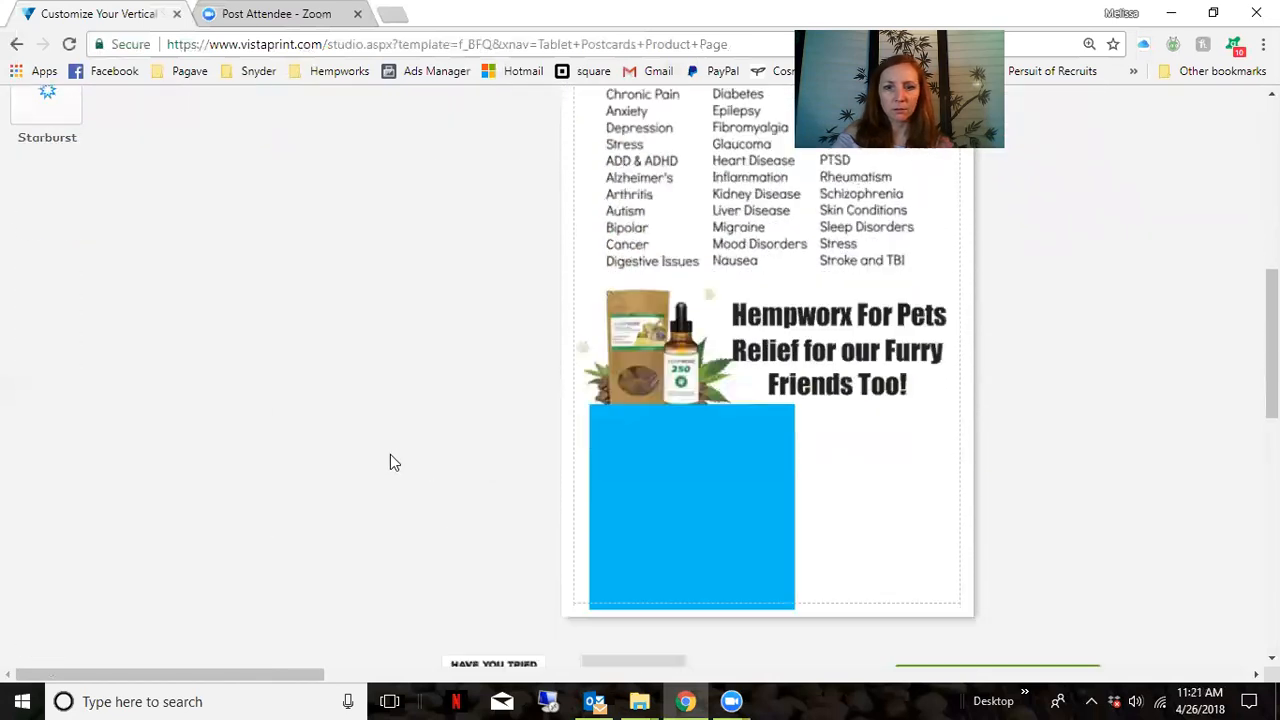
- Reshape the blue rectangle into a wide, short band spanning the safety area's width, placed just below the pet products section
left_click(758, 330)
mouse_move(792, 377)
left_mouse_down()
mouse_move(883, 277)
mouse_move(950, 251)
left_mouse_up()
left_click_drag(588, 205, 577, 208)
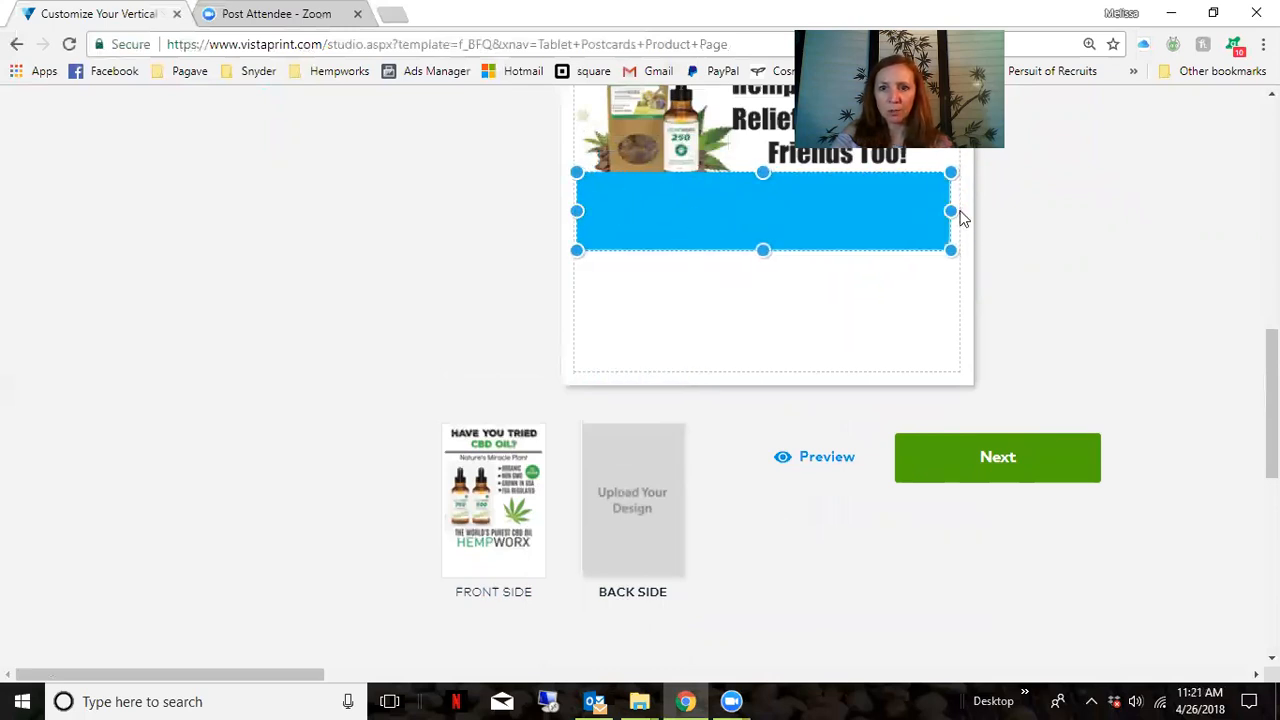
left_click_drag(955, 213, 960, 211)
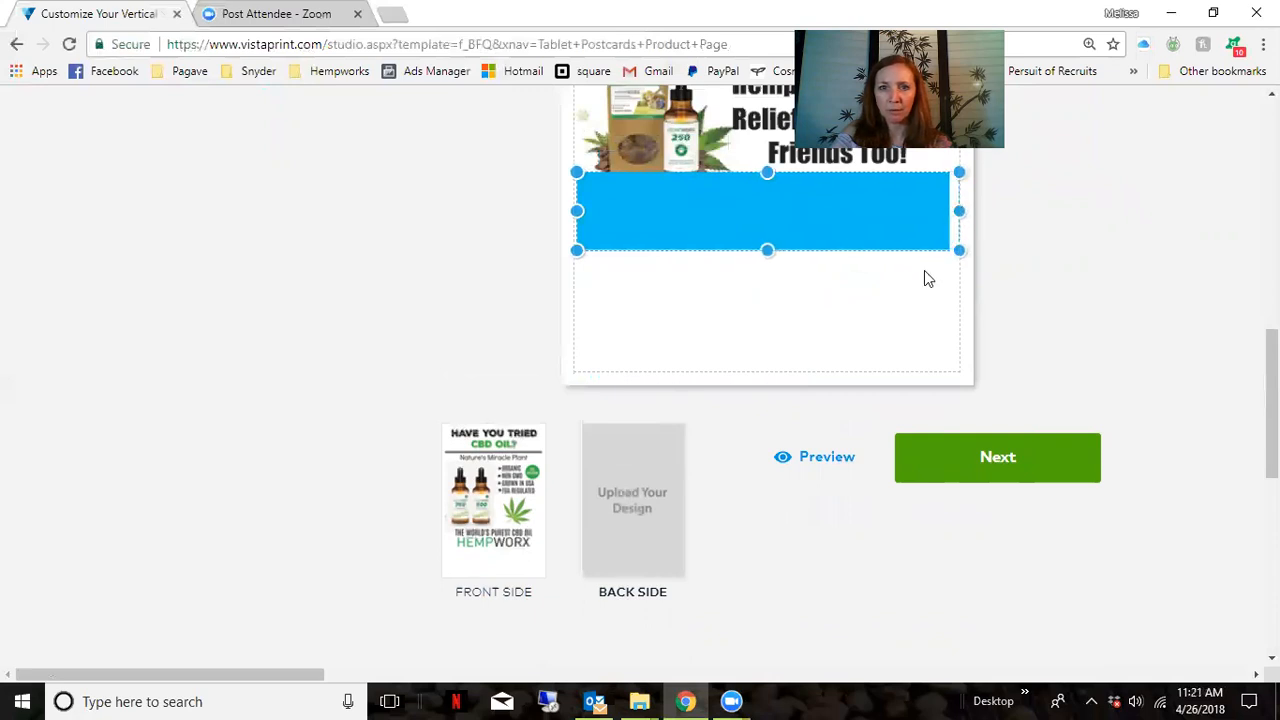
left_click_drag(797, 228, 797, 238)
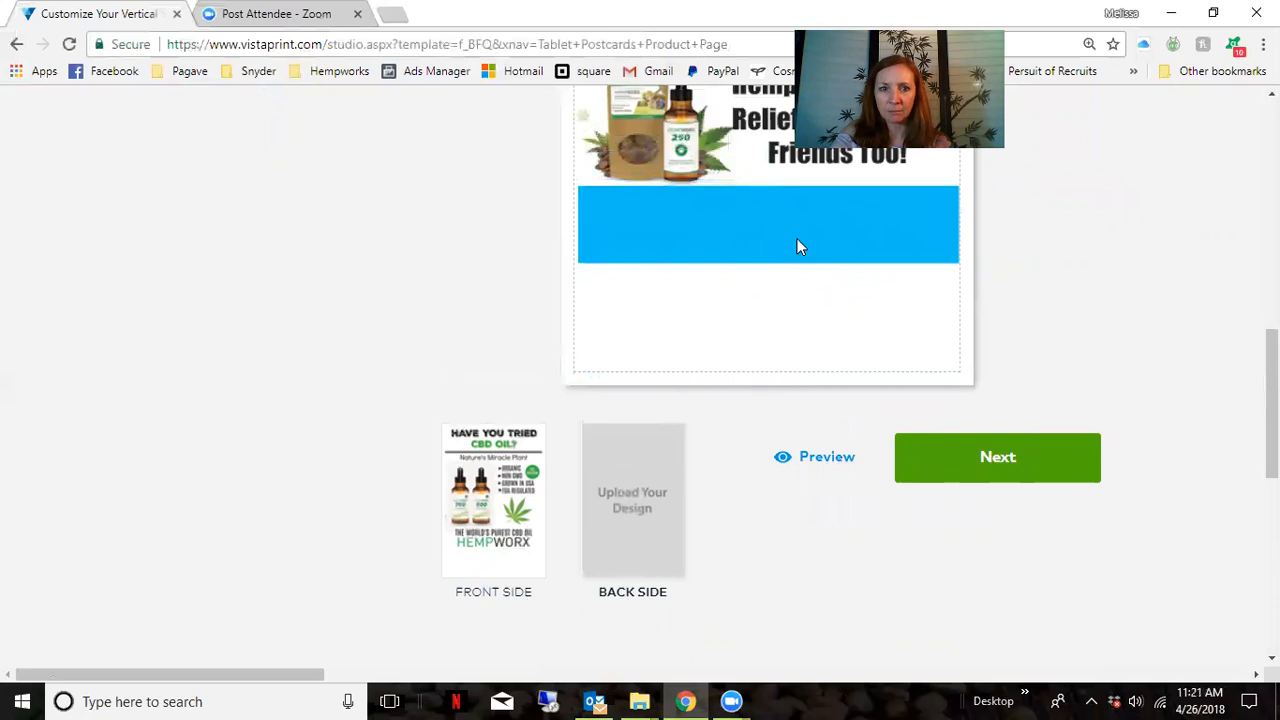
left_click(791, 334)
- Change the fill color of the blue rectangle below the pet products section to dark green
scroll(791, 334, "up", 3)
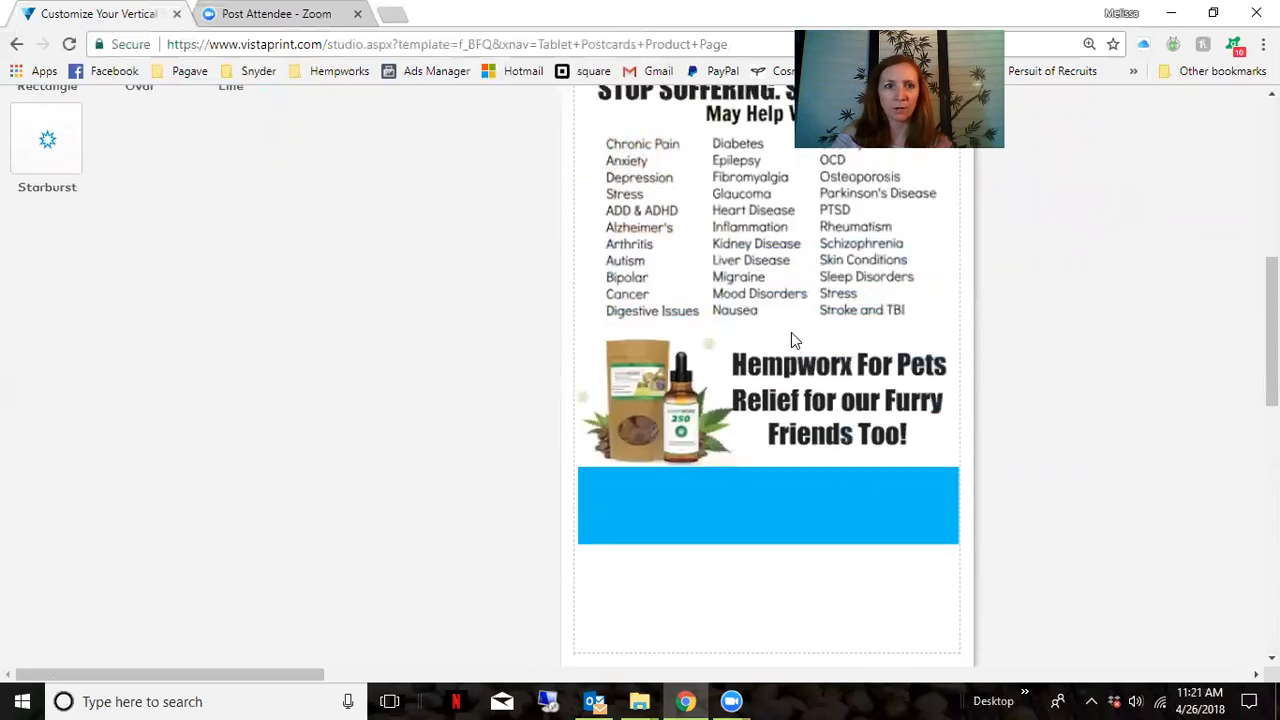
scroll(486, 371, "up", 2)
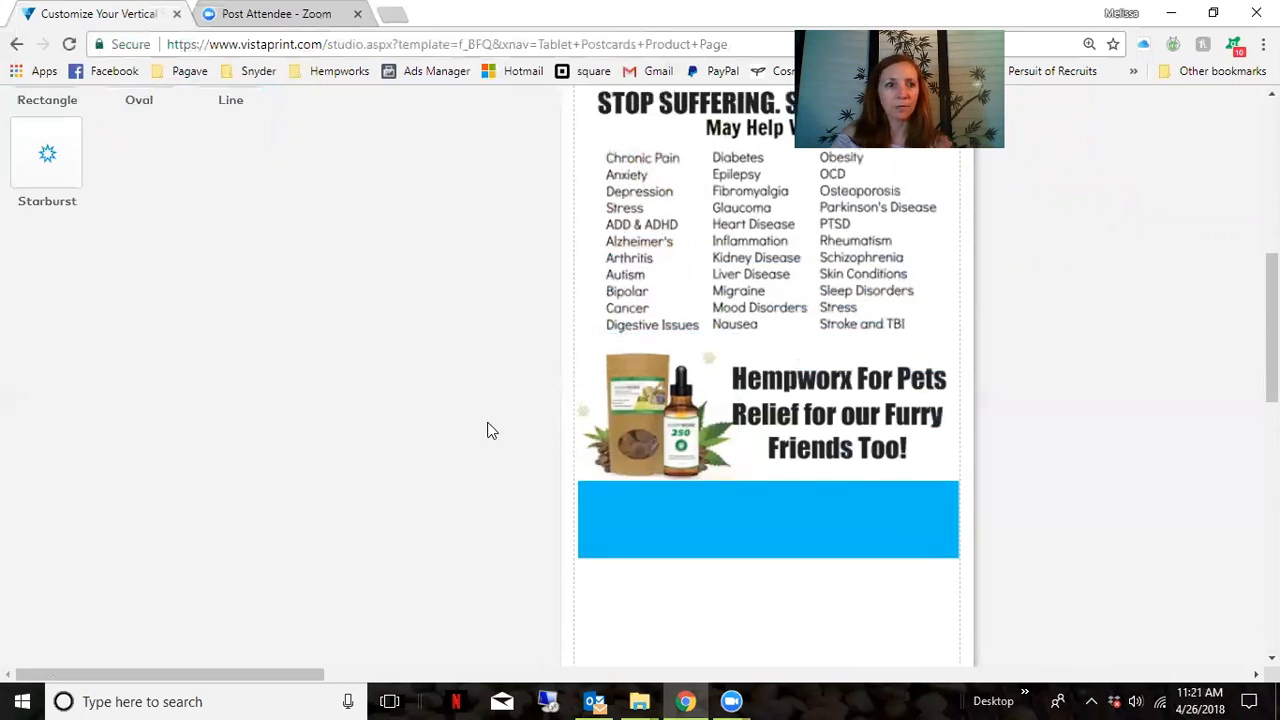
scroll(763, 360, "down", 4)
left_click(746, 306)
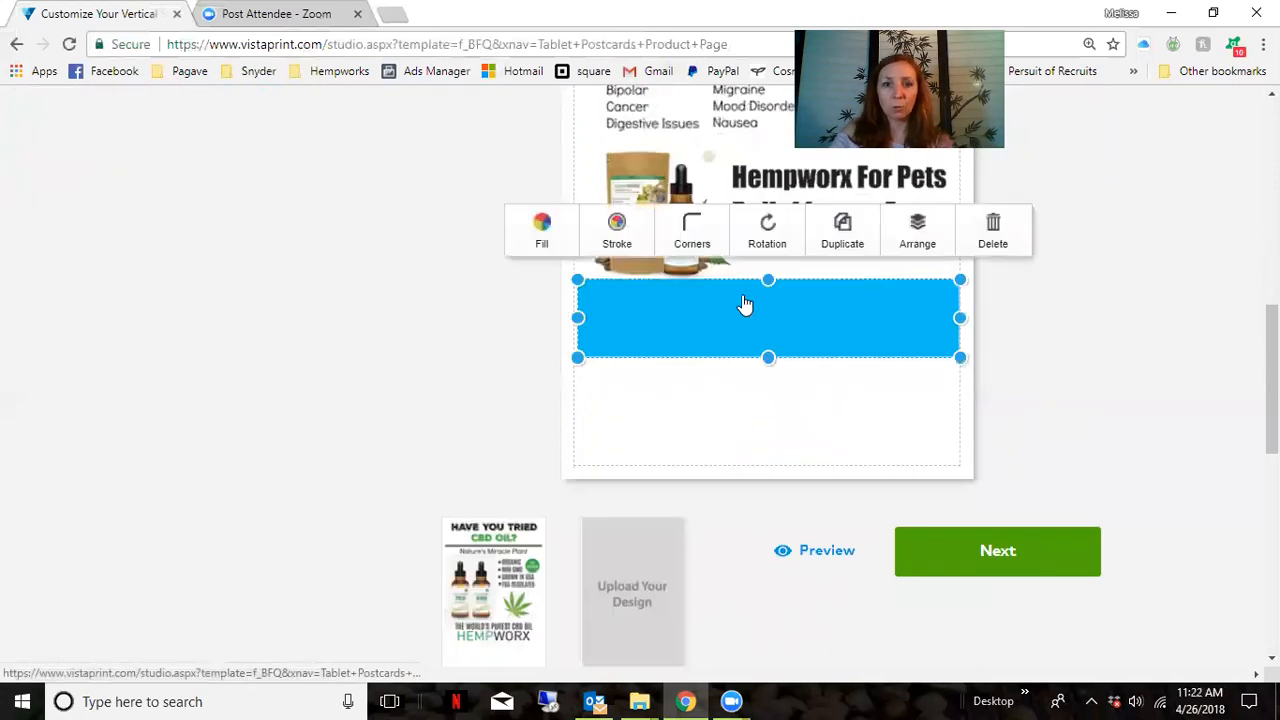
left_click(617, 222)
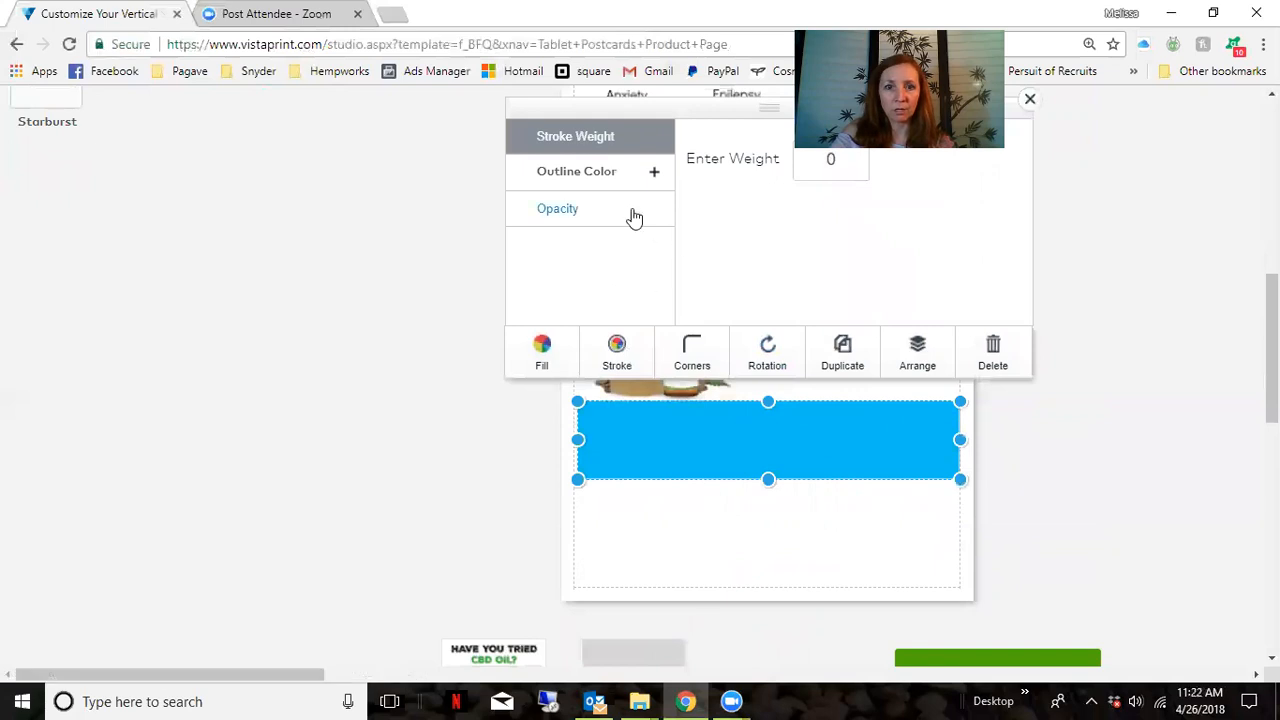
left_click(627, 210)
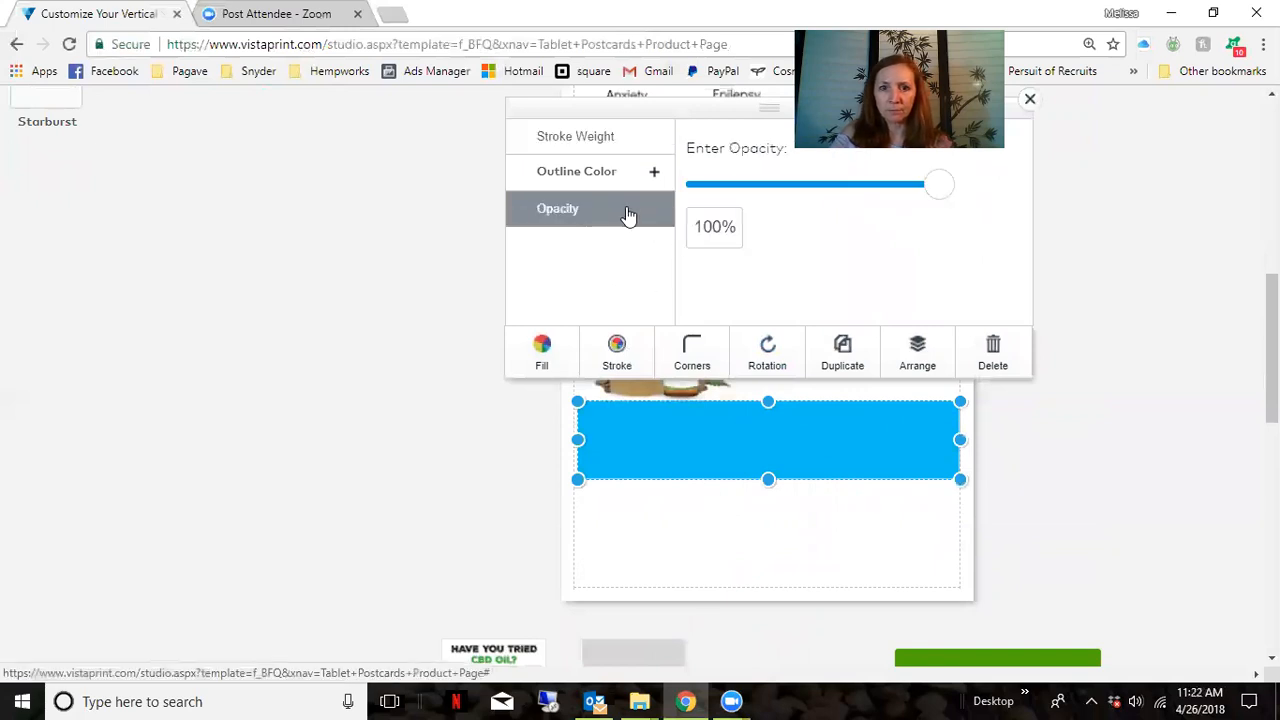
left_click(542, 348)
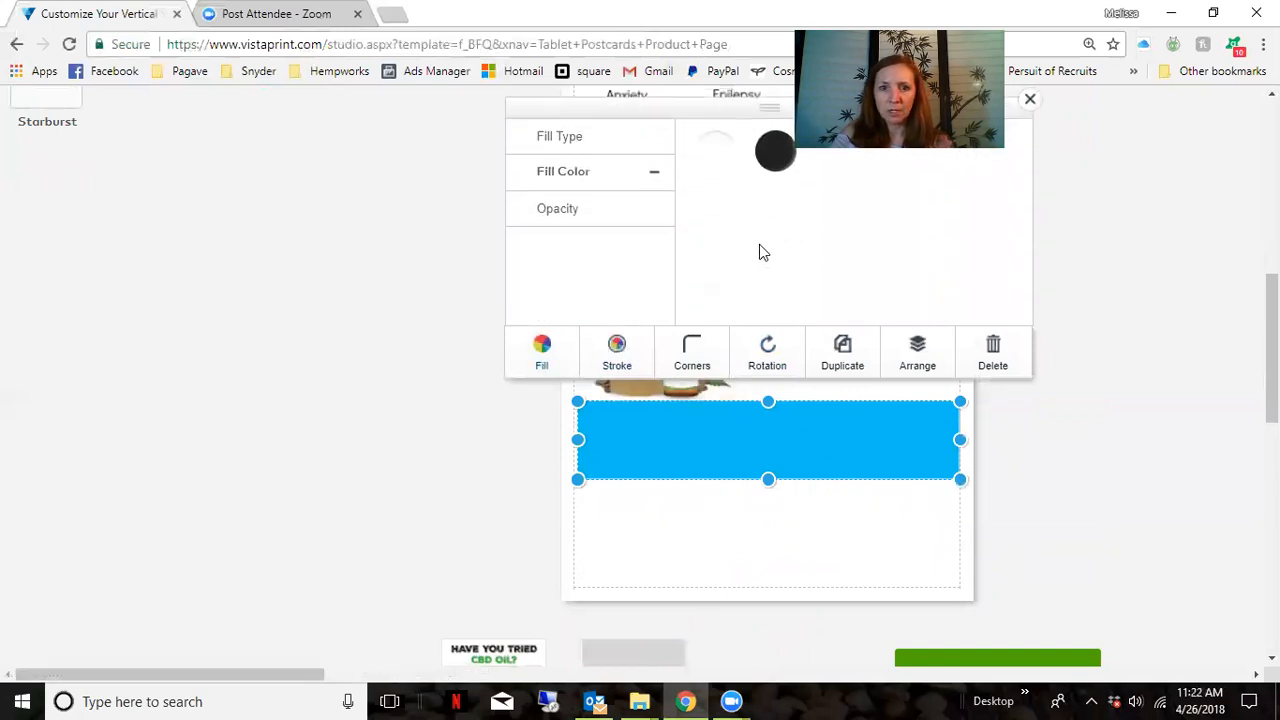
left_click(598, 259)
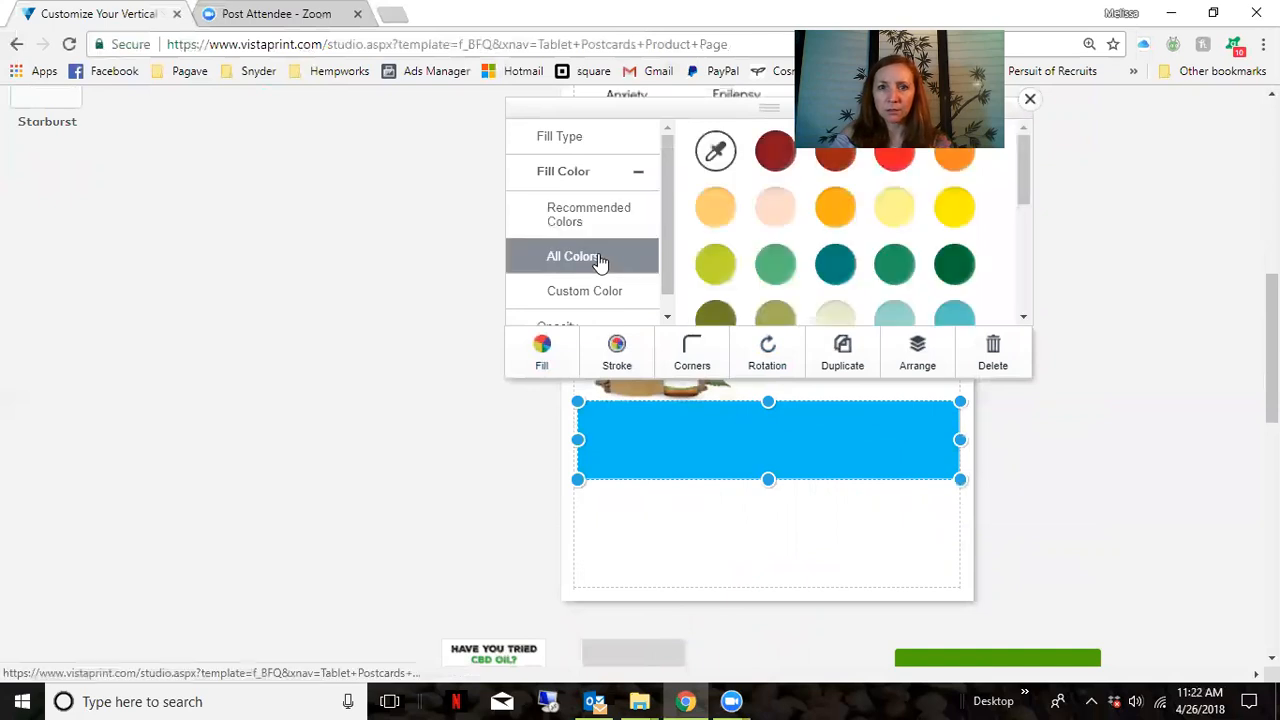
left_click(957, 263)
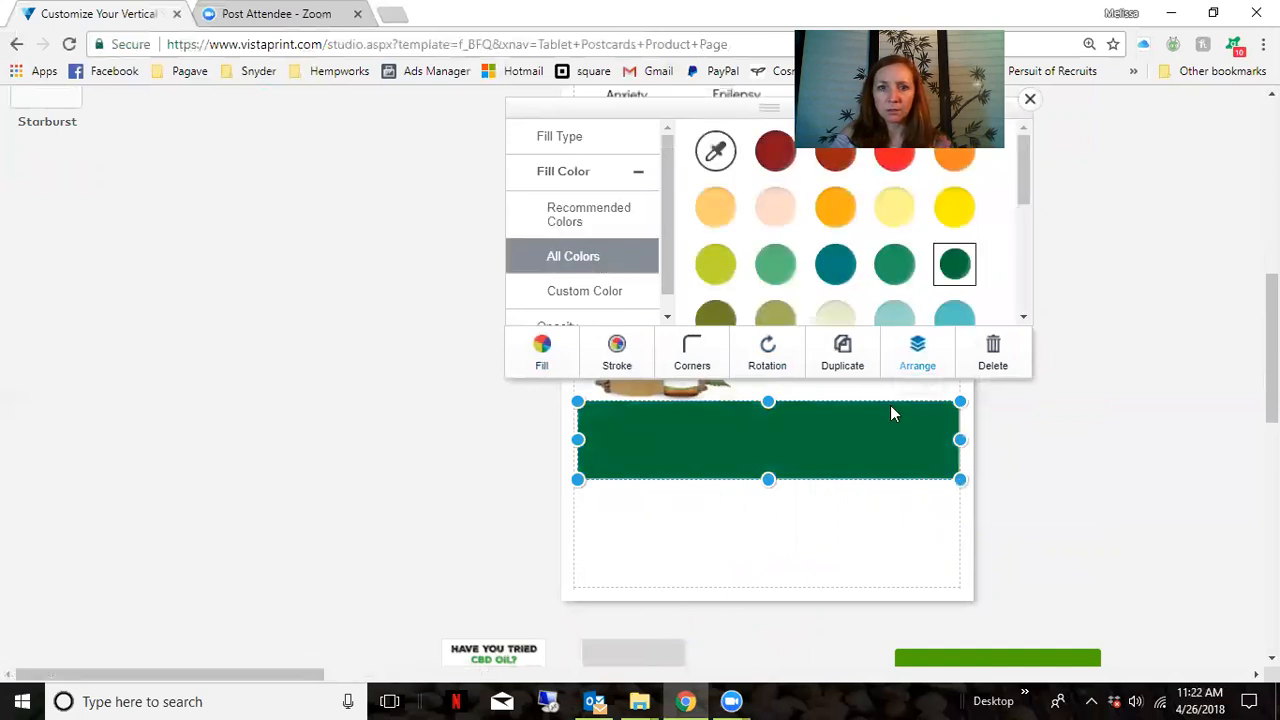
left_click(826, 571)
- Add a new text field reading "Learn More!" to the postcard's back side
scroll(161, 208, "up", 6)
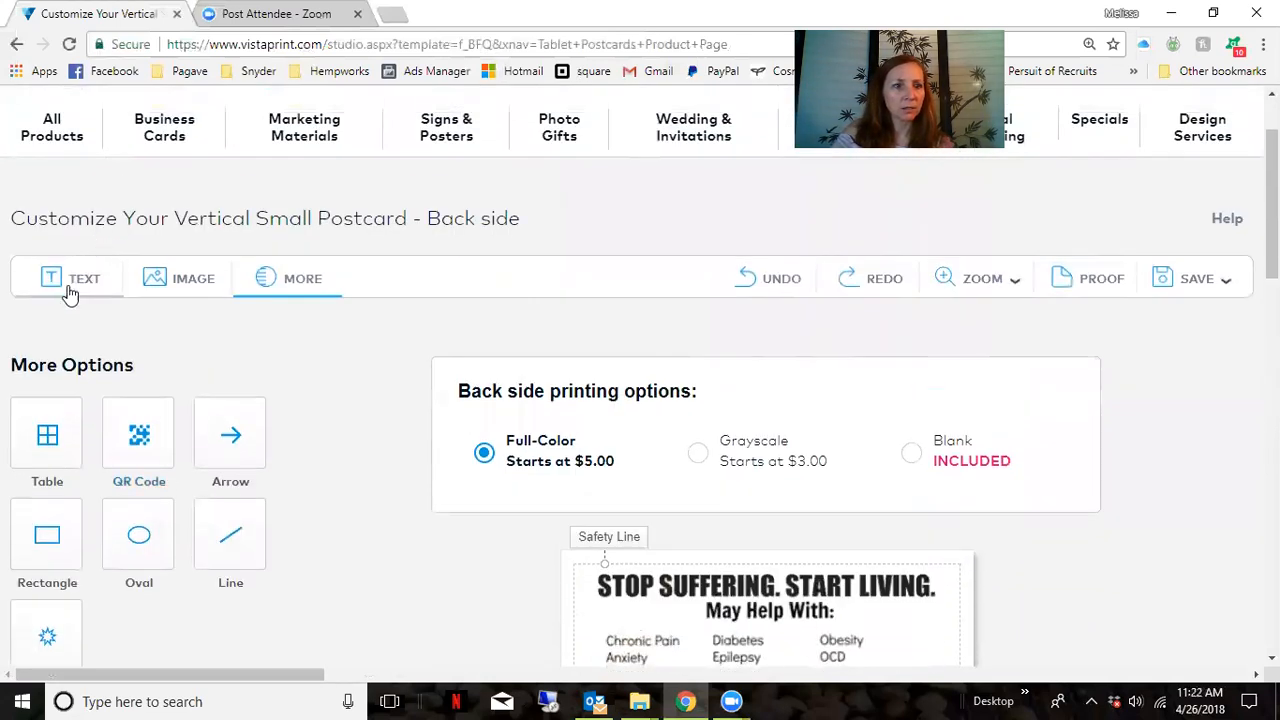
left_click(70, 285)
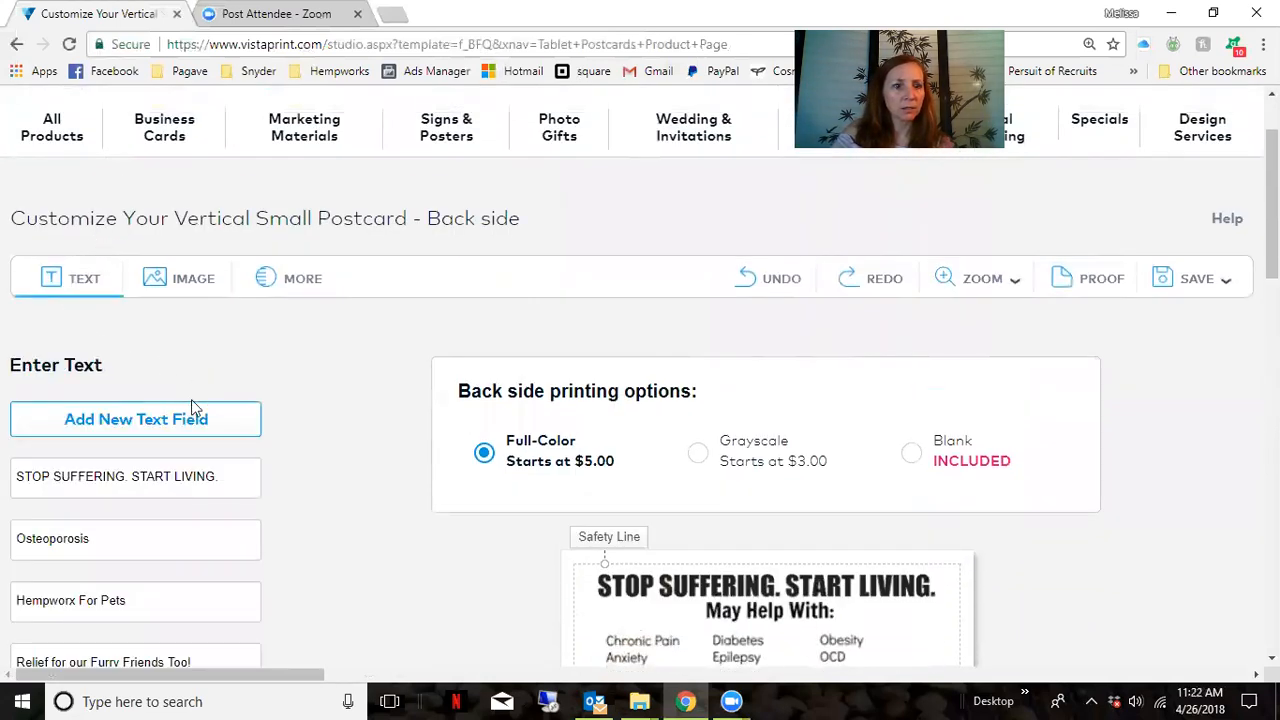
scroll(185, 423, "down", 2)
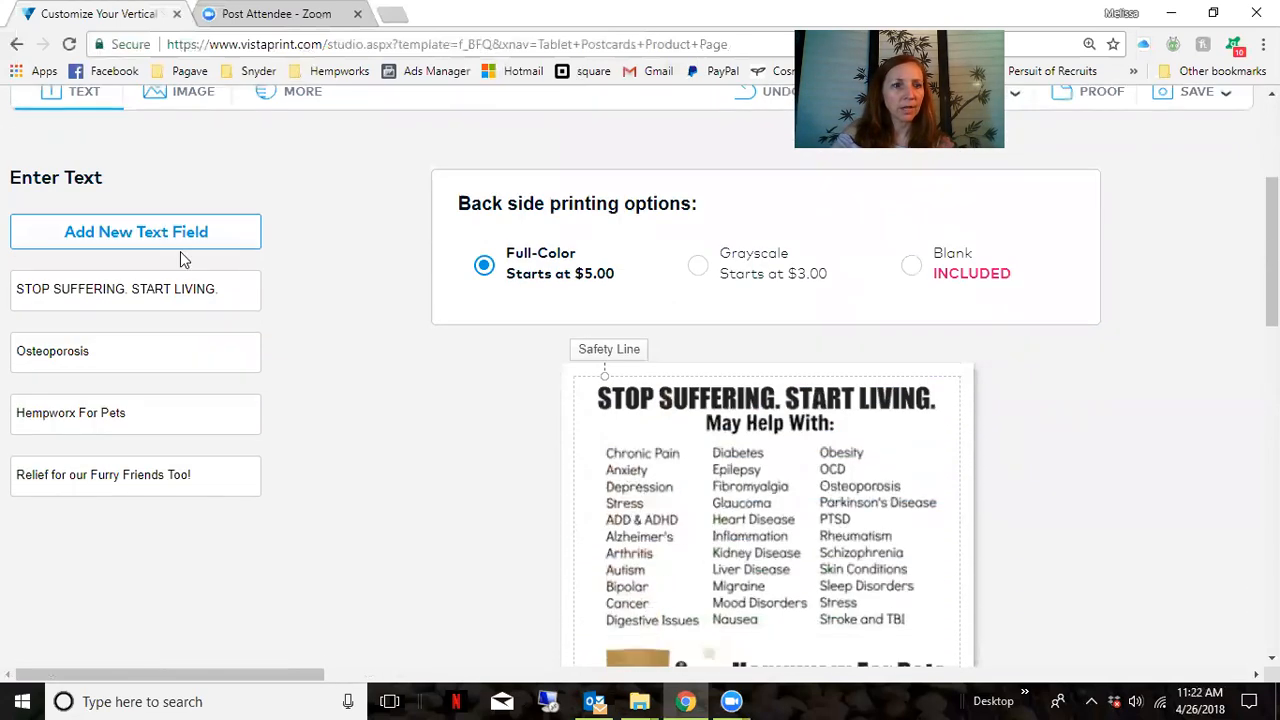
left_click(178, 233)
left_click(135, 537)
type("Learn More!")
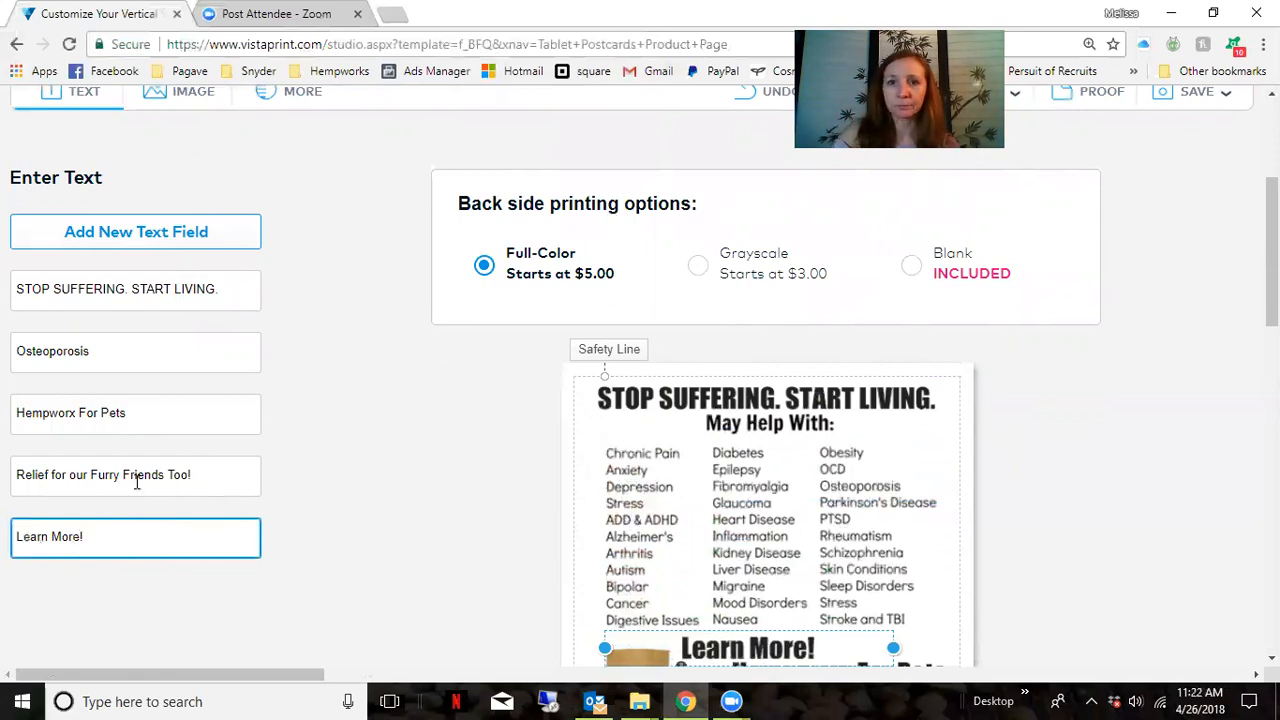
scroll(135, 495, "down", 1)
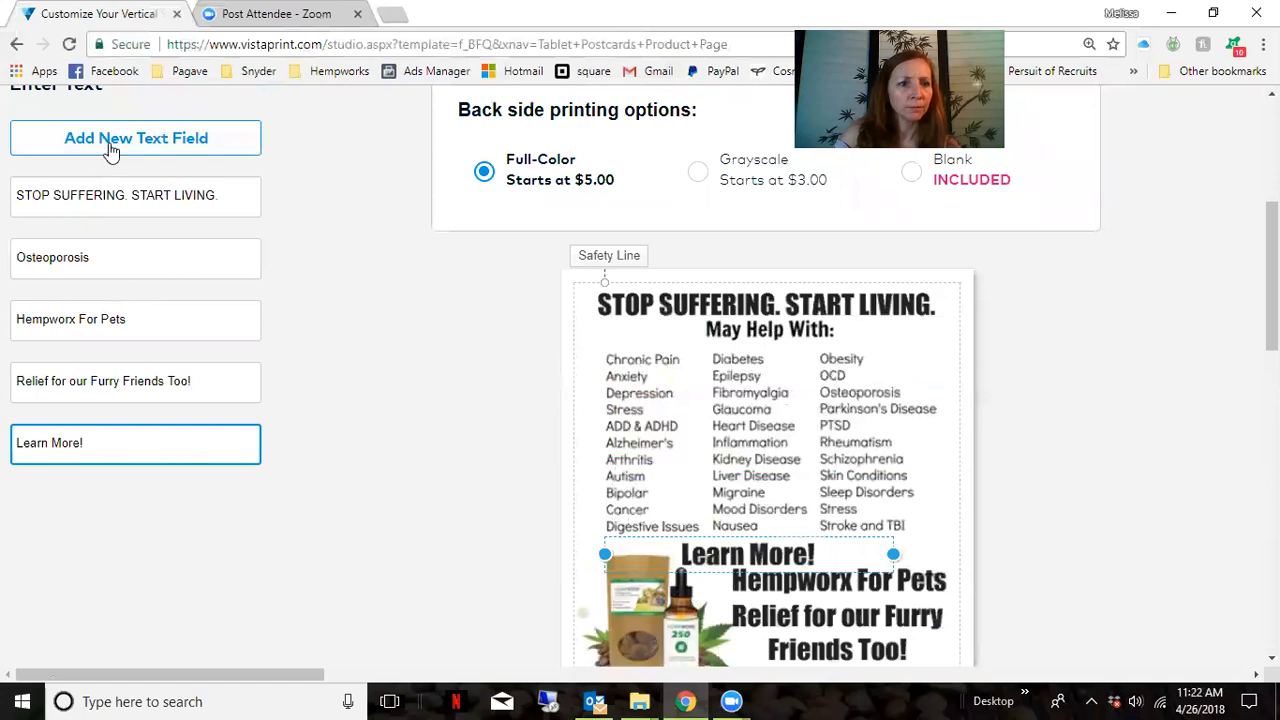
left_click(108, 142)
left_click(118, 505)
type("www.facebook.com")
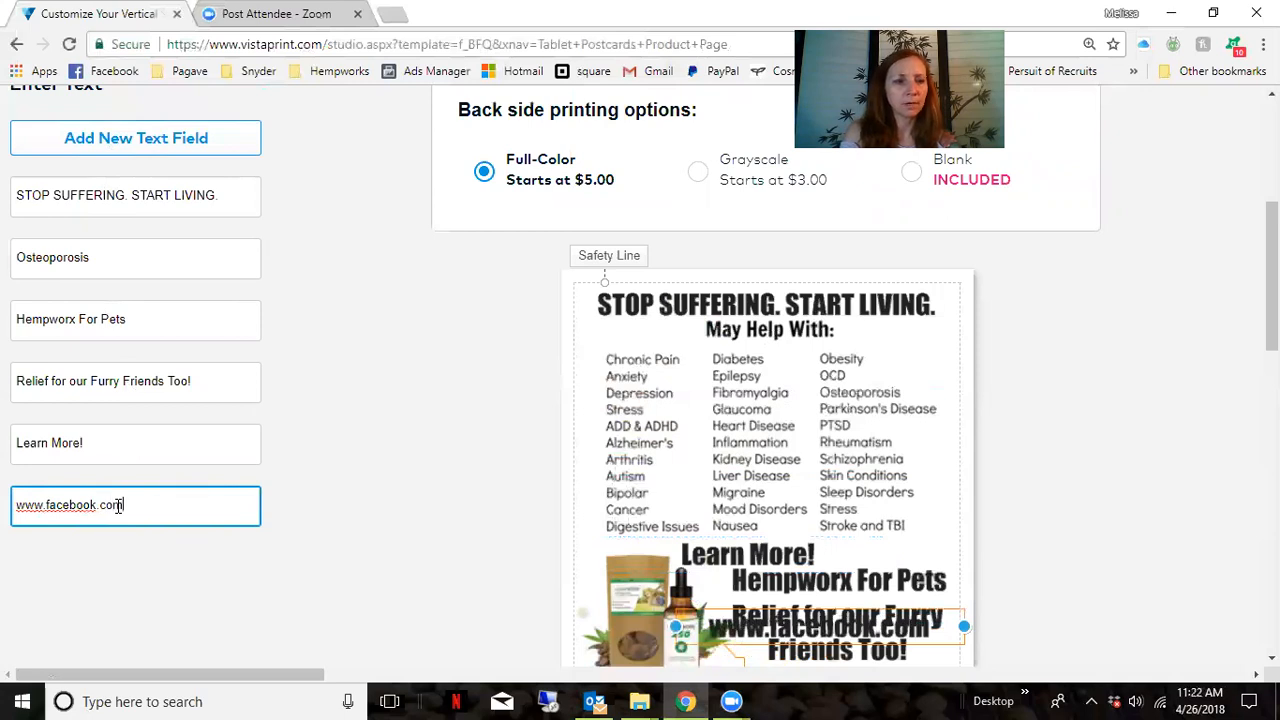
type("/groups")
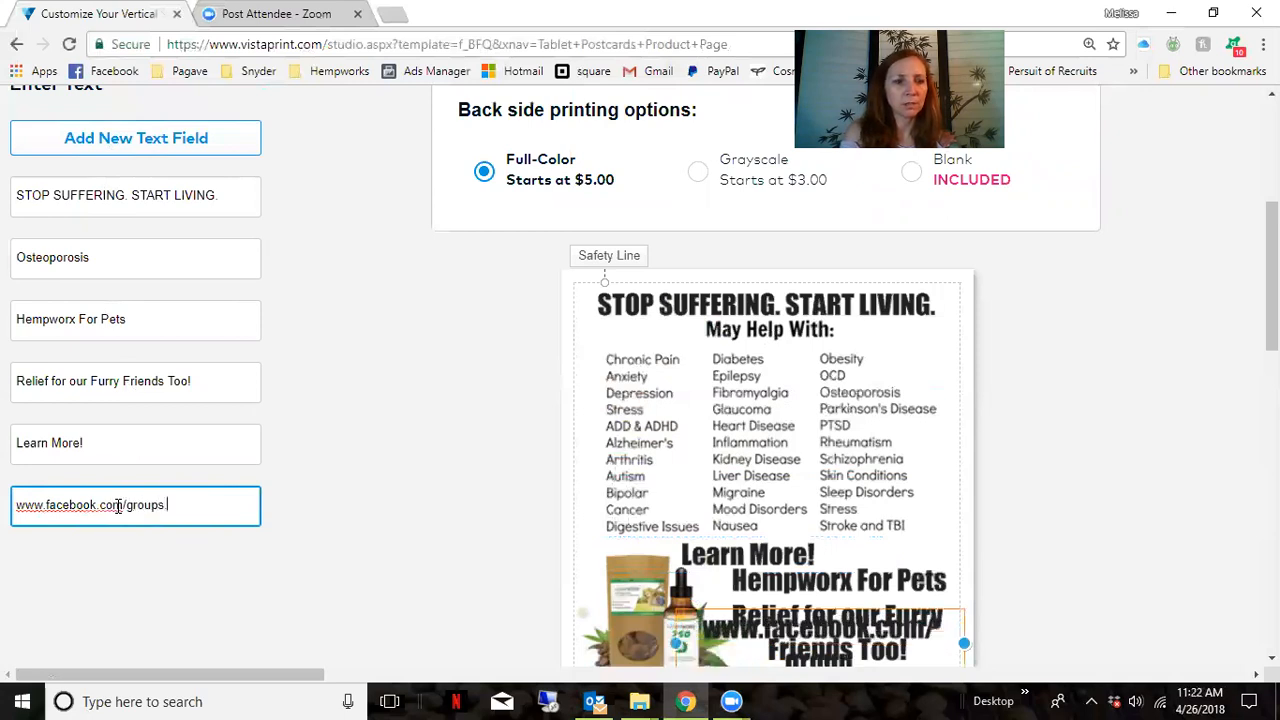
type("/cbd")
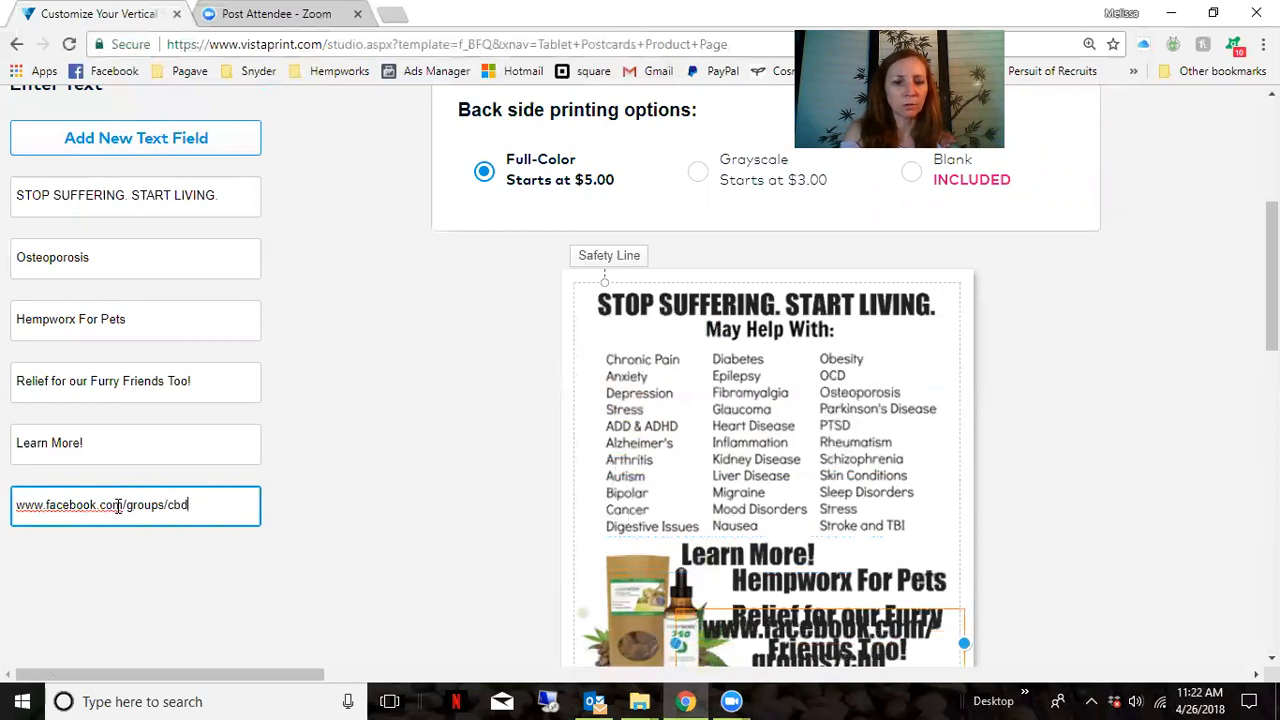
type("10oil101")
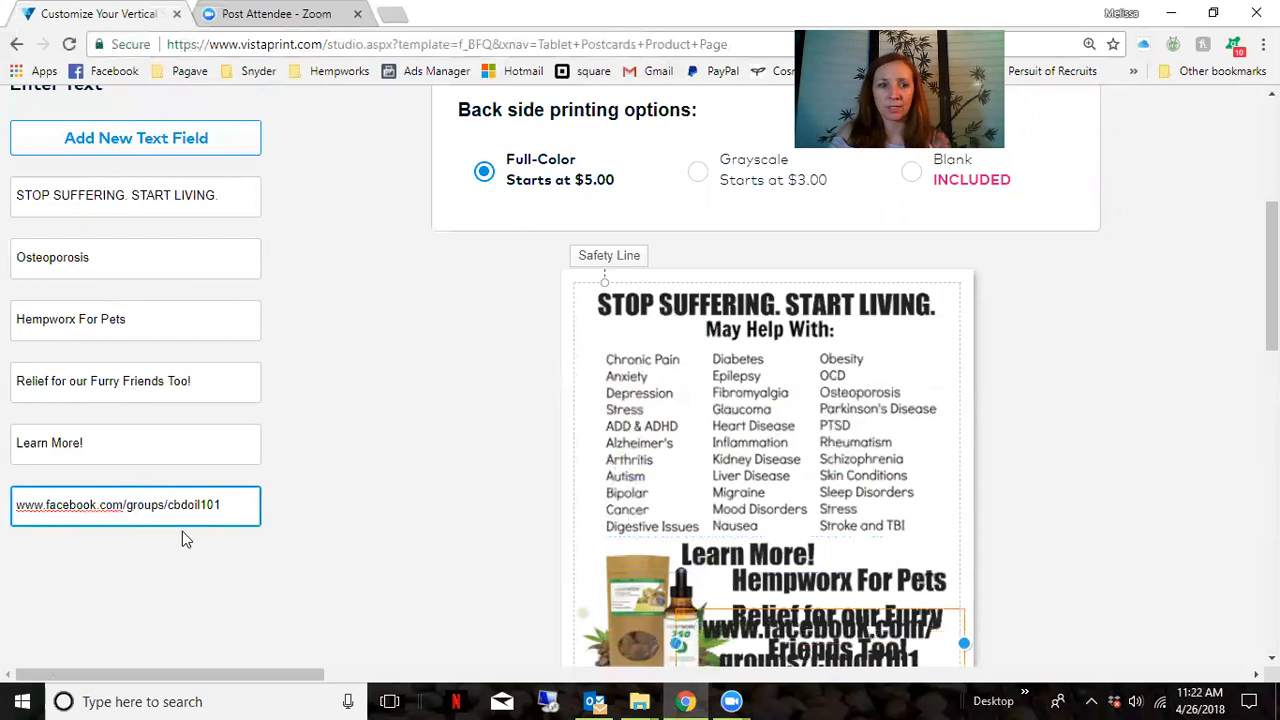
- Copy the Facebook group address, open it in a new browser tab to check it, and return to the postcard design
left_click_drag(236, 505, 2, 505)
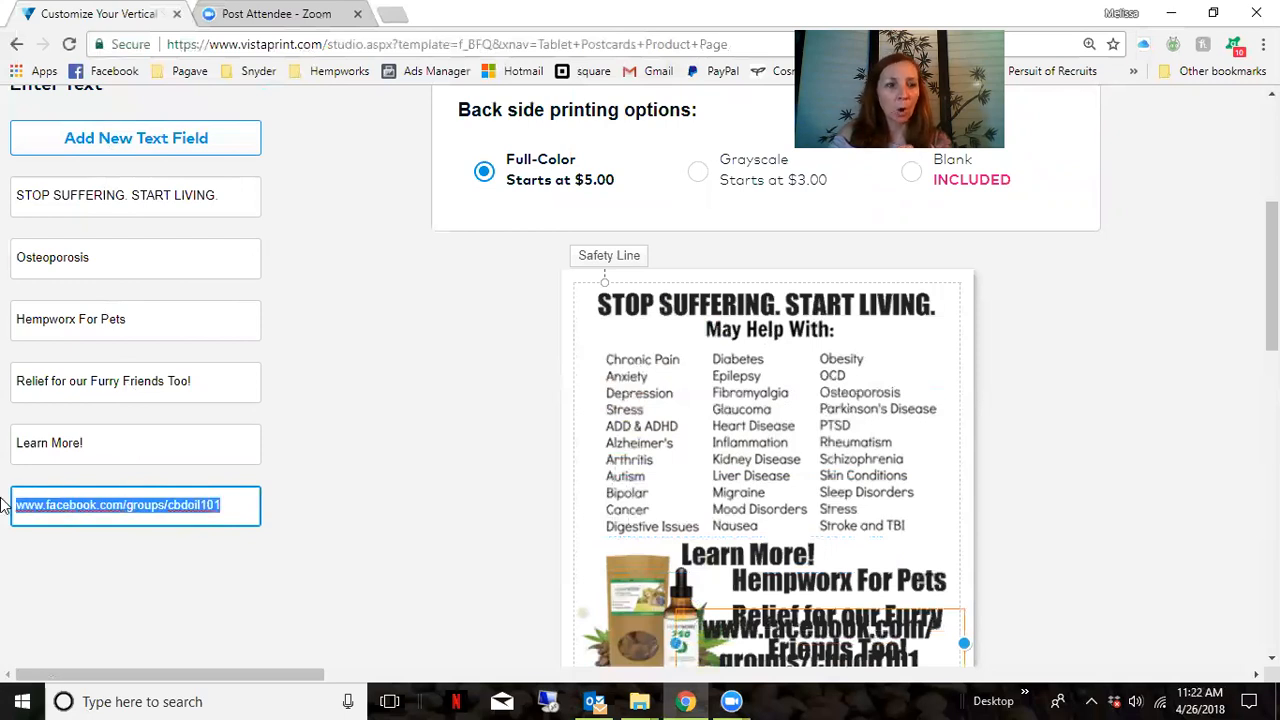
right_click(94, 507)
left_click(140, 288)
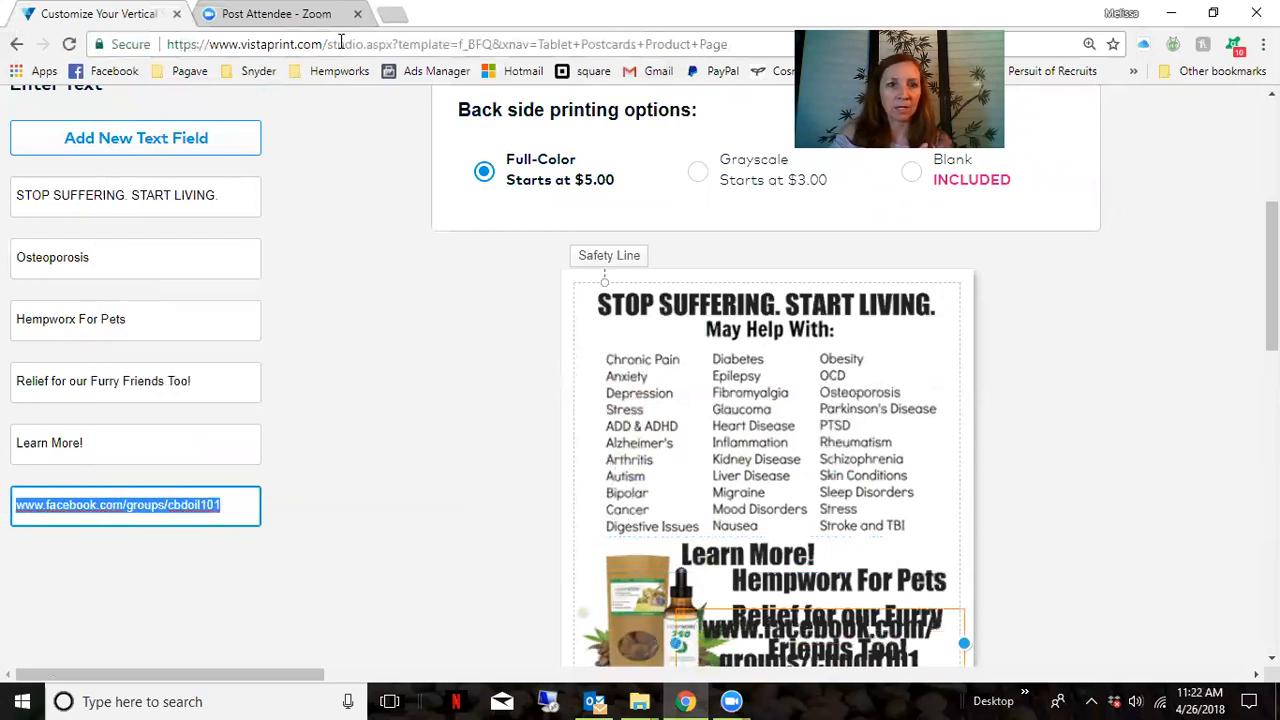
left_click(390, 15)
right_click(450, 43)
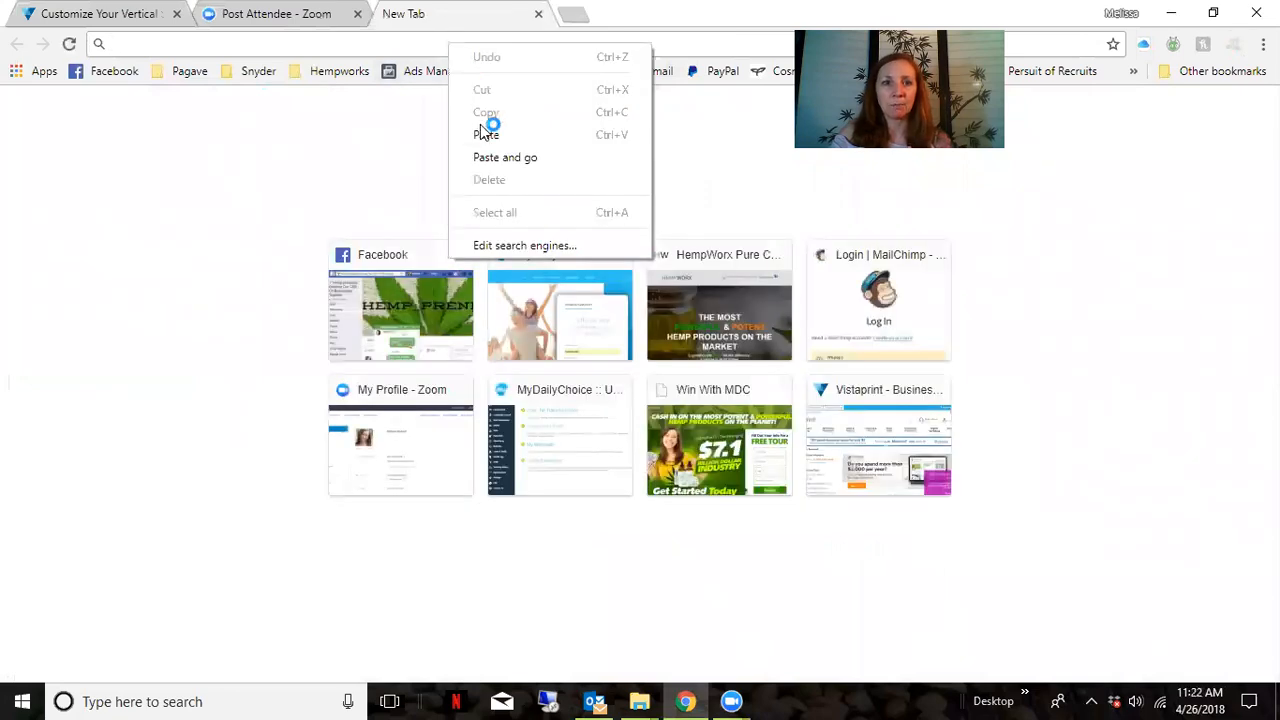
left_click(486, 124)
key("Return")
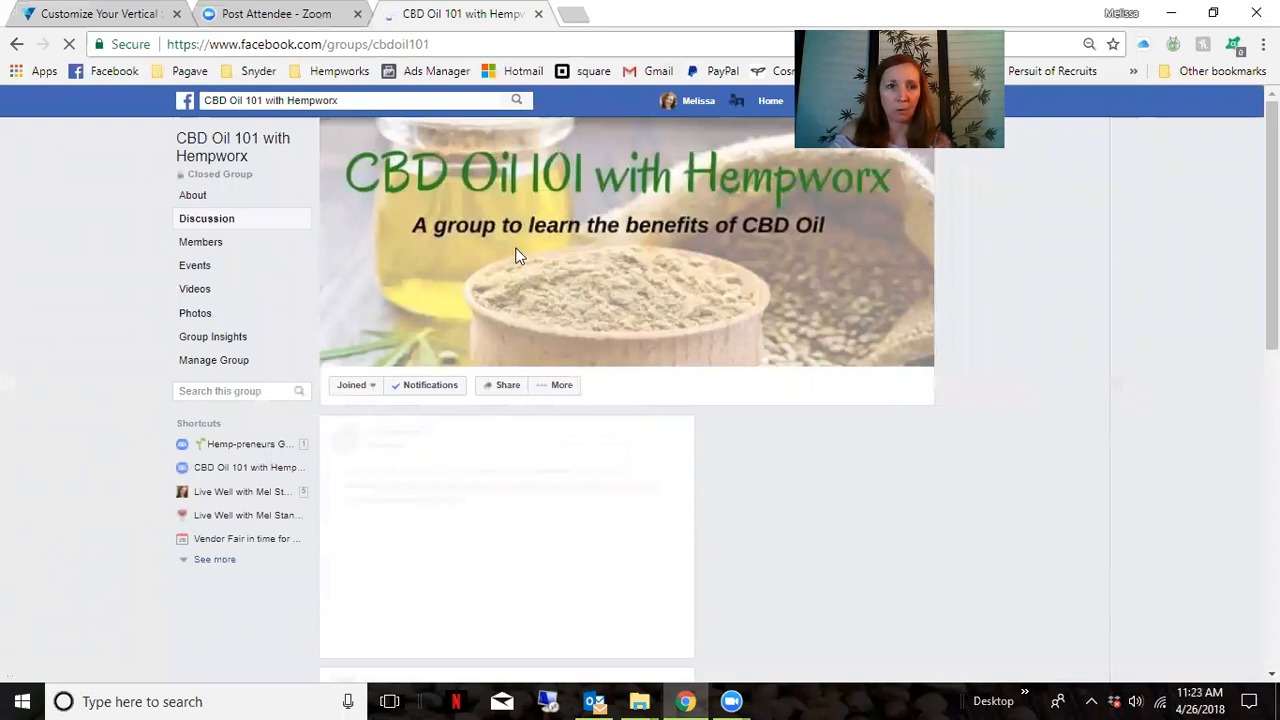
left_click(108, 20)
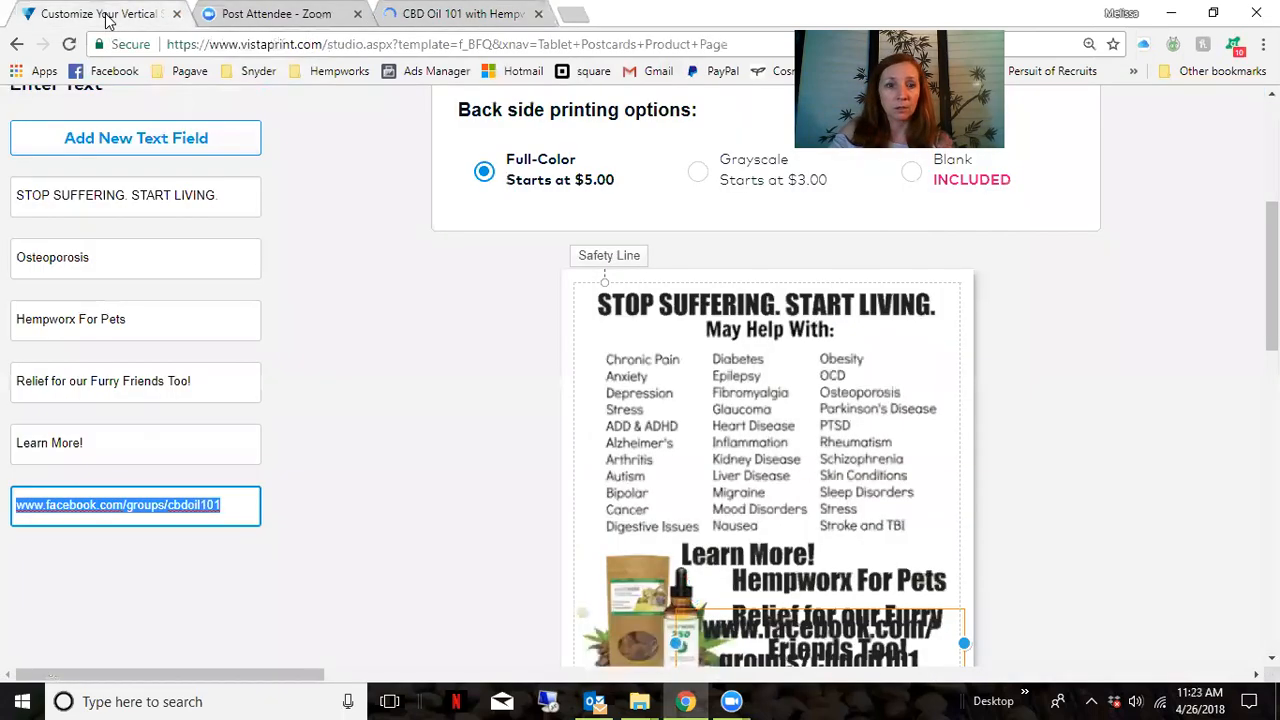
- Move "Learn More!" onto the green band with the Facebook address beneath it, and color "Learn More!" white
scroll(838, 591, "down", 3)
left_click_drag(798, 362, 752, 488)
left_click_drag(741, 277, 757, 422)
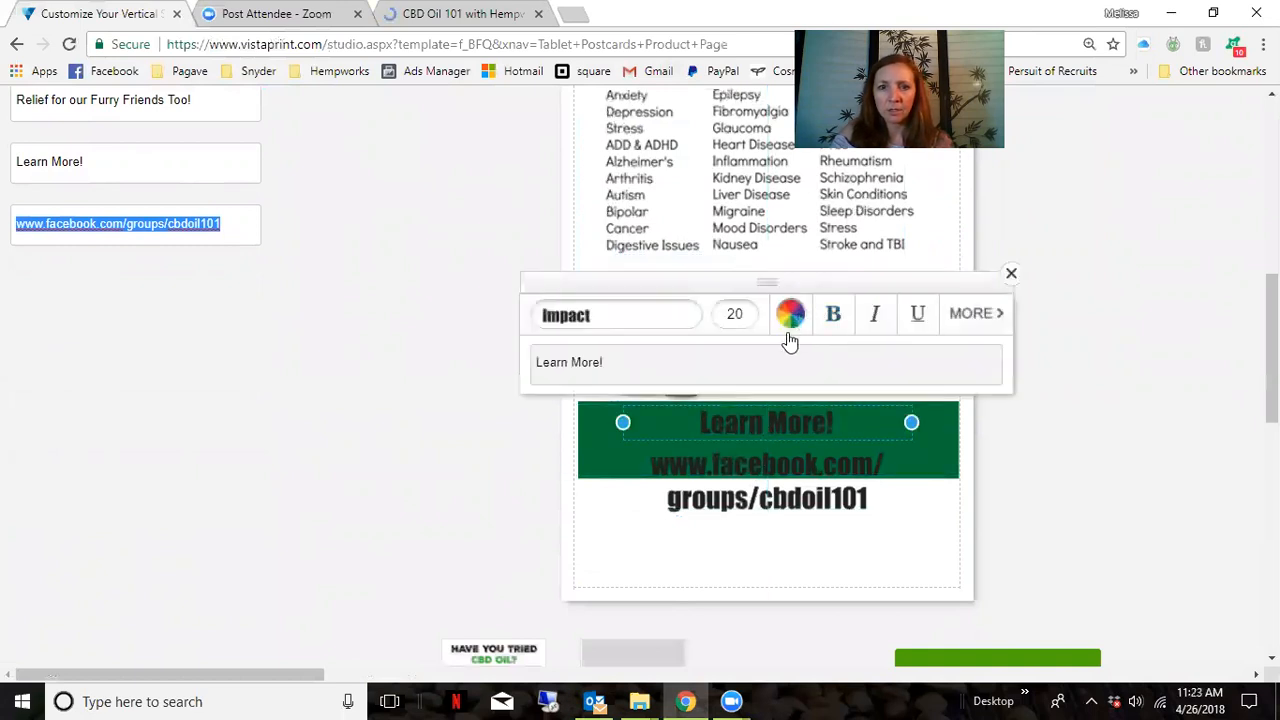
left_click(789, 318)
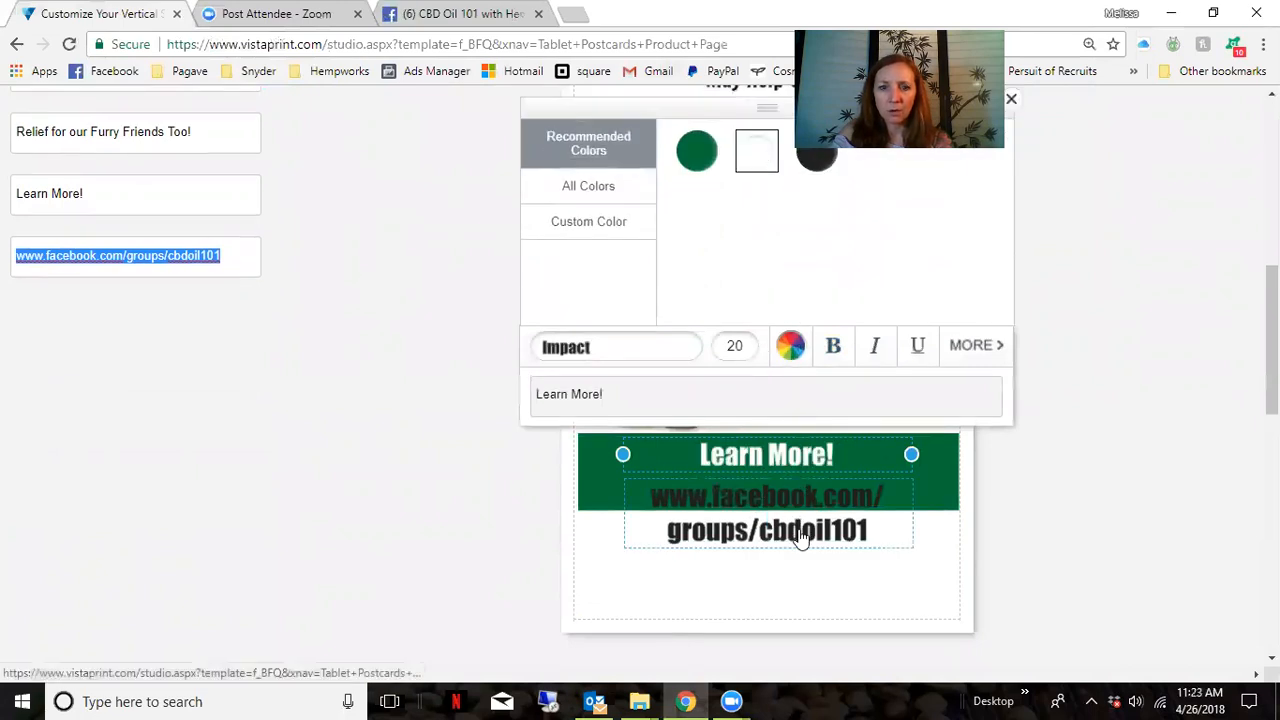
- Set the Facebook address to font size 17 and widen its text box to the full width of the green band
left_click(800, 533)
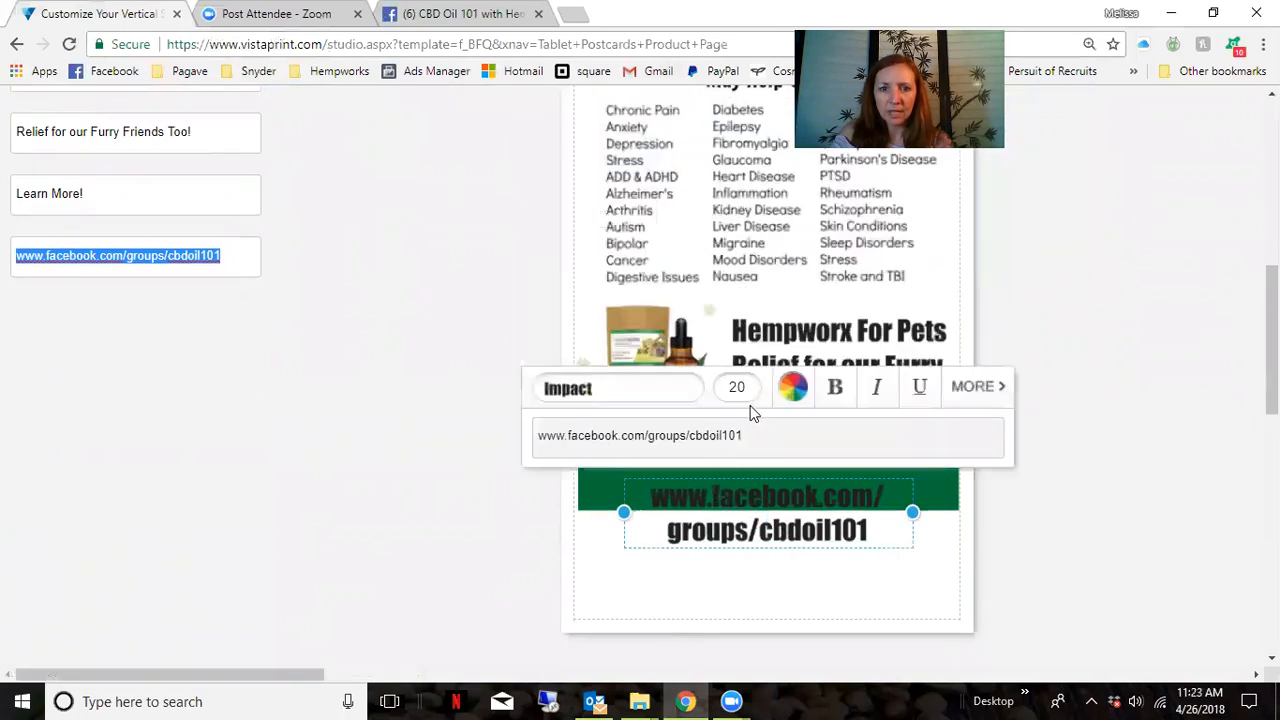
left_click(737, 387)
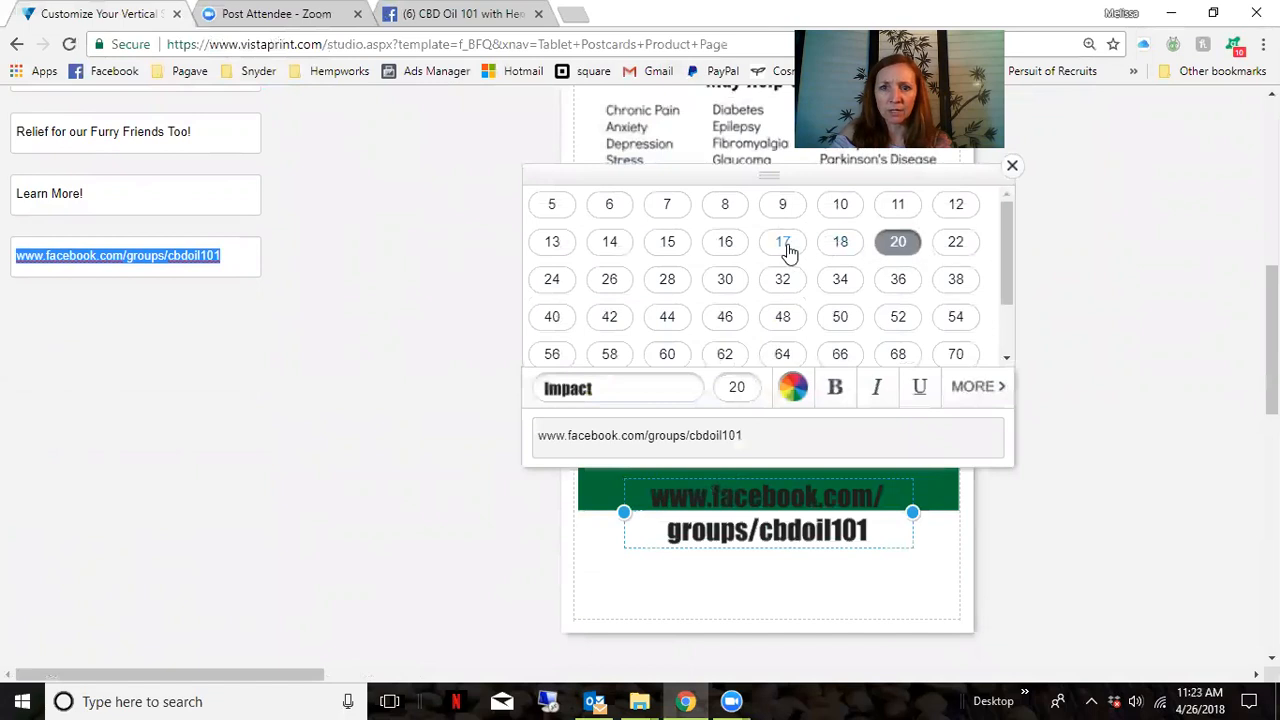
left_click(785, 244)
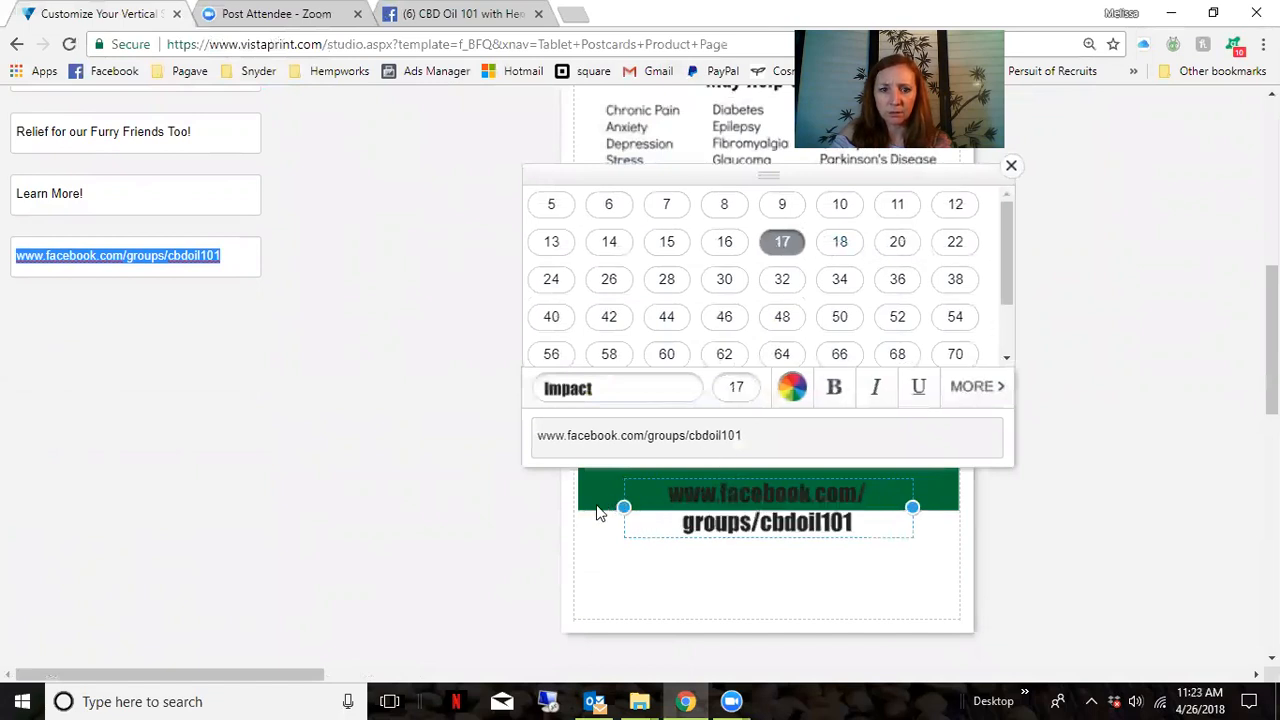
left_click_drag(624, 507, 580, 507)
left_click_drag(912, 507, 962, 506)
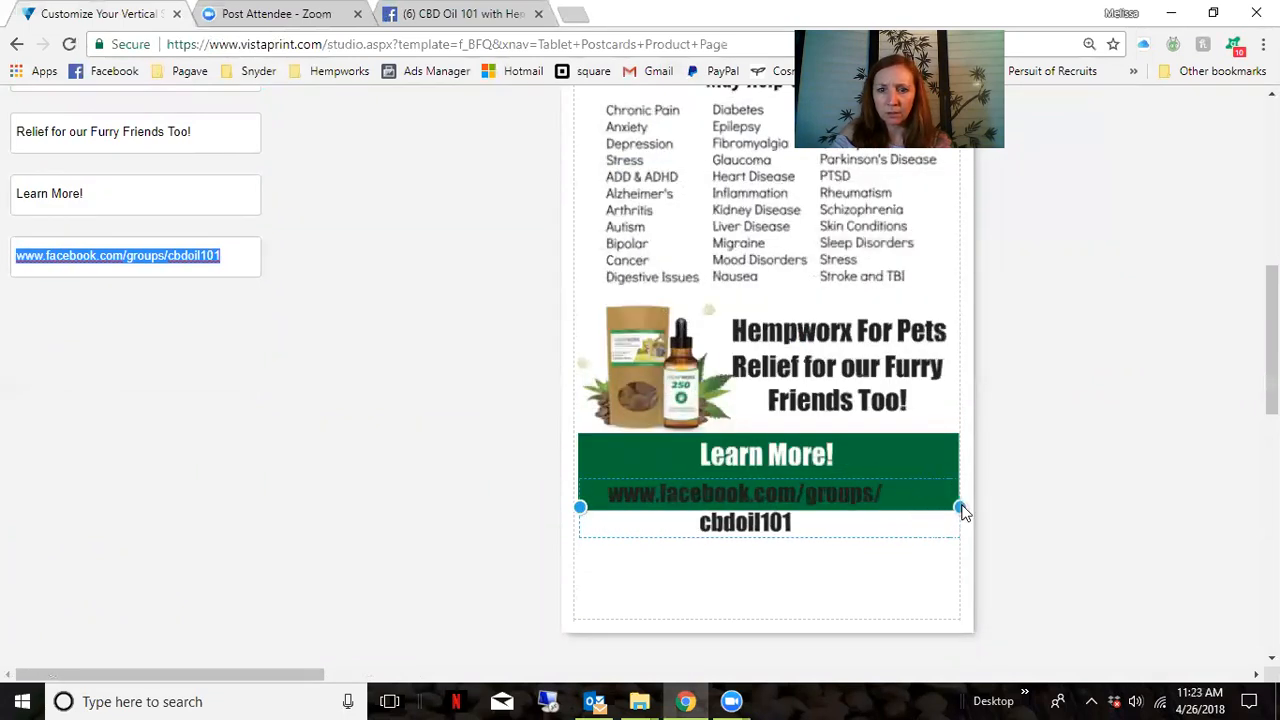
- Color the Facebook address white and set its font size to 15
left_click(841, 499)
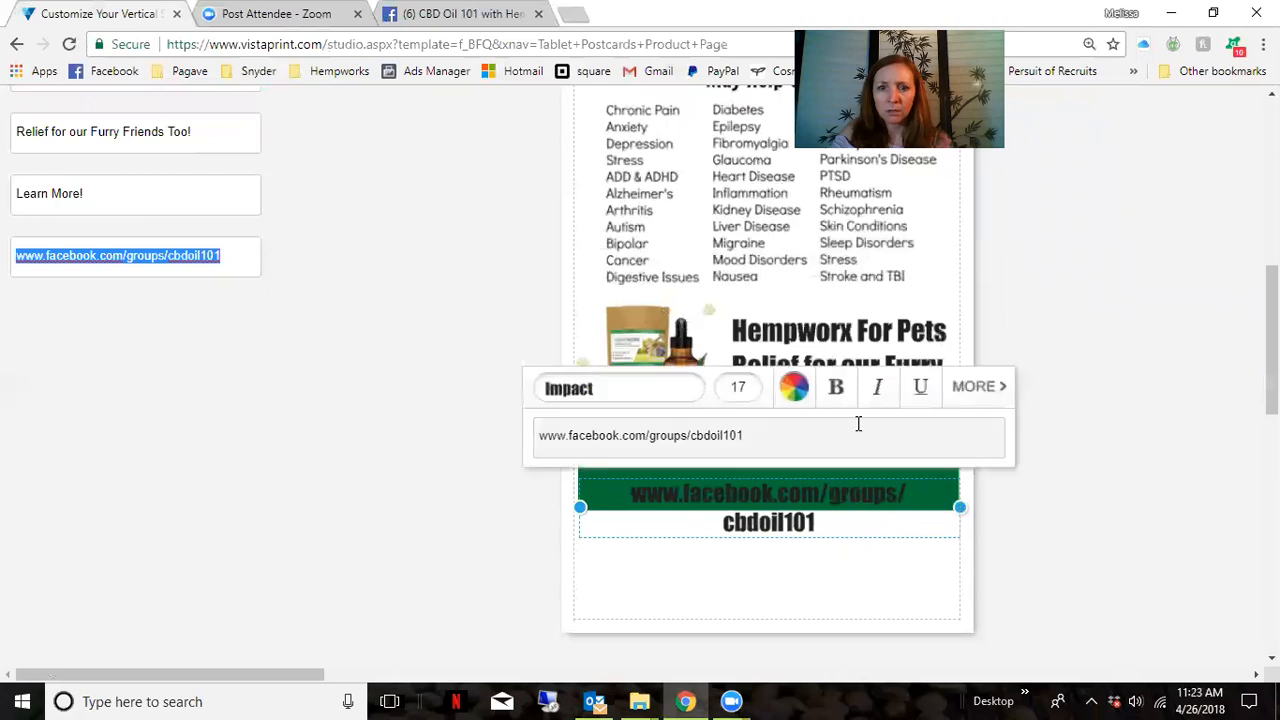
left_click(780, 390)
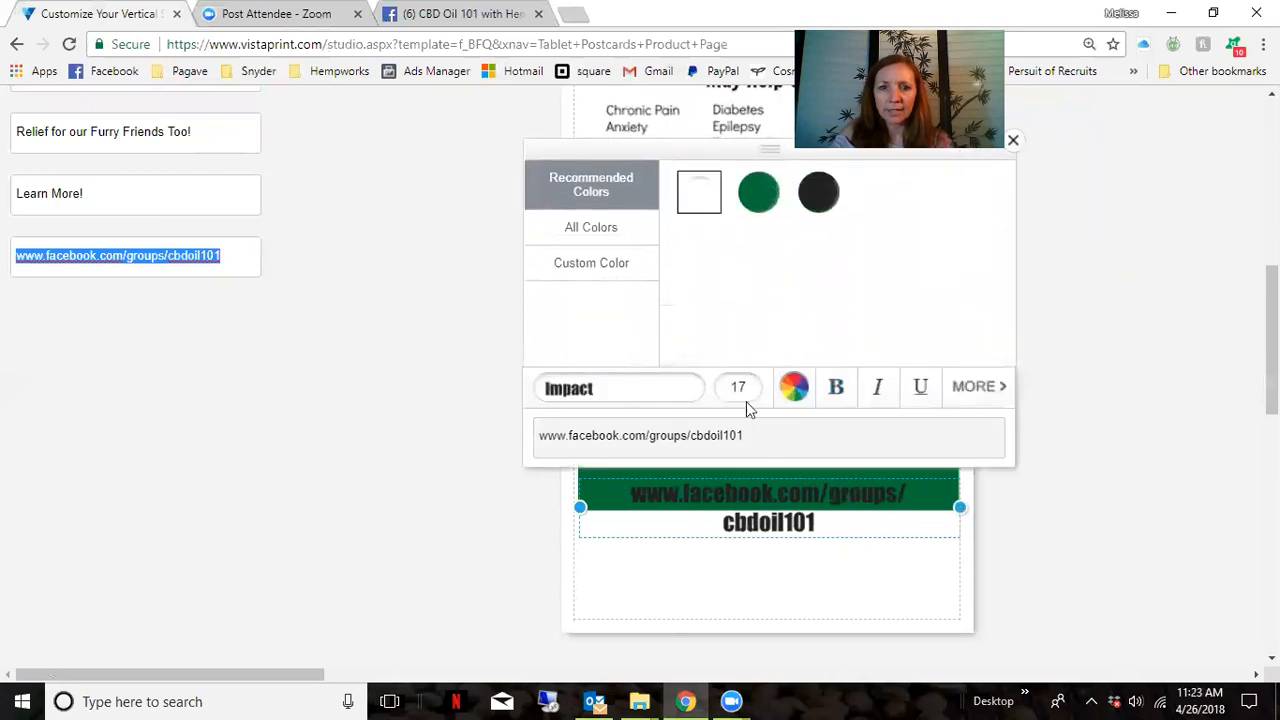
left_click(738, 387)
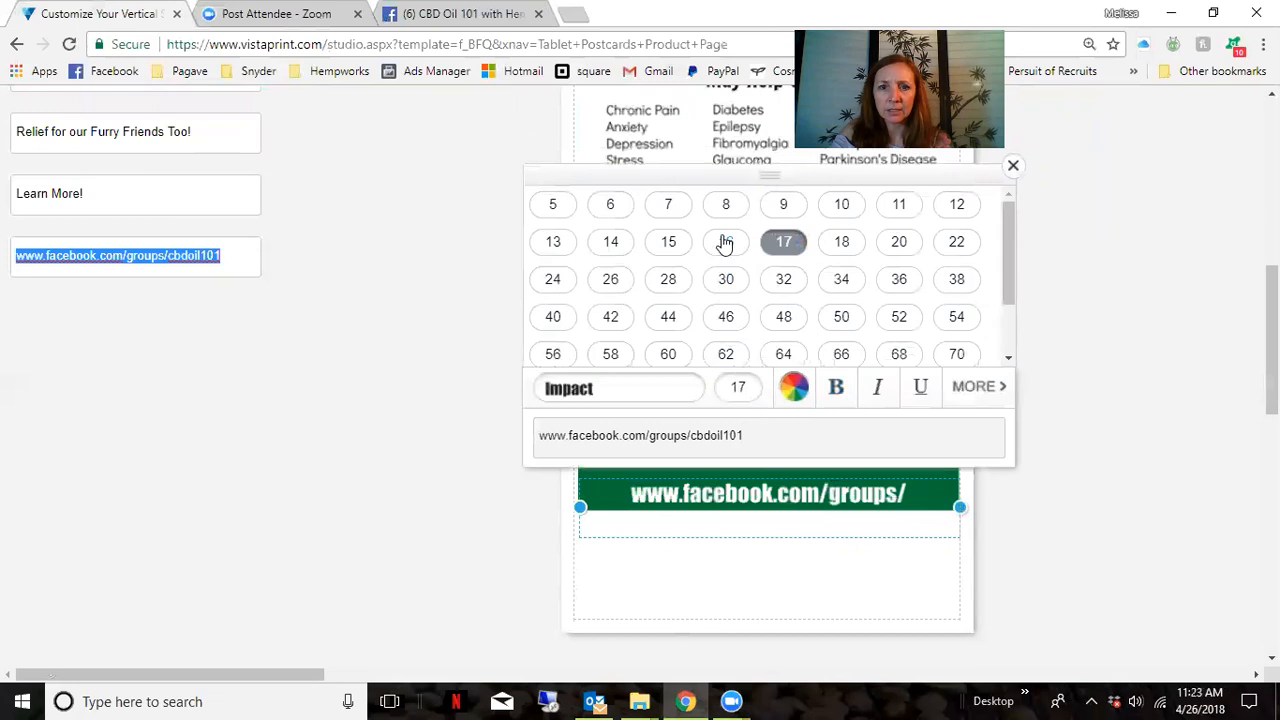
left_click(725, 243)
left_click(670, 244)
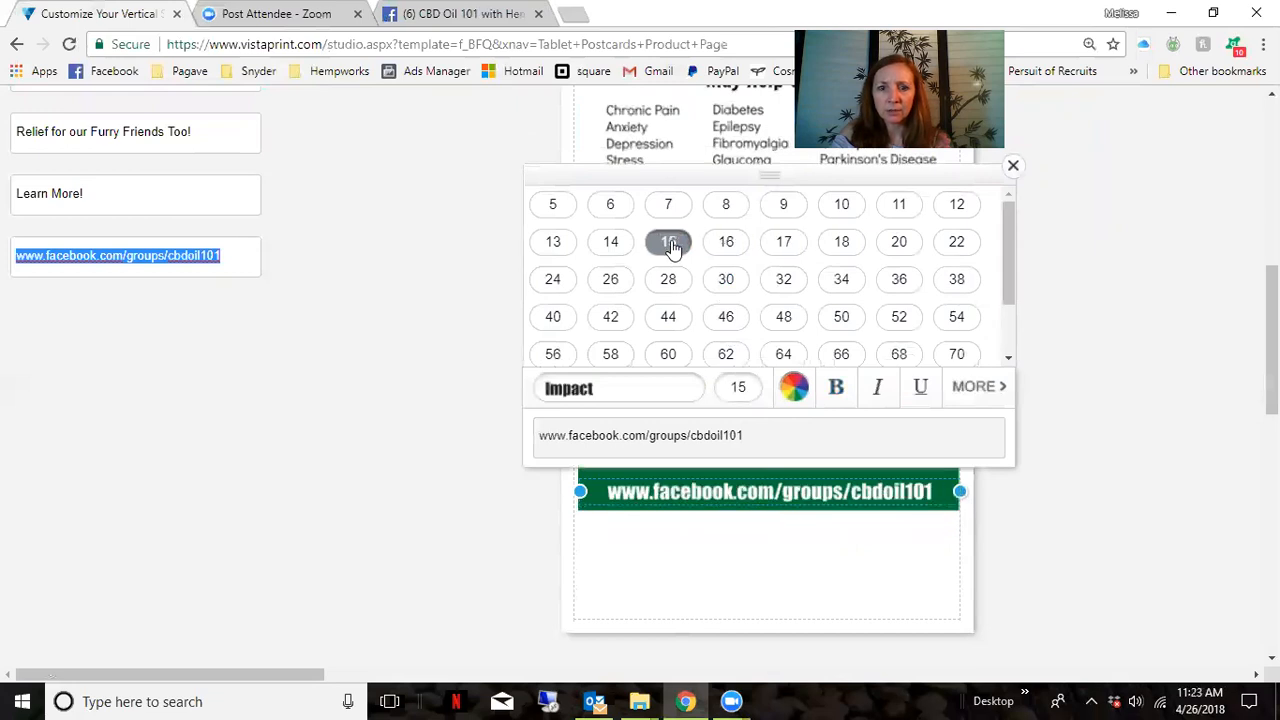
left_click(760, 590)
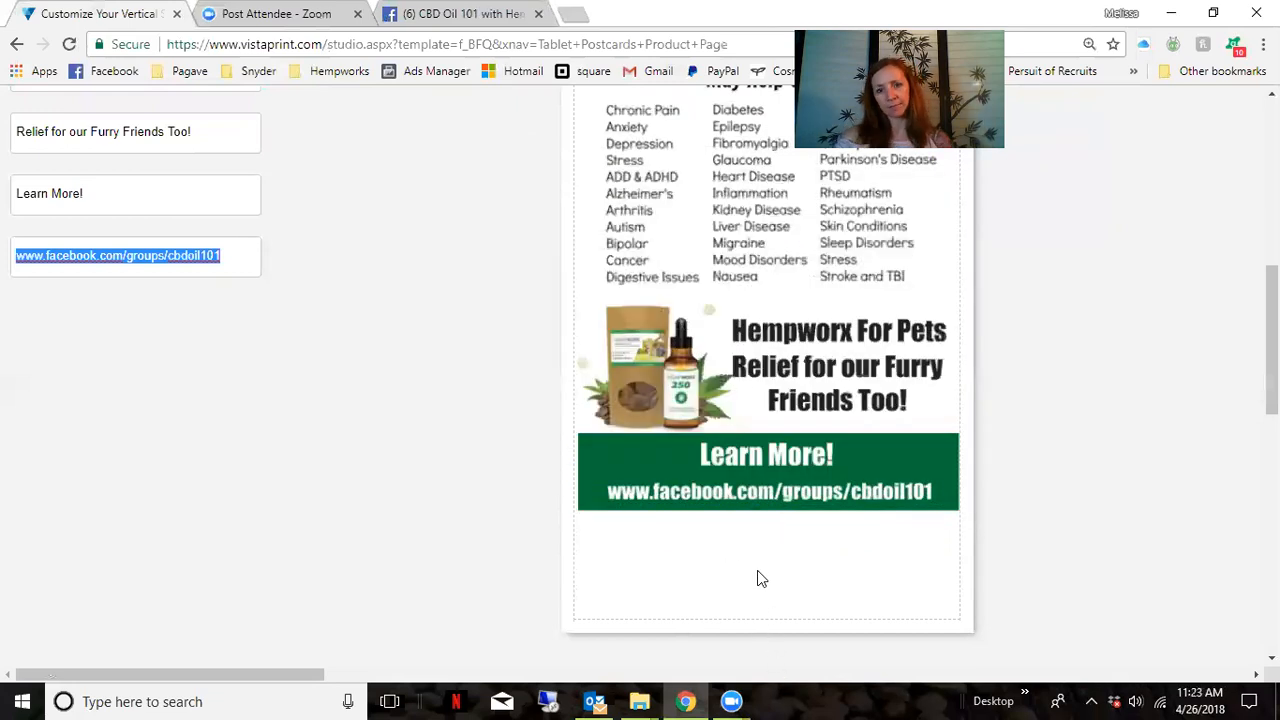
- Nudge the Facebook address slightly upward within the green band, closer to "Learn More!"
left_click_drag(757, 497, 757, 492)
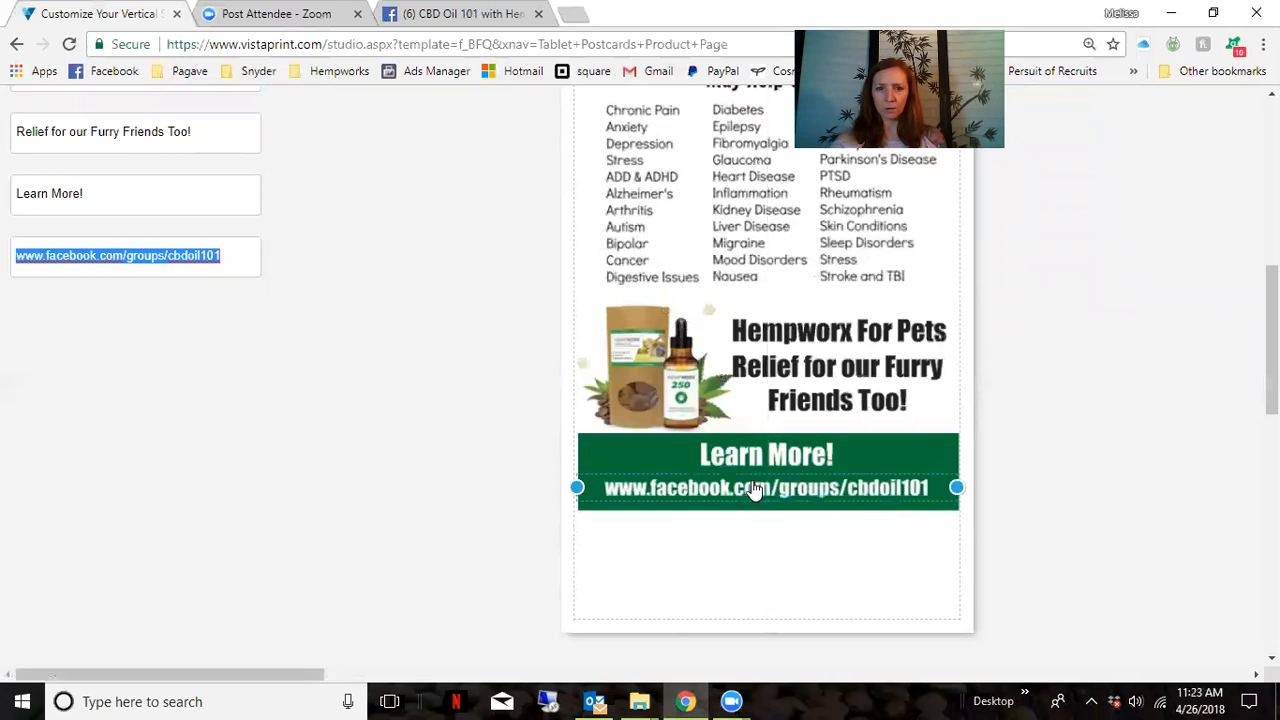
left_click(775, 459)
left_click(782, 590)
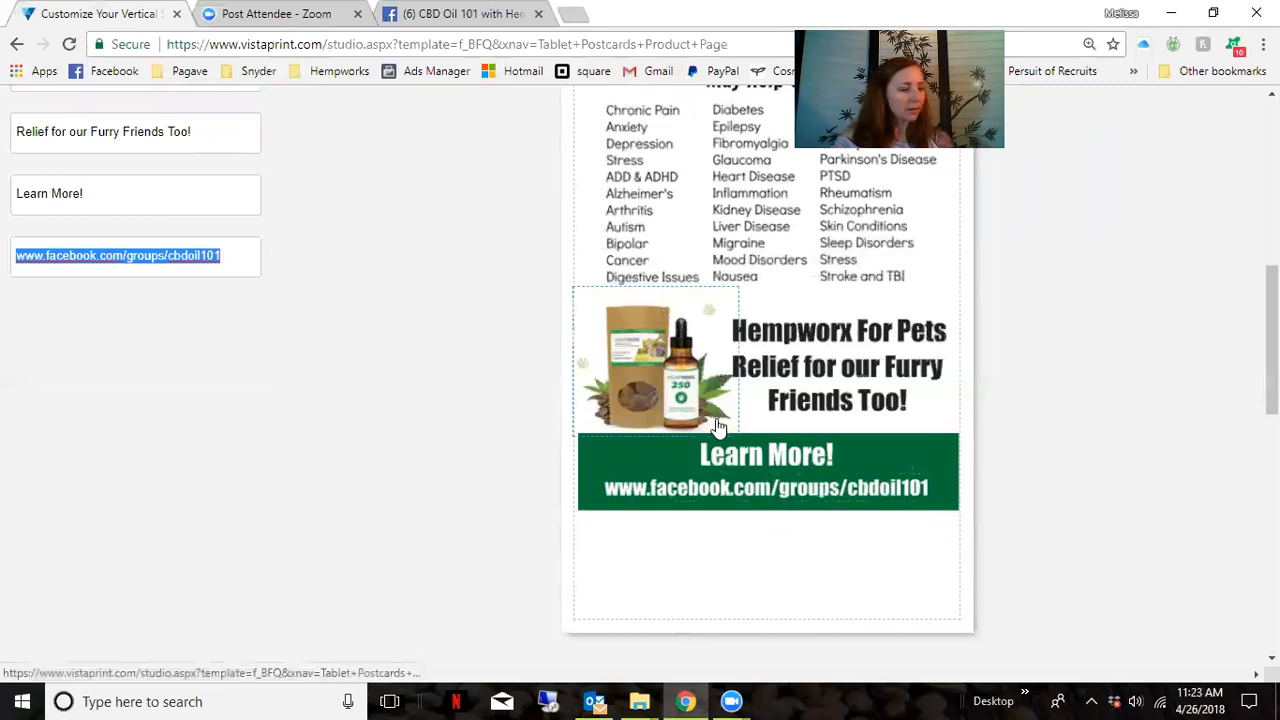
- Adjust the pet product image and move the green band with "Learn More!" and the Facebook address slightly lower
left_click_drag(705, 420, 672, 395)
left_click_drag(668, 465, 669, 477)
mouse_move(748, 491)
left_mouse_down()
mouse_move(755, 469)
mouse_move(766, 477)
left_mouse_up()
left_click(755, 463)
- Shift "Hempworx For Pets" and "Relief for our Furry Friends Too!" slightly lower and further from the pet product image
left_click_drag(840, 403, 846, 419)
left_click(837, 347)
mouse_move(840, 340)
left_mouse_down()
mouse_move(843, 352)
mouse_move(841, 336)
left_mouse_up()
left_click_drag(840, 384, 843, 383)
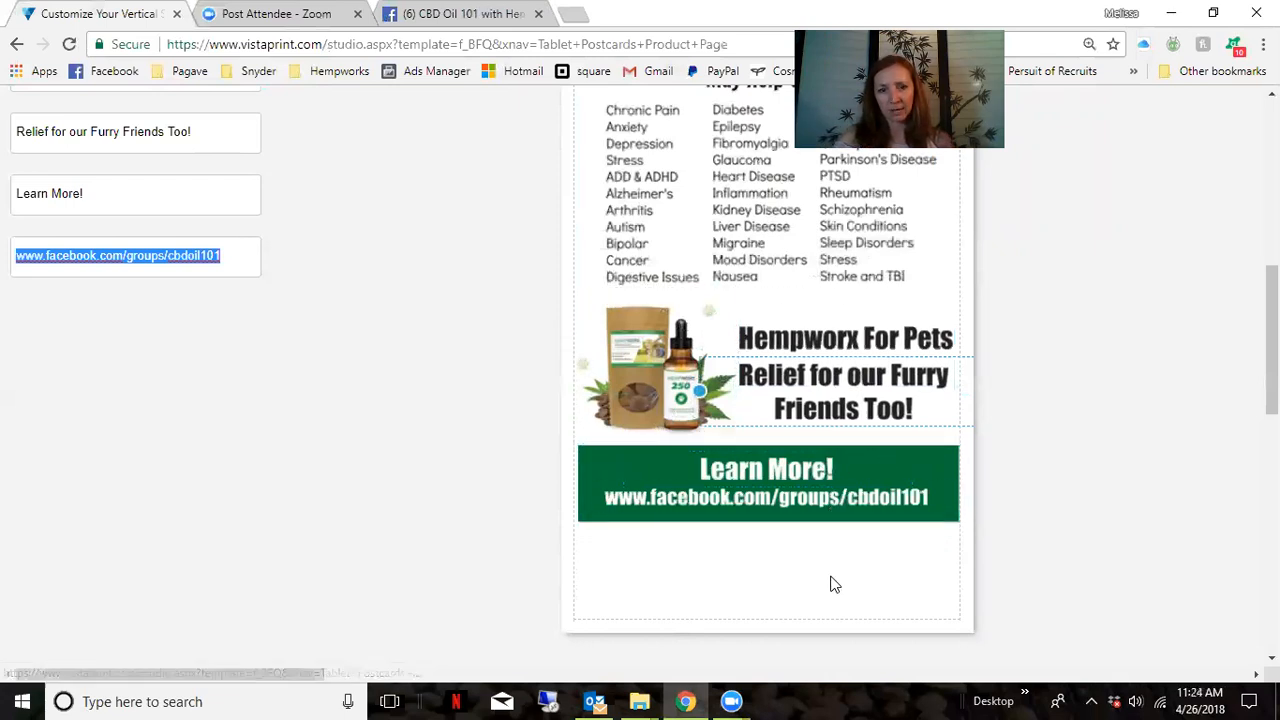
- Add a new text field and place it in the empty area below the green band
scroll(831, 583, "down", 1)
scroll(491, 440, "up", 4)
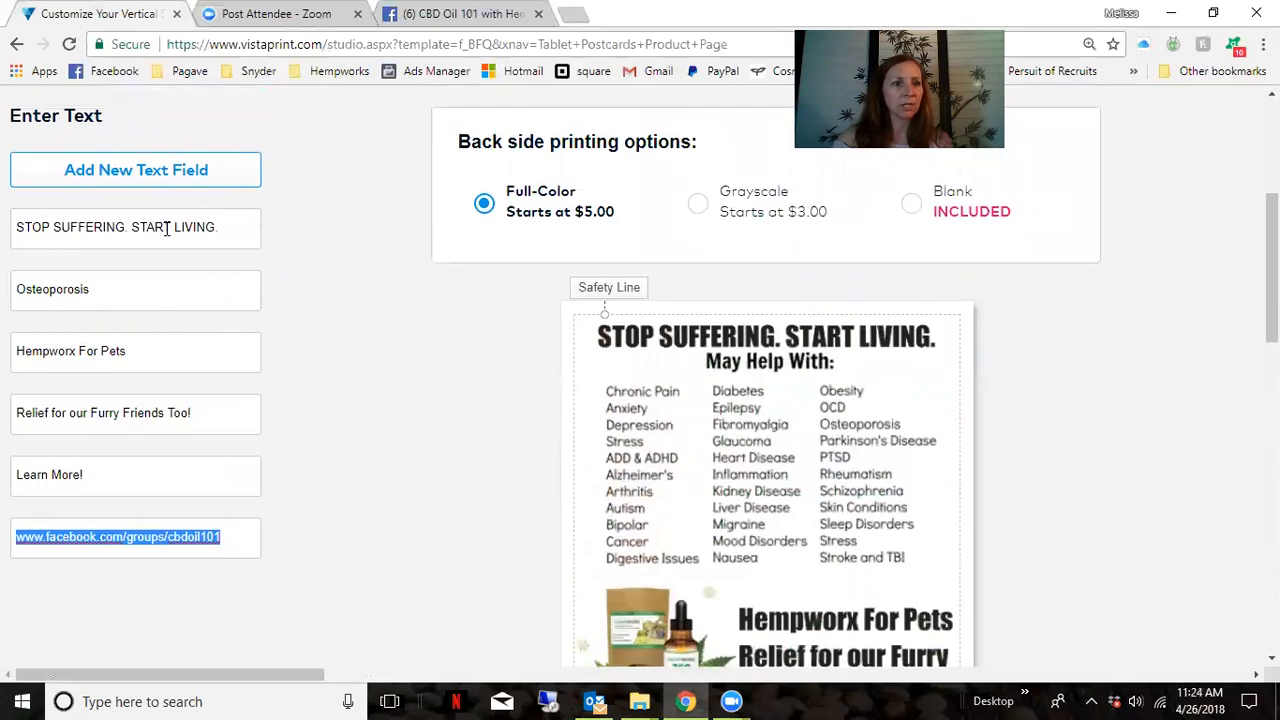
left_click(135, 170)
scroll(740, 390, "down", 4)
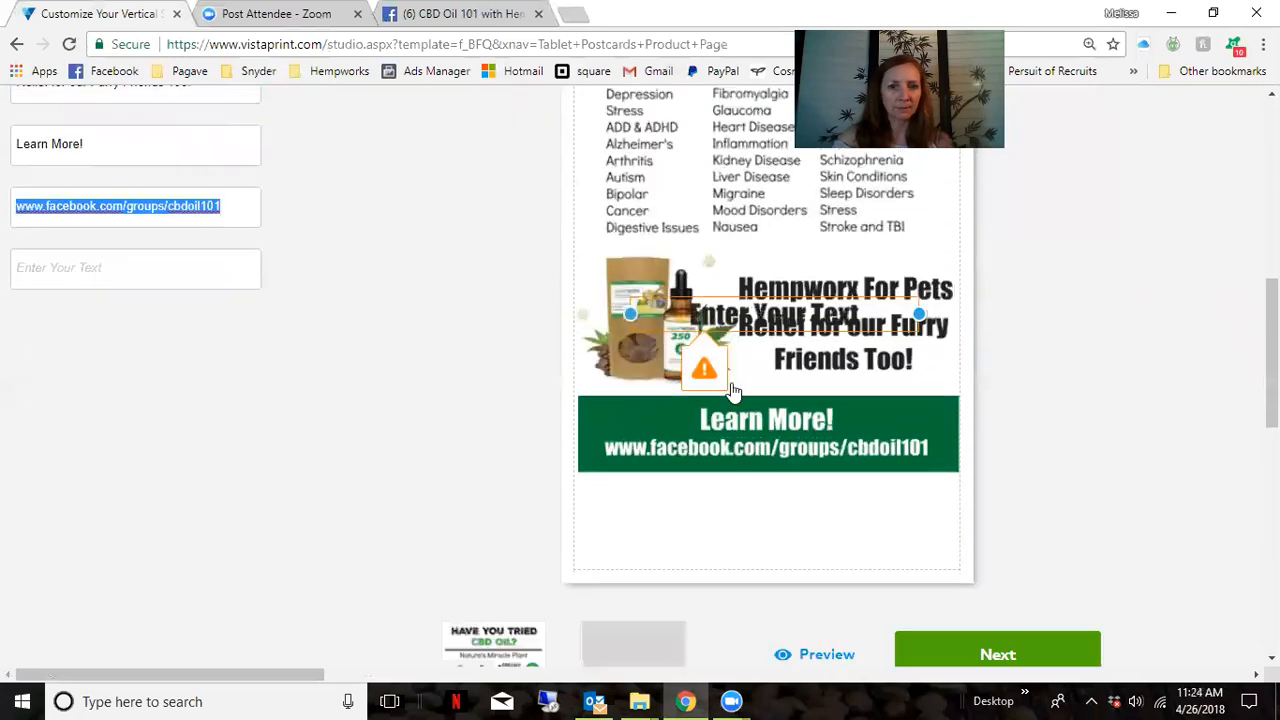
left_click(774, 460)
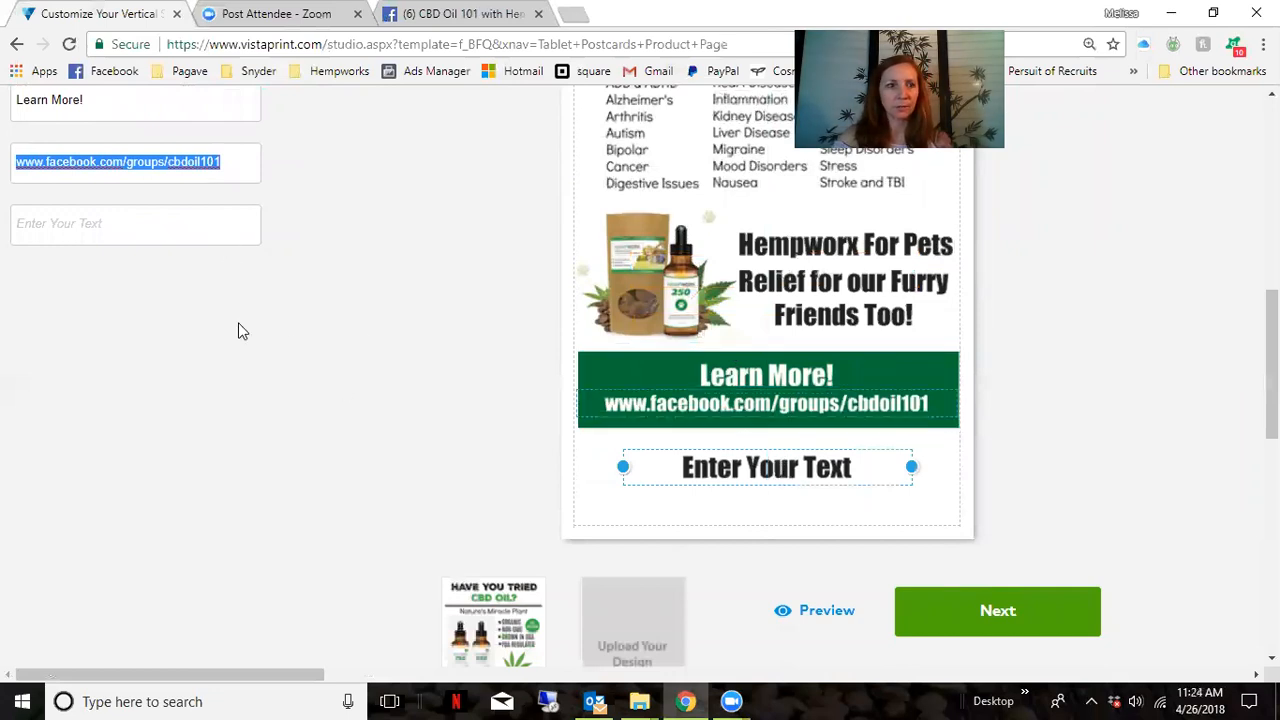
- Set the new text field's font to Arial from the Classic fonts, at size 14
left_click(777, 466)
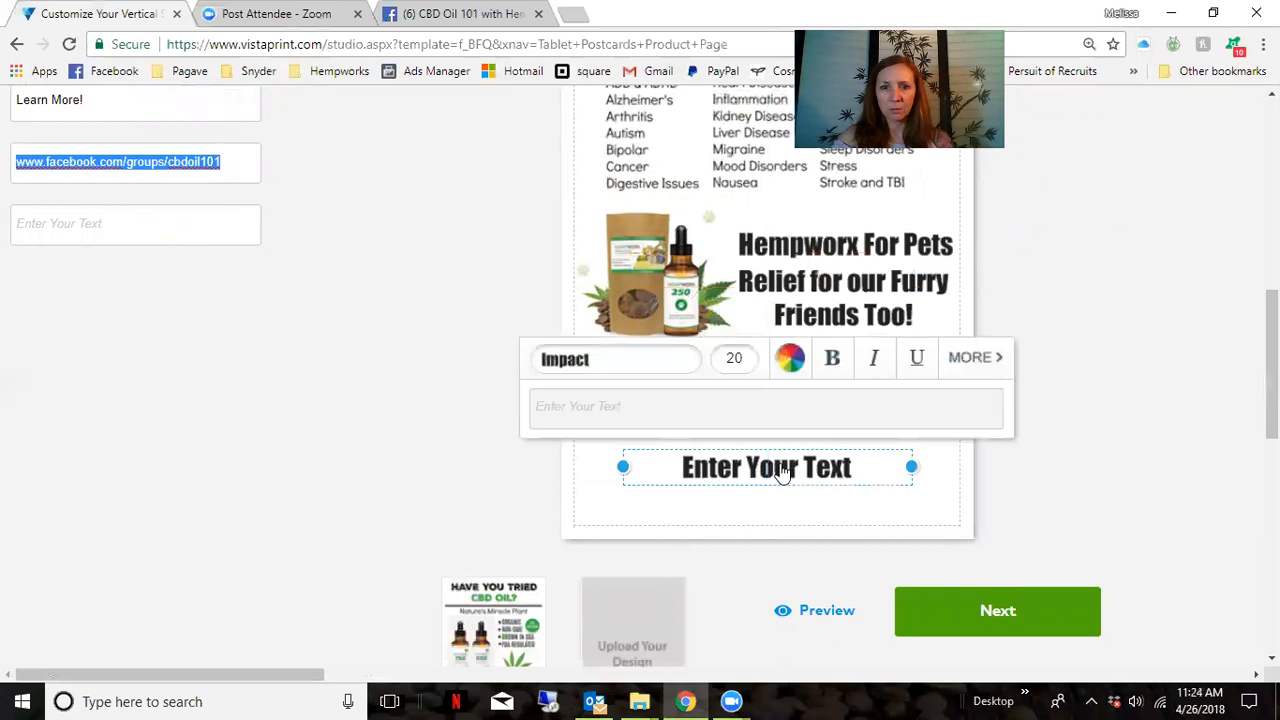
left_click(673, 366)
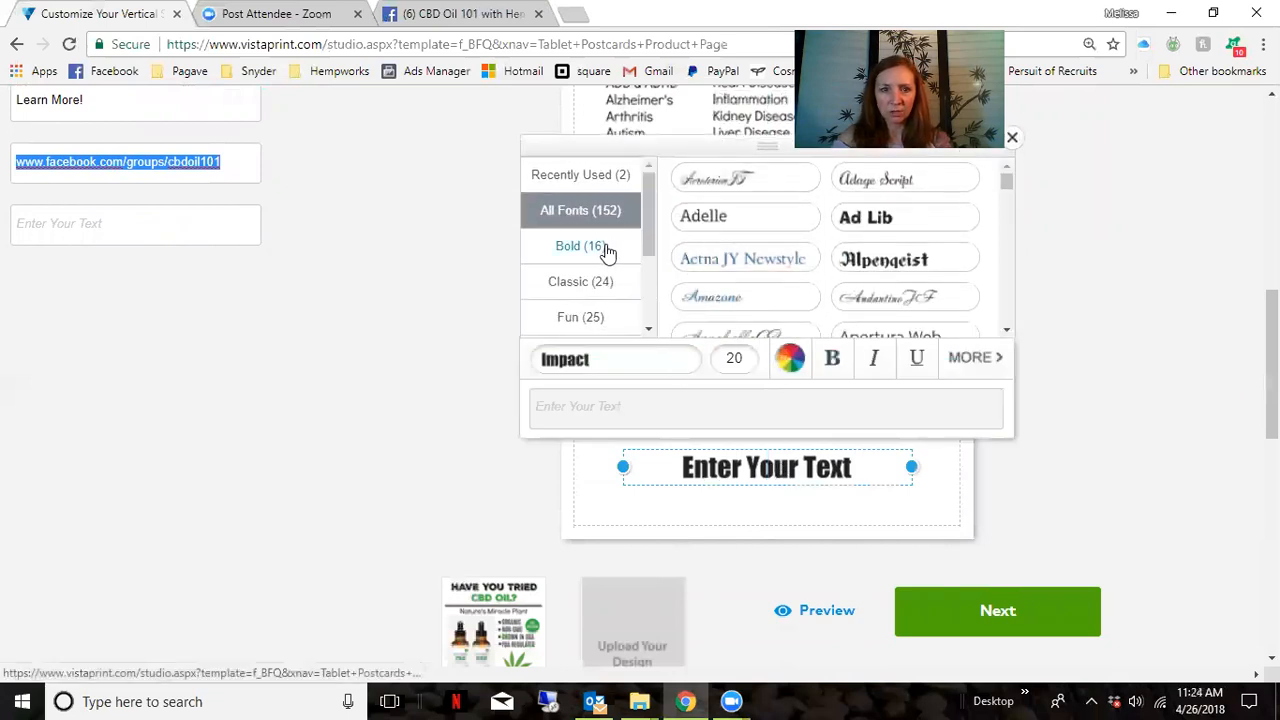
left_click(620, 281)
left_click(720, 229)
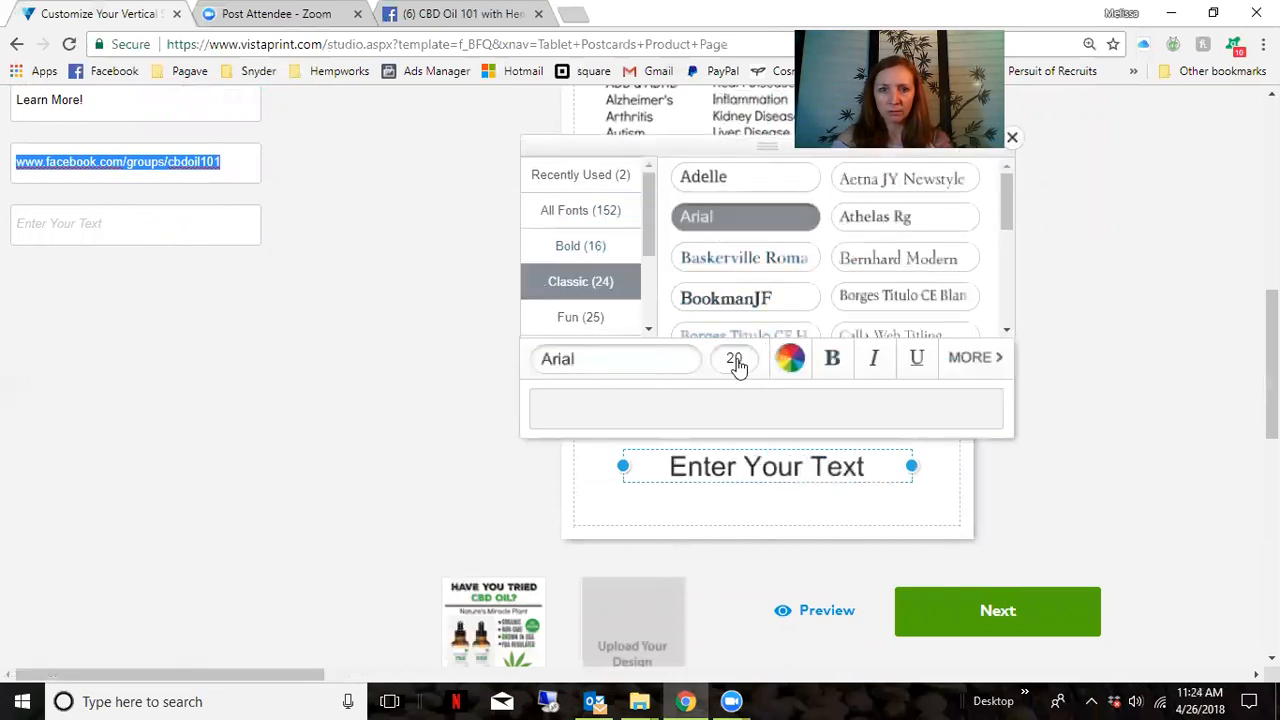
left_click(740, 359)
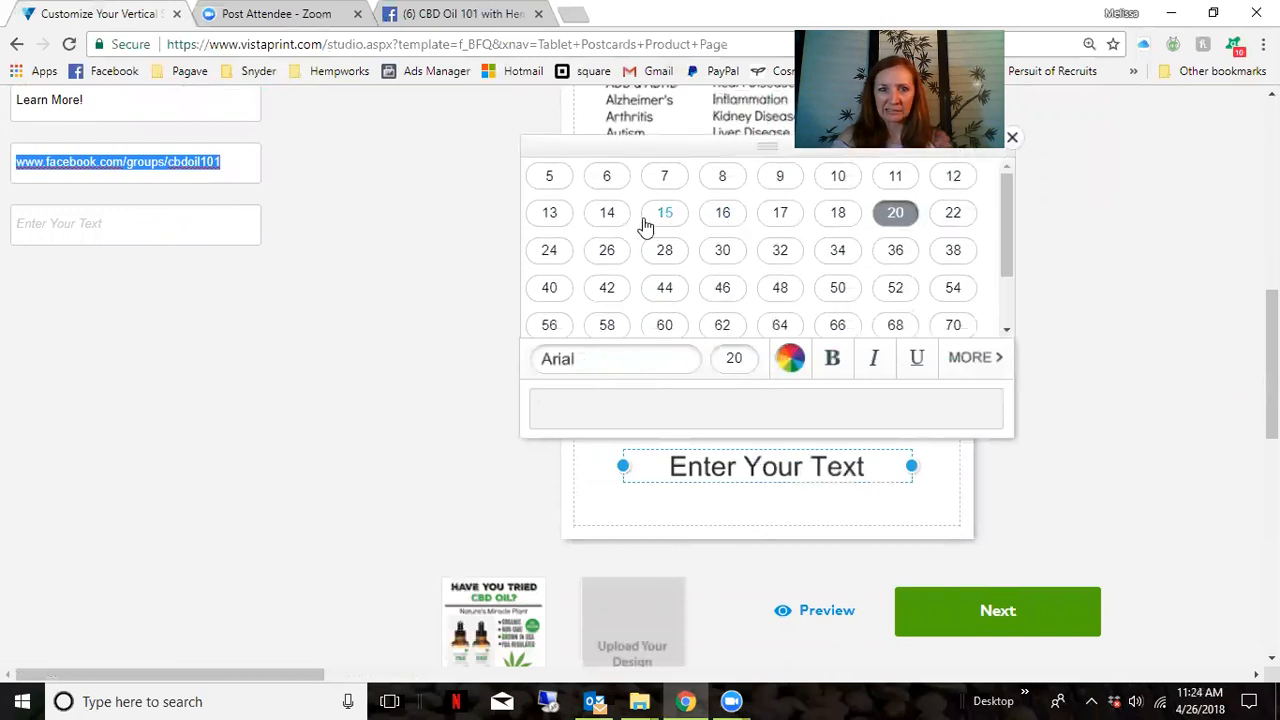
left_click(600, 215)
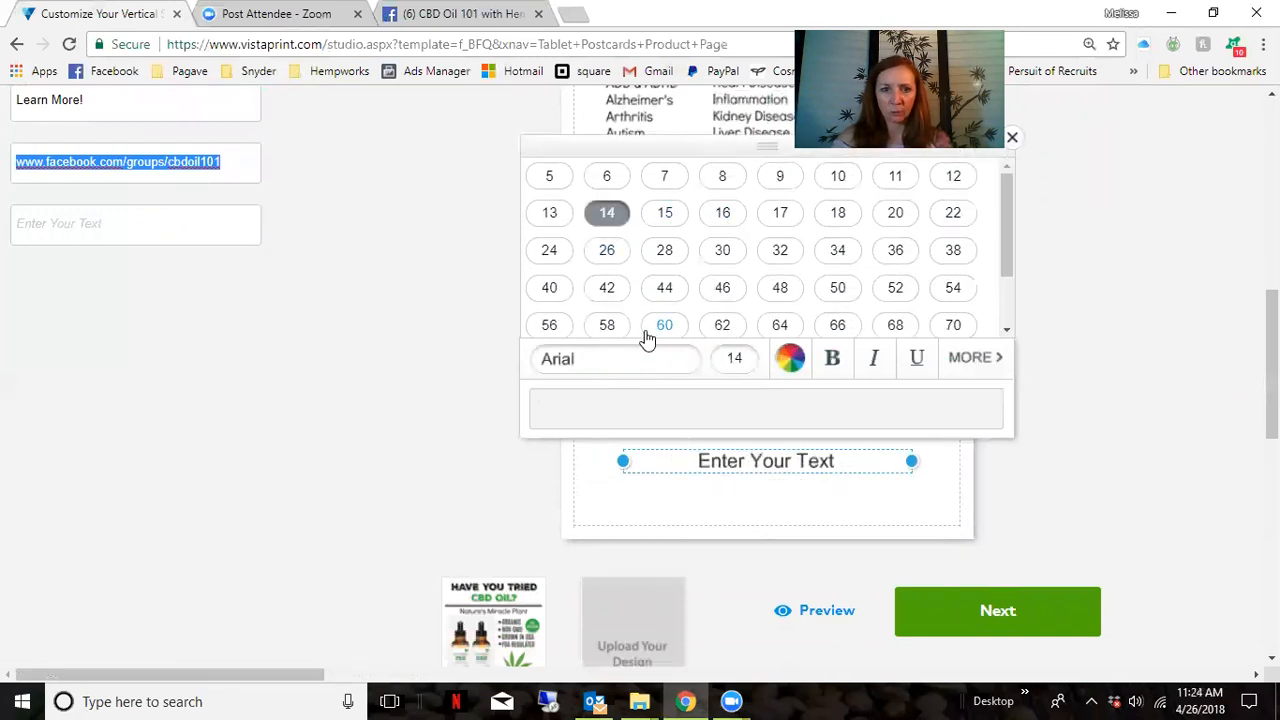
- Enter "Come join a $7.1 BILLION DOLLAR INDUSTRY for just $20 with a product purchase!" in the new text field
left_click(168, 225)
type("Come join")
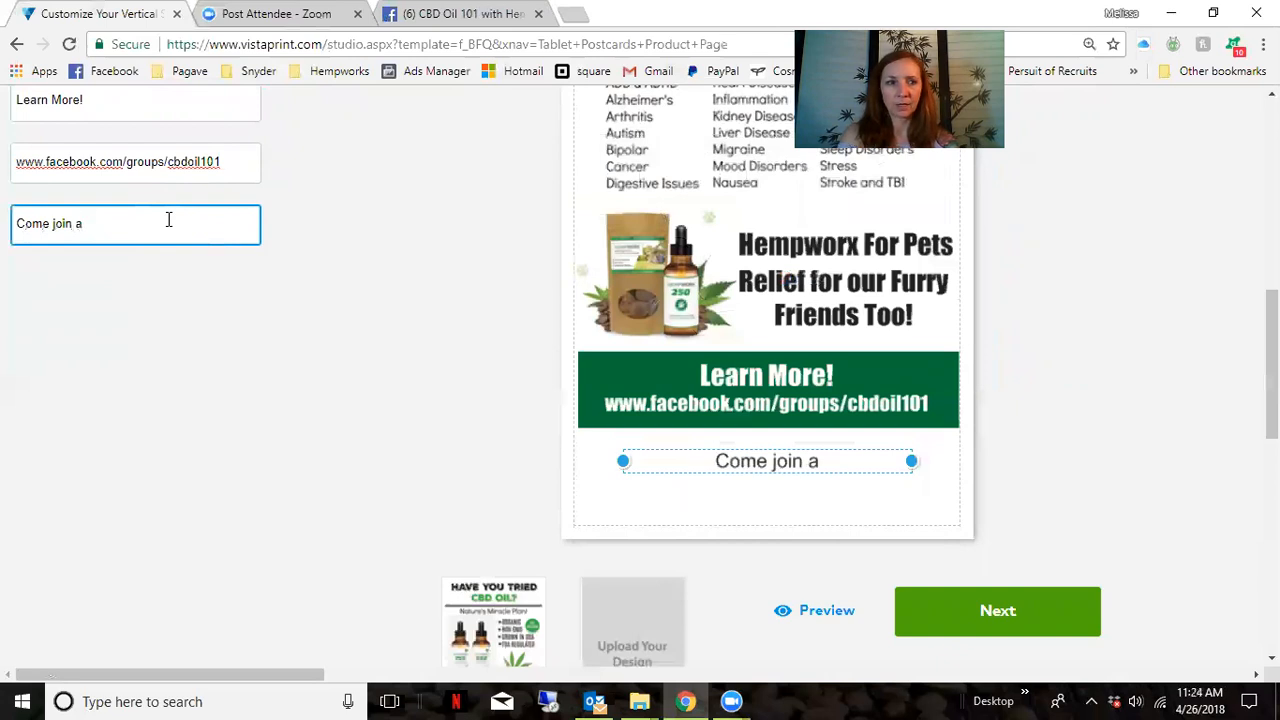
type("a $7.1")
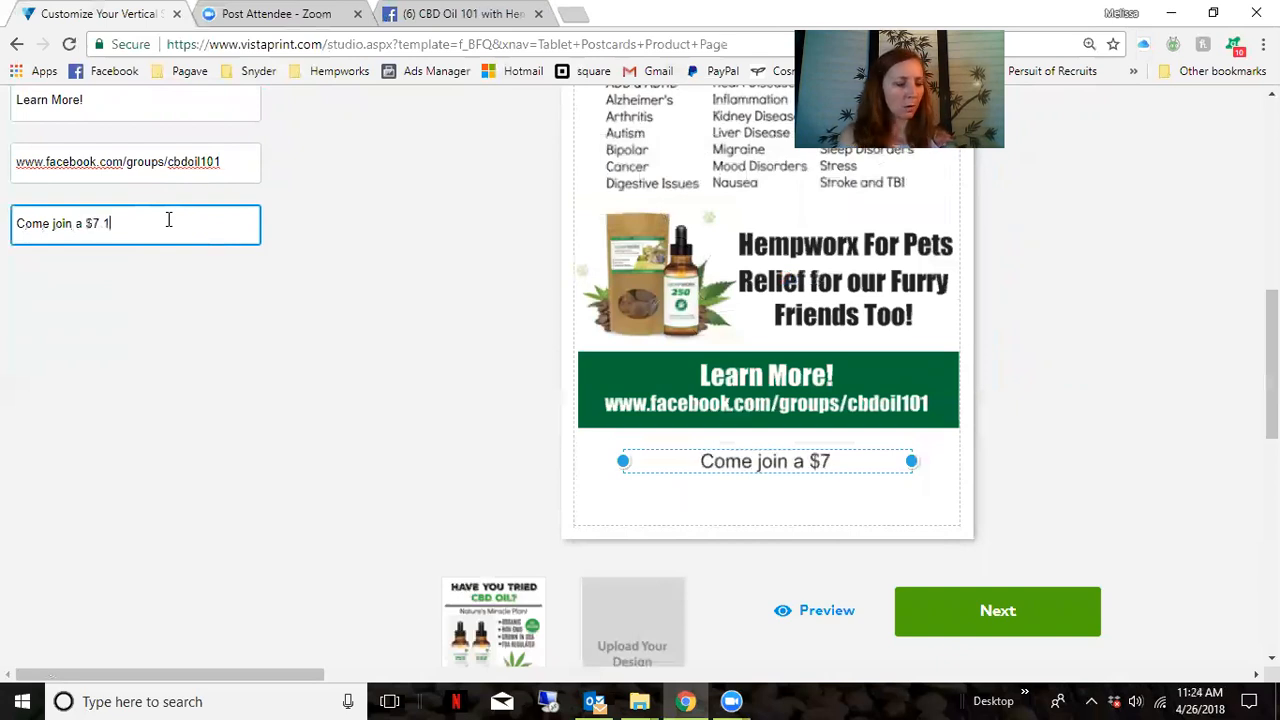
type(" BILLION")
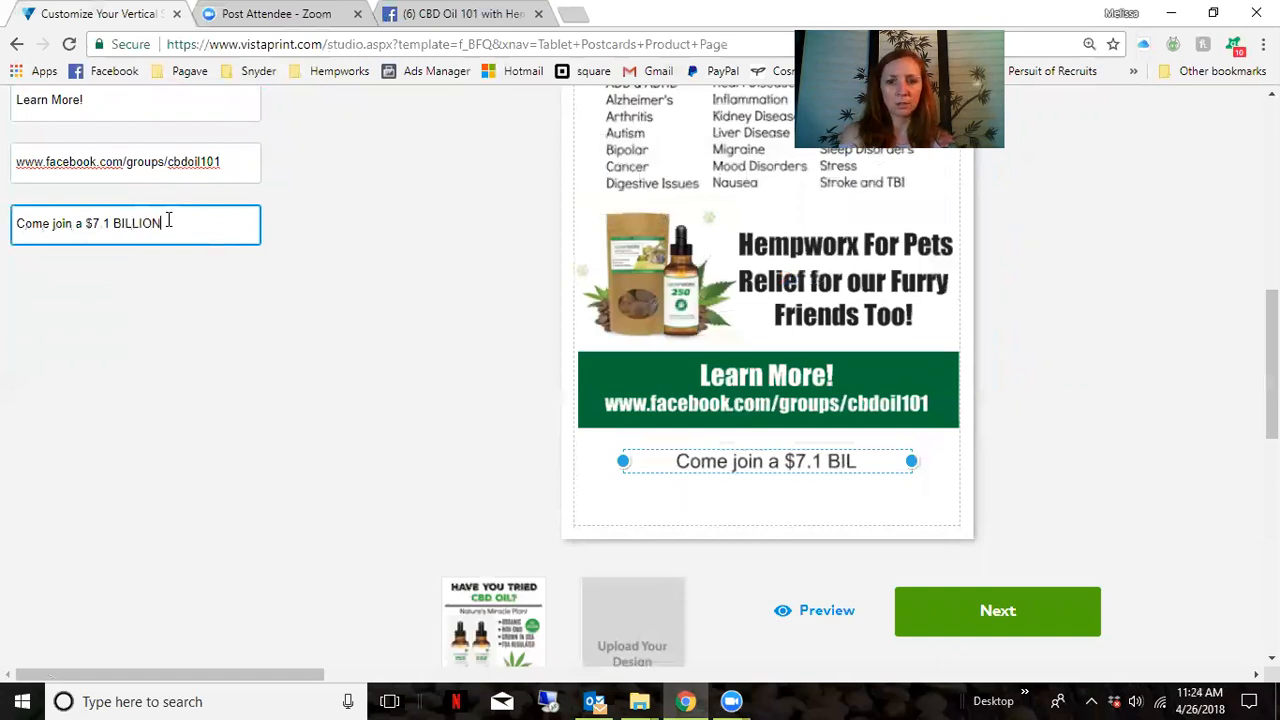
type(" DOO")
type("LLAR IND")
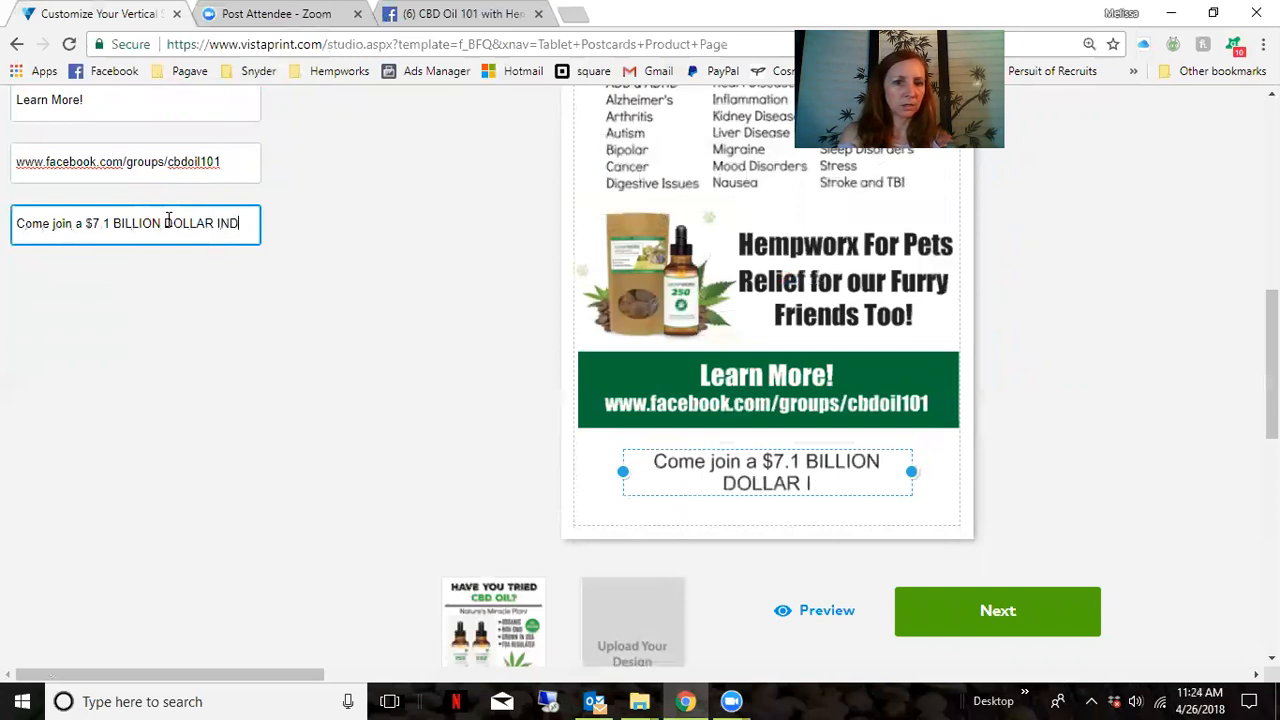
type("USTRY for just")
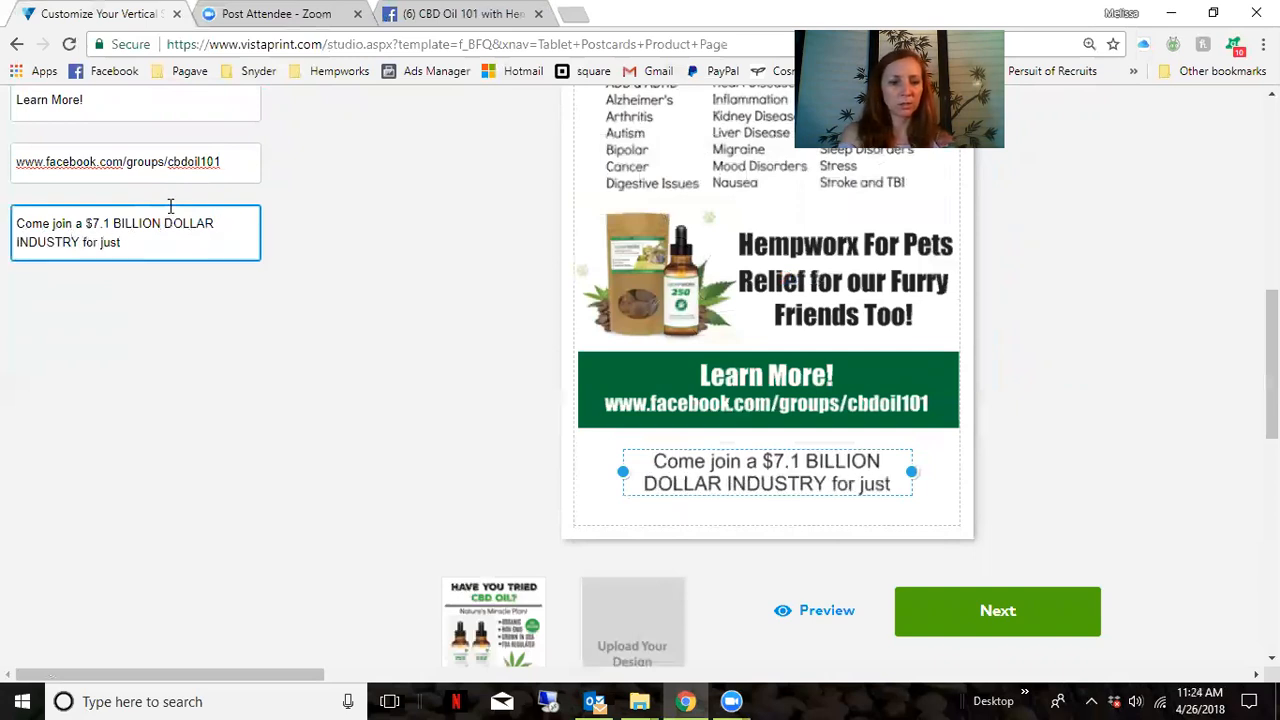
type(" $20 with a product pur")
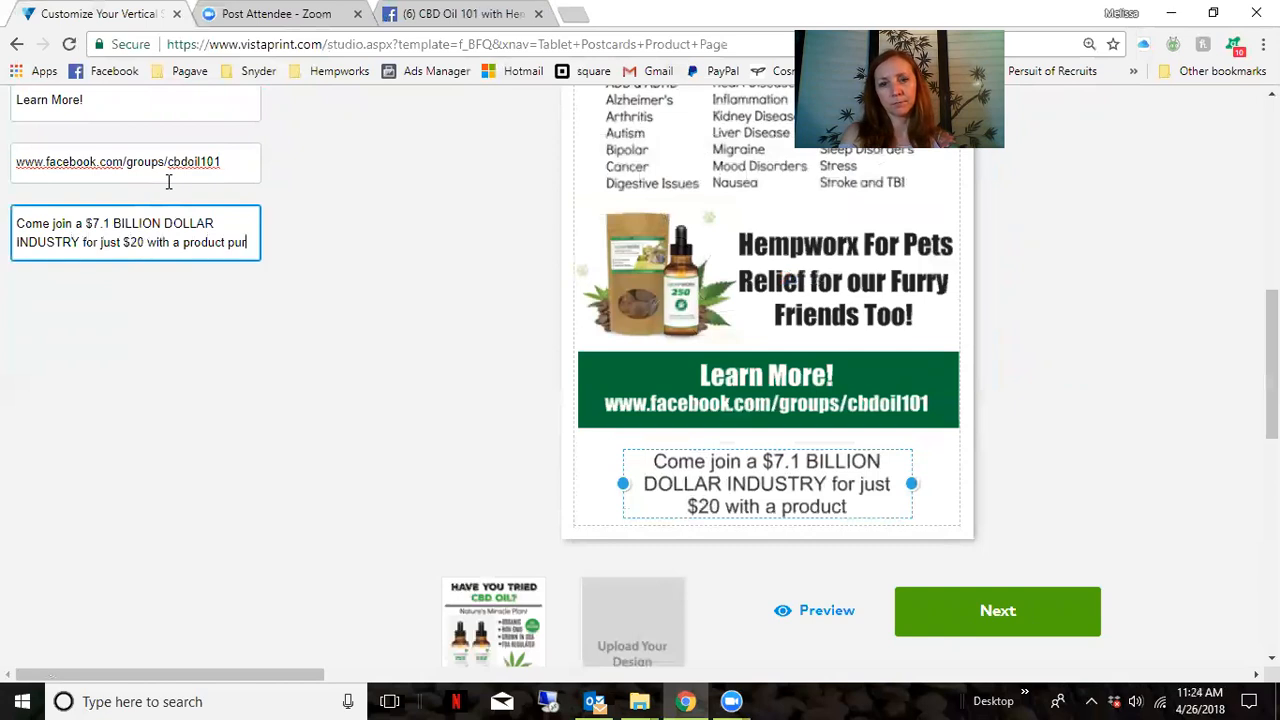
type("chase!")
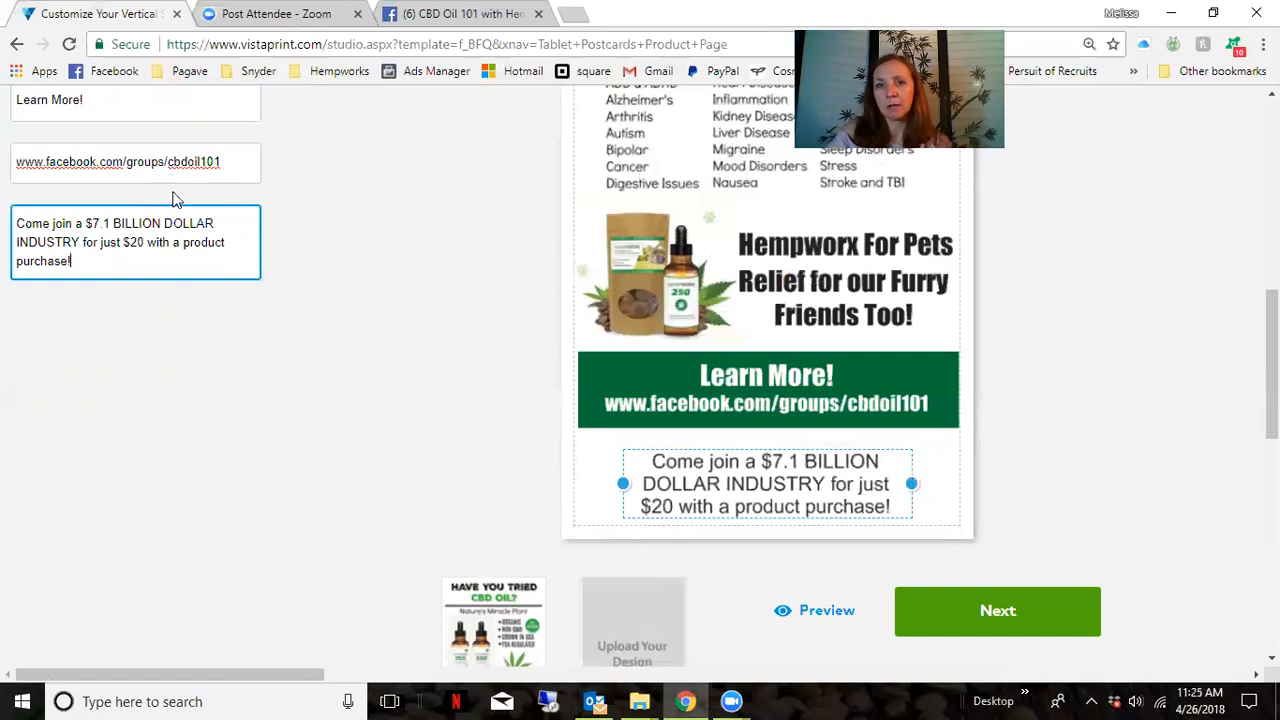
- Move the "Come join a" text closer beneath the green band and widen its text box on both sides
mouse_move(763, 490)
left_mouse_down()
mouse_move(757, 478)
mouse_move(750, 487)
left_mouse_up()
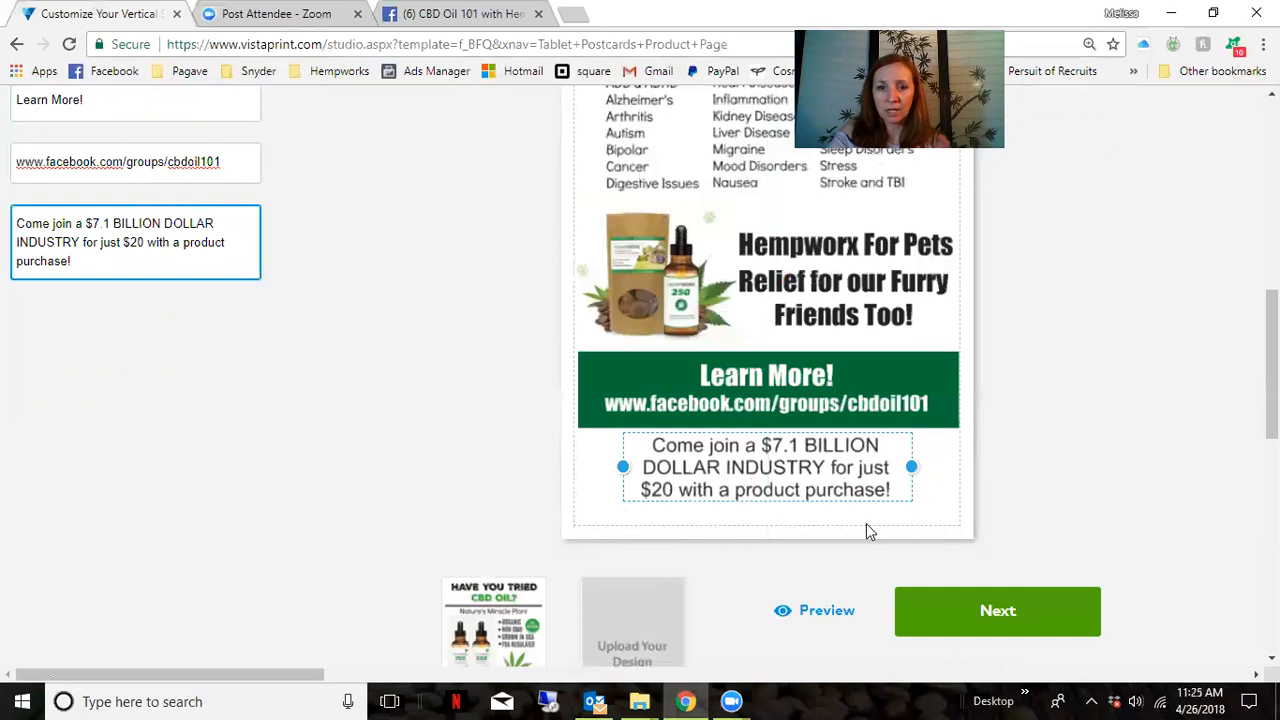
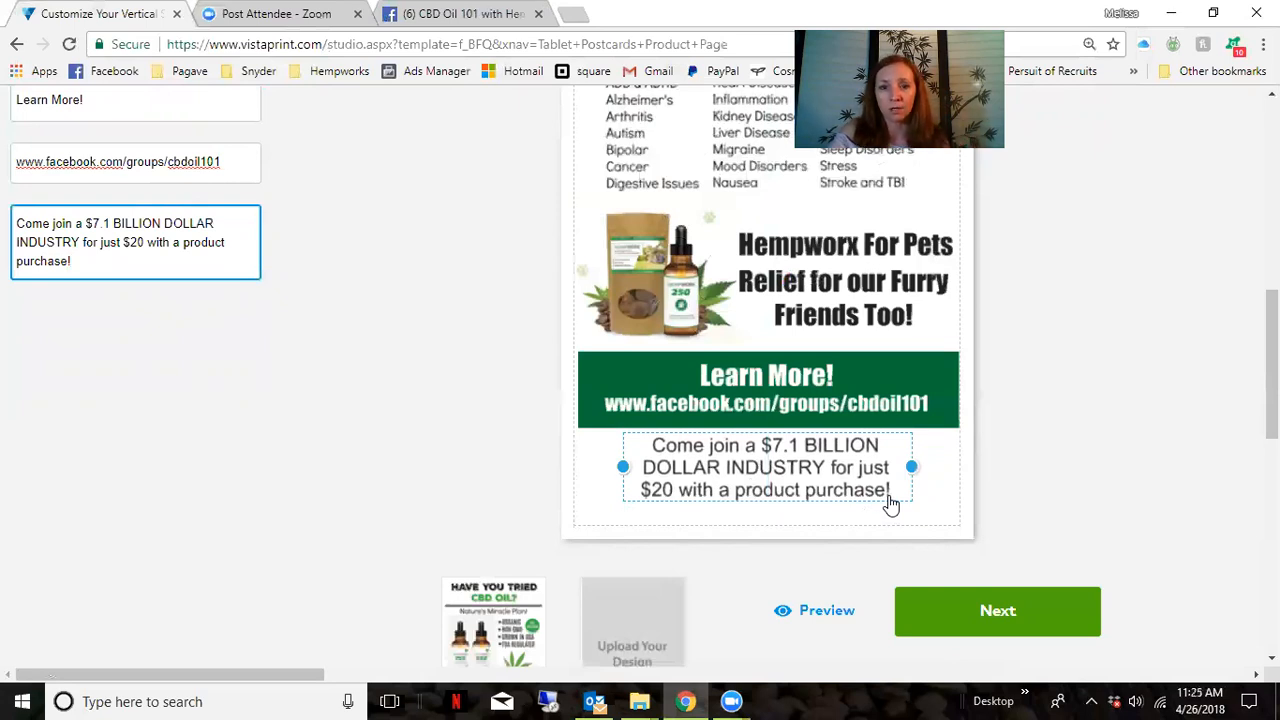
left_click_drag(622, 469, 597, 468)
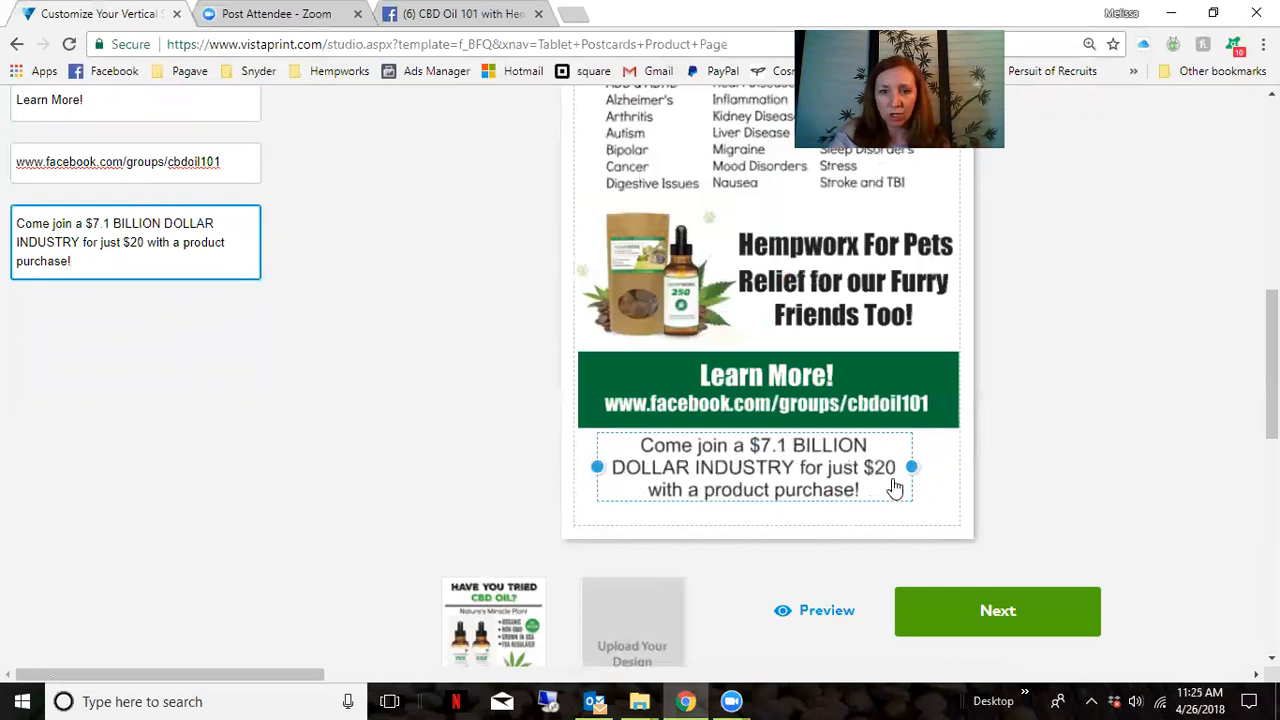
left_click_drag(911, 470, 937, 478)
left_click_drag(814, 477, 817, 482)
- Insert line breaks in the bottom text after "Come join a" and after "INDUSTRY"
left_click(728, 452)
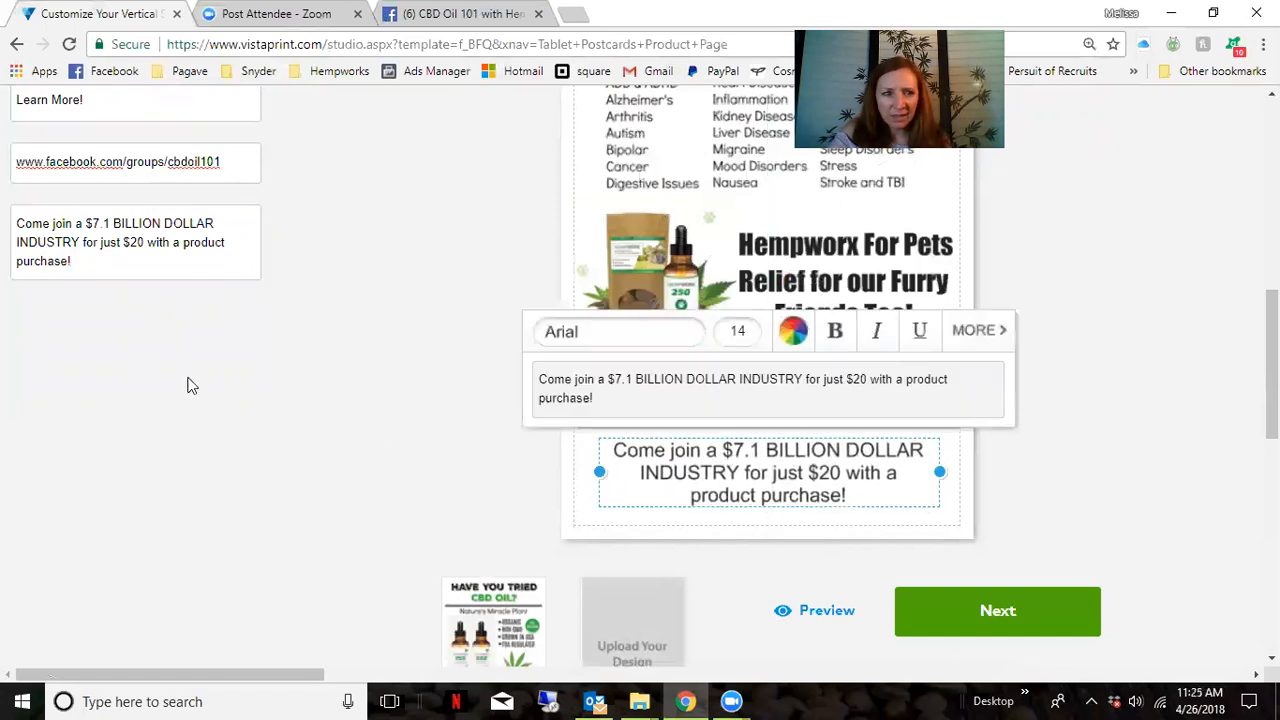
left_click(88, 223)
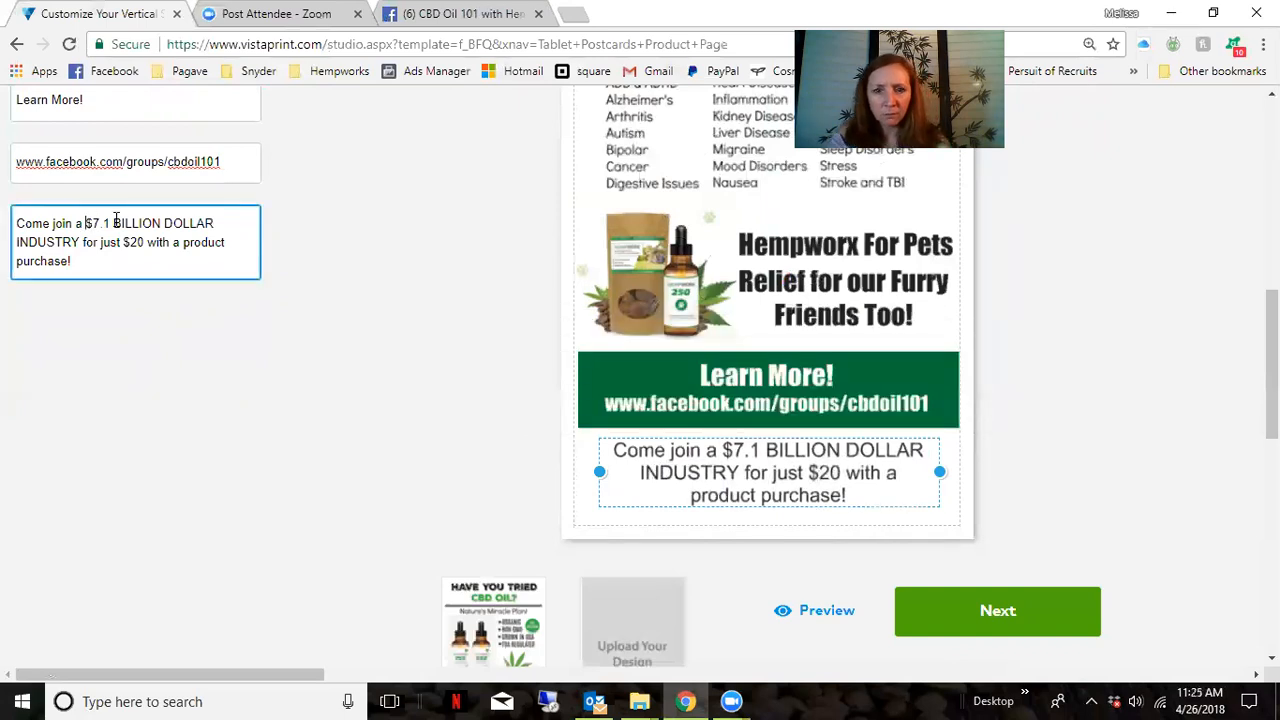
key("Return")
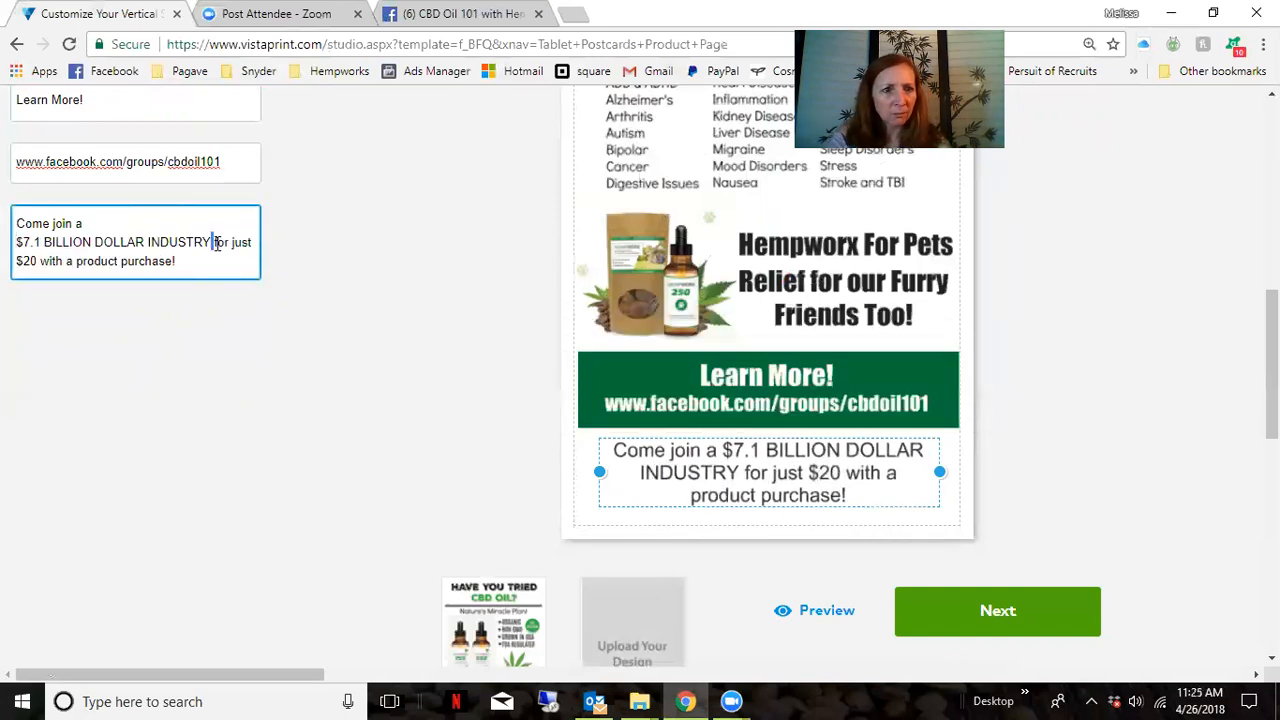
key("Return")
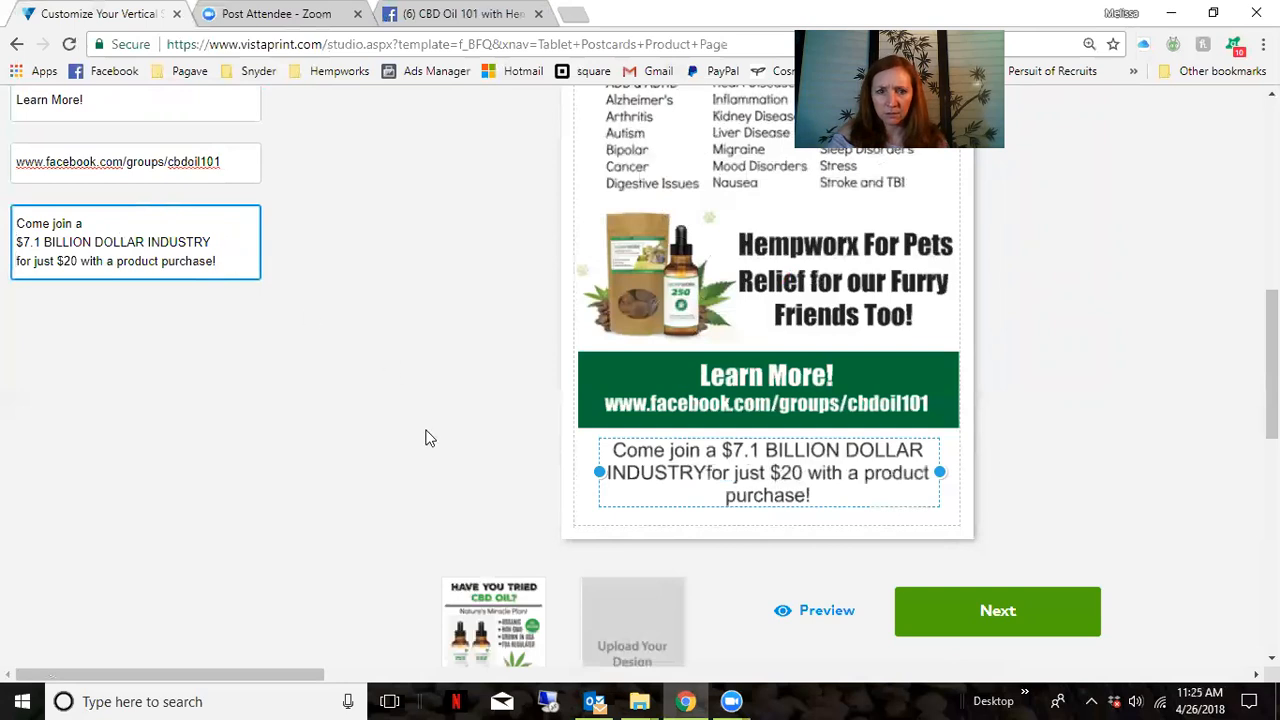
left_click(804, 508)
left_click(666, 374)
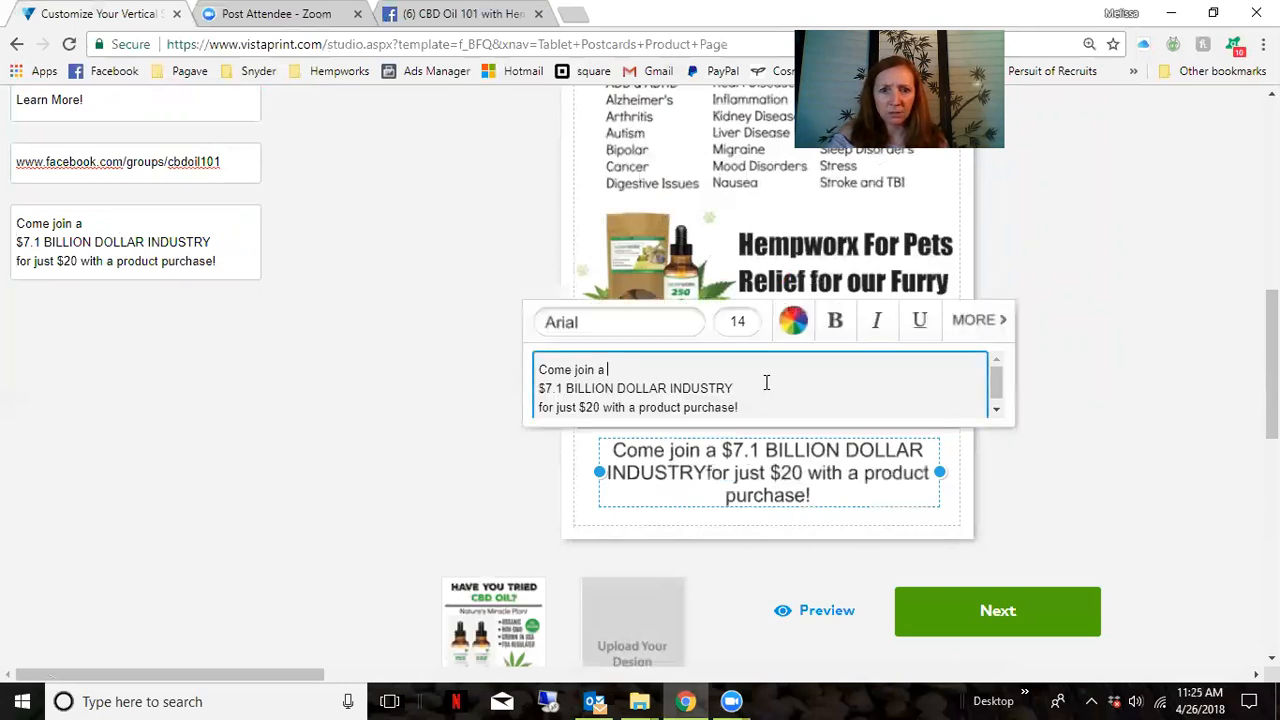
- Widen the bottom text box to the safety lines on both sides and adjust its position below the green band
left_click(950, 480)
left_click_drag(951, 478, 959, 474)
left_click_drag(600, 474, 581, 472)
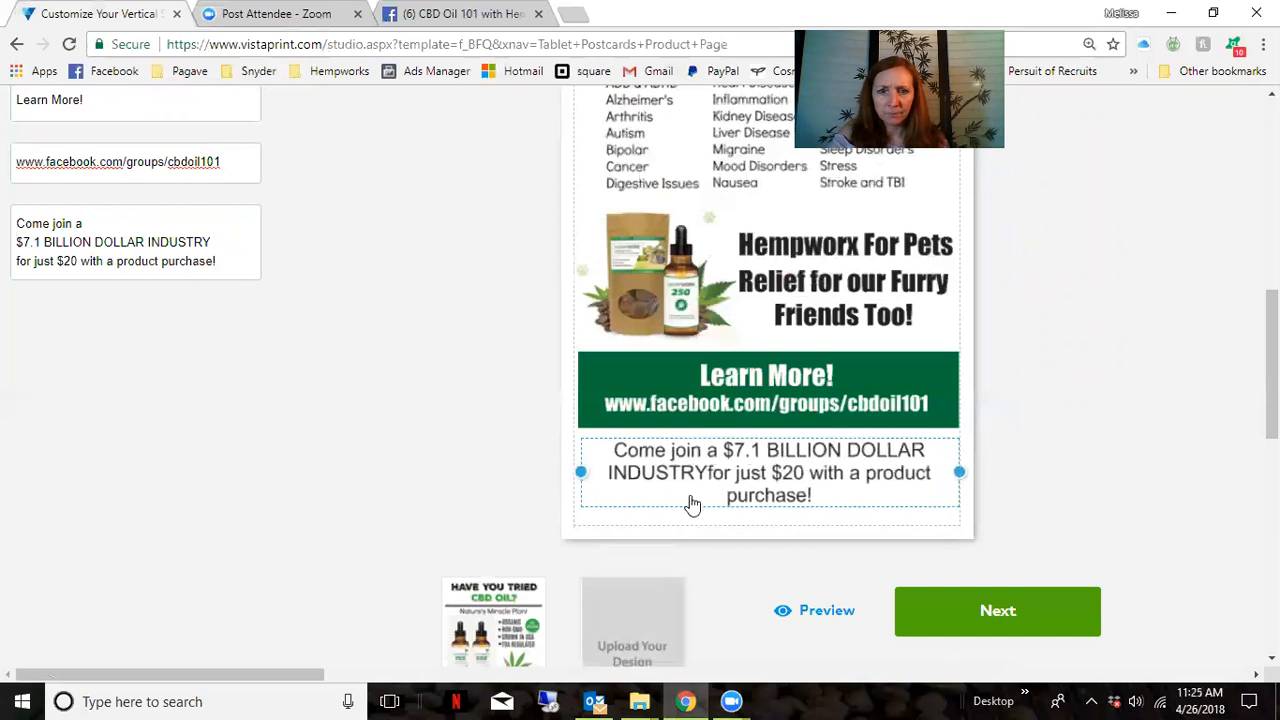
scroll(692, 505, "down", 1)
left_click(763, 432)
left_click_drag(763, 430, 761, 418)
- Add an extra line break after "Come join a" and another after "$7.1 BILLION DOLLAR INDUSTRY"
left_click(140, 170)
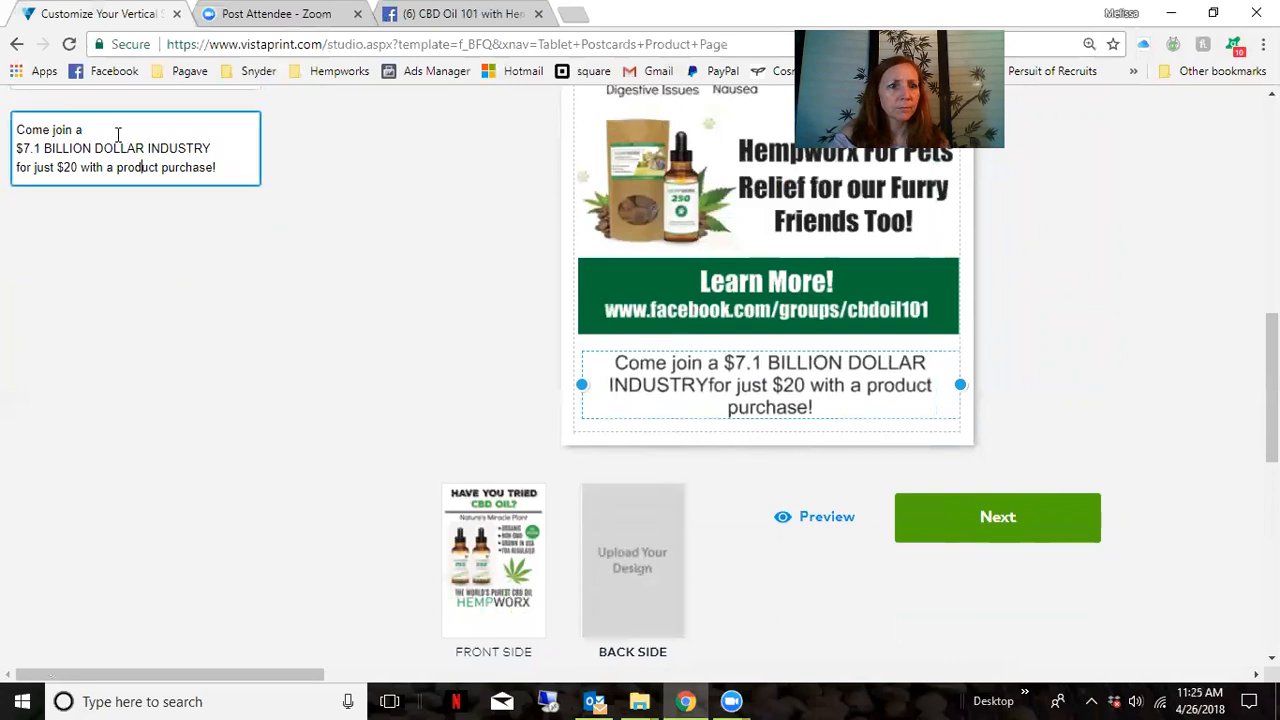
key("Return")
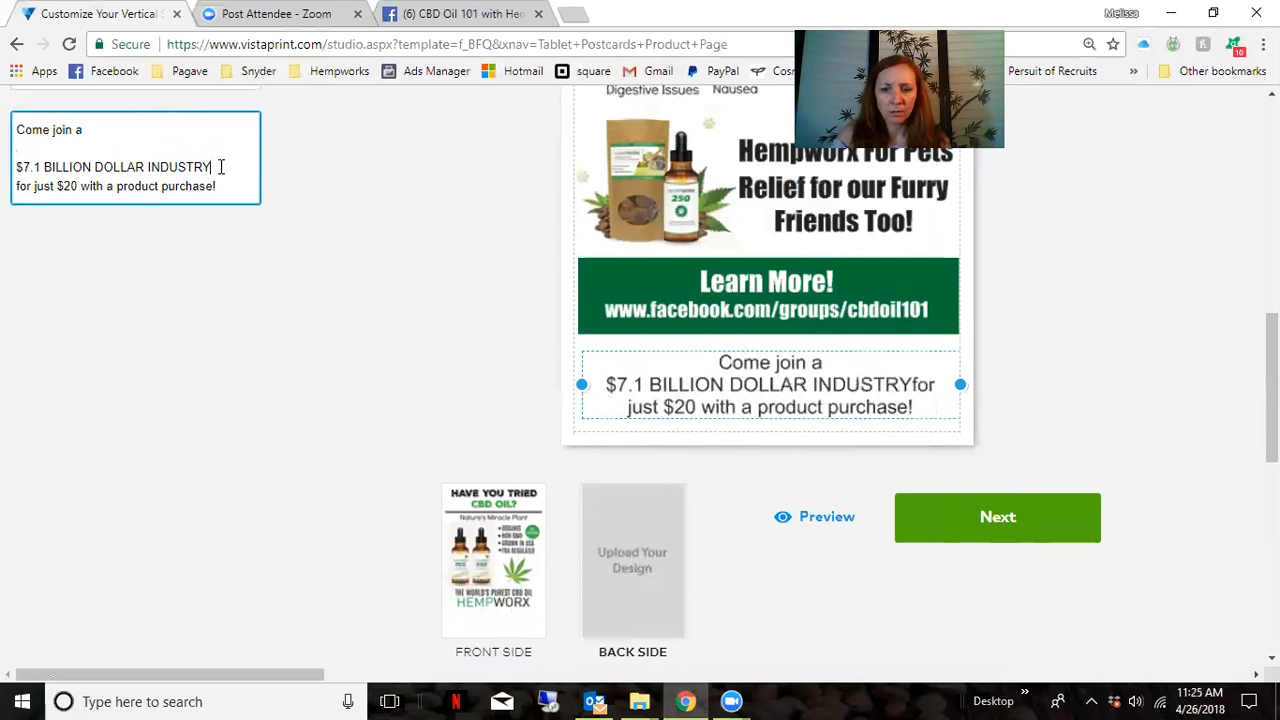
key("Return")
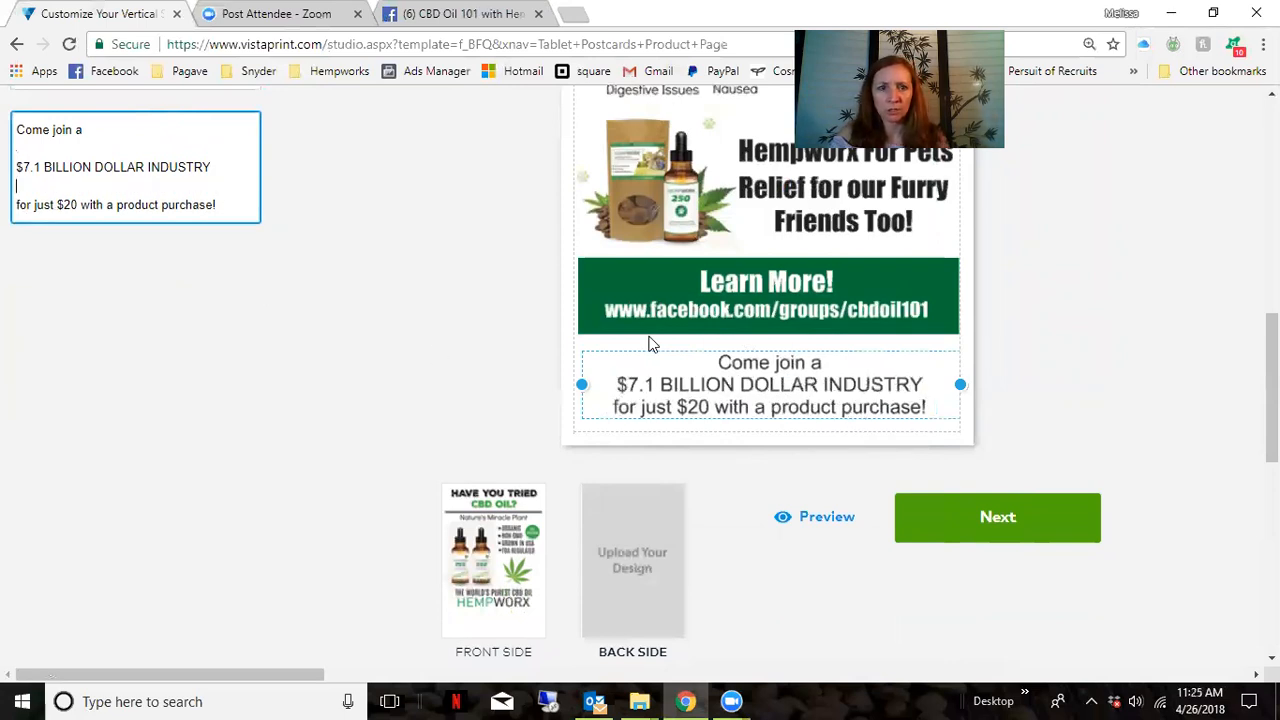
- Try larger font sizes for the three-line bottom text and set it to 16
left_click(830, 390)
left_click(734, 246)
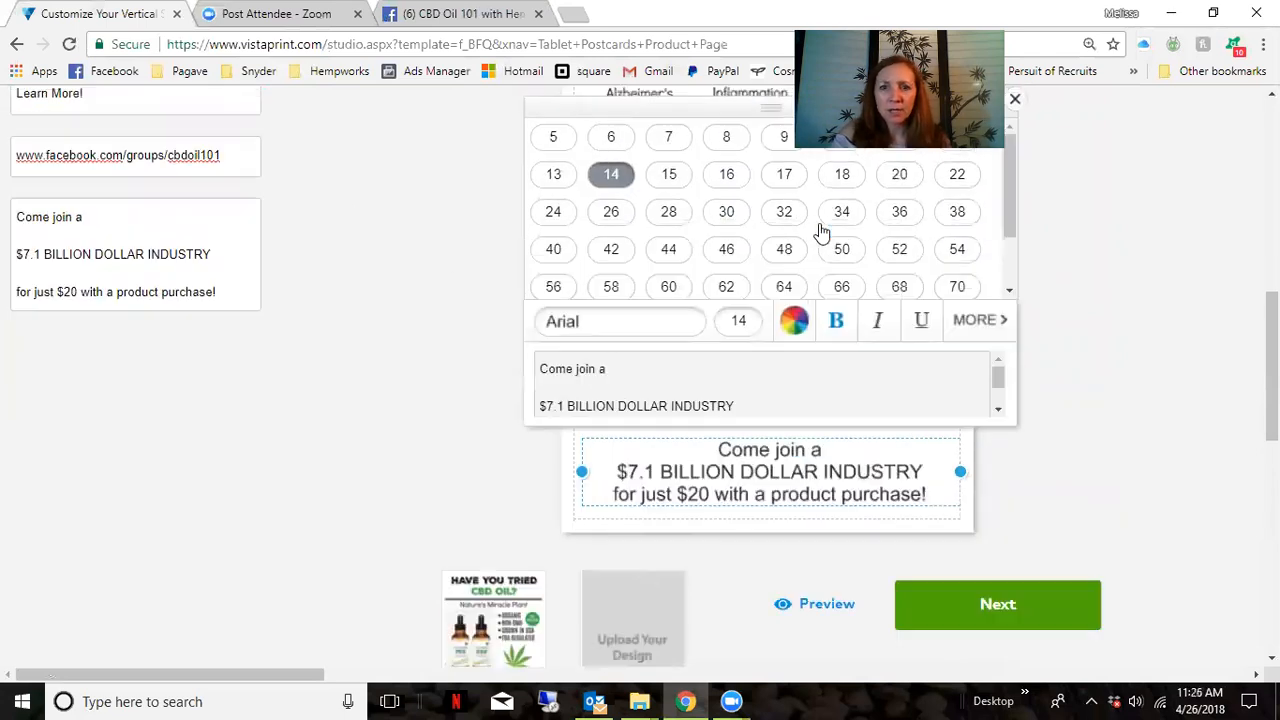
left_click(677, 178)
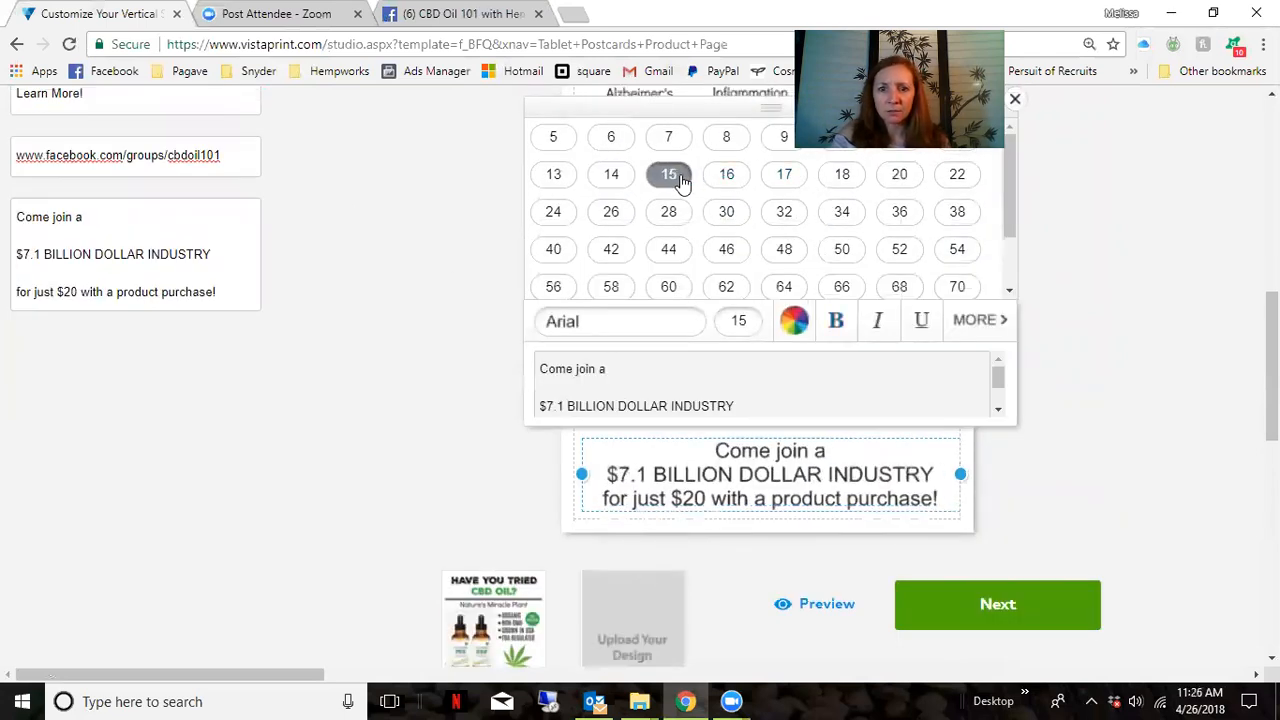
left_click(722, 176)
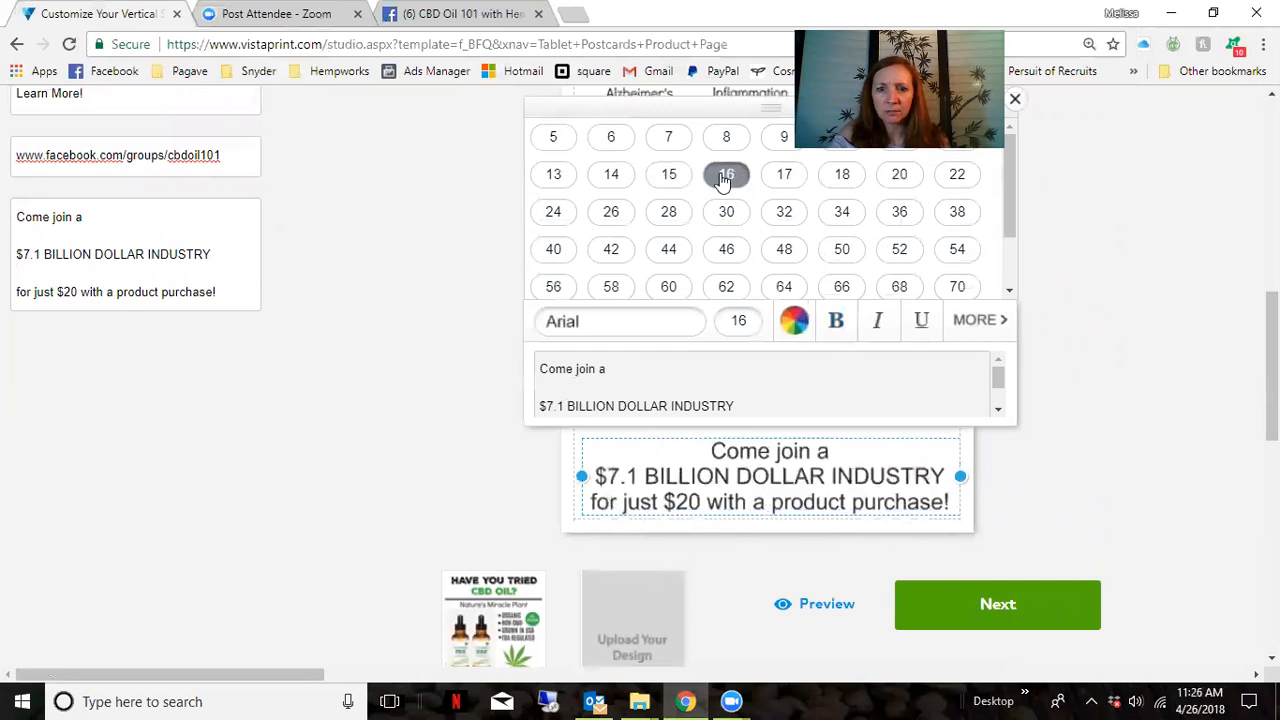
left_click(778, 177)
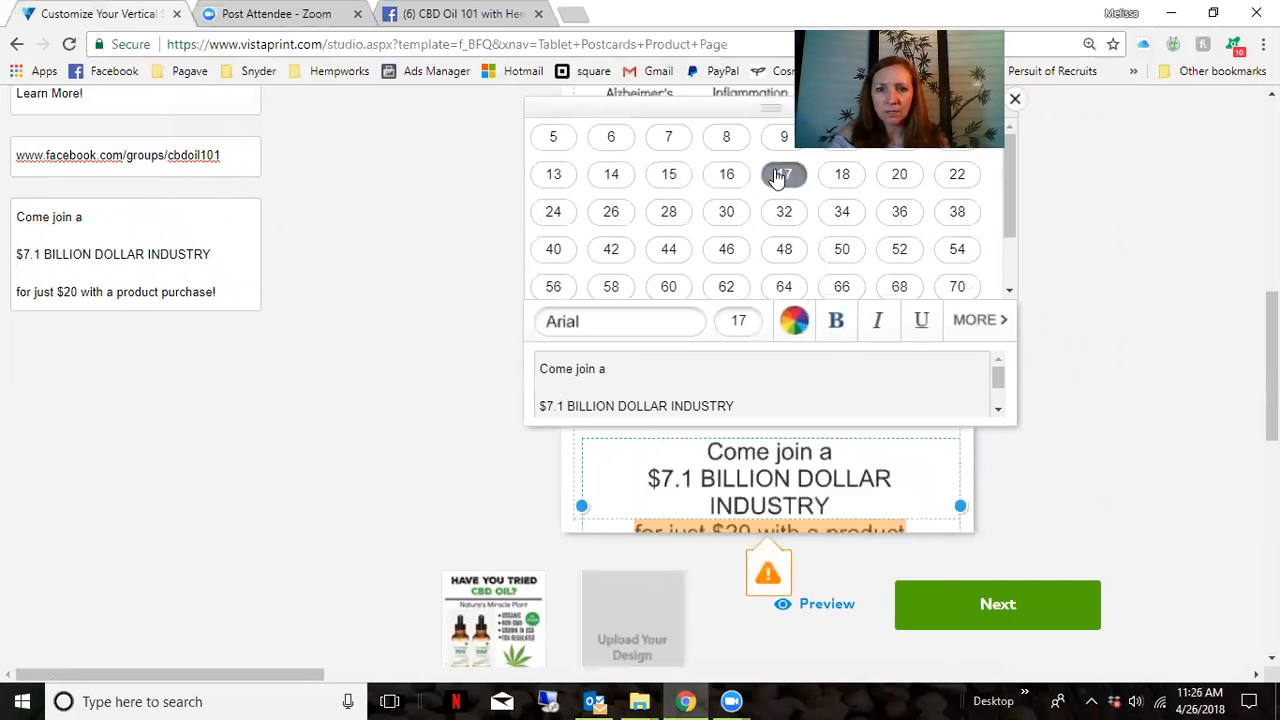
left_click(720, 180)
left_click(1075, 440)
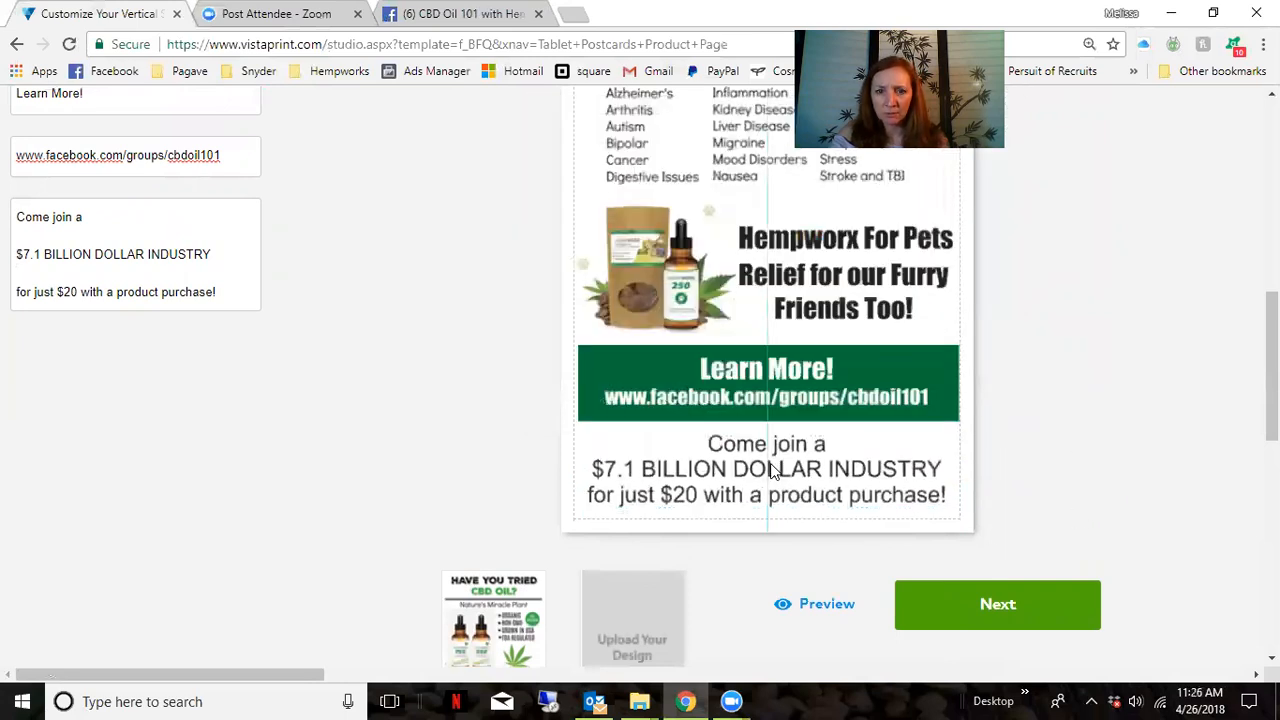
- Center the three-line bottom text beneath the green band and review the whole back side
left_click_drag(773, 463, 773, 462)
left_click(1067, 439)
scroll(1067, 445, "up", 3)
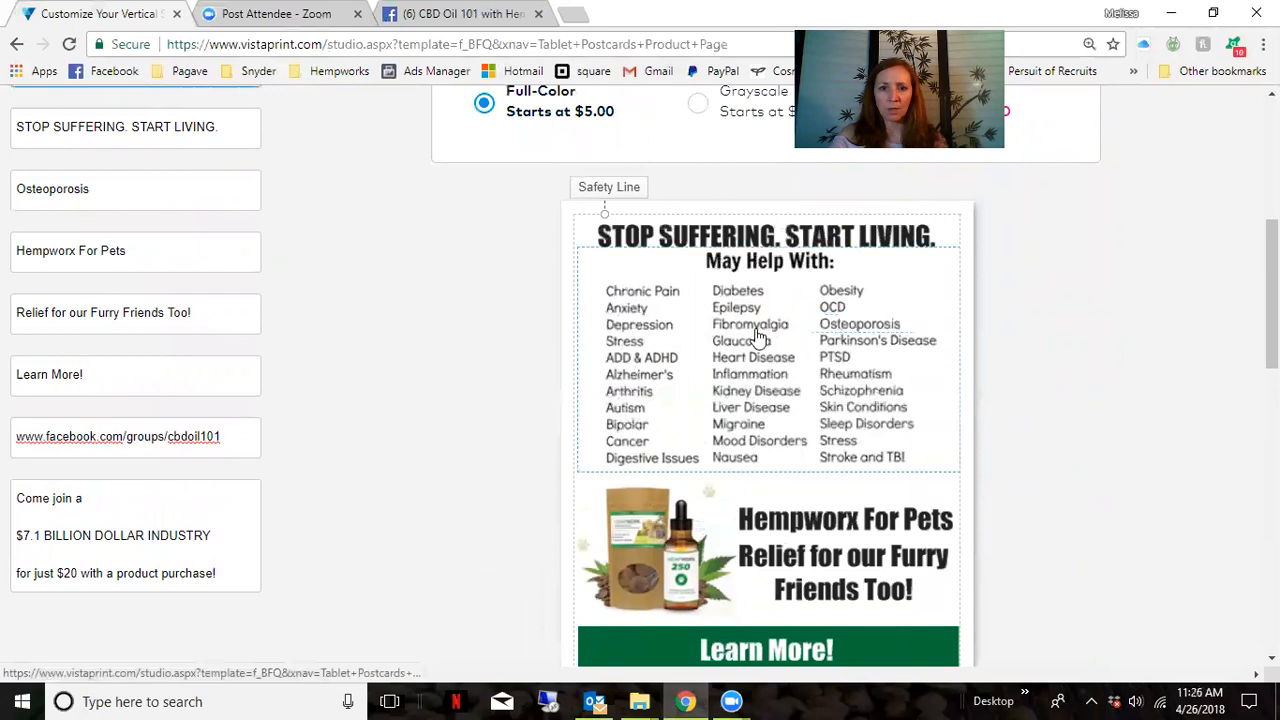
scroll(899, 462, "down", 1)
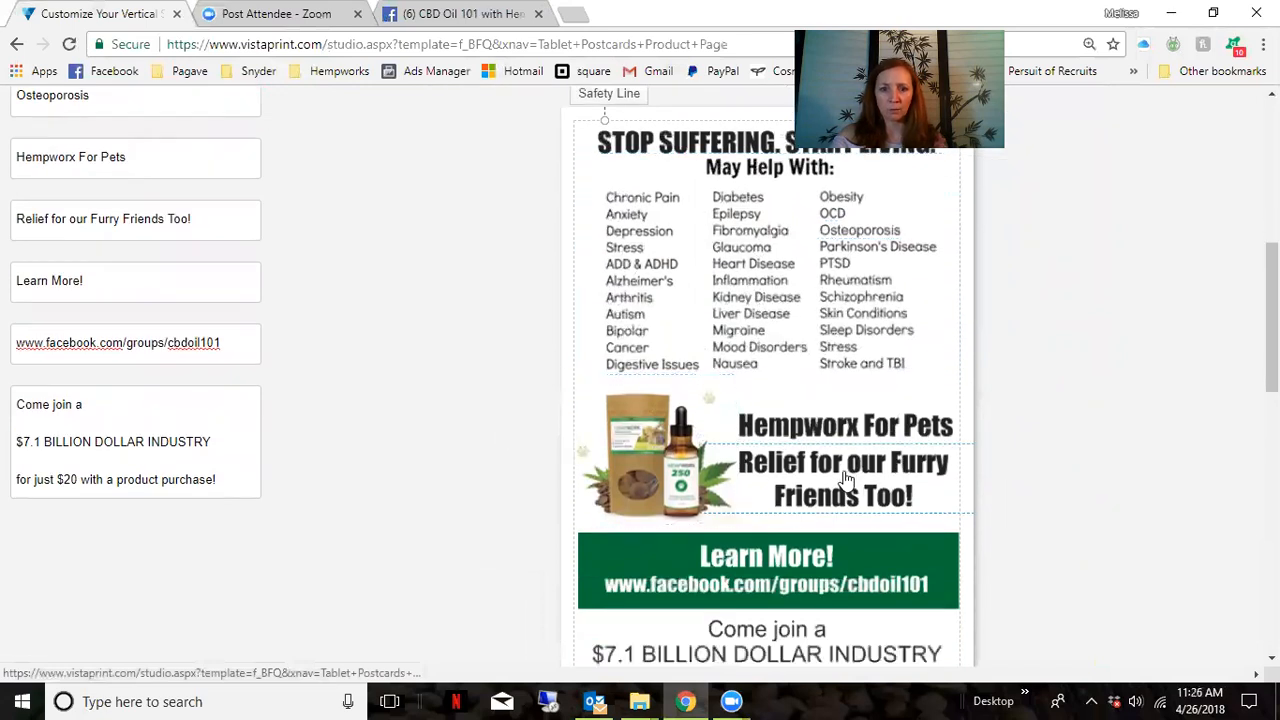
- Proceed to the design review page and examine the layout of the postcard's front and back sides
scroll(613, 397, "down", 2)
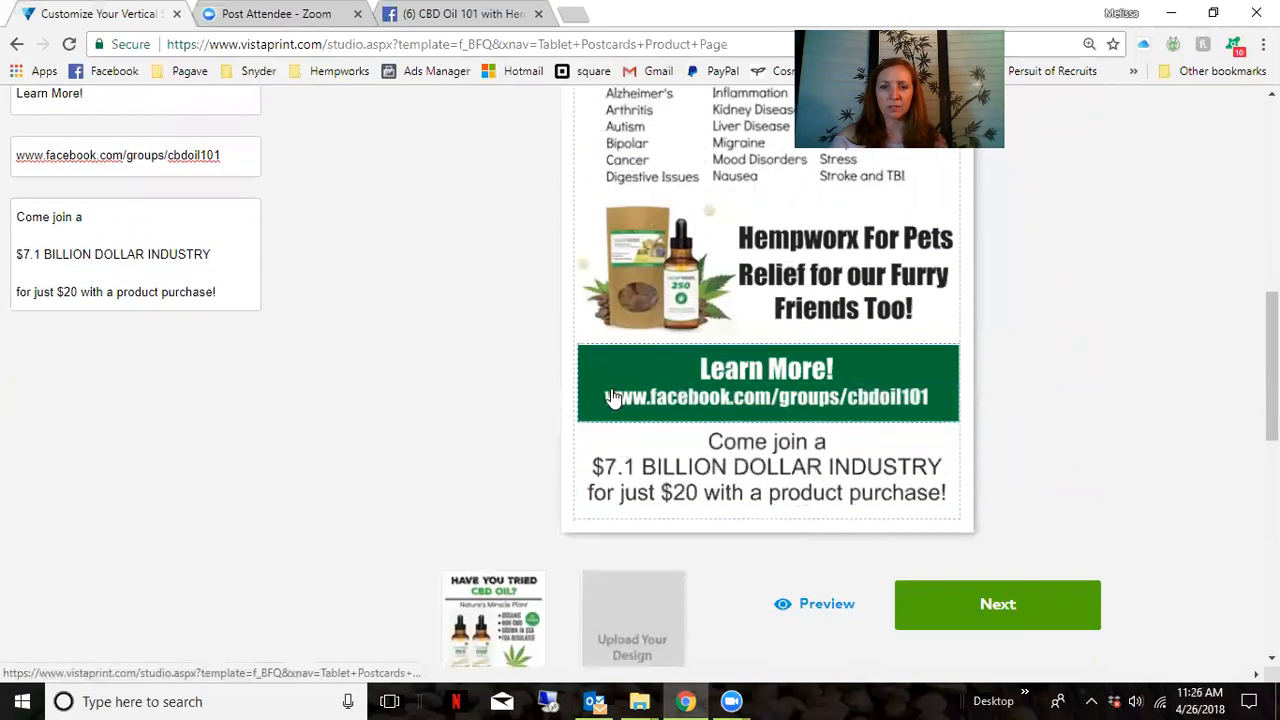
left_click(1013, 604)
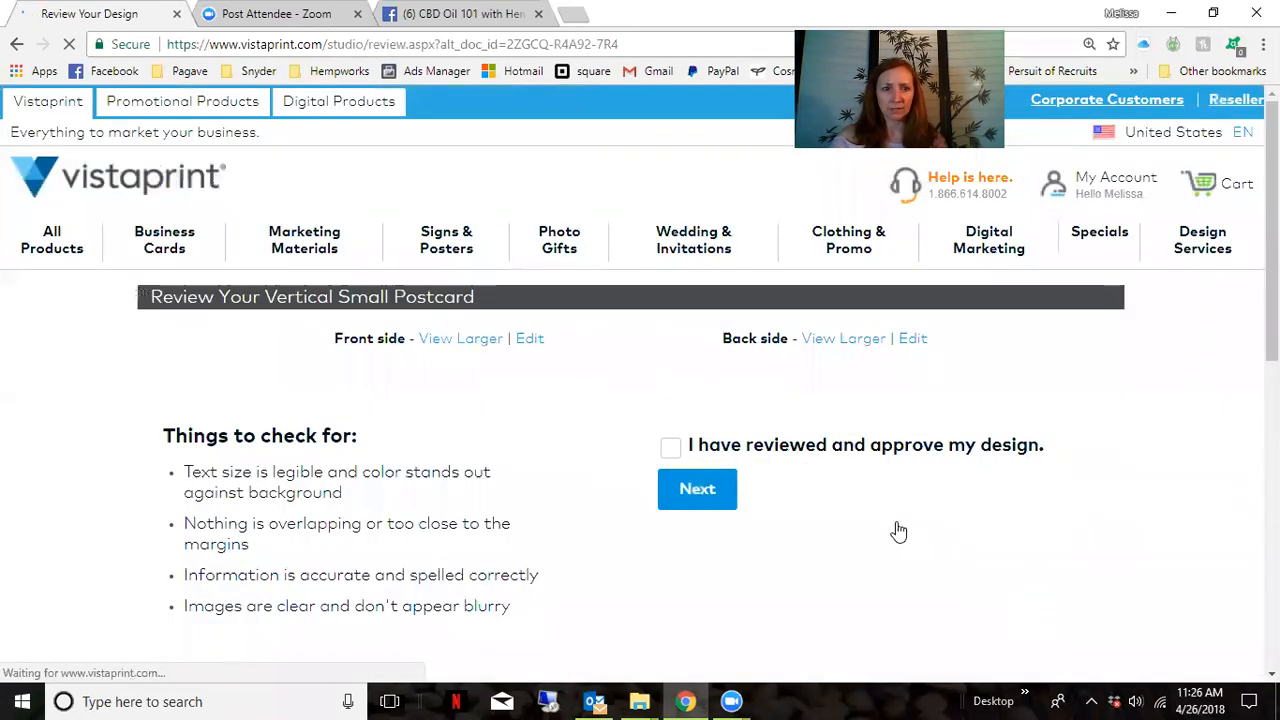
scroll(524, 368, "down", 2)
scroll(926, 471, "down", 2)
scroll(926, 471, "up", 2)
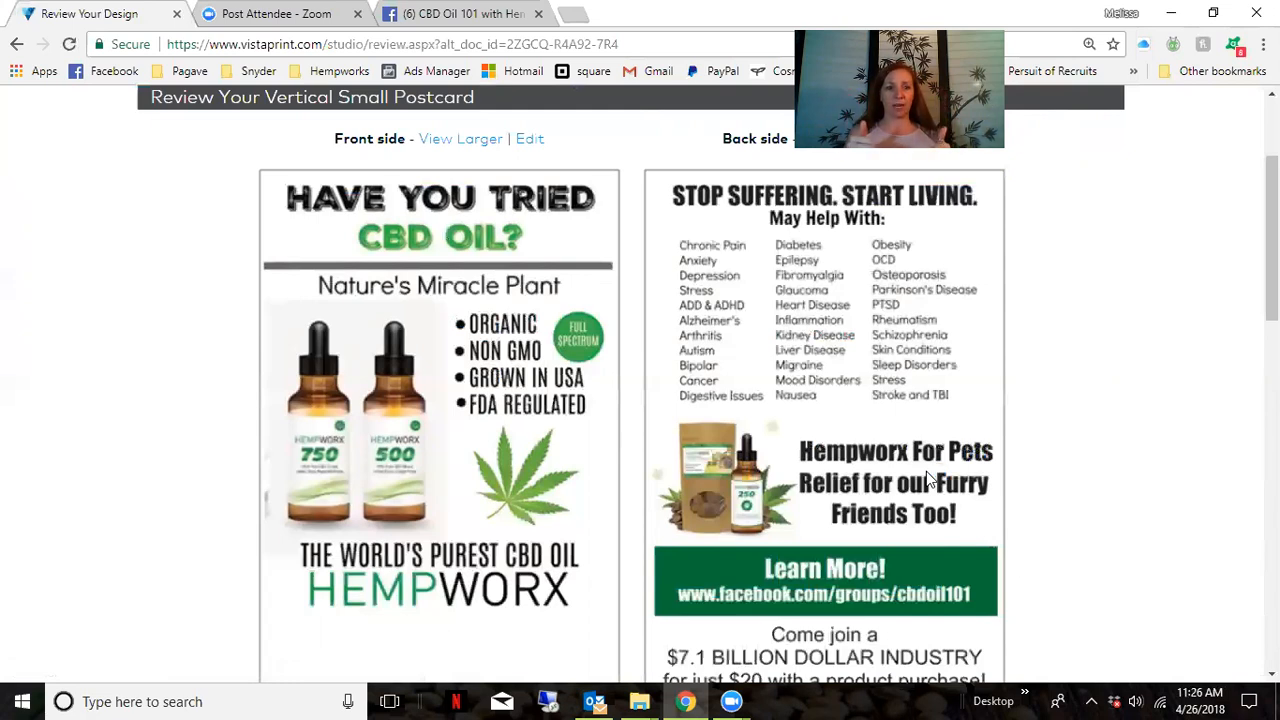
scroll(930, 480, "down", 2)
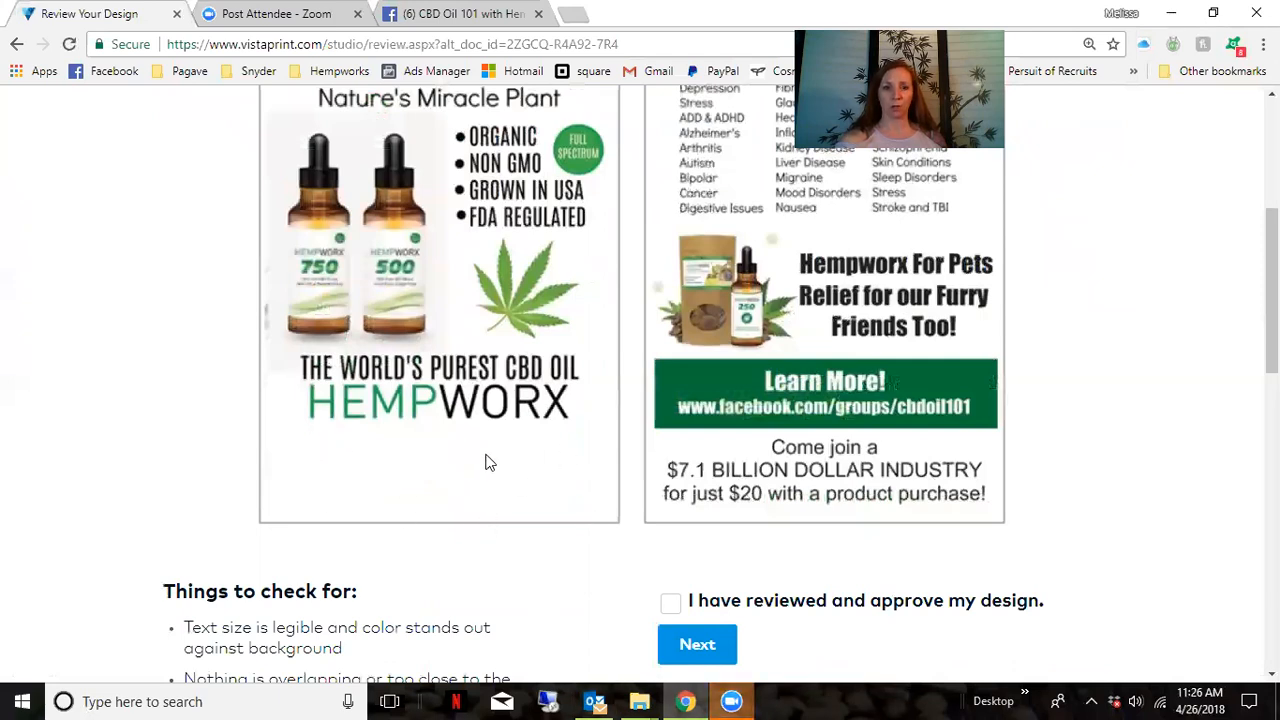
scroll(533, 515, "up", 2)
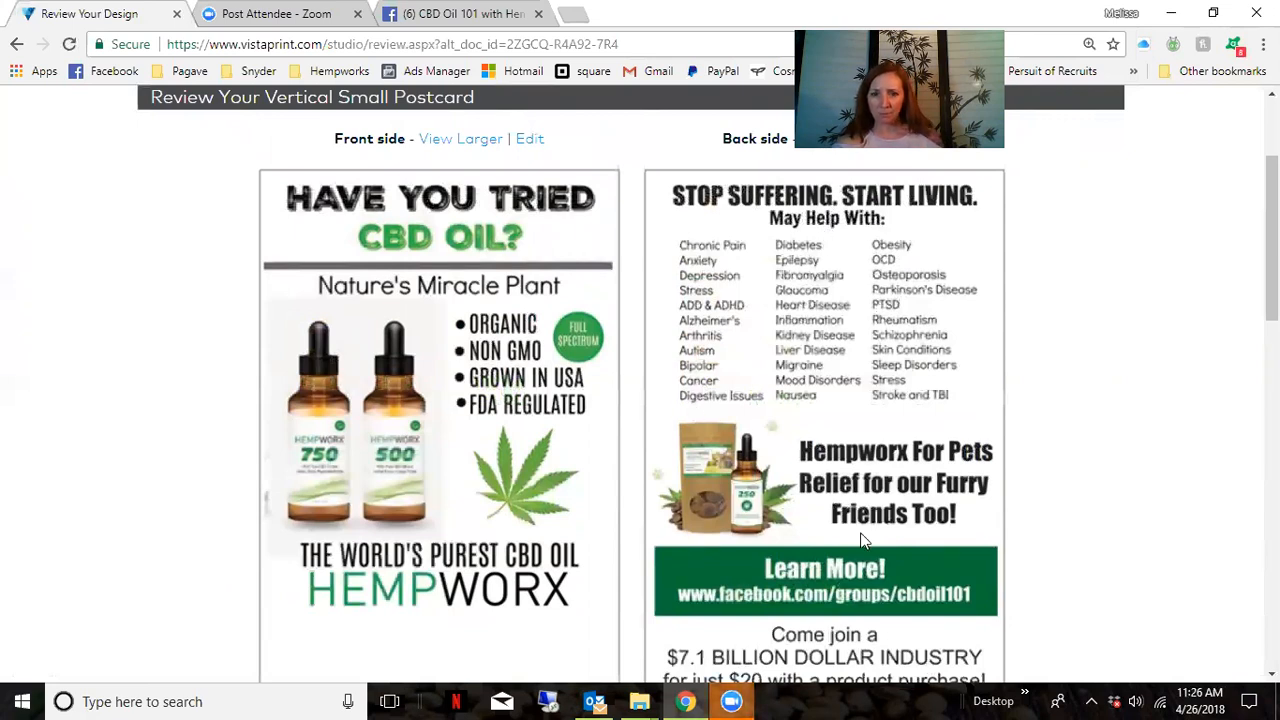
scroll(835, 610, "down", 1)
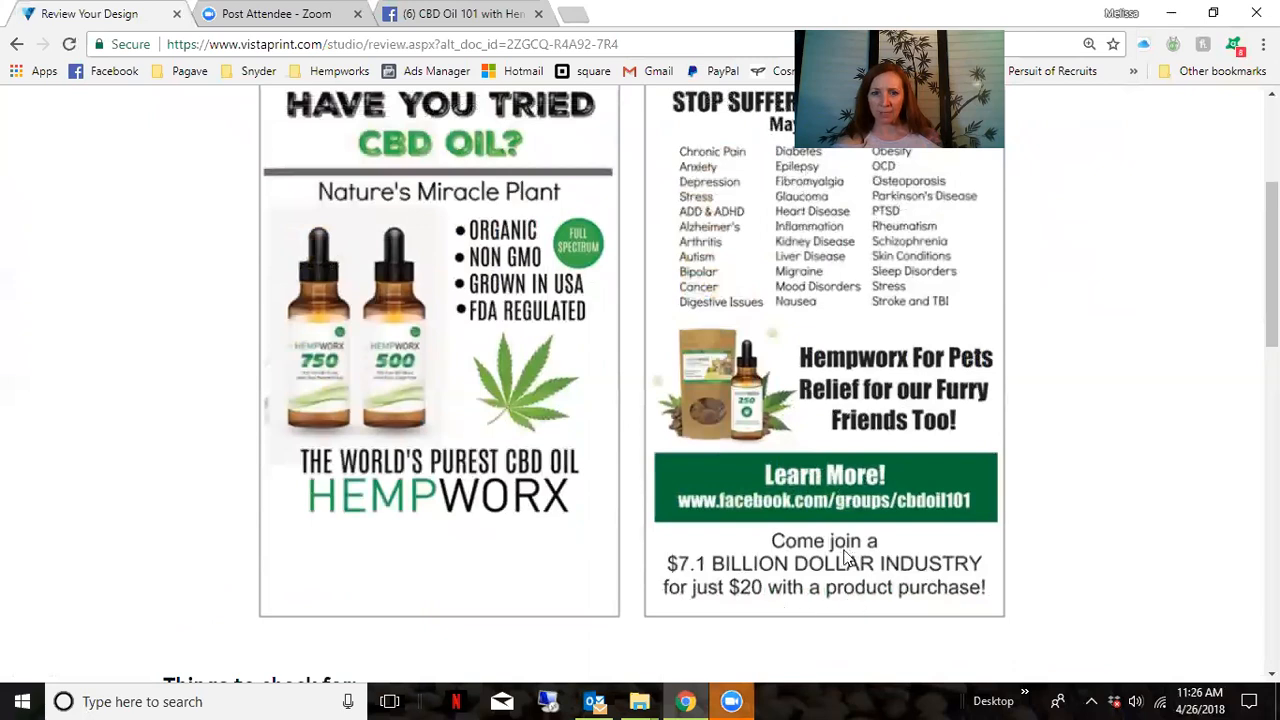
scroll(829, 464, "up", 3)
- Reopen the back side for editing and nudge the "STOP SUFFERING. START LIVING." heading slightly up, away from "May Help With:"
left_click(910, 331)
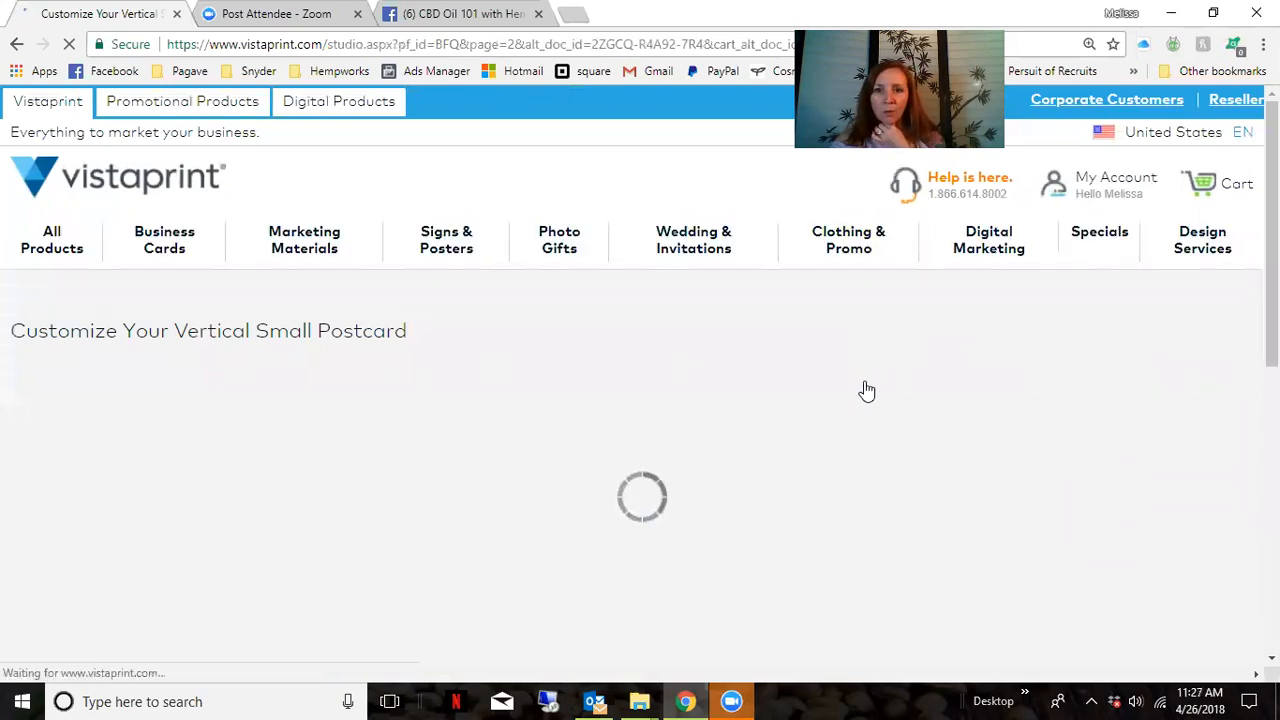
scroll(846, 506, "down", 3)
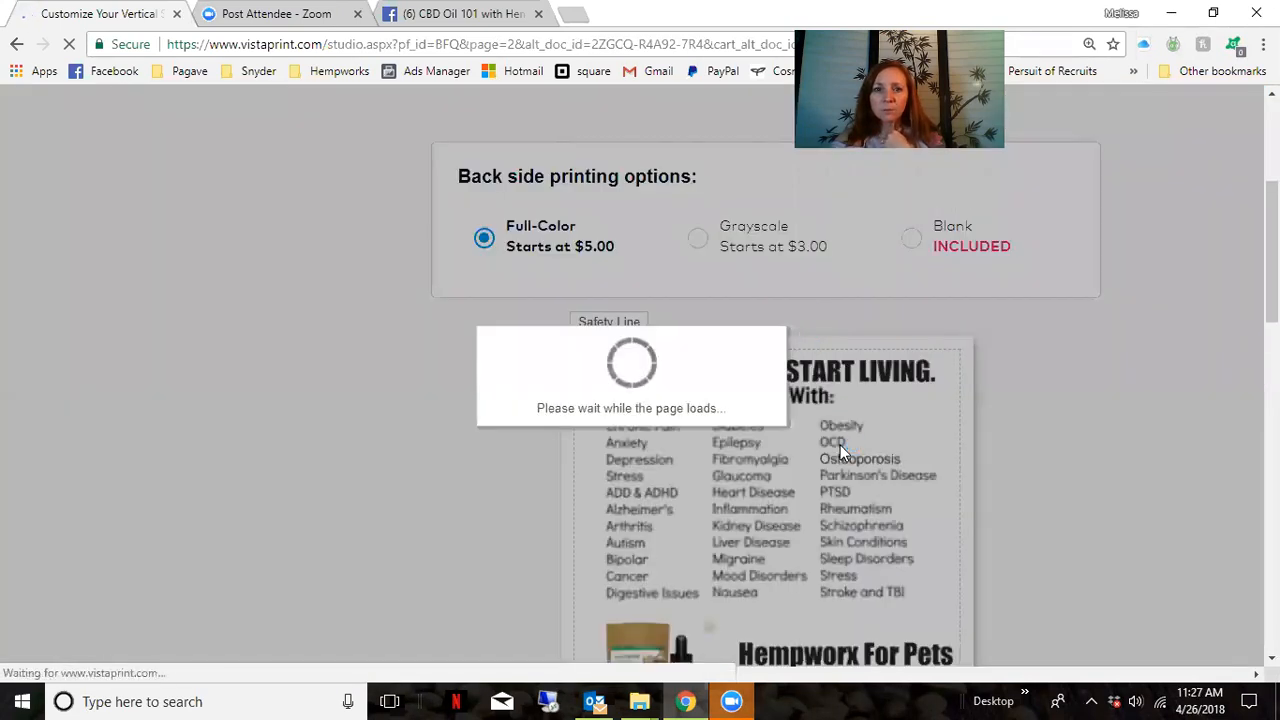
scroll(866, 474, "down", 1)
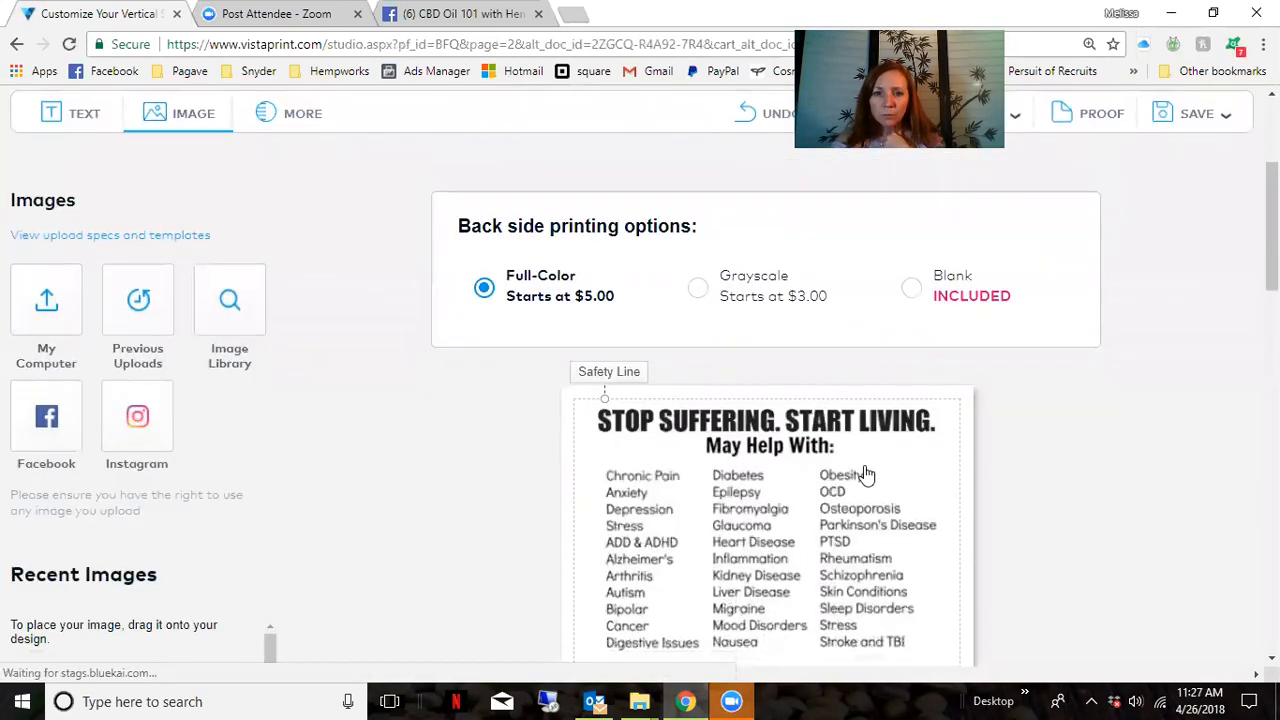
left_click(752, 423)
left_click_drag(752, 416, 752, 409)
left_click(1076, 478)
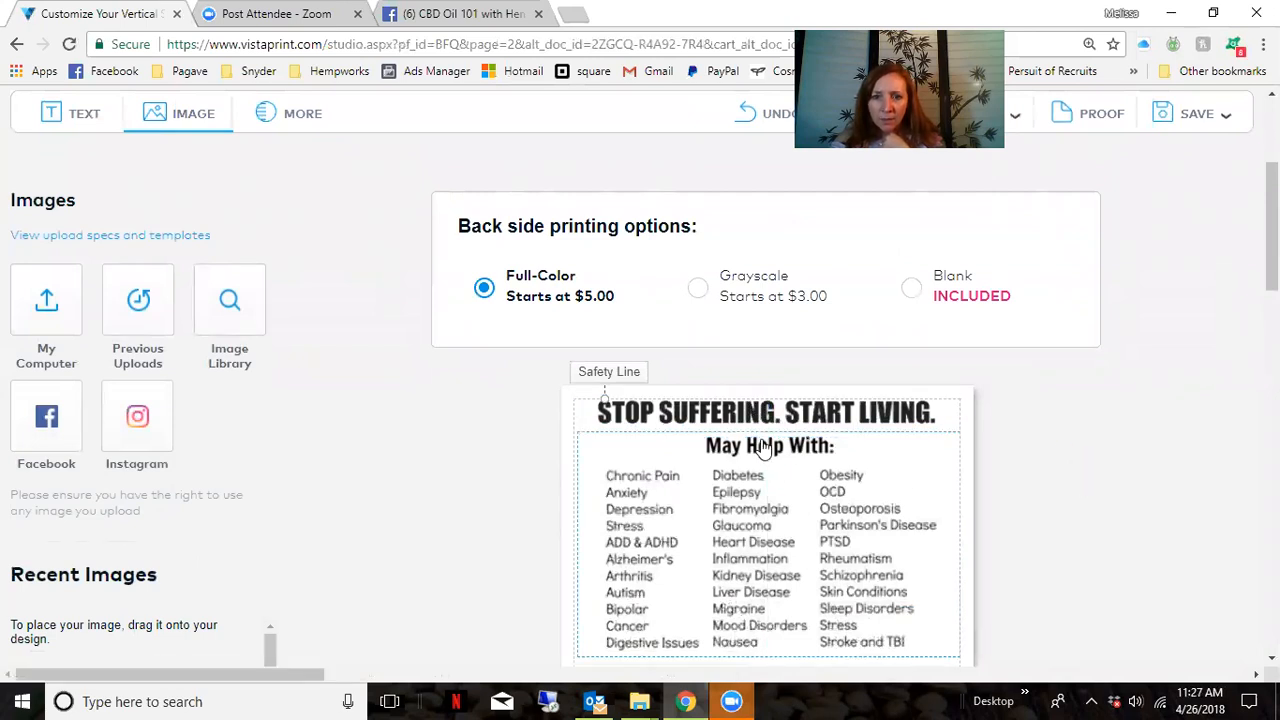
- Return to the design review page and check the spacing of the heading on the back side
scroll(995, 372, "down", 7)
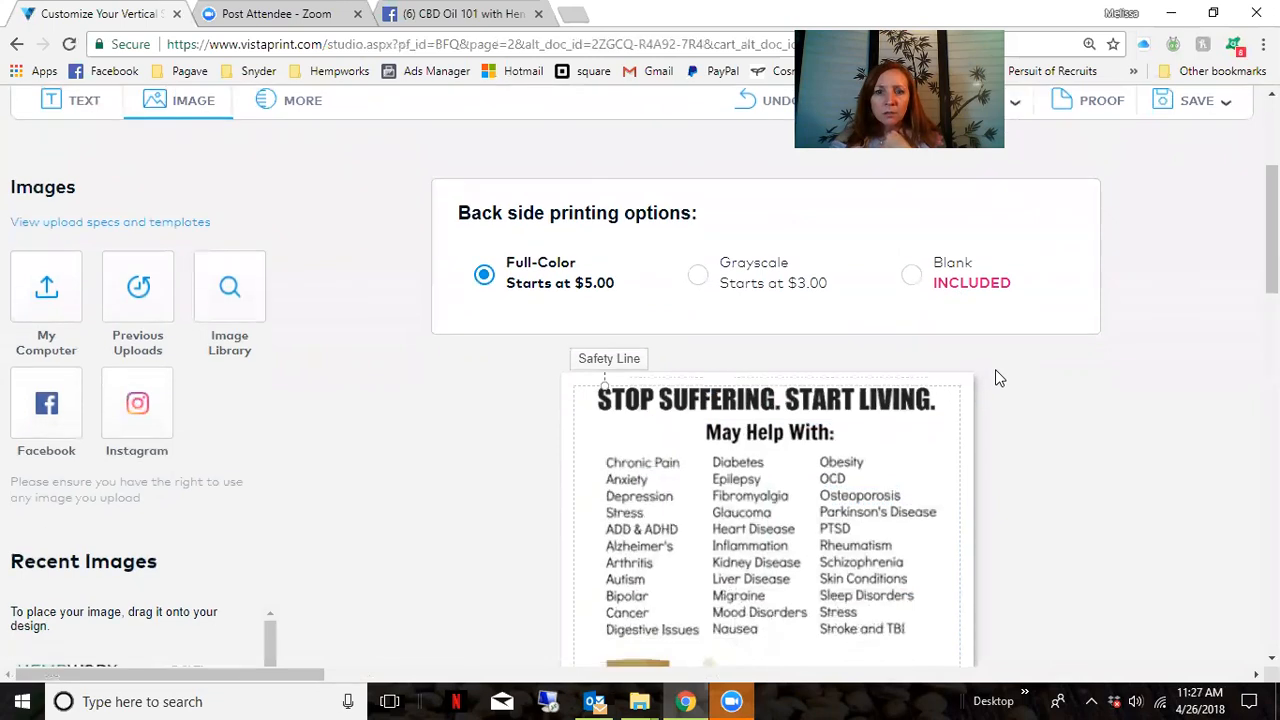
left_click(985, 321)
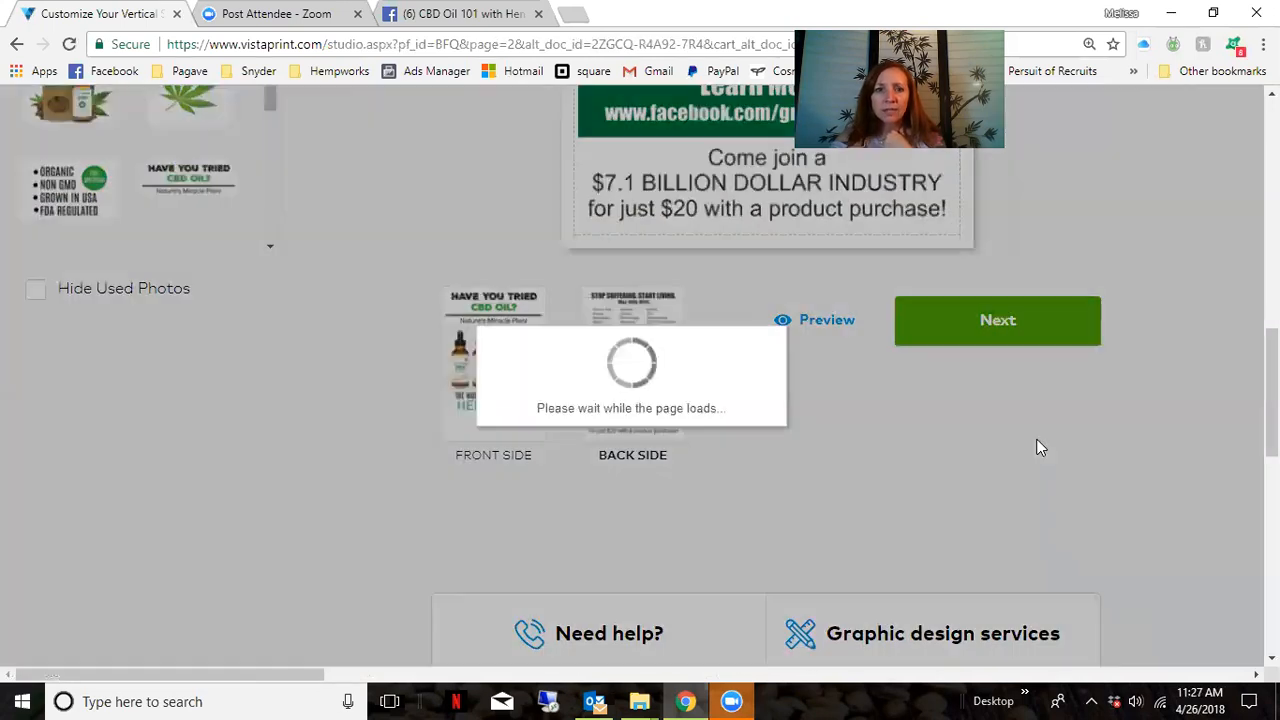
scroll(1040, 447, "down", 2)
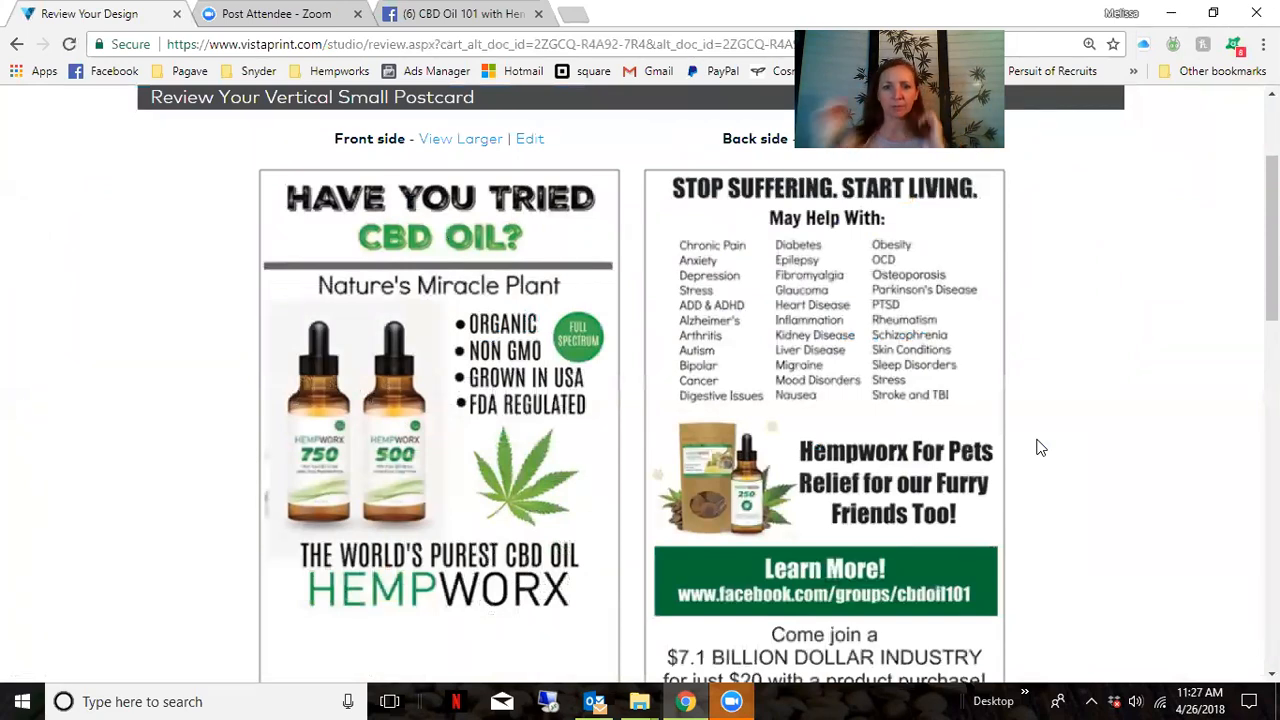
- Reopen the back side and shift the three-line bottom text, the green band and its two text lines slightly down
left_click(905, 140)
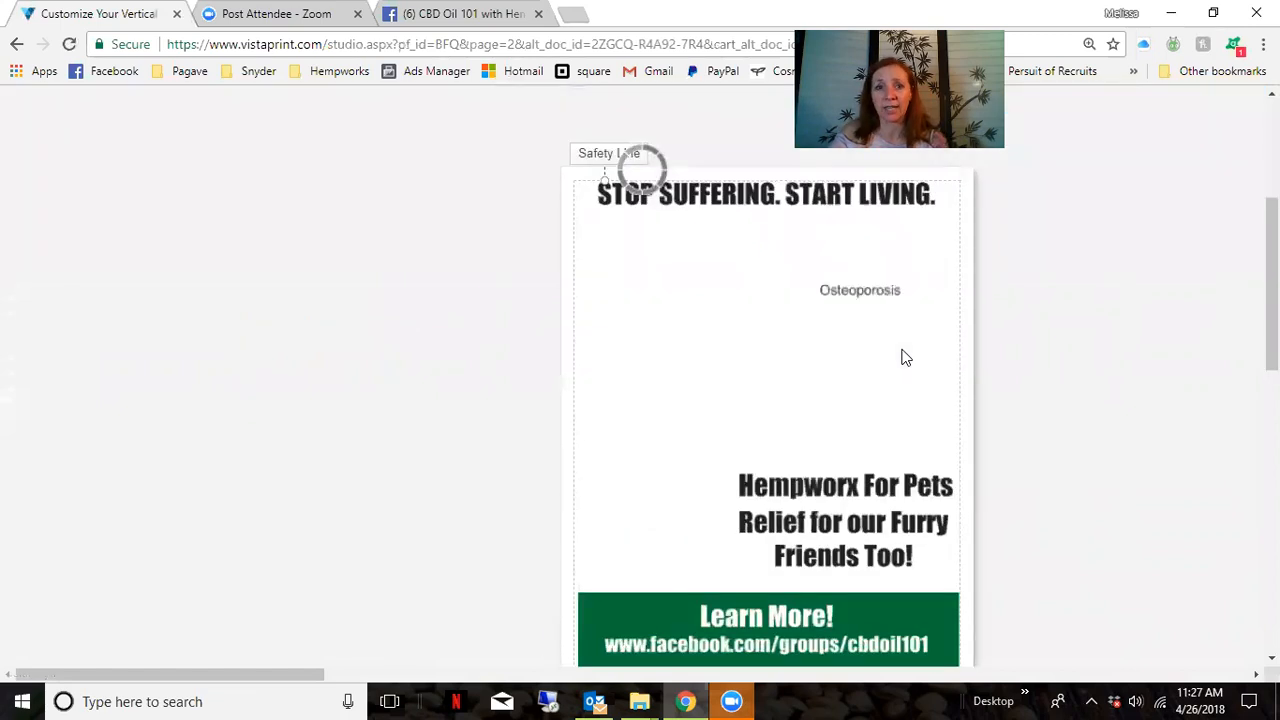
scroll(902, 349, "down", 5)
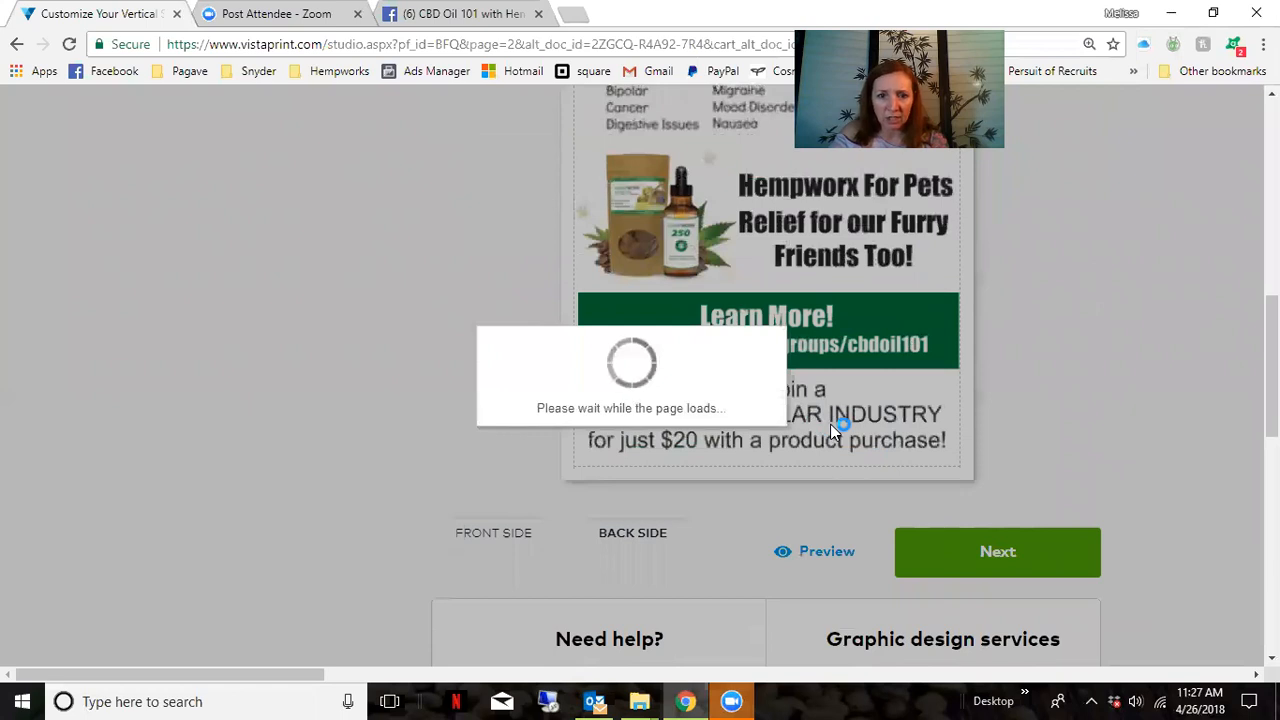
scroll(830, 431, "up", 6)
scroll(830, 437, "down", 8)
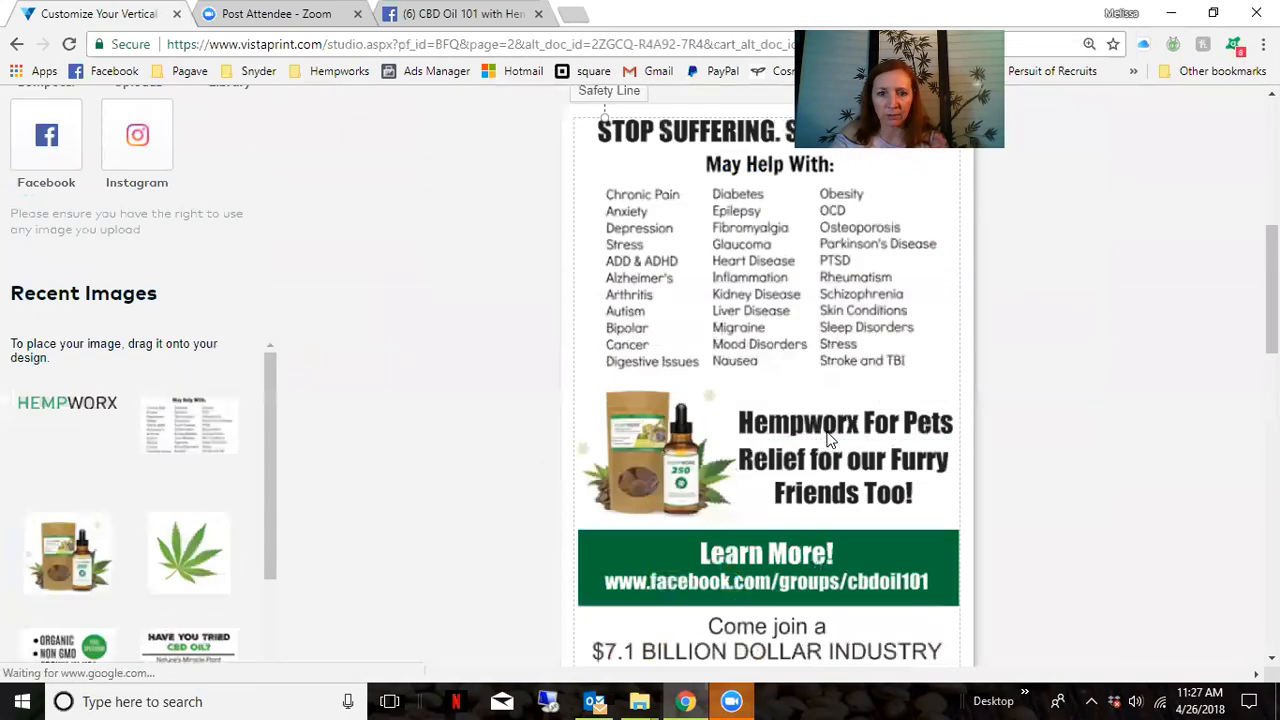
left_click_drag(775, 307, 775, 315)
left_click_drag(777, 229, 777, 223)
left_click_drag(774, 177, 774, 184)
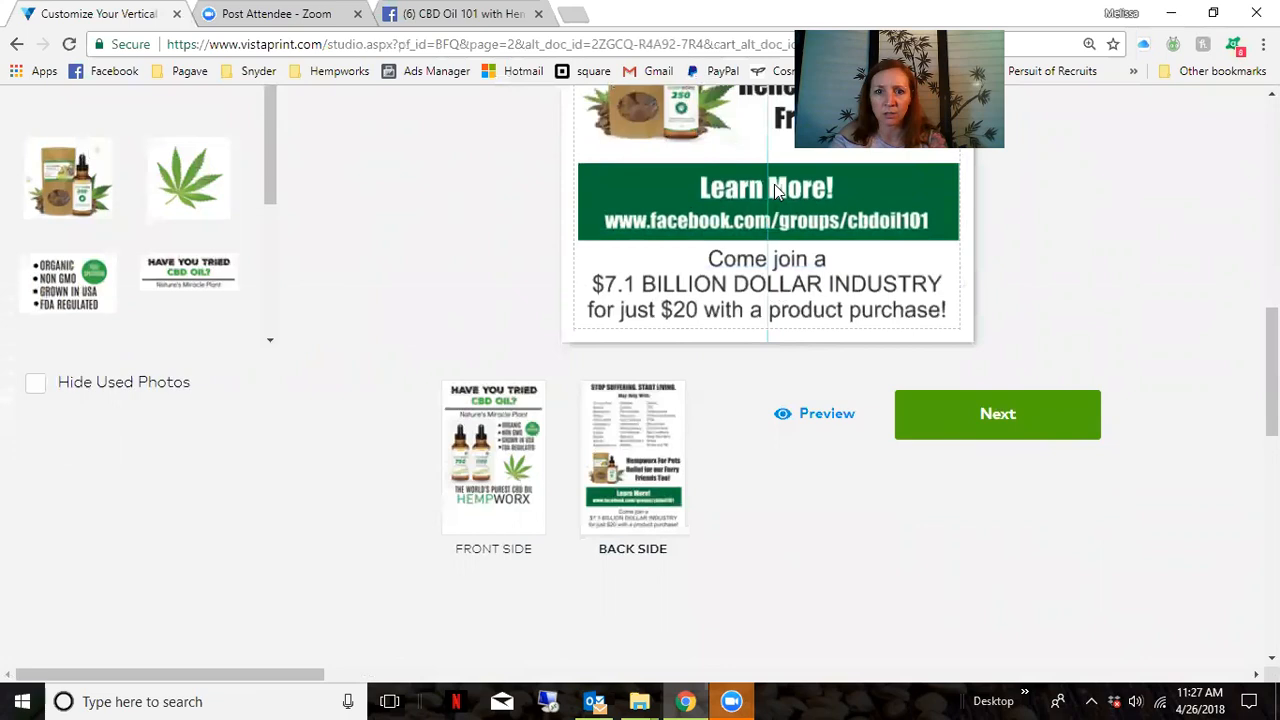
left_click(785, 222)
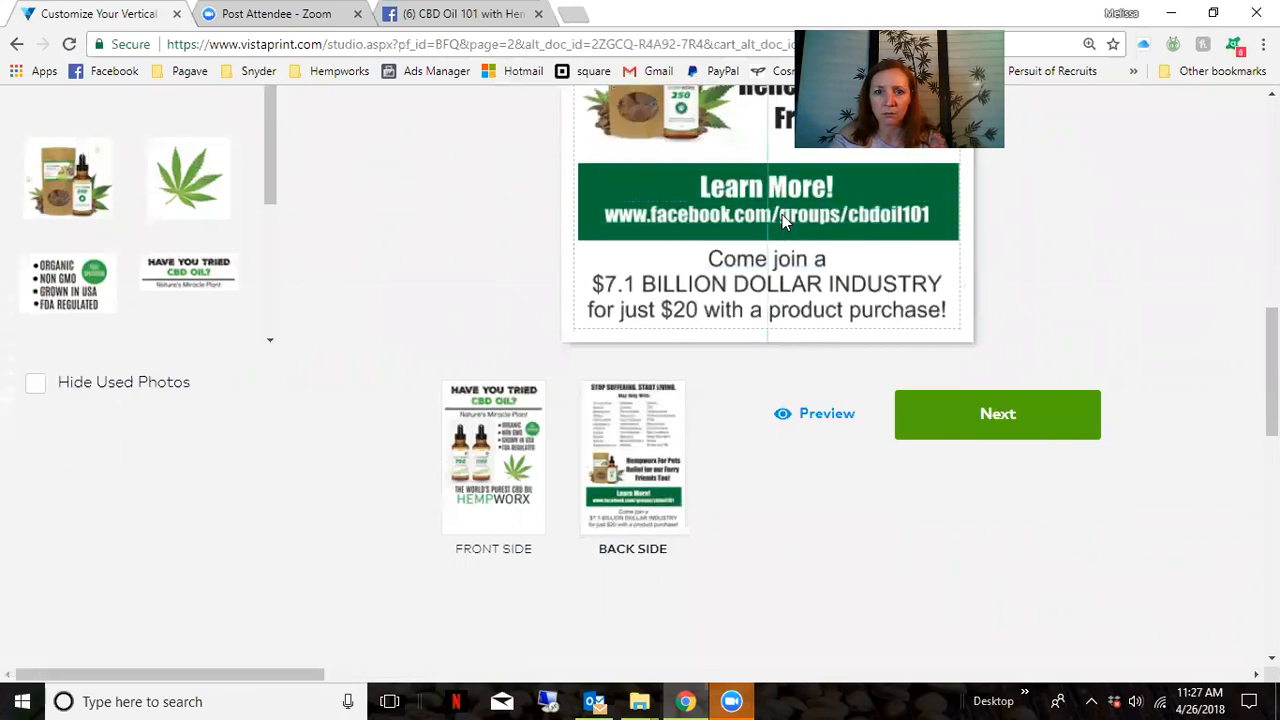
- Lower the pet products image, "Relief for our Furry Friends Too!" and "Hempworx For Pets" slightly to match the band
scroll(785, 222, "up", 2)
left_click(678, 287)
left_click_drag(678, 287, 678, 295)
left_click_drag(891, 293, 891, 301)
left_click_drag(877, 238, 877, 253)
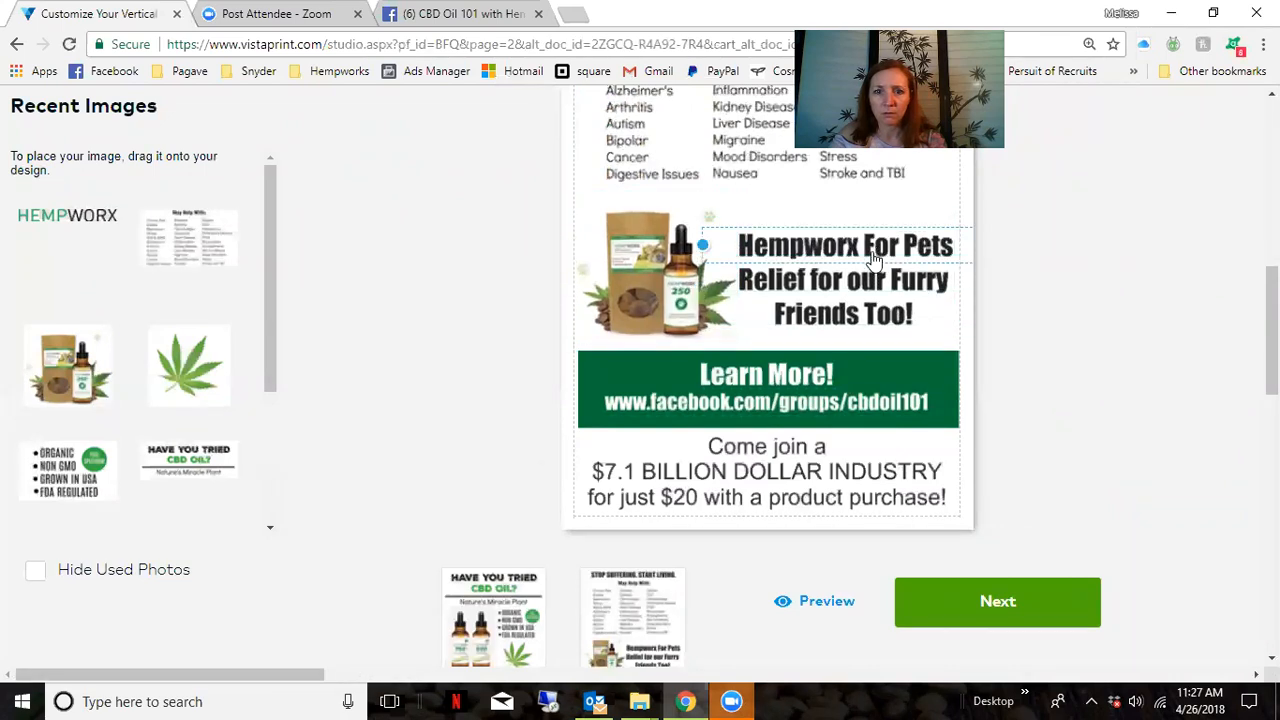
- Lower the "May Help With:" conditions list slightly and realign the separate "Osteoporosis" text between "OCD" and "Parkinson's Disease"
scroll(820, 300, "up", 2)
left_click(818, 303)
left_click_drag(818, 300, 821, 310)
left_click_drag(898, 237, 904, 284)
left_click(892, 235)
left_click_drag(890, 234, 794, 306)
left_click_drag(874, 274, 883, 237)
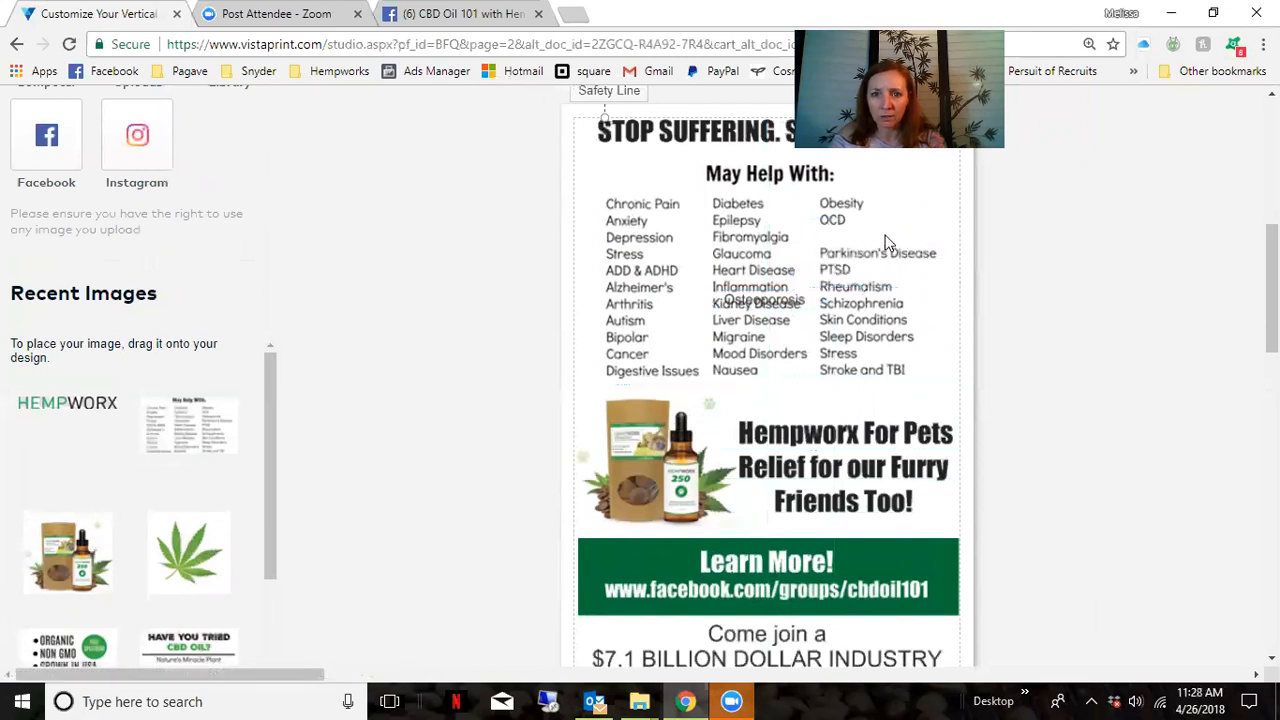
left_click(884, 243)
left_click_drag(769, 308, 865, 245)
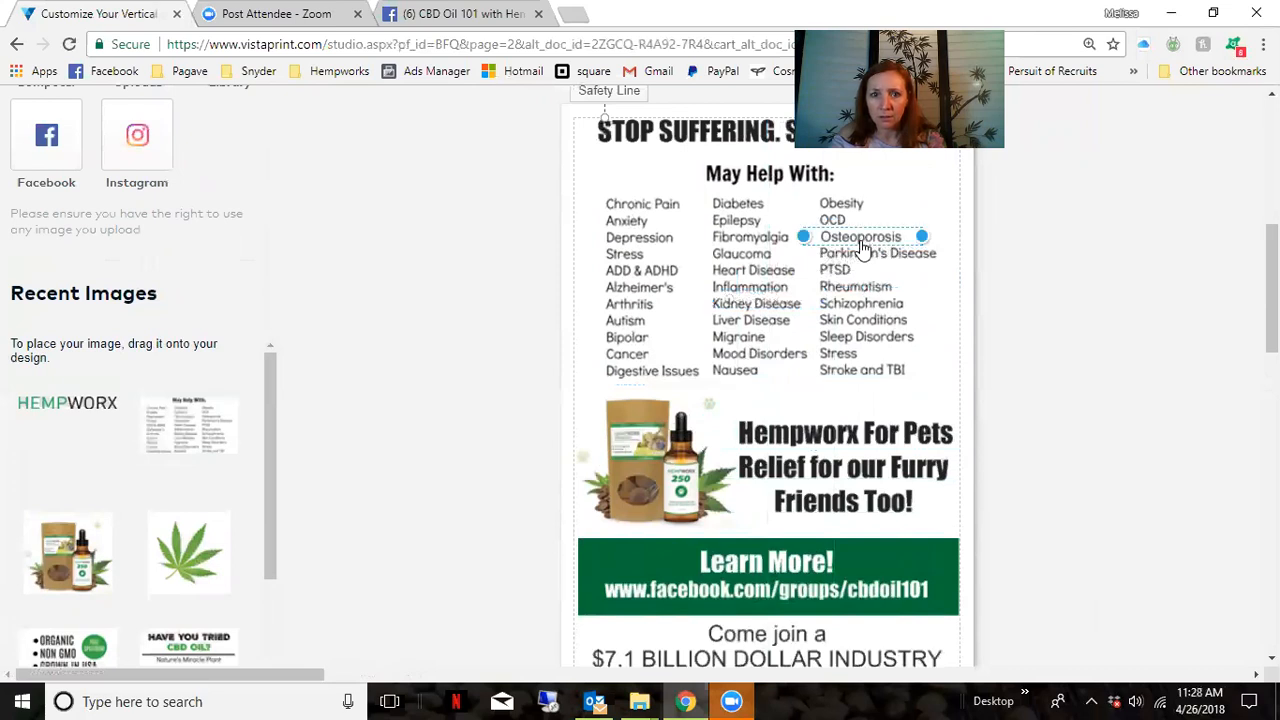
- Lower the "STOP SUFFERING. START LIVING." heading slightly towards the conditions list and proceed to the design review page
left_click(771, 141)
left_click_drag(766, 143, 767, 153)
scroll(1100, 426, "down", 3)
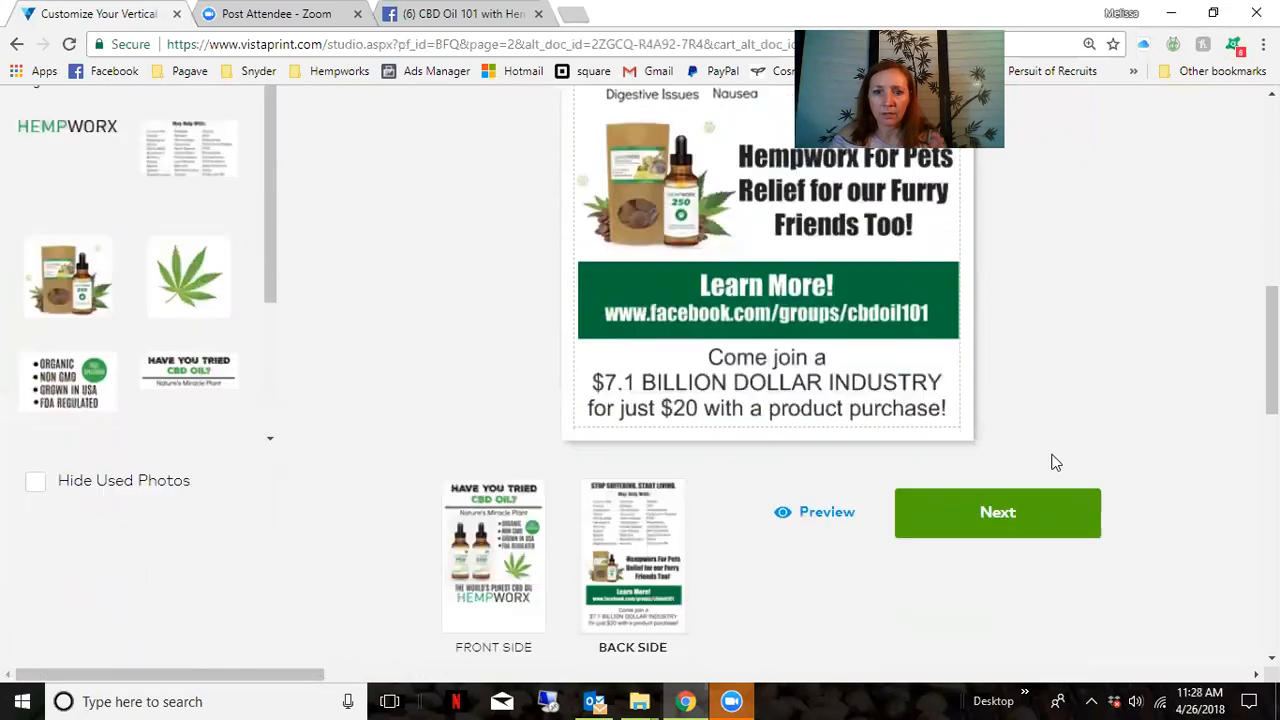
left_click(1010, 510)
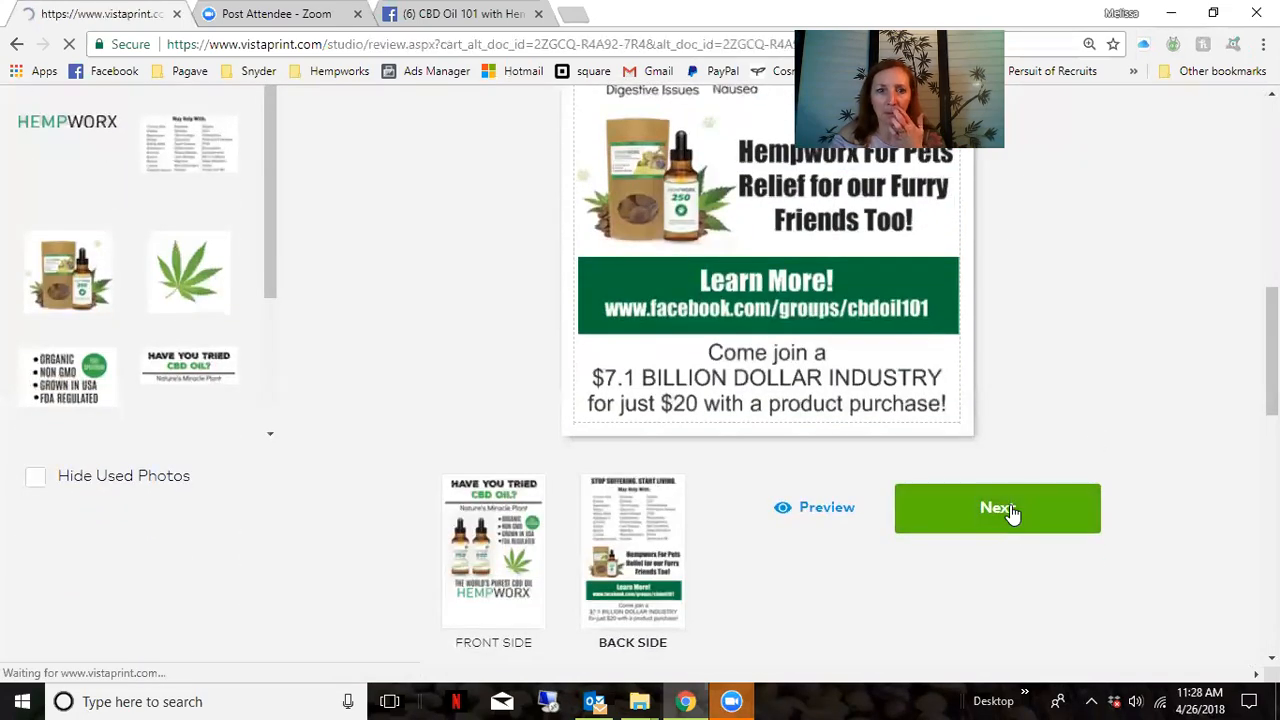
- Review both postcard sides and the approval checklist, examining the spacing between the back side's sections
scroll(1013, 515, "down", 2)
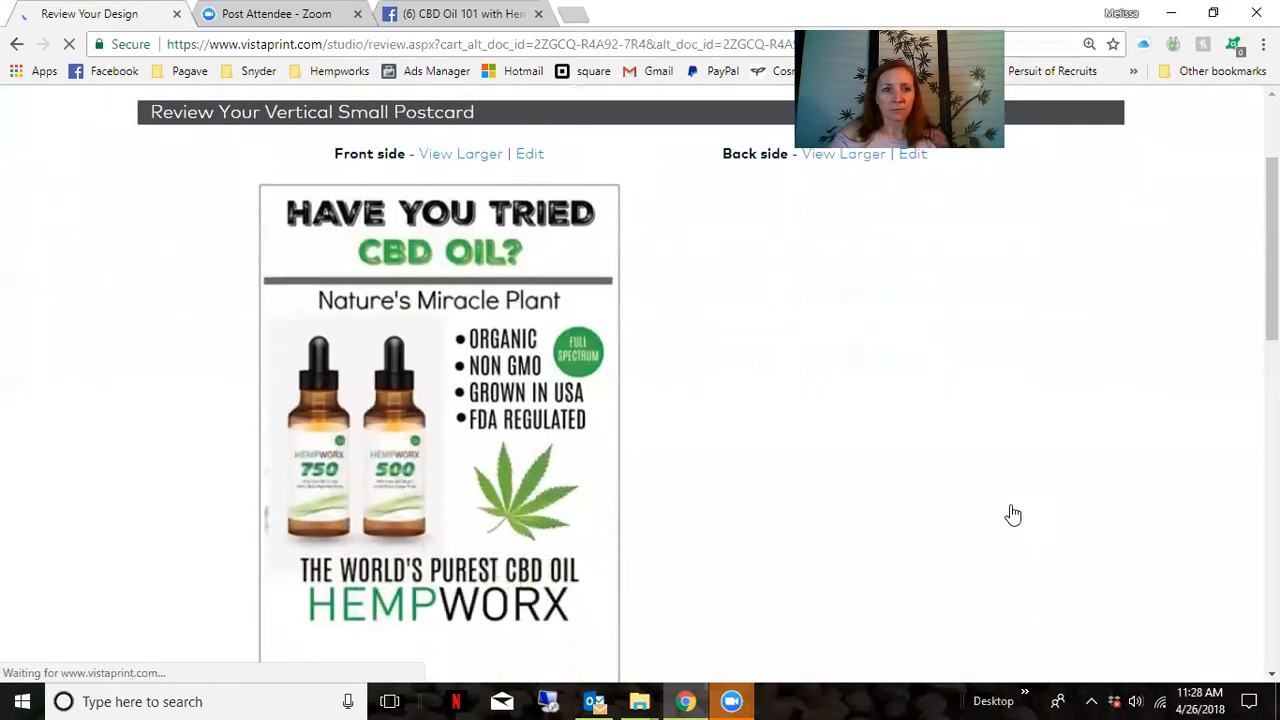
scroll(1013, 515, "down", 3)
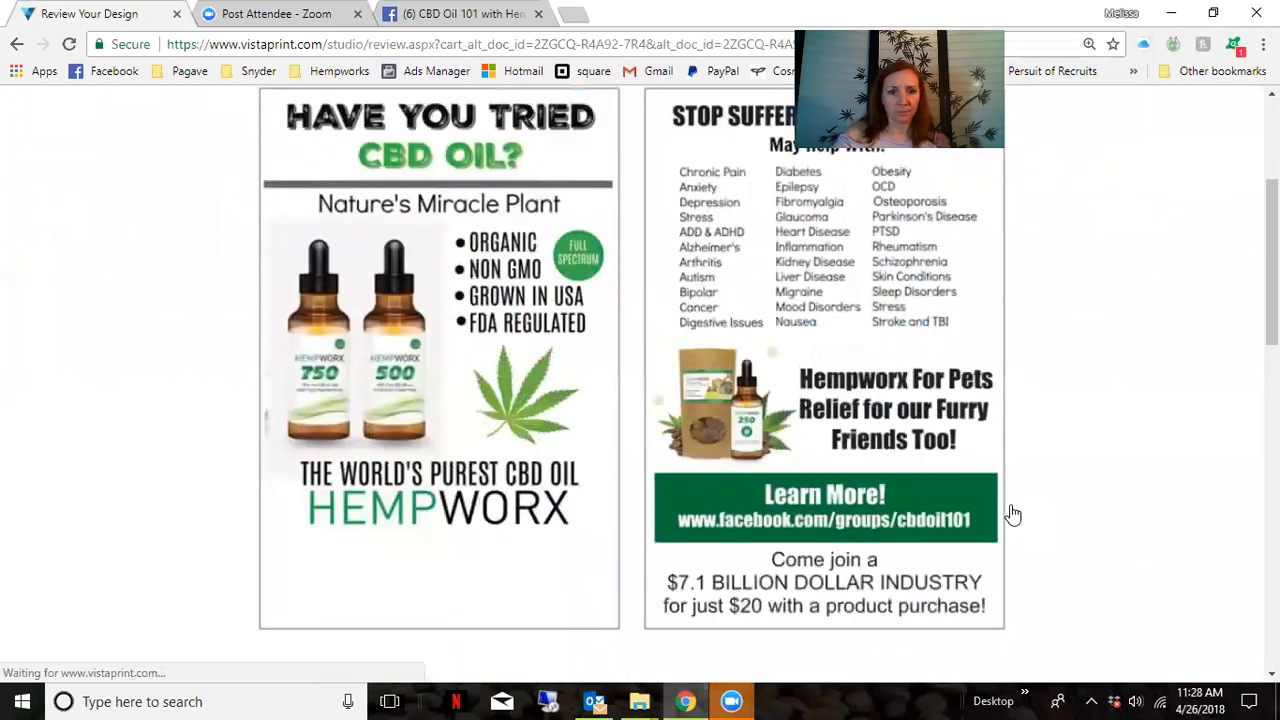
scroll(1013, 515, "up", 3)
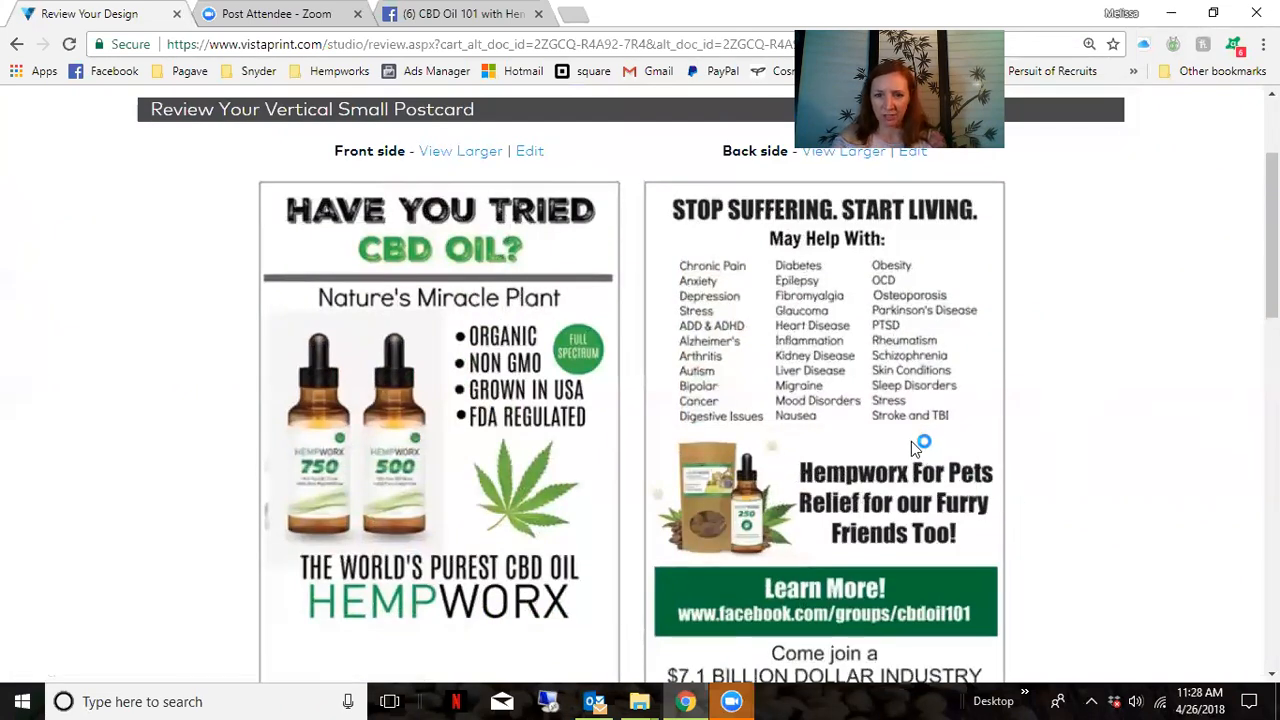
scroll(913, 440, "down", 1)
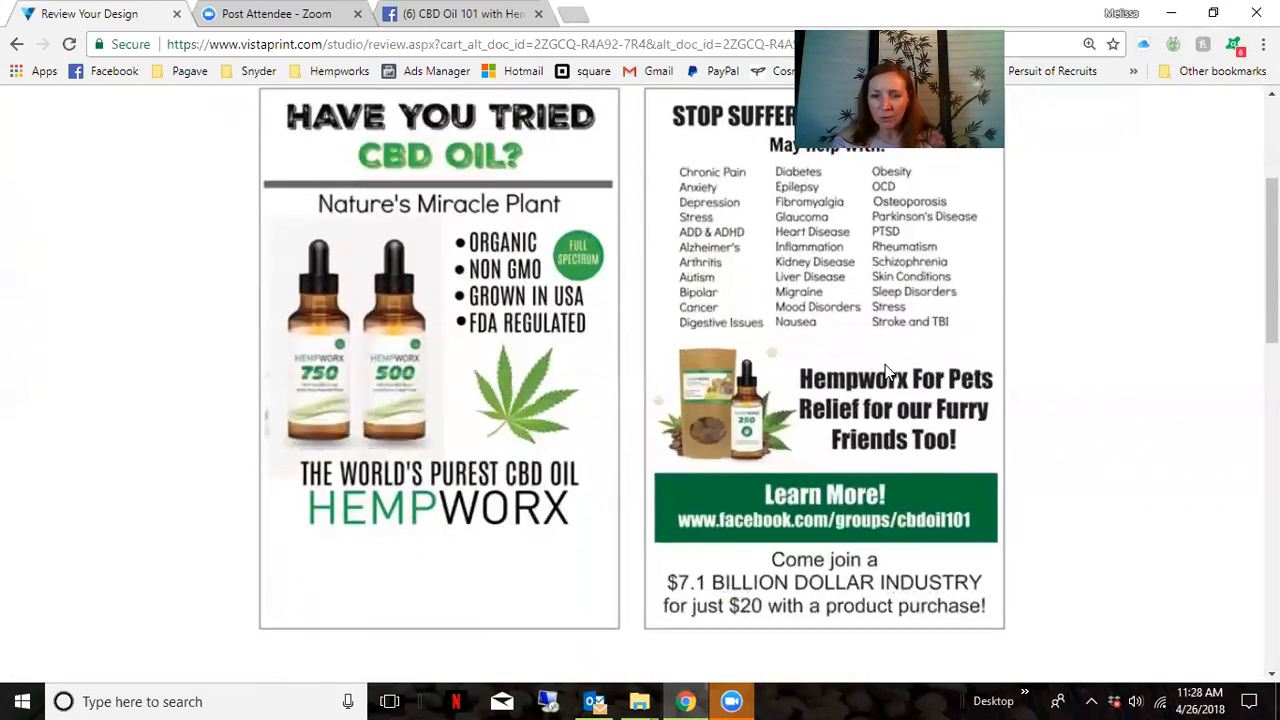
scroll(840, 491, "down", 3)
scroll(806, 586, "down", 1)
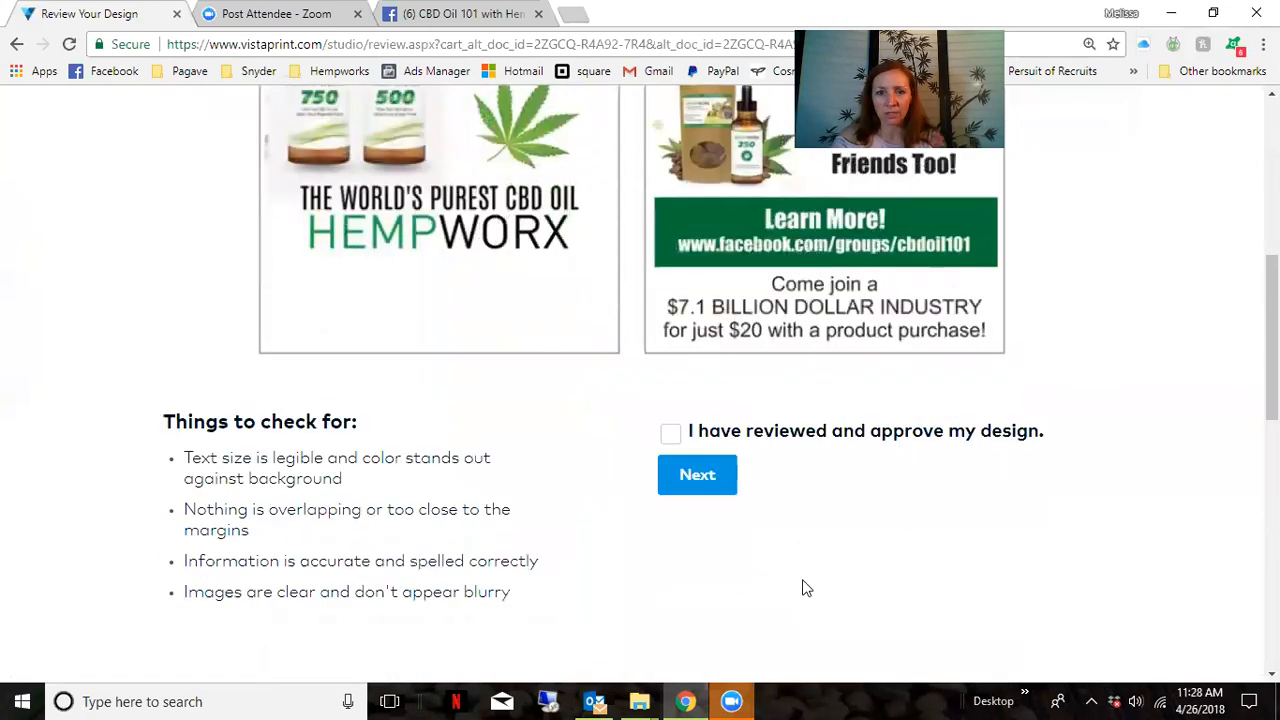
scroll(808, 568, "up", 5)
scroll(808, 568, "up", 2)
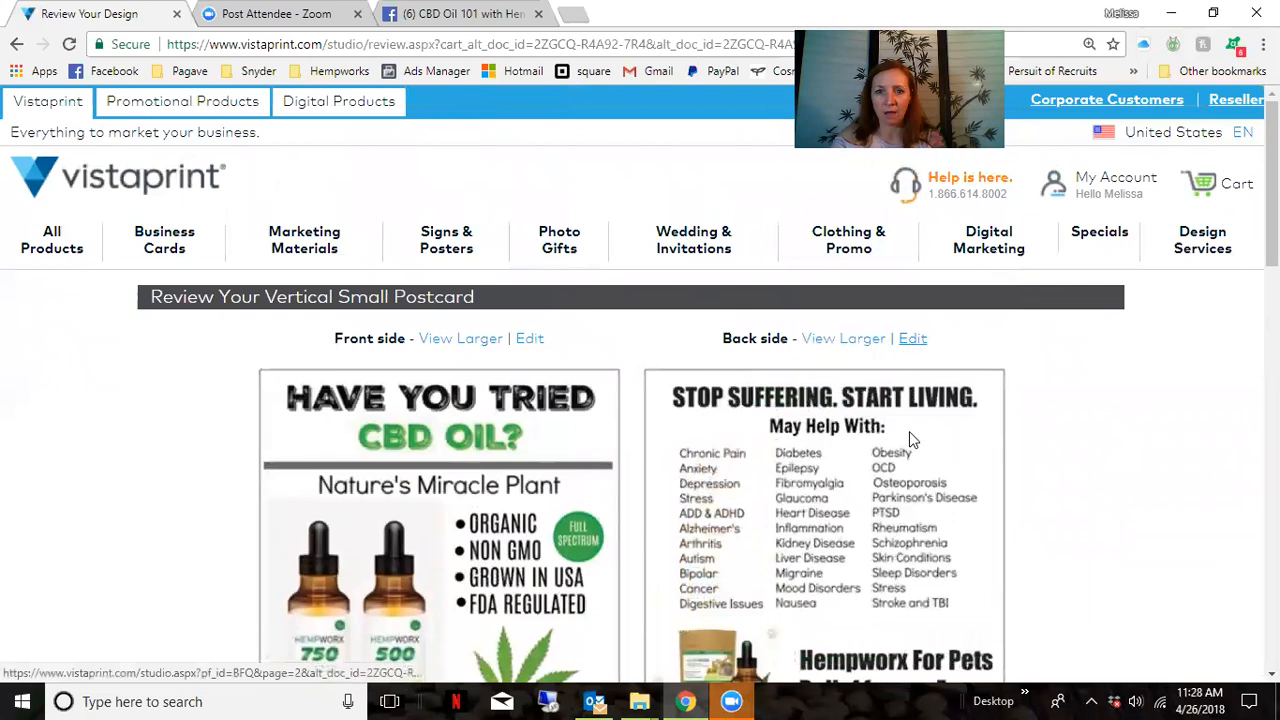
scroll(911, 508, "down", 3)
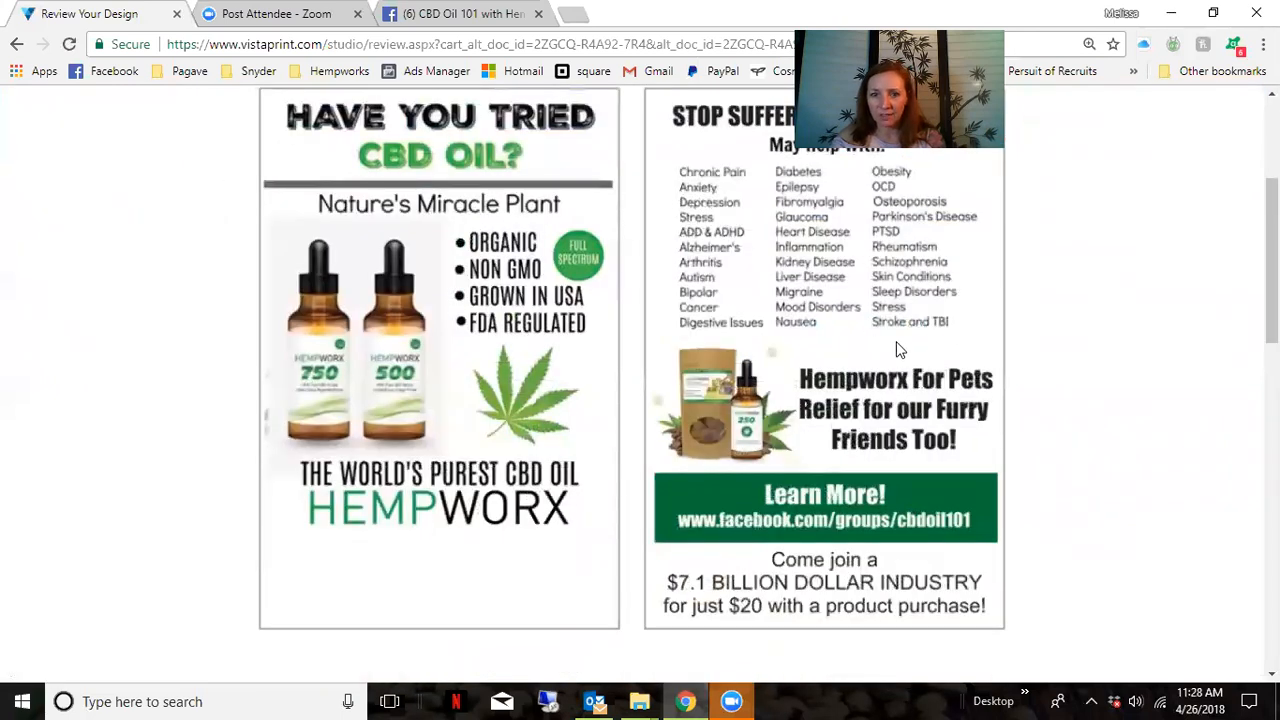
scroll(883, 212, "up", 3)
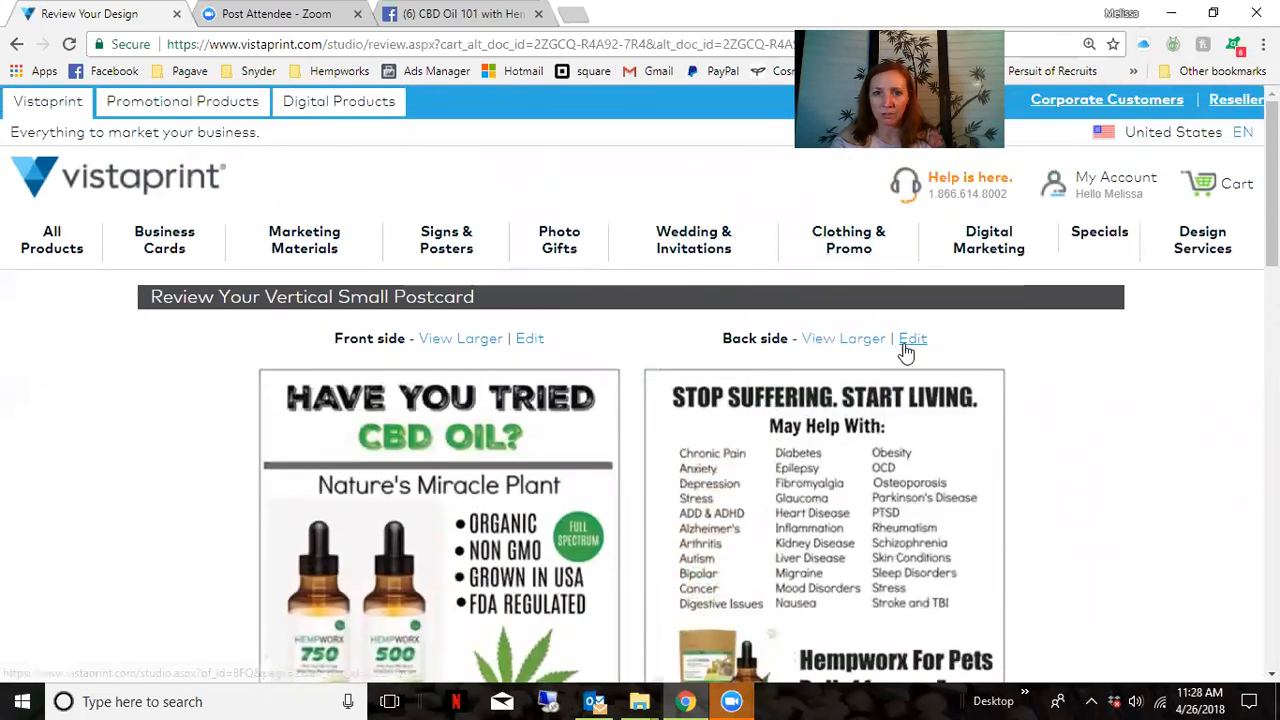
- Reopen the back side for editing and raise "Hempworx For Pets" slightly above "Relief for our Furry Friends Too!"
left_click(912, 338)
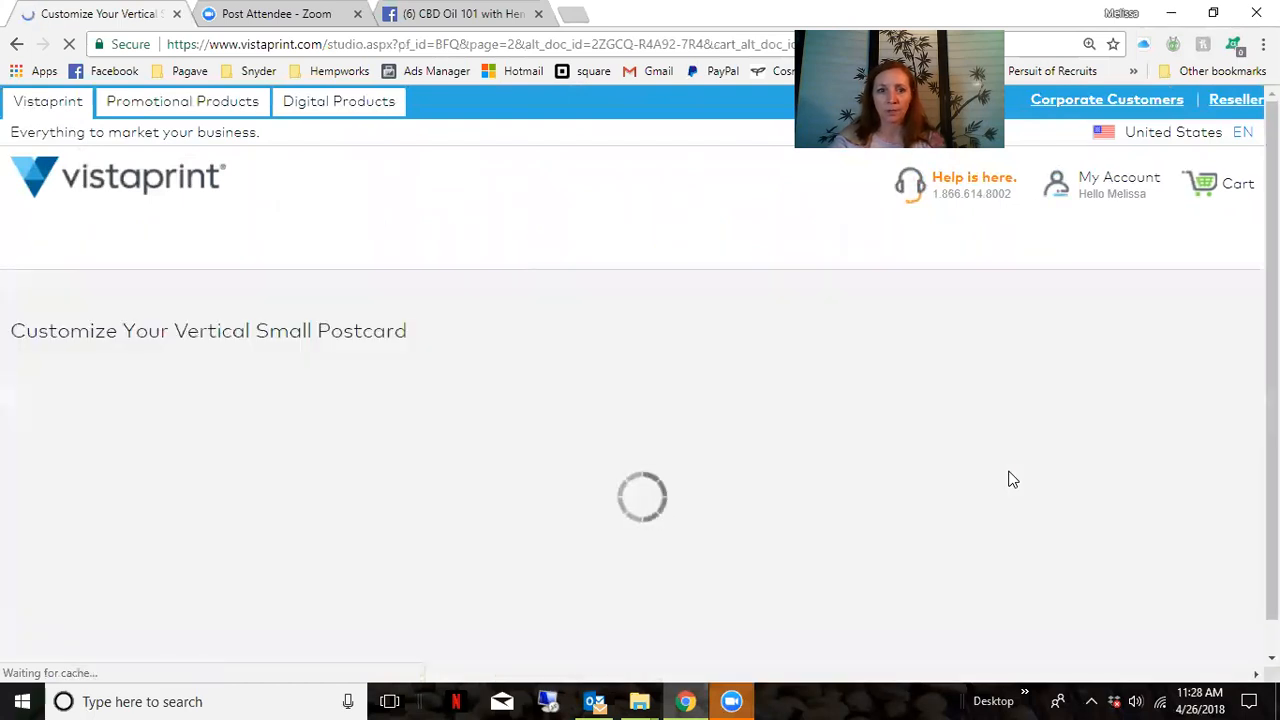
scroll(1010, 480, "down", 2)
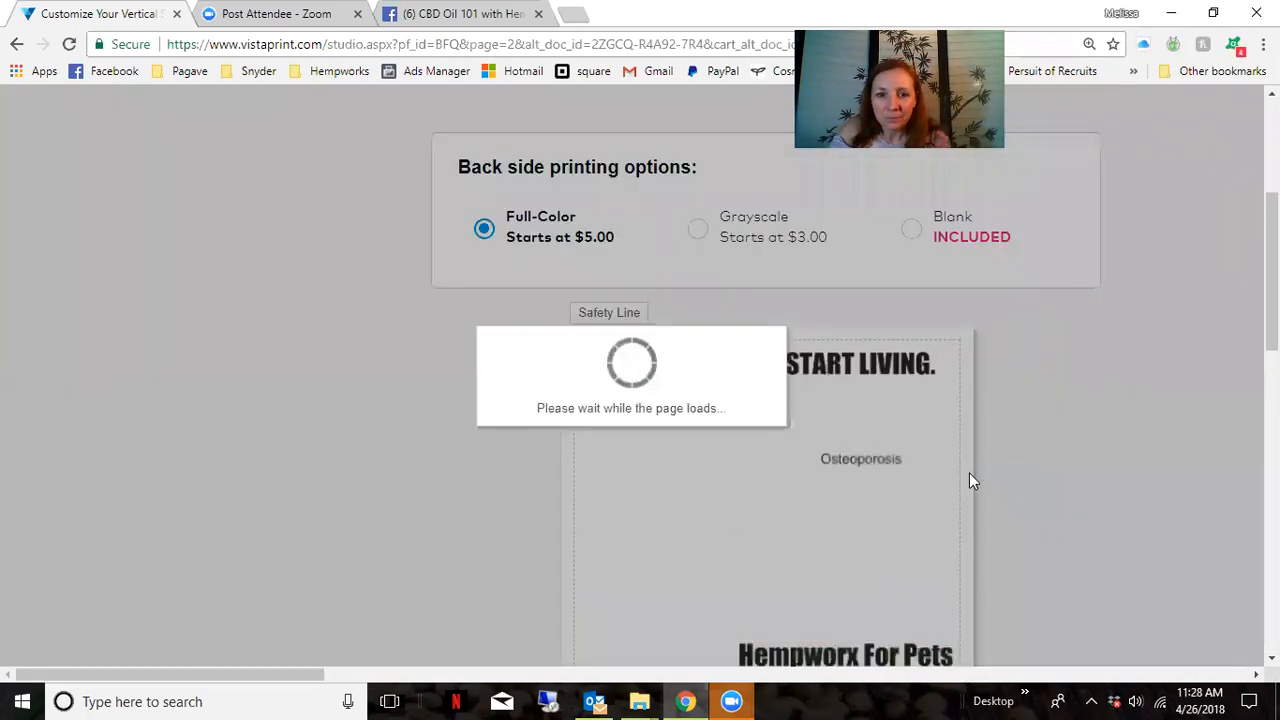
scroll(970, 481, "down", 4)
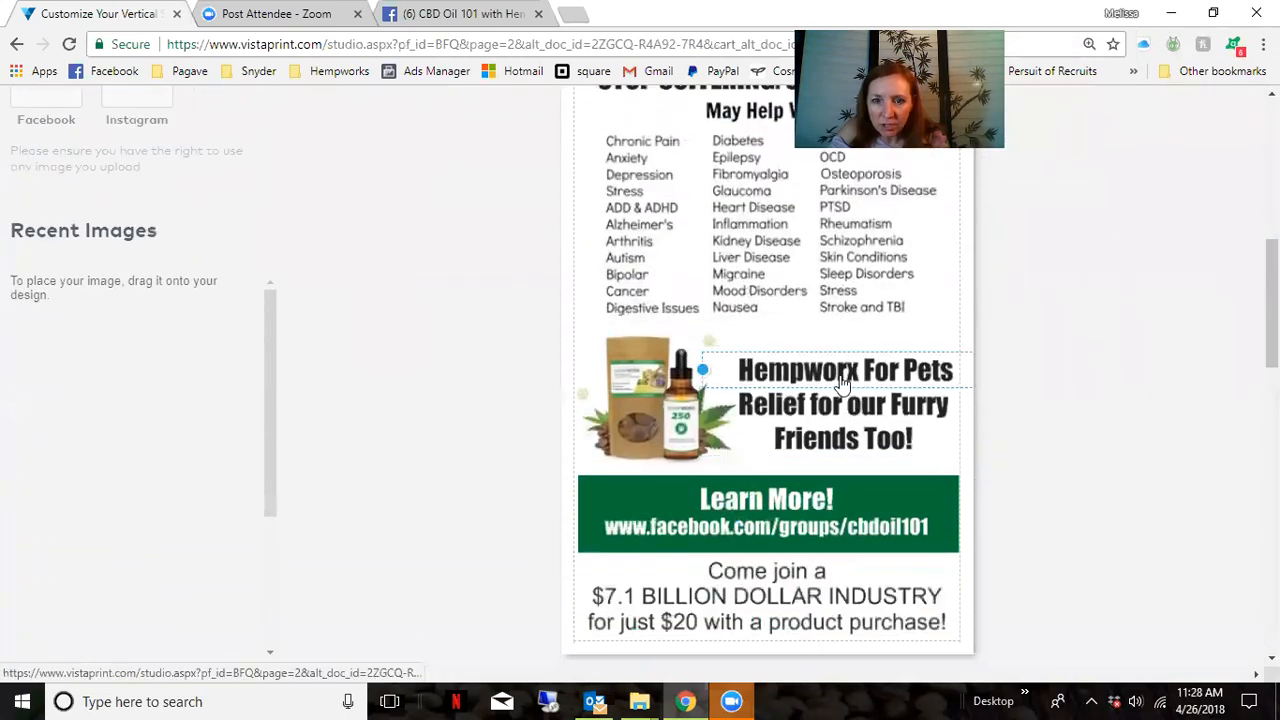
scroll(877, 517, "down", 4)
left_click_drag(852, 442, 855, 432)
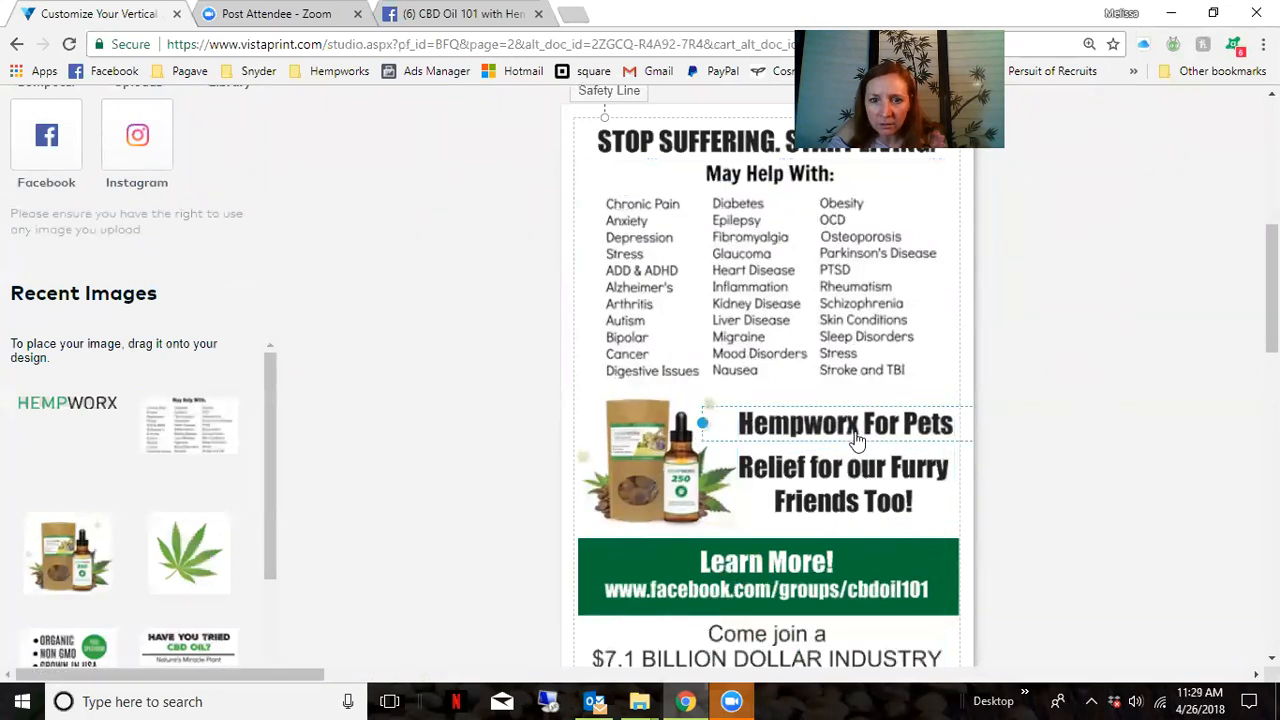
- Finish editing the back side and return to the review page to check both postcard sides
left_click(1035, 527)
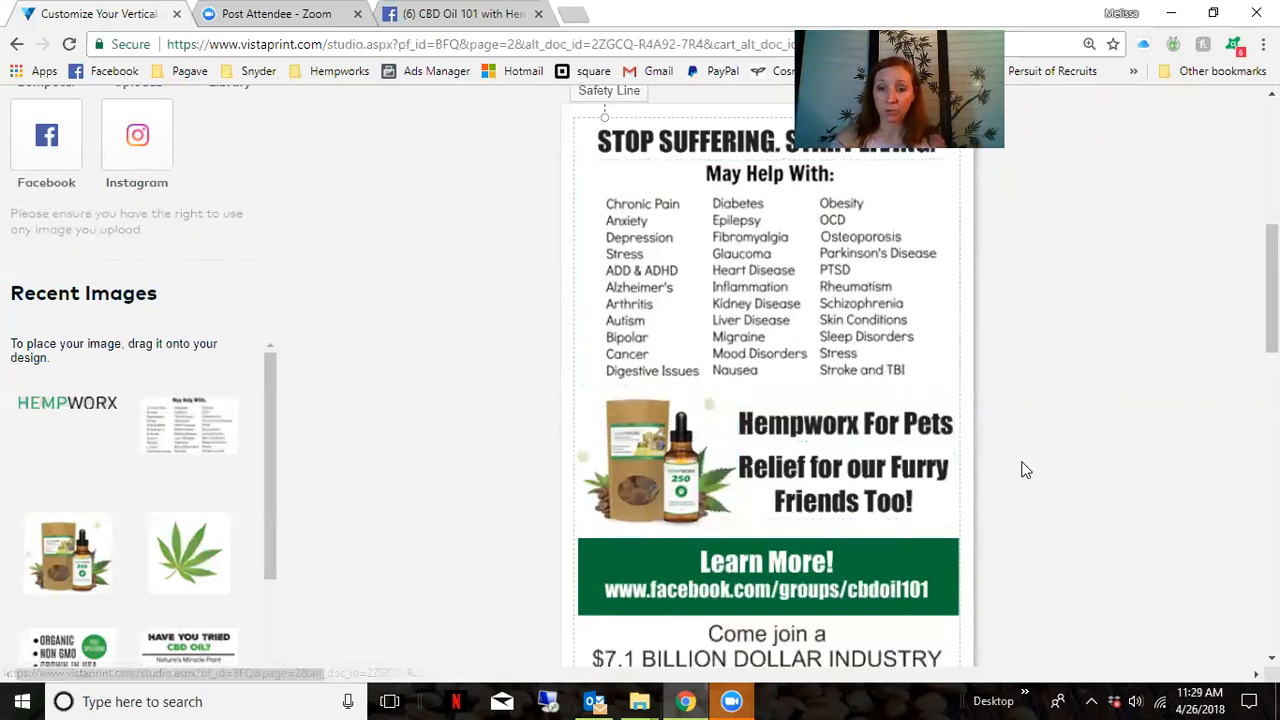
scroll(1023, 471, "down", 3)
left_click(1022, 517)
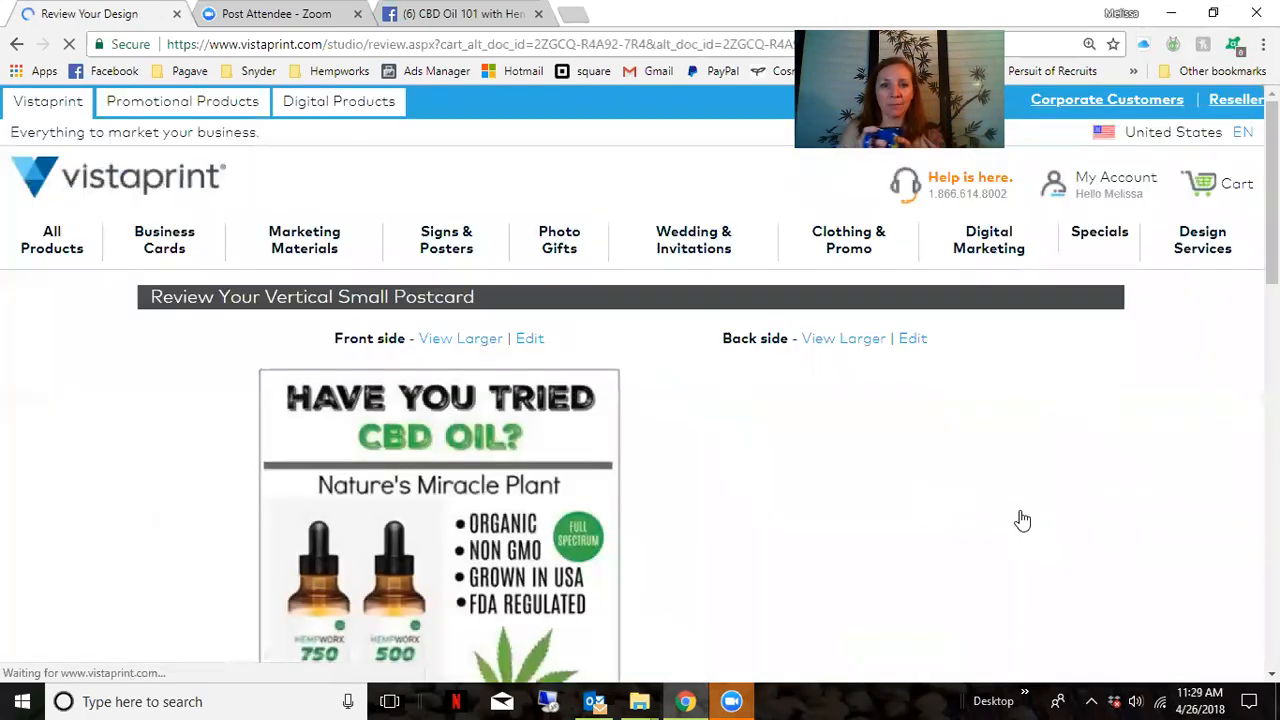
scroll(1010, 510, "down", 3)
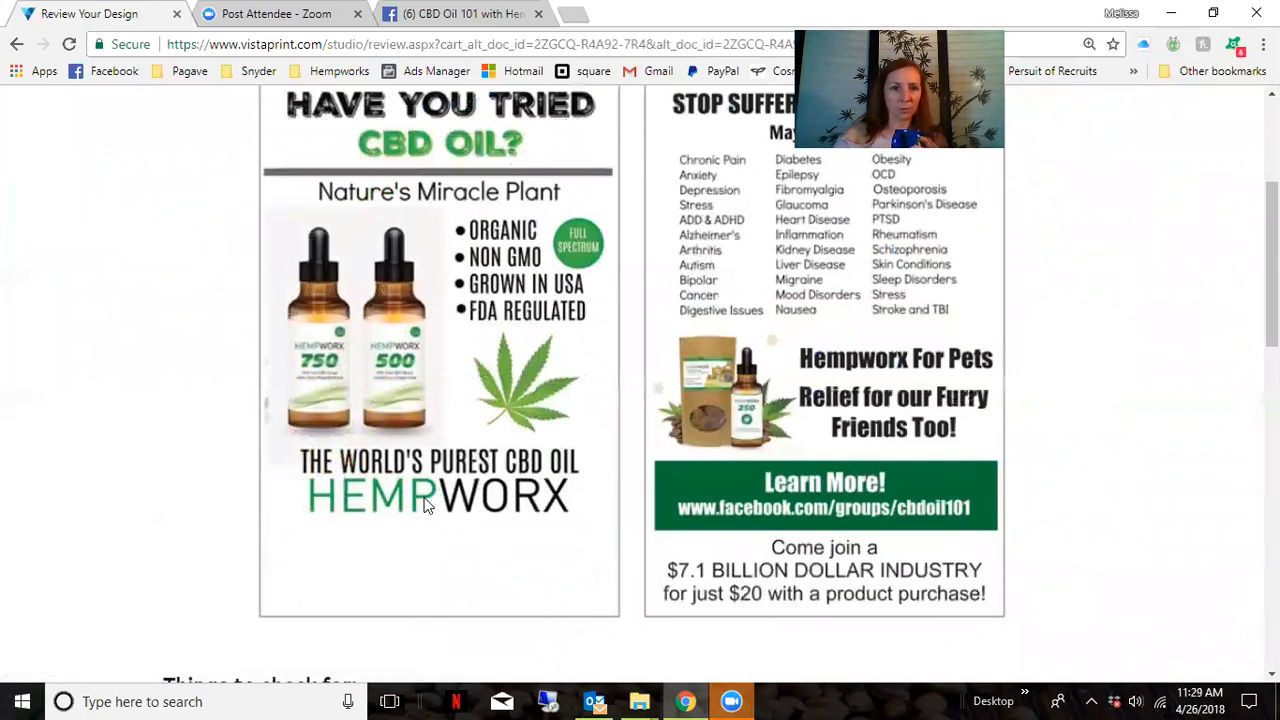
- Reopen the front side for editing and lower the HEMPWORX logo slightly below "THE WORLD'S PUREST CBD OIL"
scroll(424, 505, "up", 1)
left_click(527, 141)
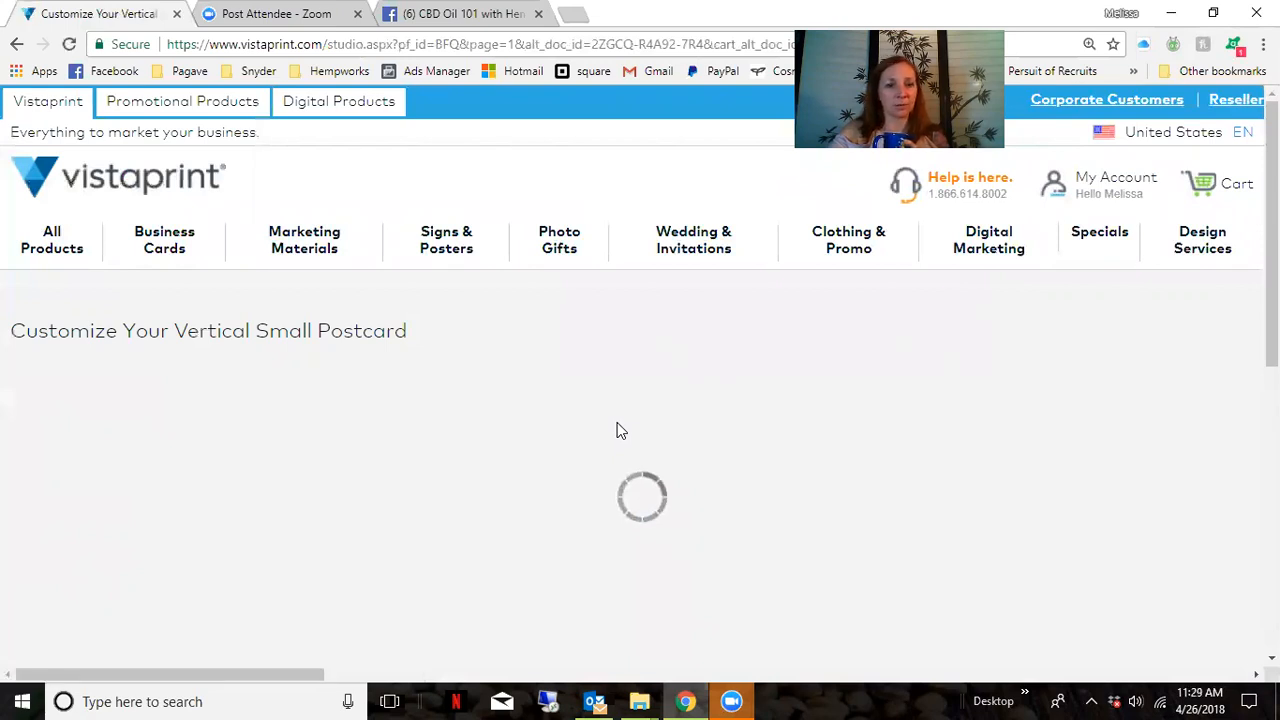
scroll(616, 430, "down", 3)
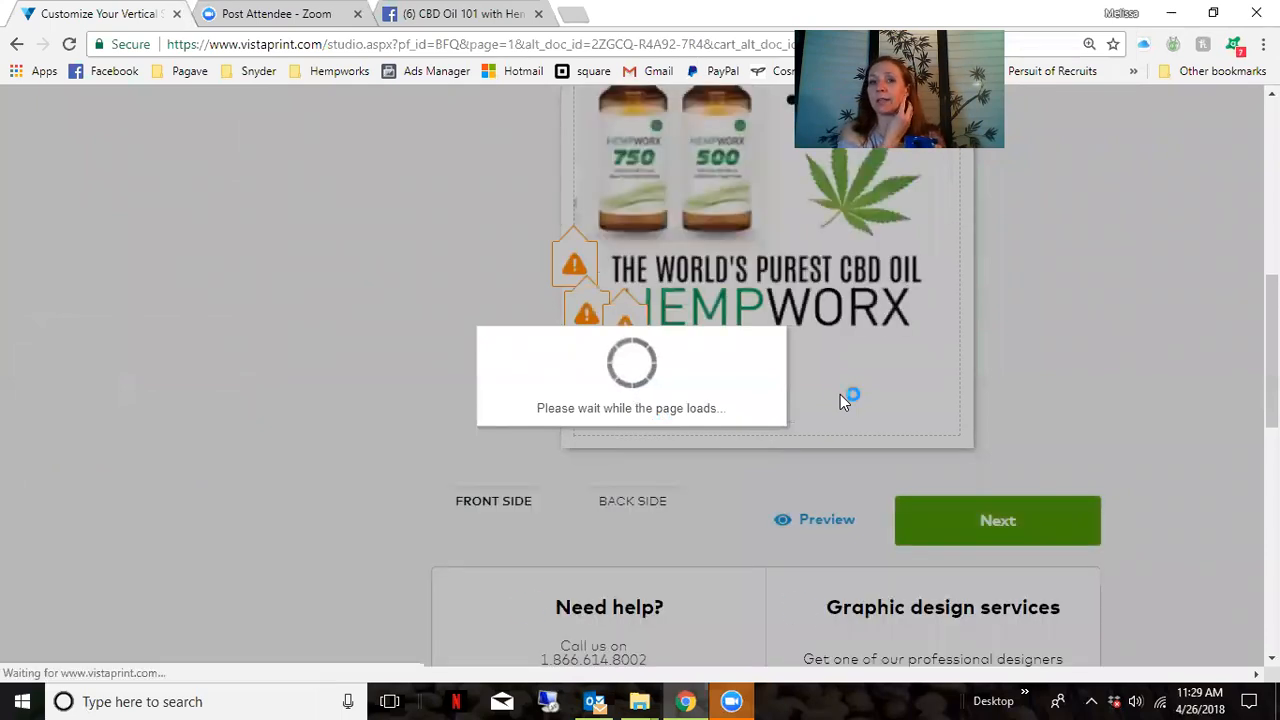
scroll(726, 380, "down", 5)
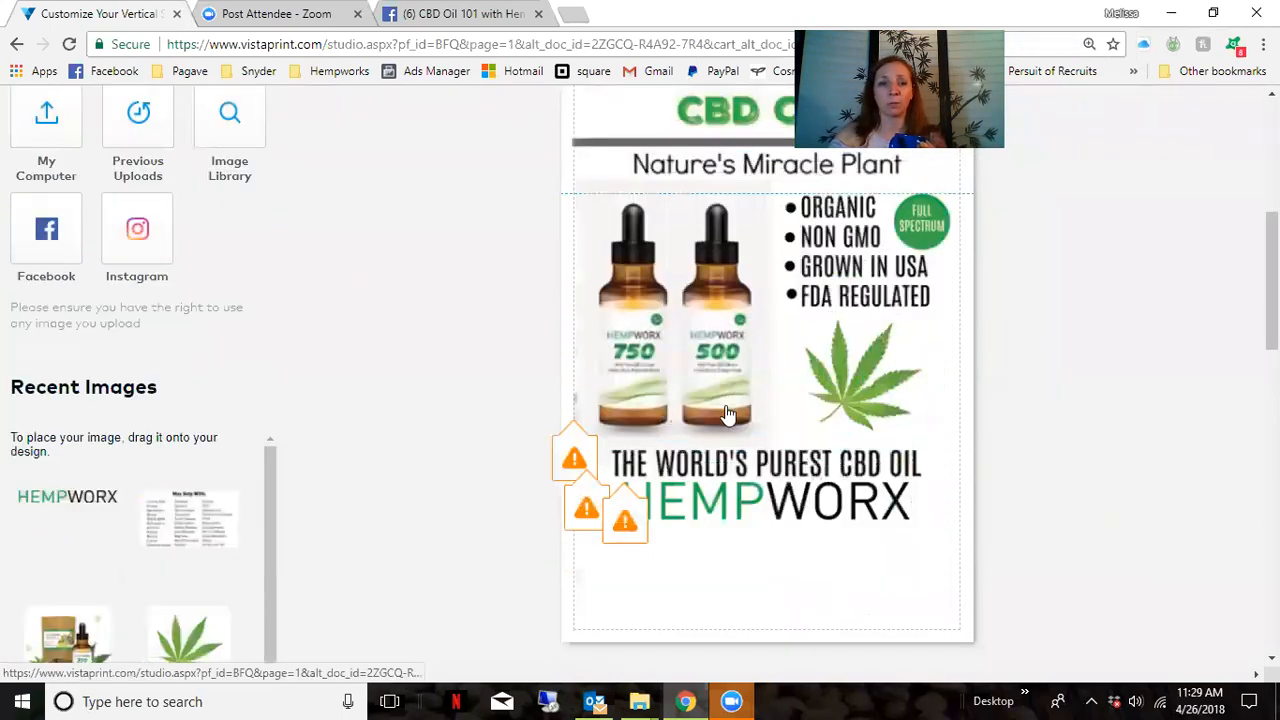
left_click(736, 324)
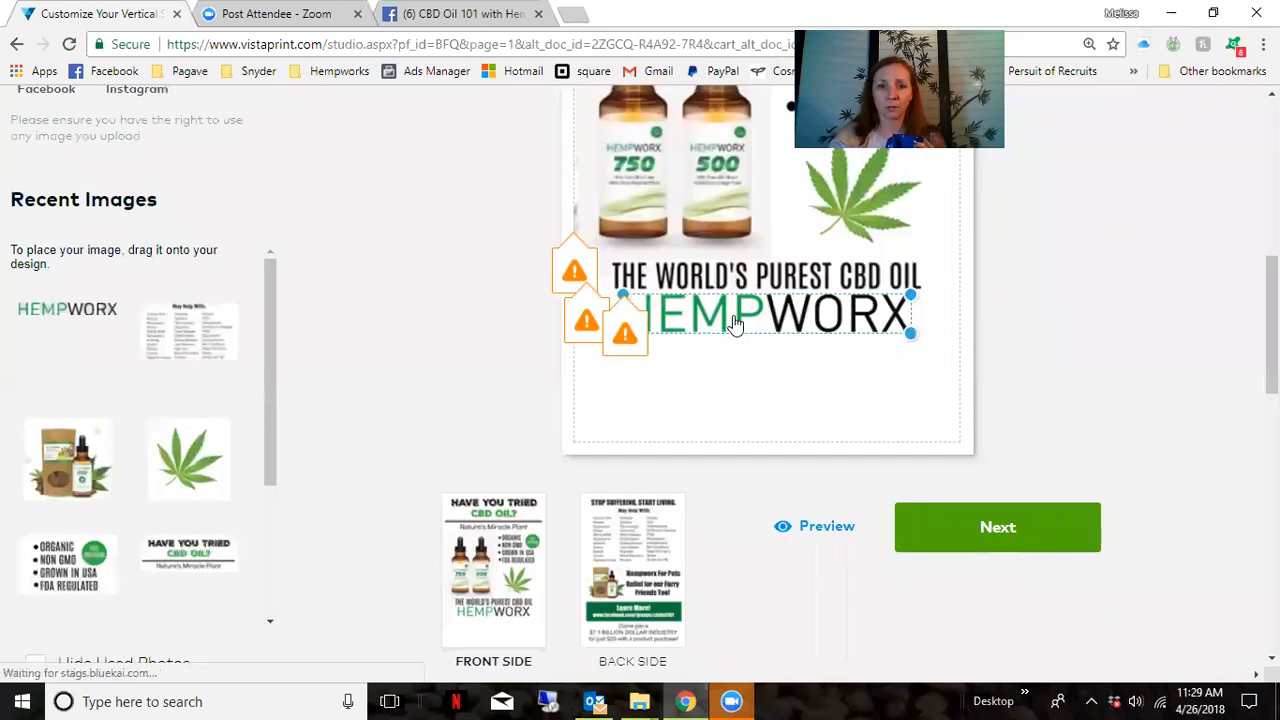
left_click_drag(736, 326, 736, 330)
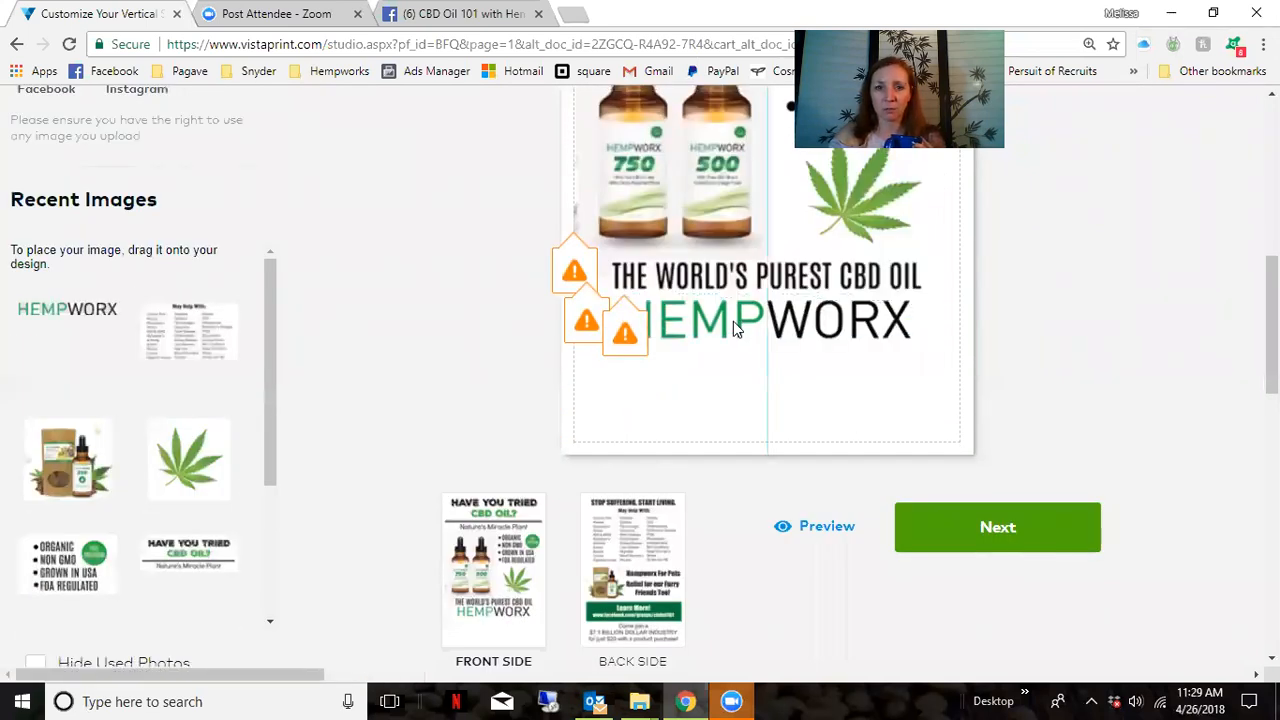
- Proceed from the front side through the back side to the design review page
left_click(1000, 530)
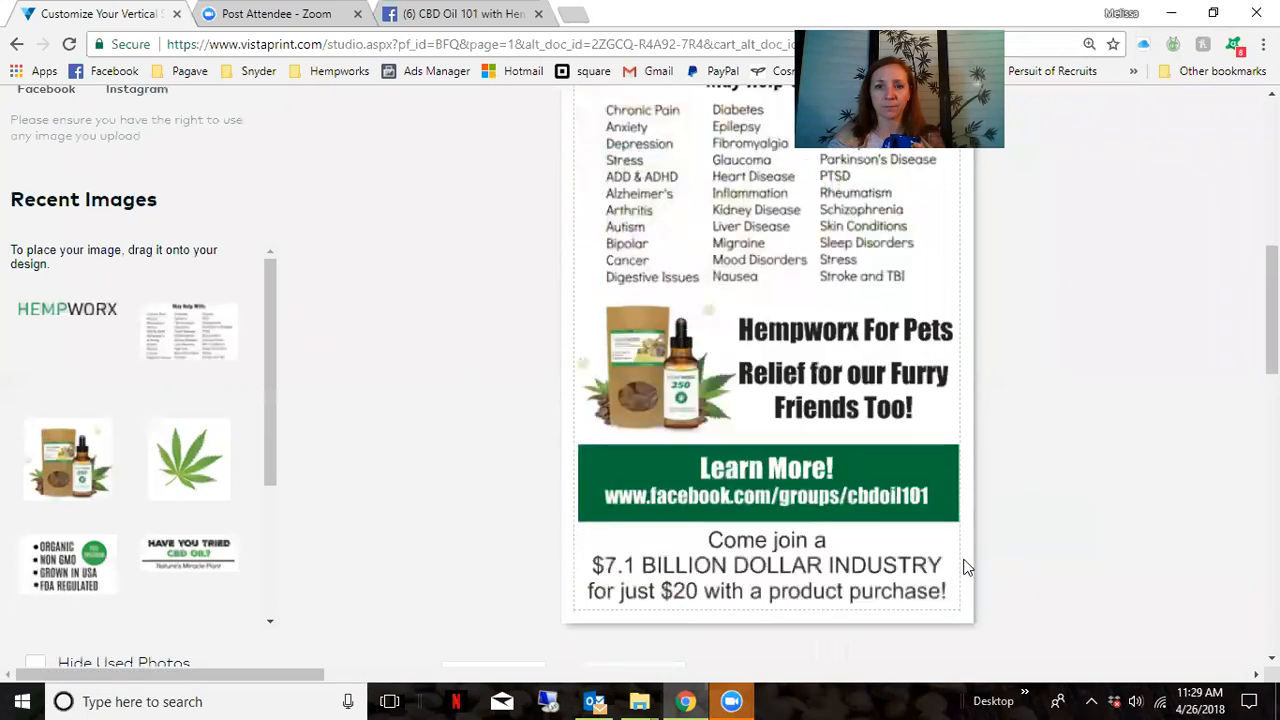
scroll(1029, 576, "down", 3)
left_click(994, 420)
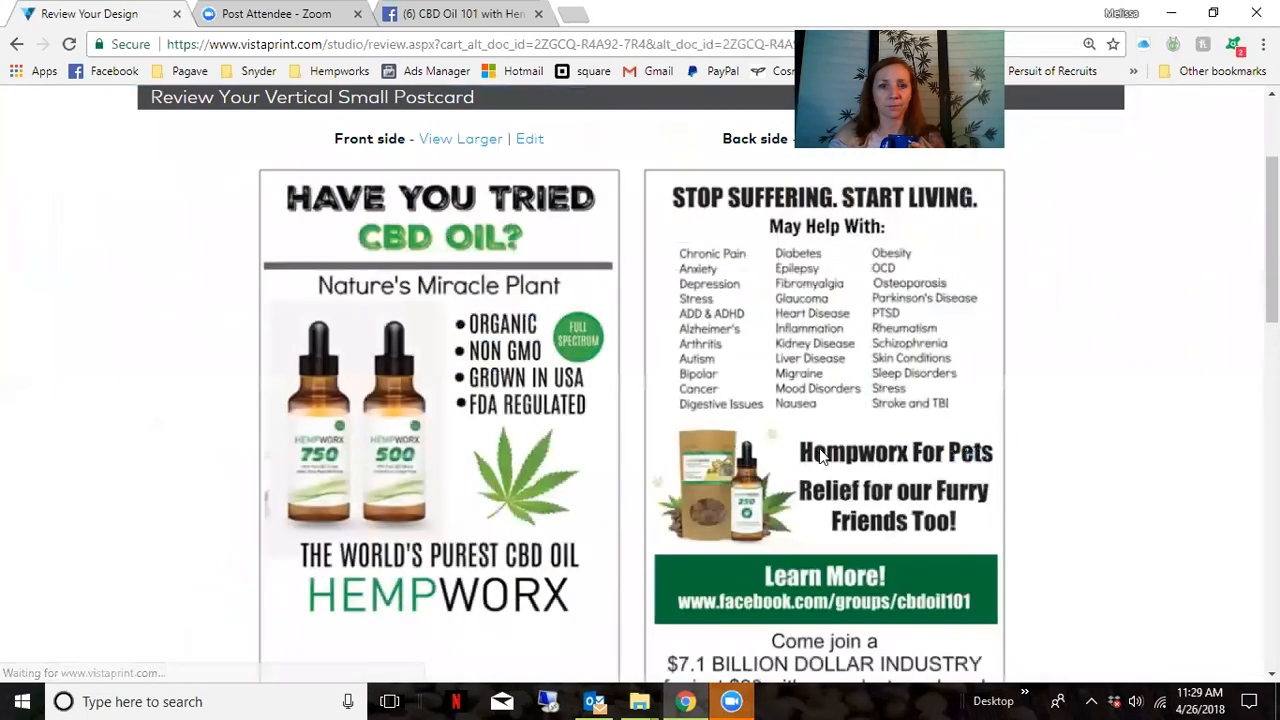
- Mark the postcard design as reviewed and approved, and continue to the order options
scroll(1068, 455, "down", 2)
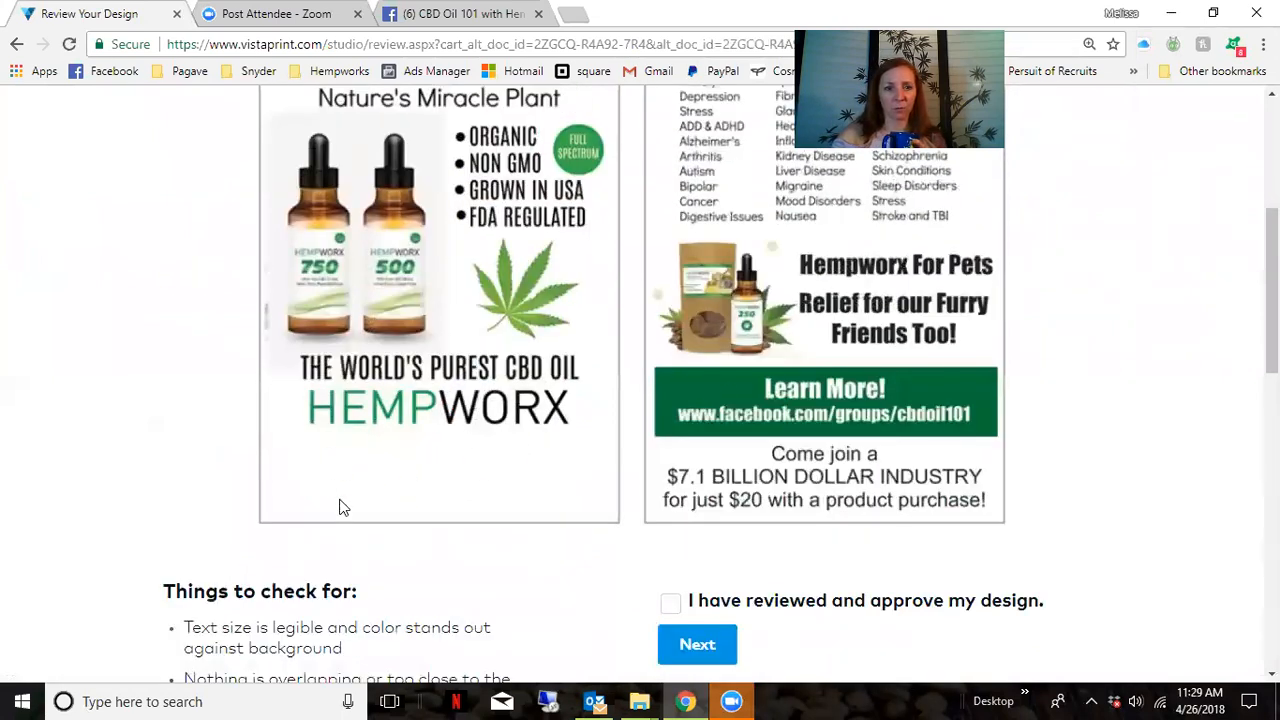
scroll(1197, 572, "down", 1)
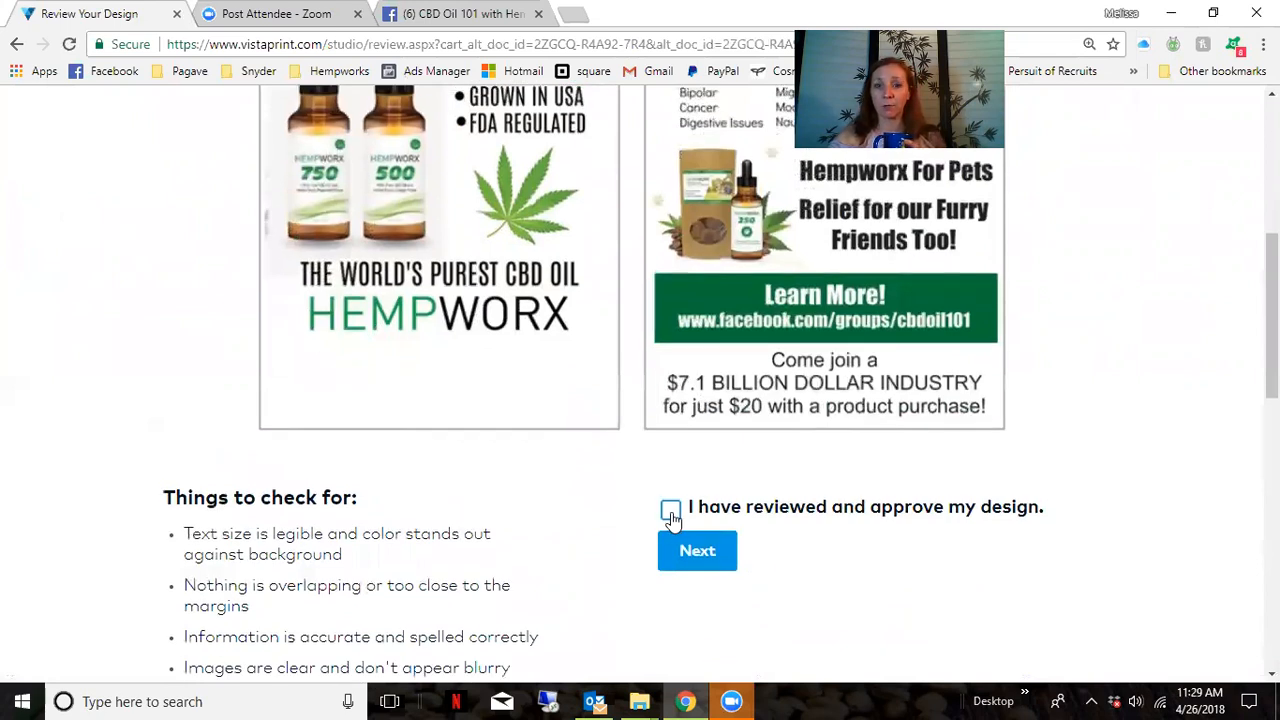
left_click(670, 512)
left_click(700, 551)
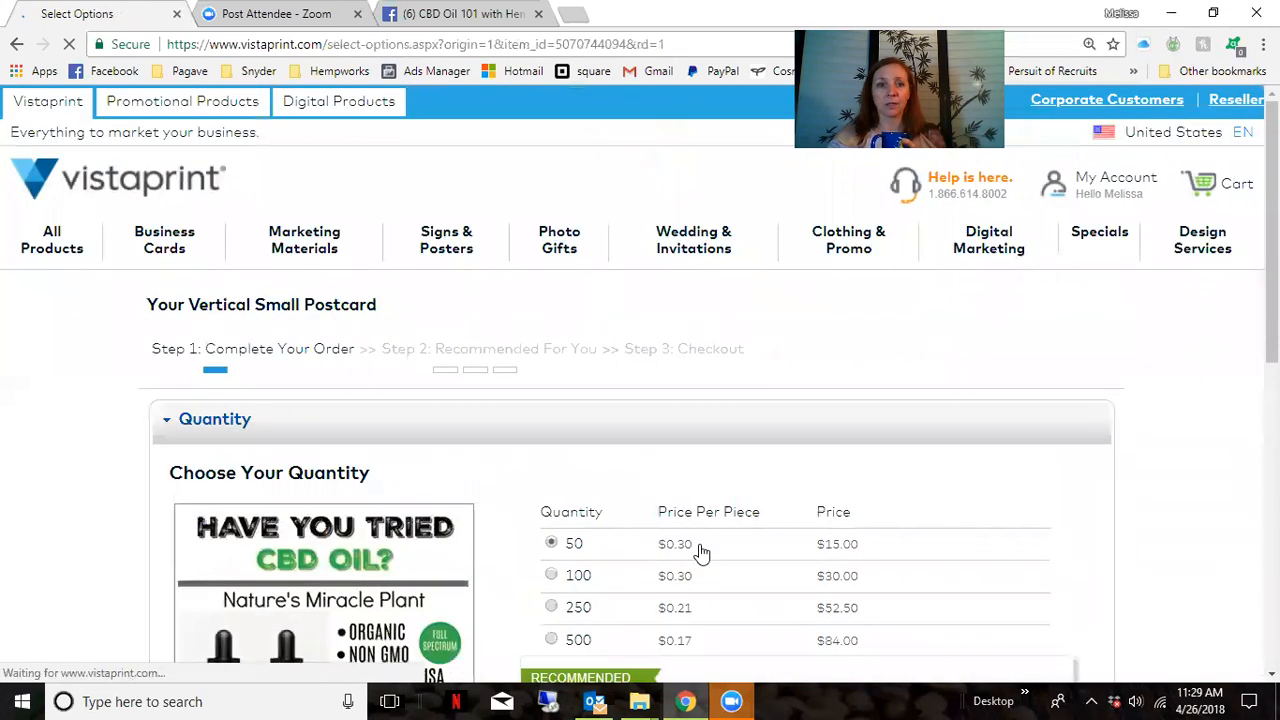
- Choose a quantity of 250 postcards and continue to the paper stock options
scroll(956, 441, "down", 2)
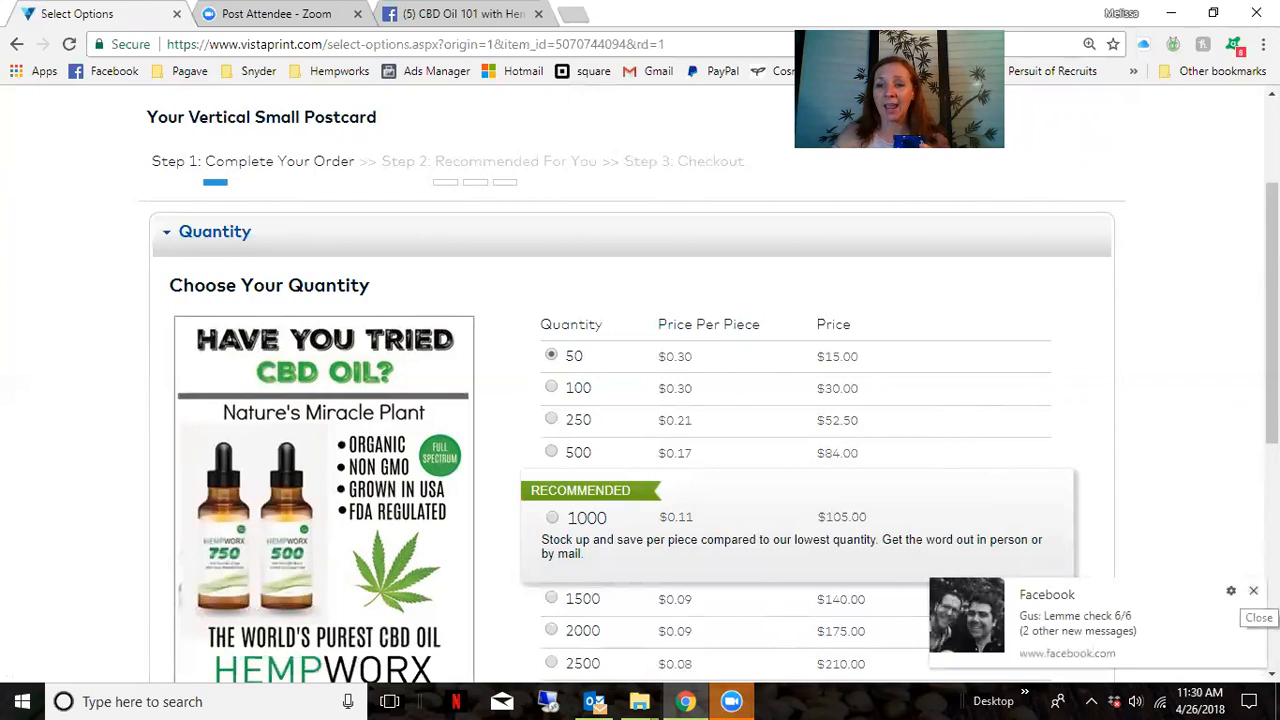
left_click(1253, 590)
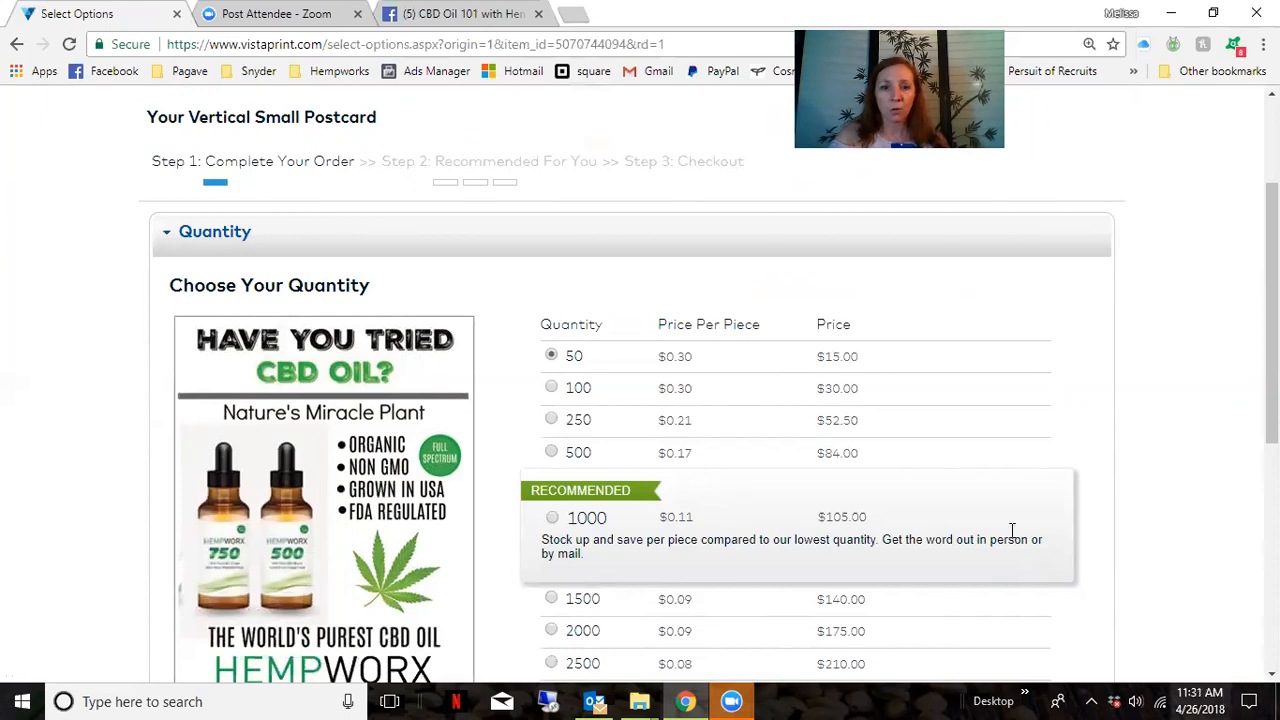
scroll(995, 486, "down", 2)
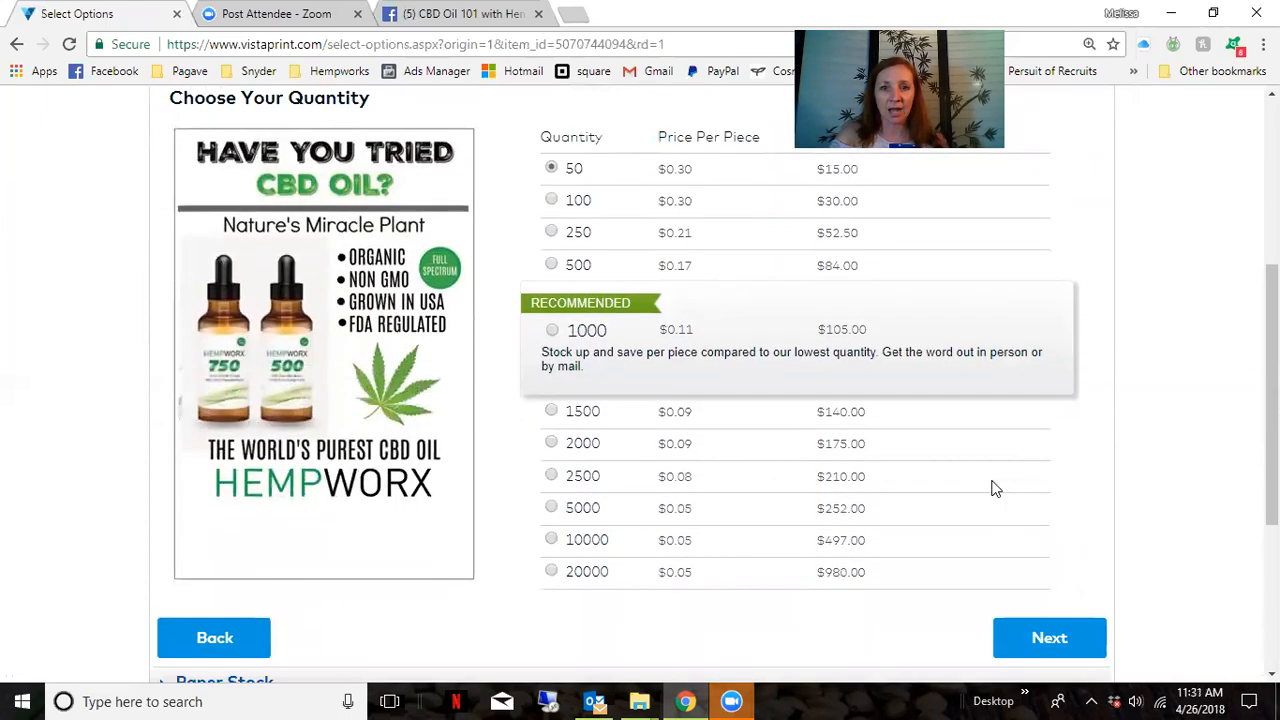
left_click(553, 234)
scroll(988, 375, "down", 1)
left_click(1060, 546)
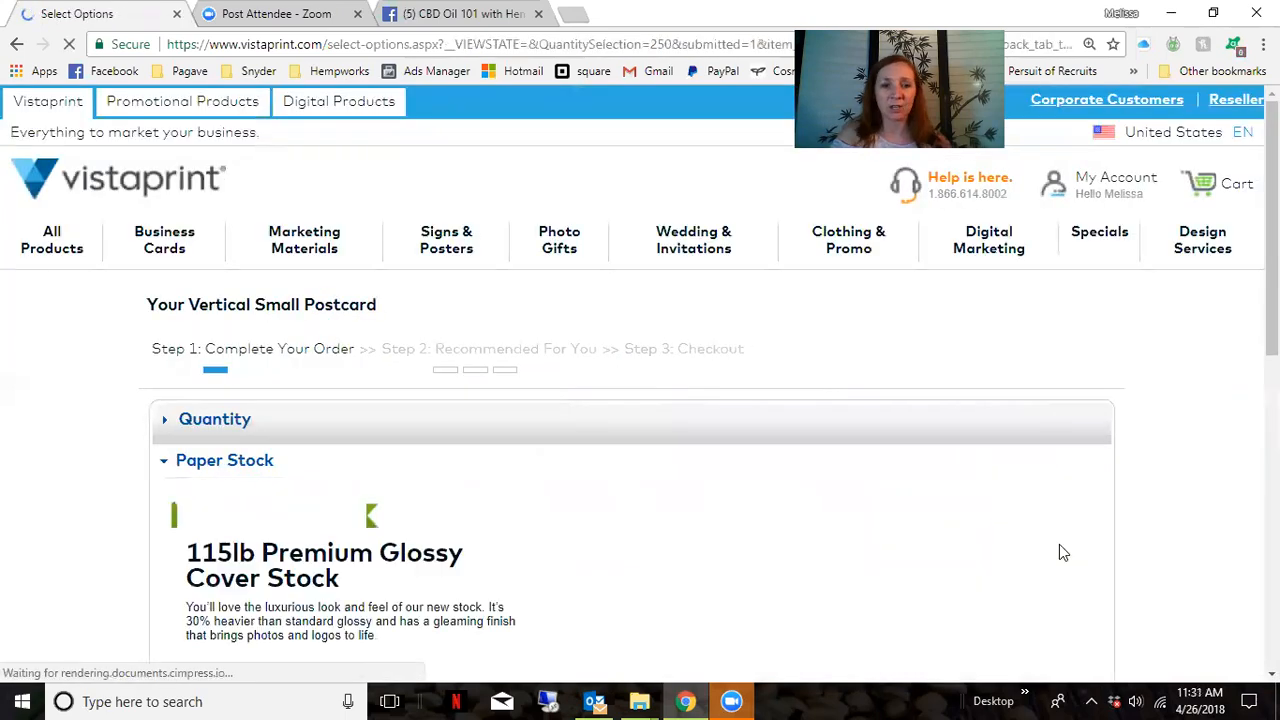
- Keep the included 80lb one-sided Glossy with UV Varnish paper stock and continue with the order
scroll(1061, 547, "down", 2)
scroll(1061, 547, "down", 2)
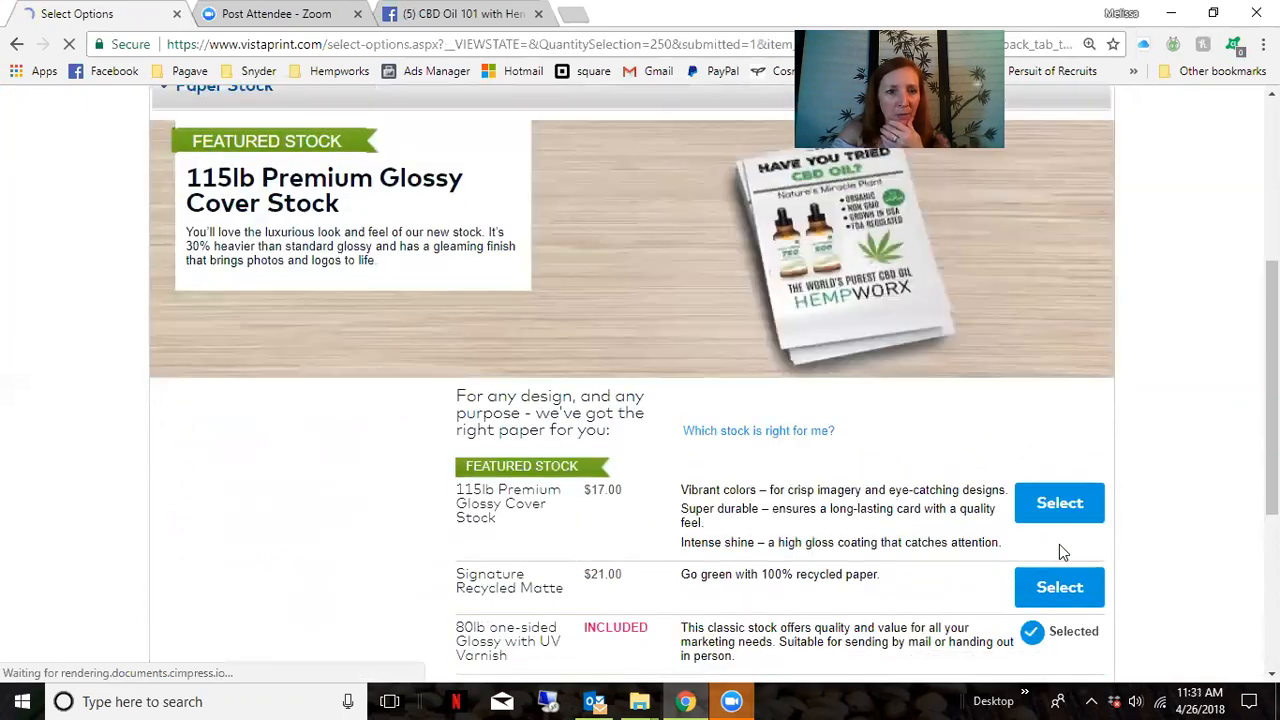
scroll(957, 467, "down", 2)
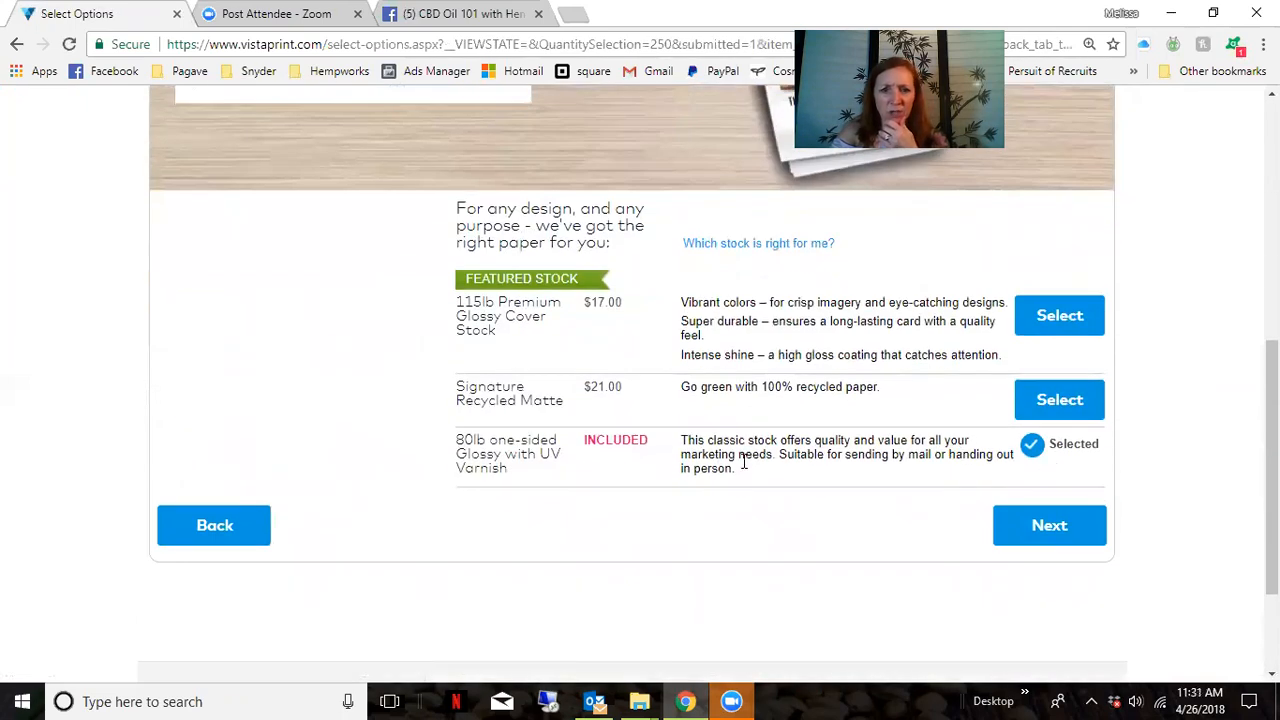
left_click(1040, 524)
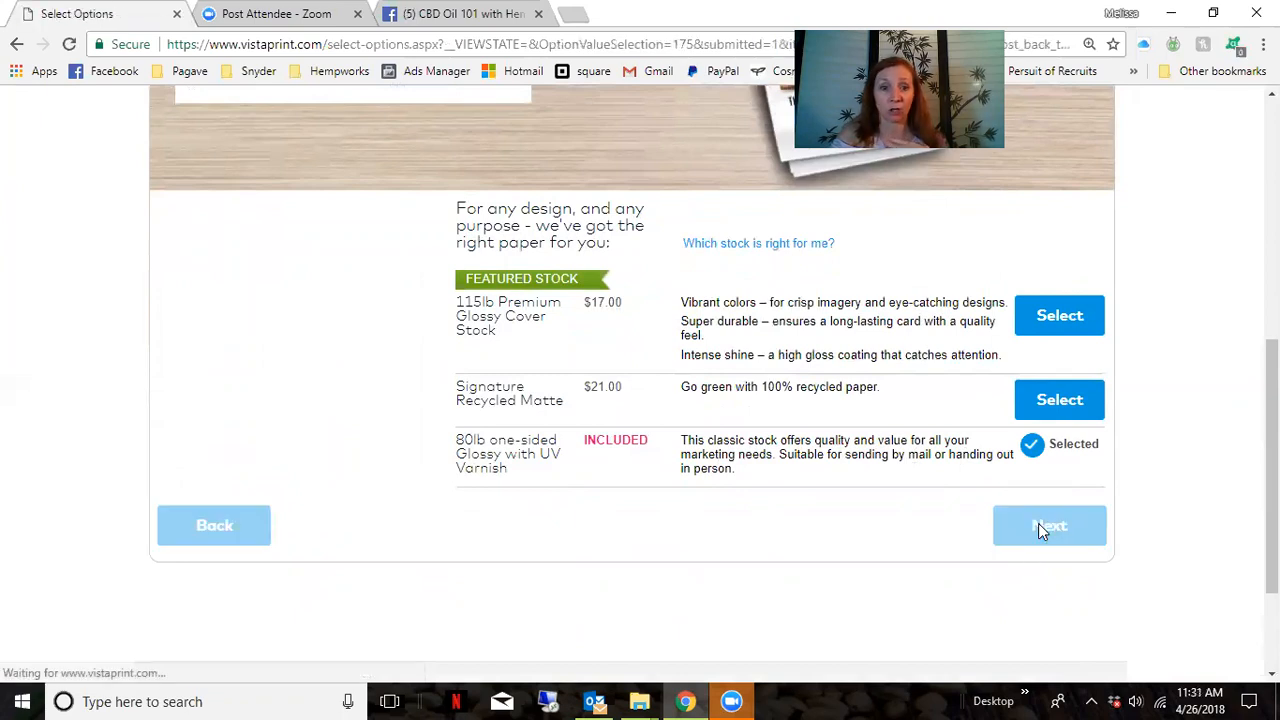
- Skip the recommended products and website offers without adding anything, and go to the shopping cart
scroll(916, 500, "down", 2)
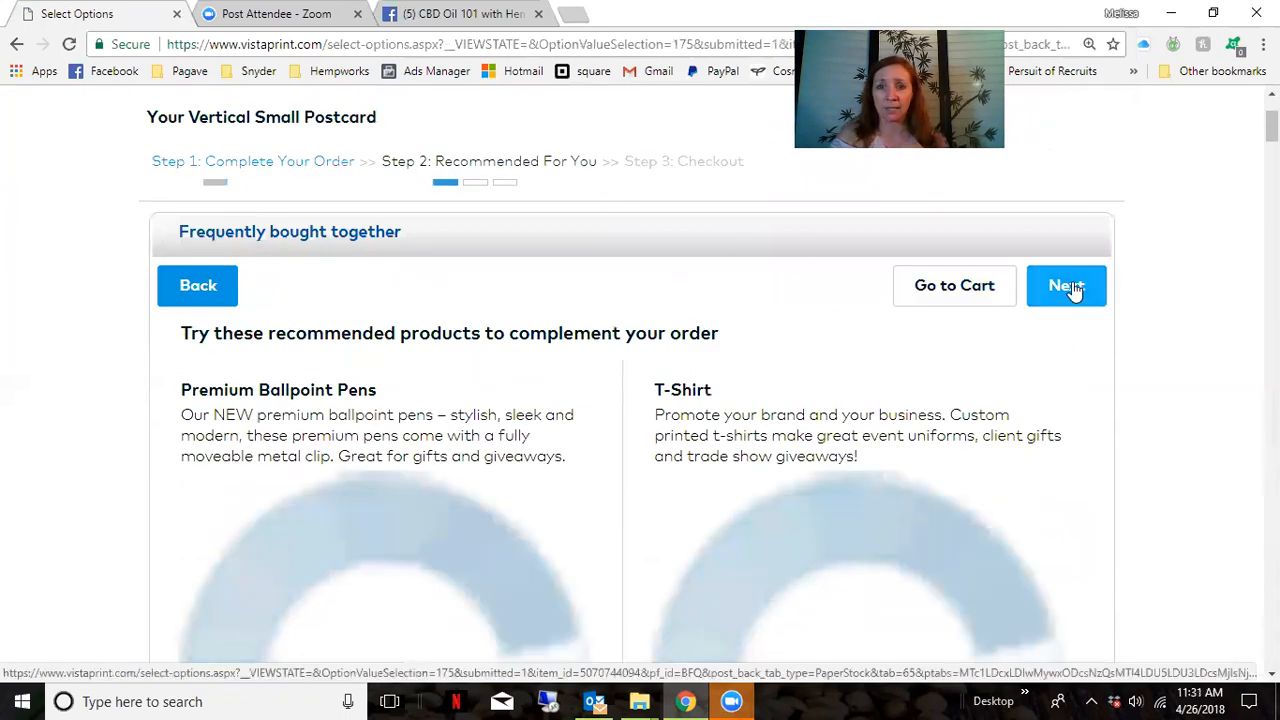
left_click(1066, 287)
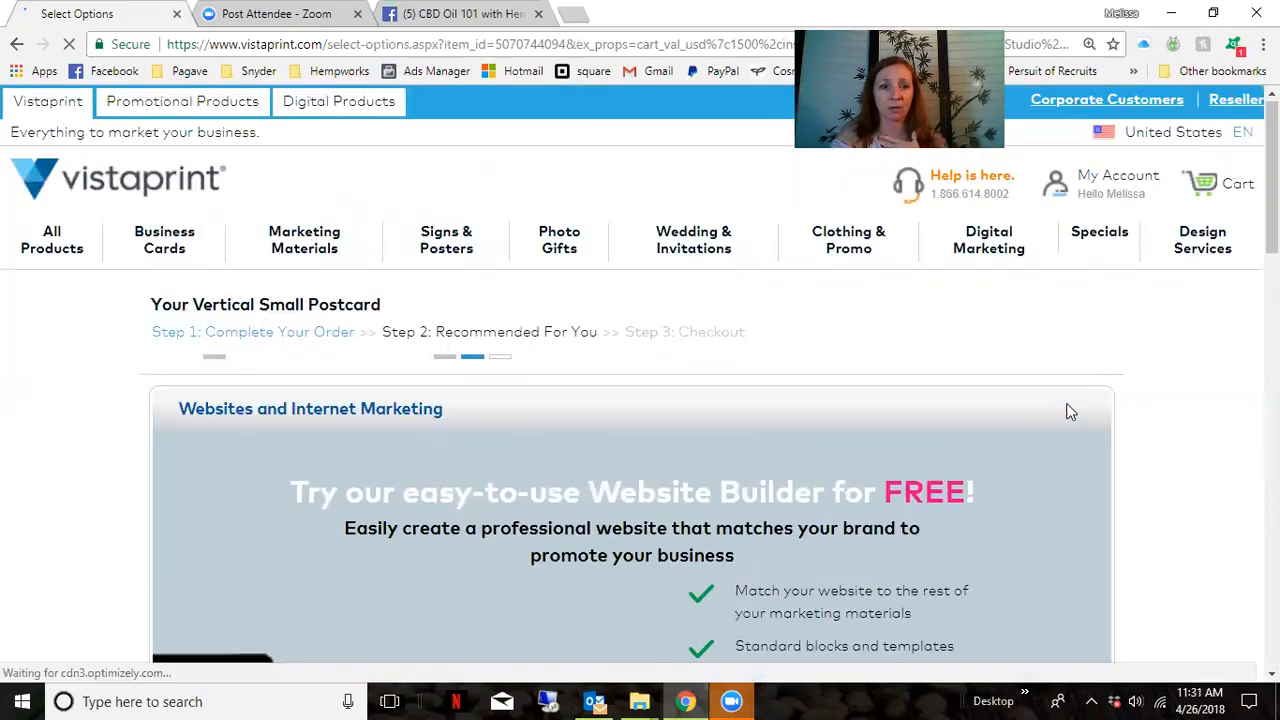
scroll(1070, 412, "down", 5)
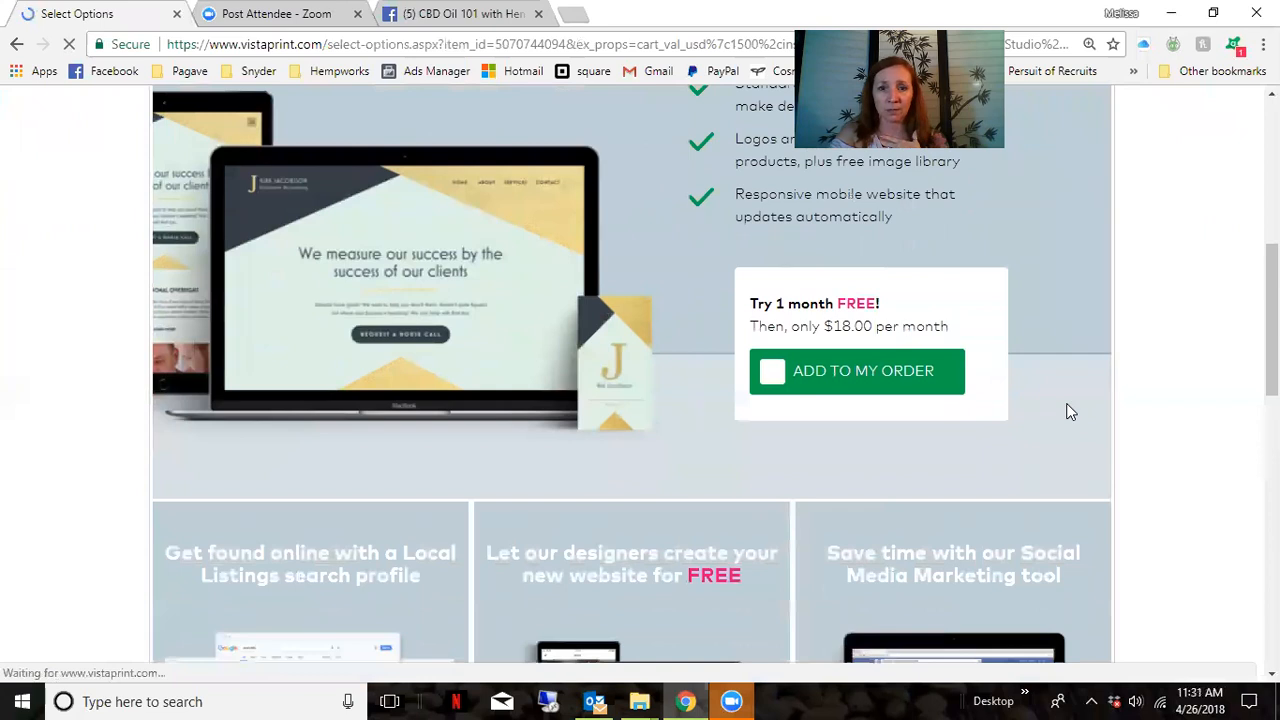
scroll(1070, 412, "down", 10)
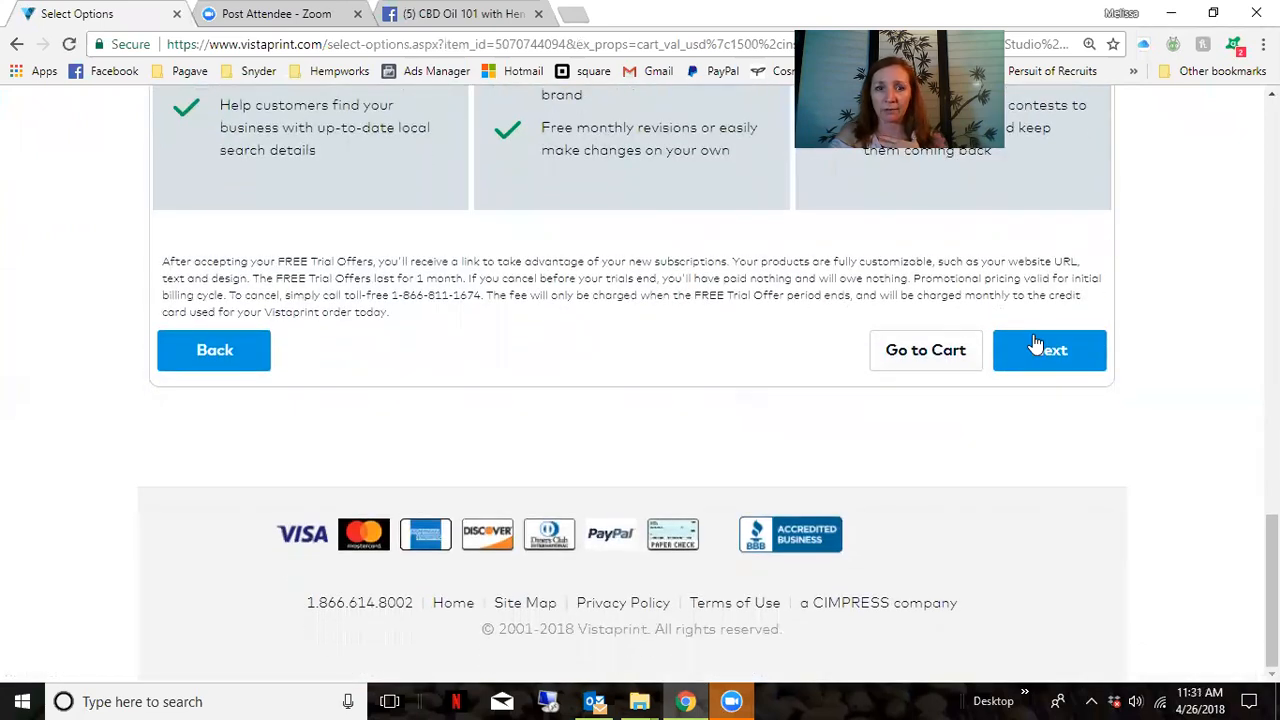
left_click(922, 356)
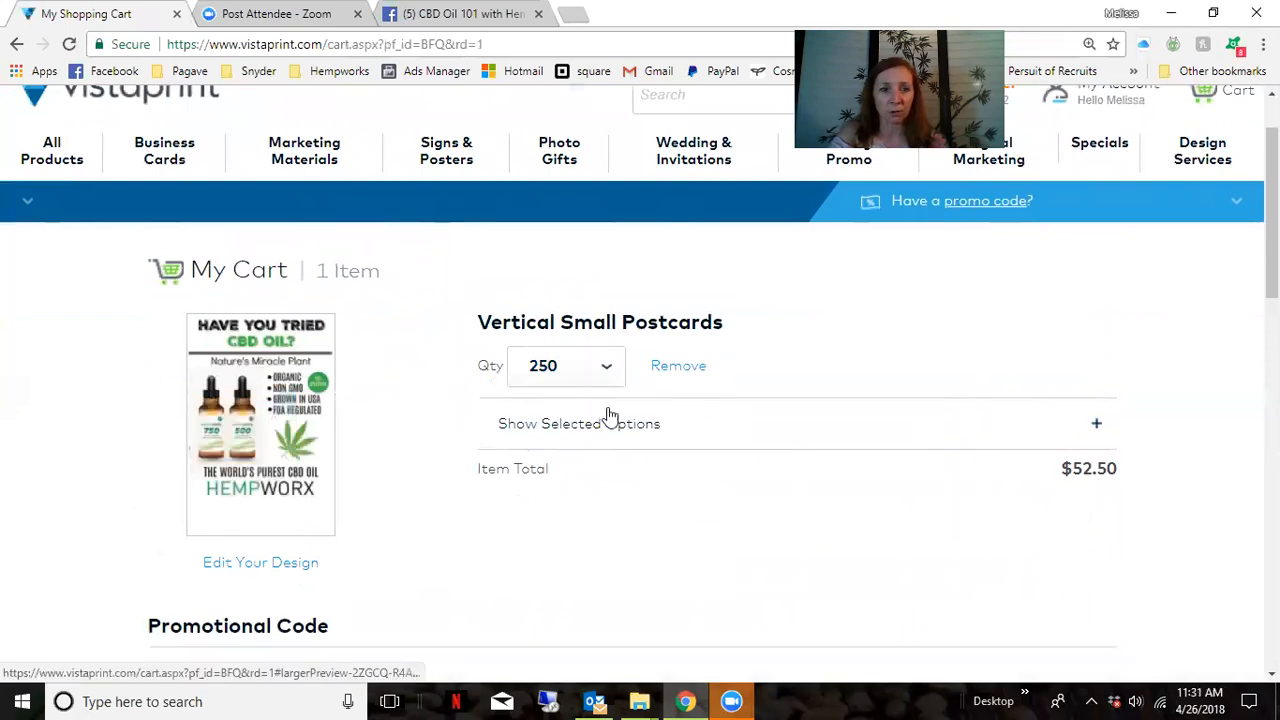
- Apply the promotional code VPMarketing to the postcard order and check the cart's product total
scroll(1138, 483, "down", 1)
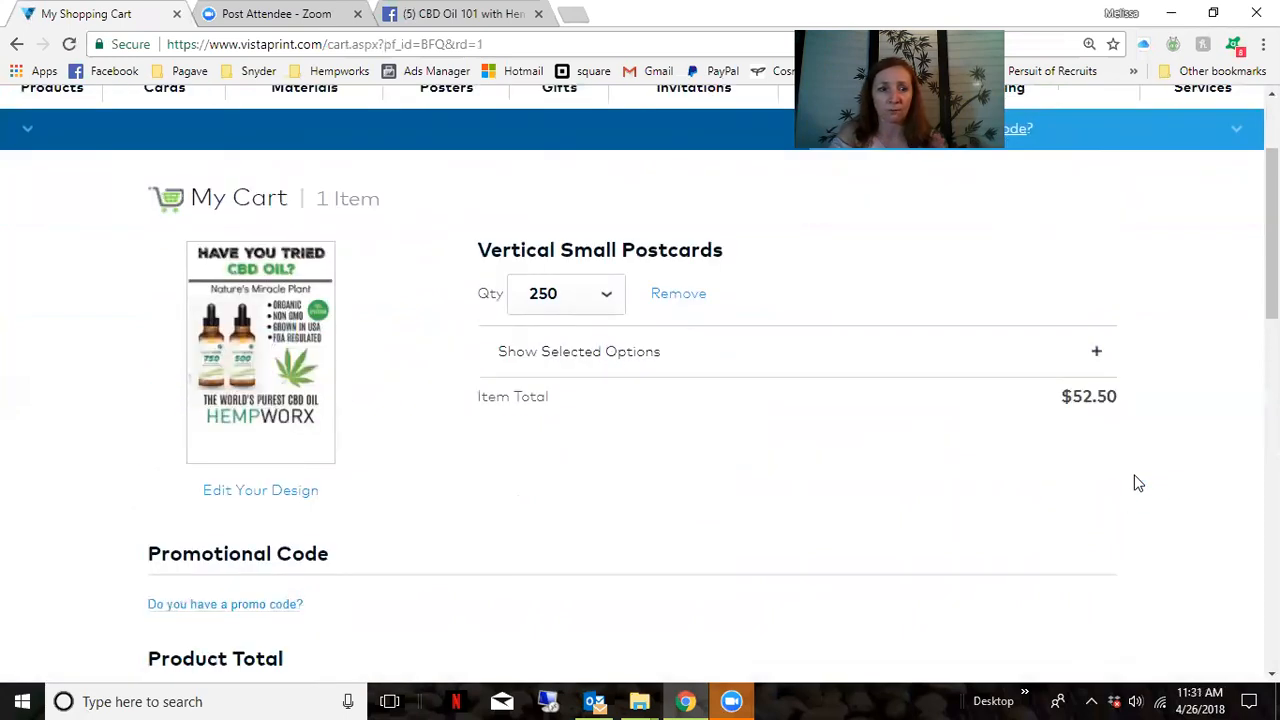
scroll(1138, 483, "down", 2)
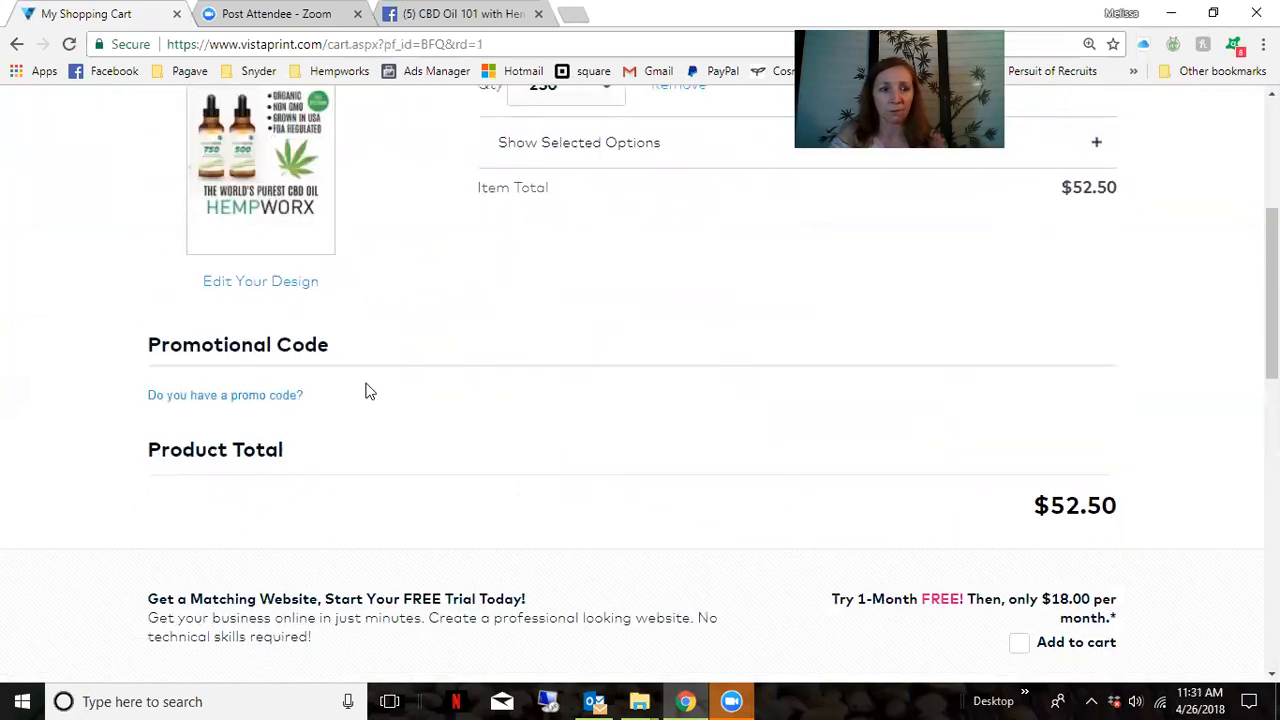
left_click(285, 397)
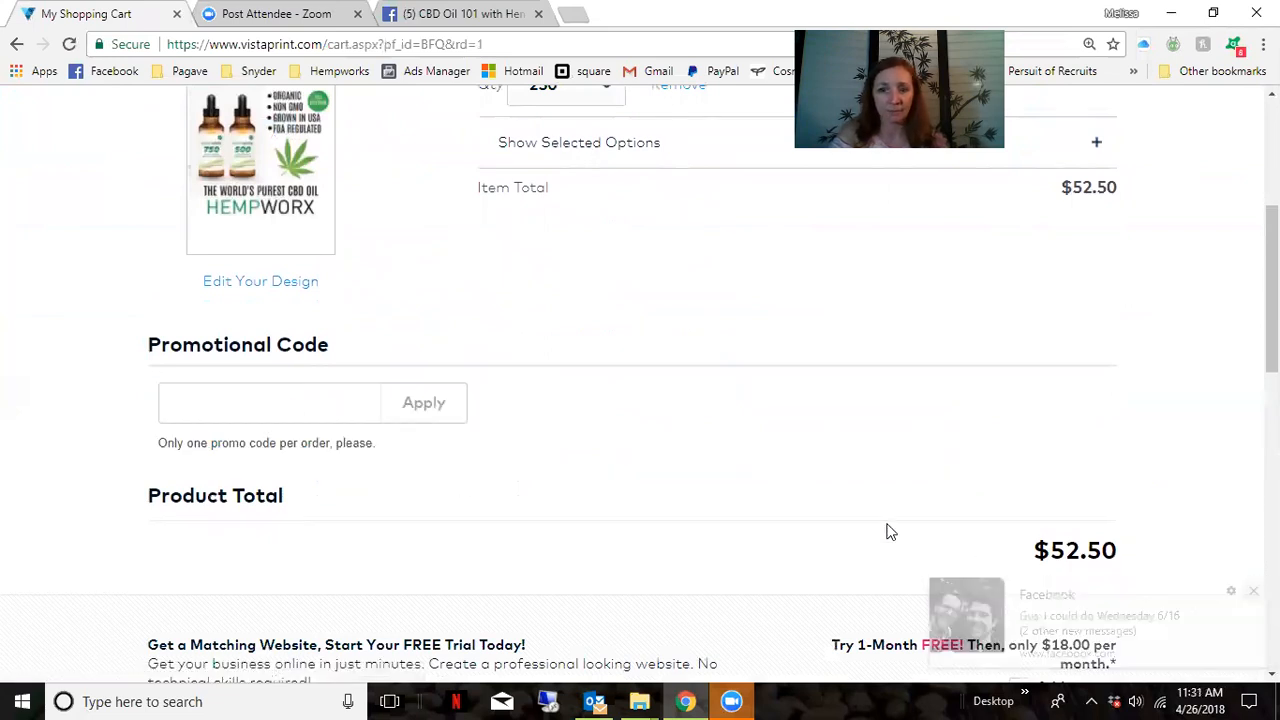
left_click(331, 400)
type("VP")
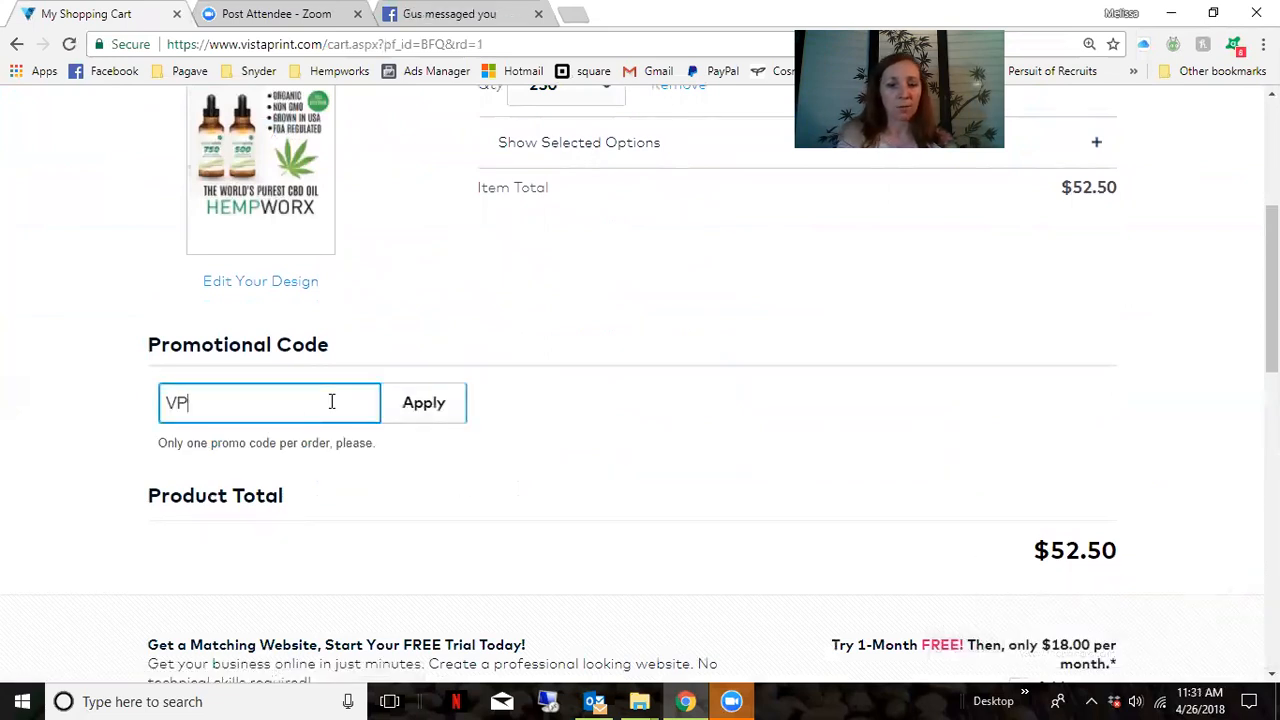
type("Market")
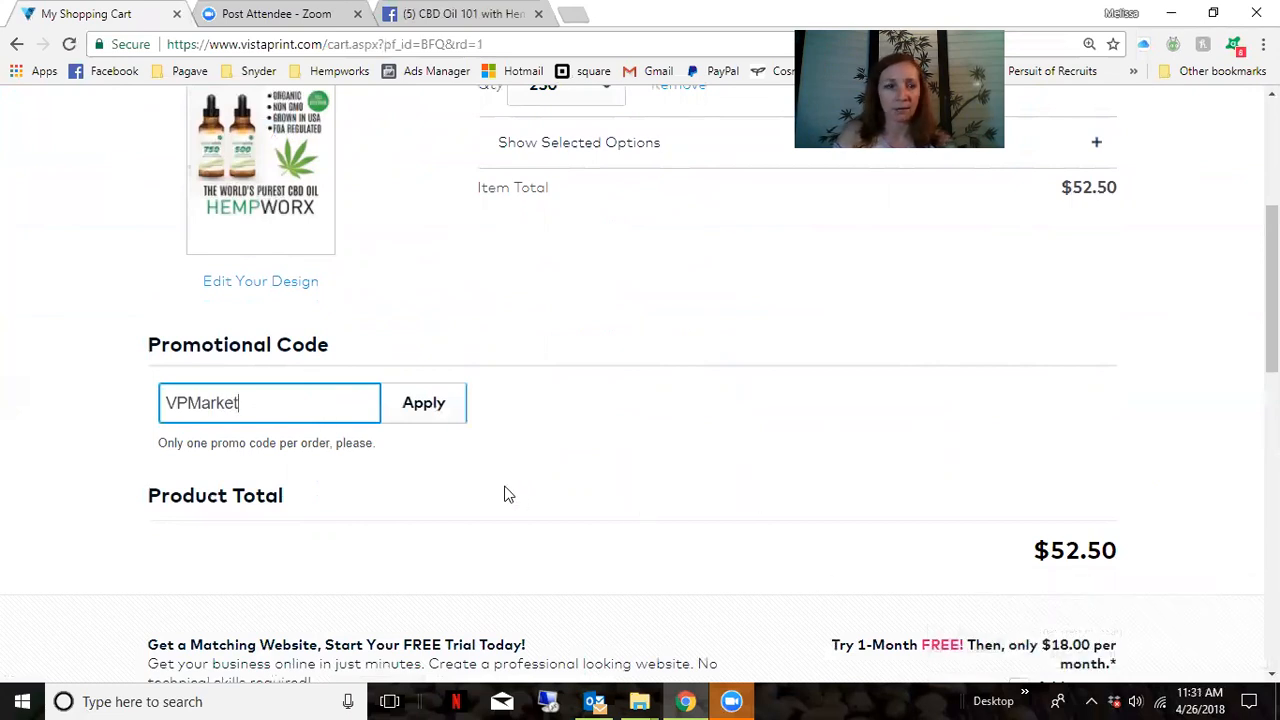
type("ing")
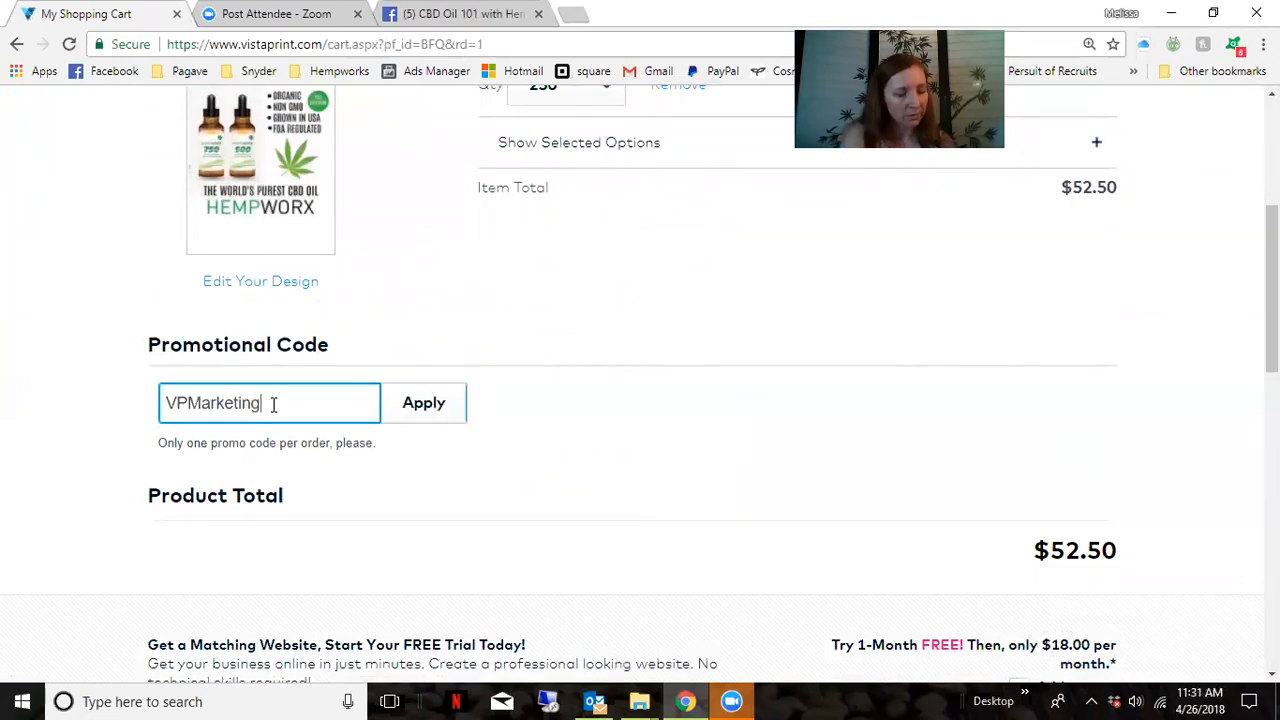
left_click(424, 404)
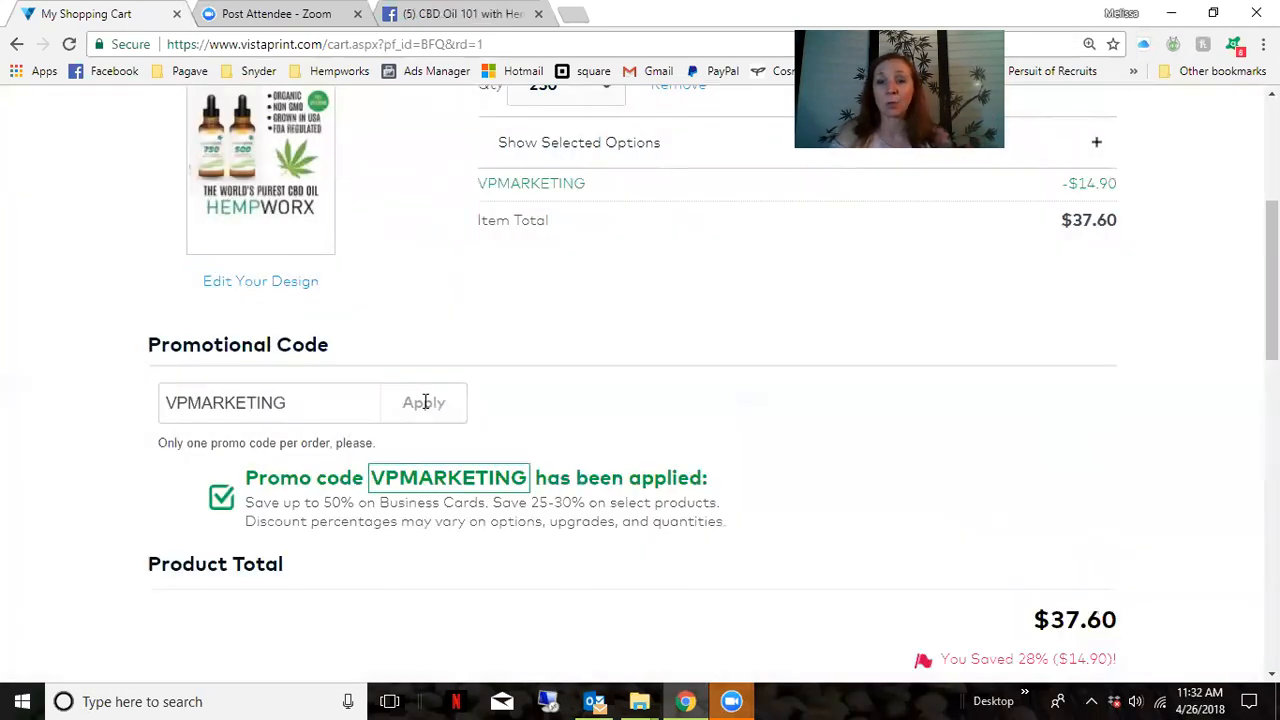
scroll(808, 615, "down", 1)
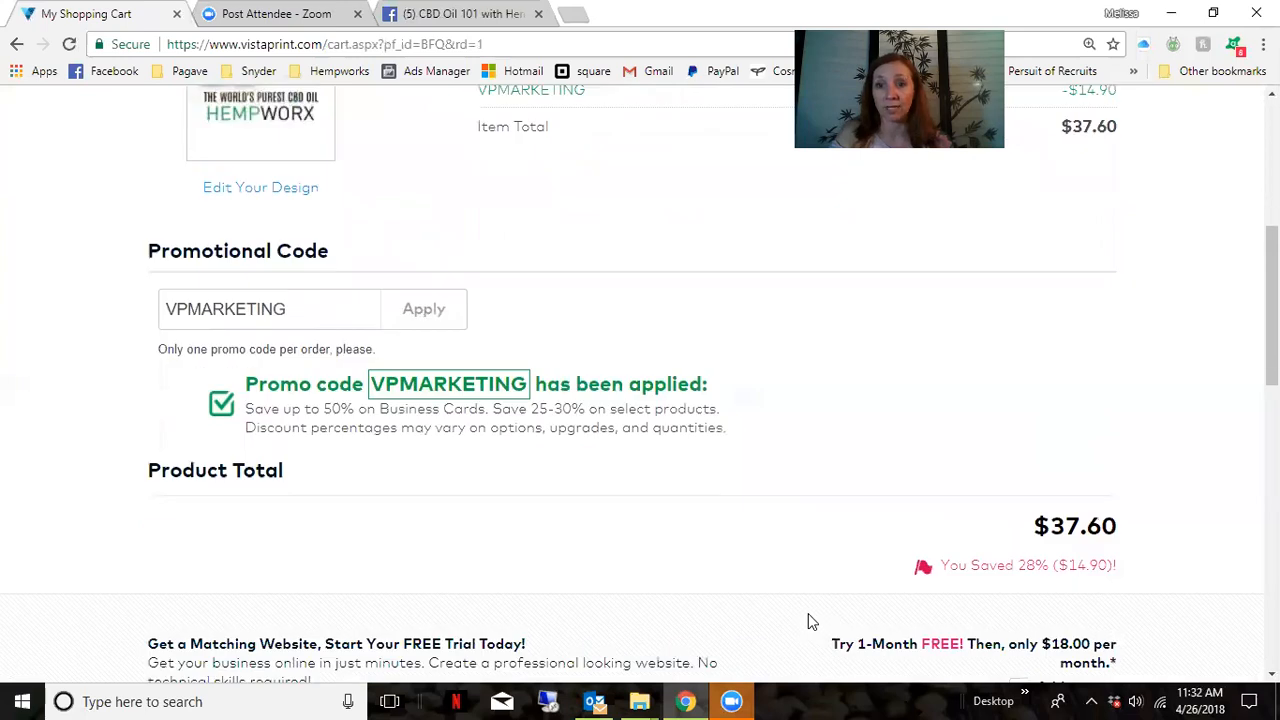
scroll(810, 620, "down", 2)
scroll(808, 621, "up", 5)
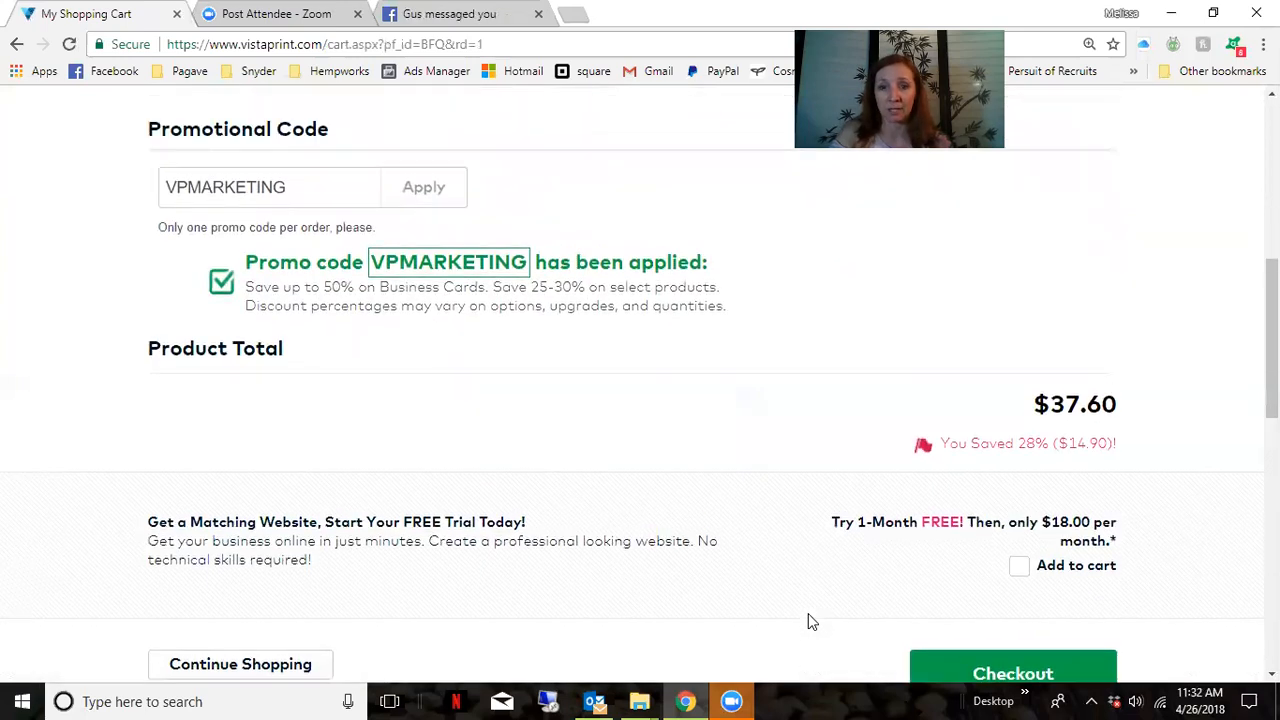
scroll(828, 563, "down", 5)
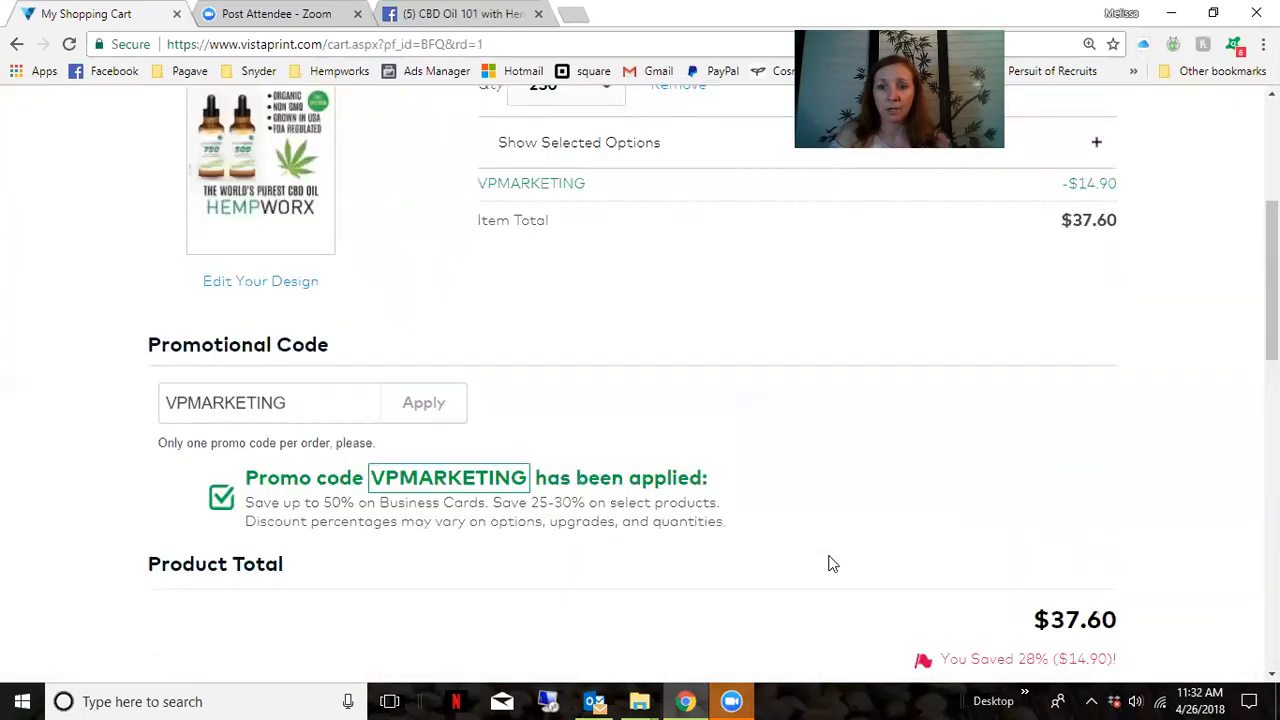
- Proceed to checkout from the cart and review the shipping address, billing address and delivery speed options
left_click(995, 610)
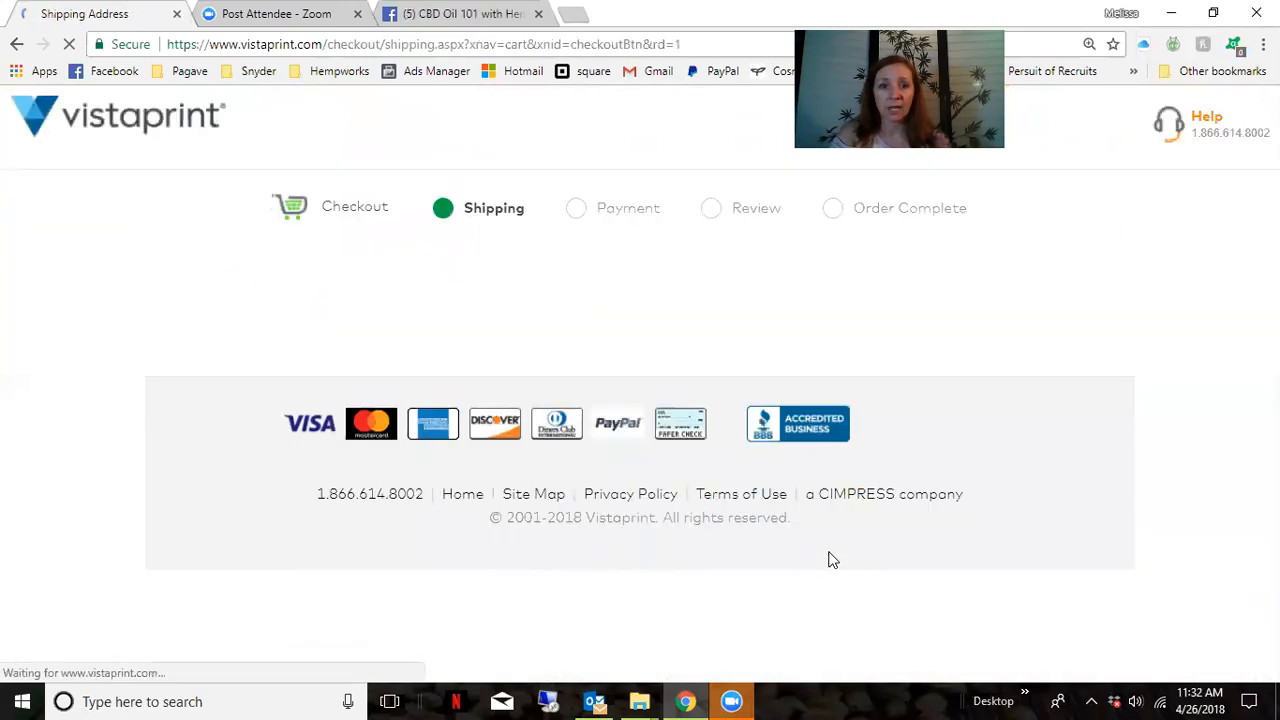
scroll(828, 560, "down", 2)
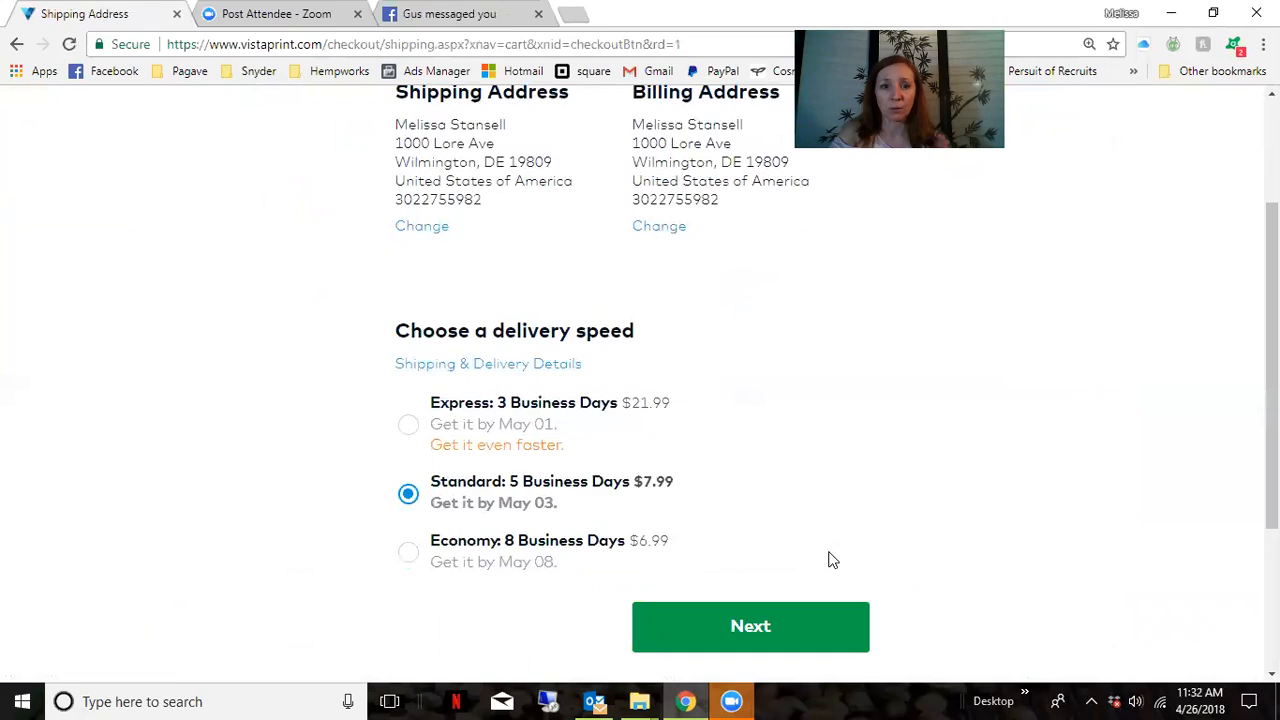
scroll(828, 560, "down", 2)
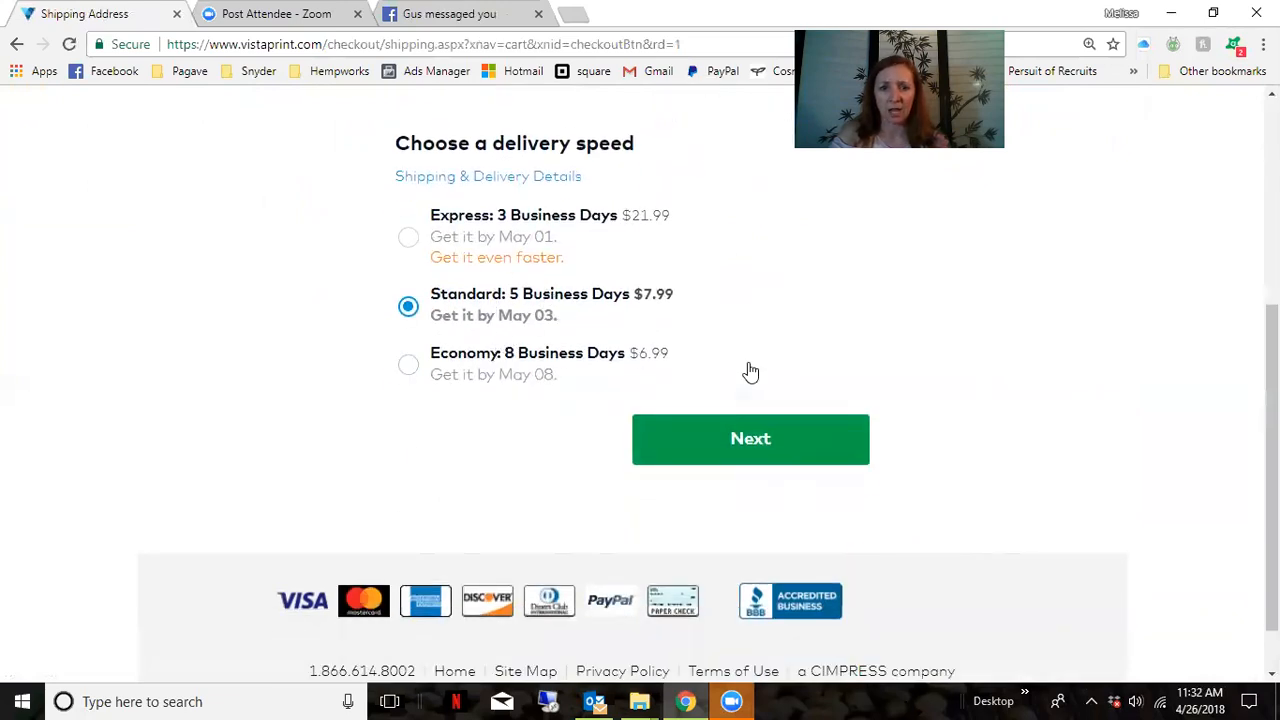
scroll(750, 371, "up", 3)
scroll(748, 370, "down", 2)
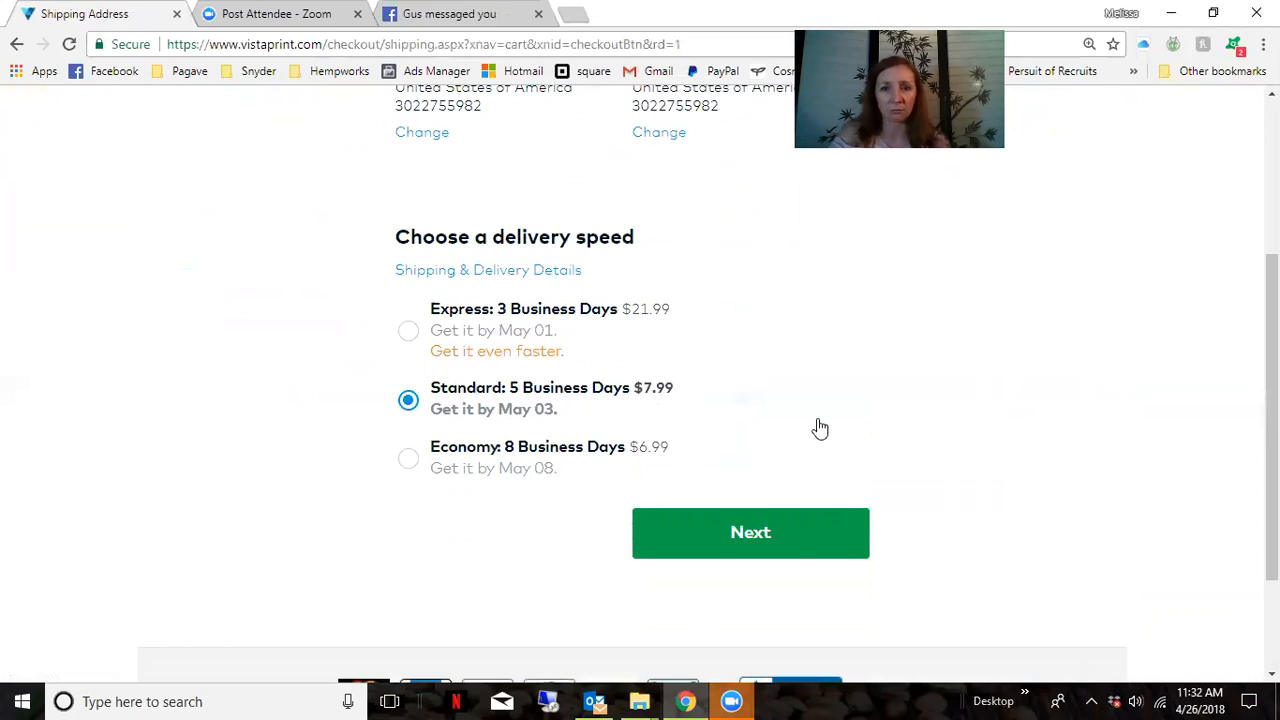
scroll(819, 428, "up", 3)
scroll(819, 428, "down", 3)
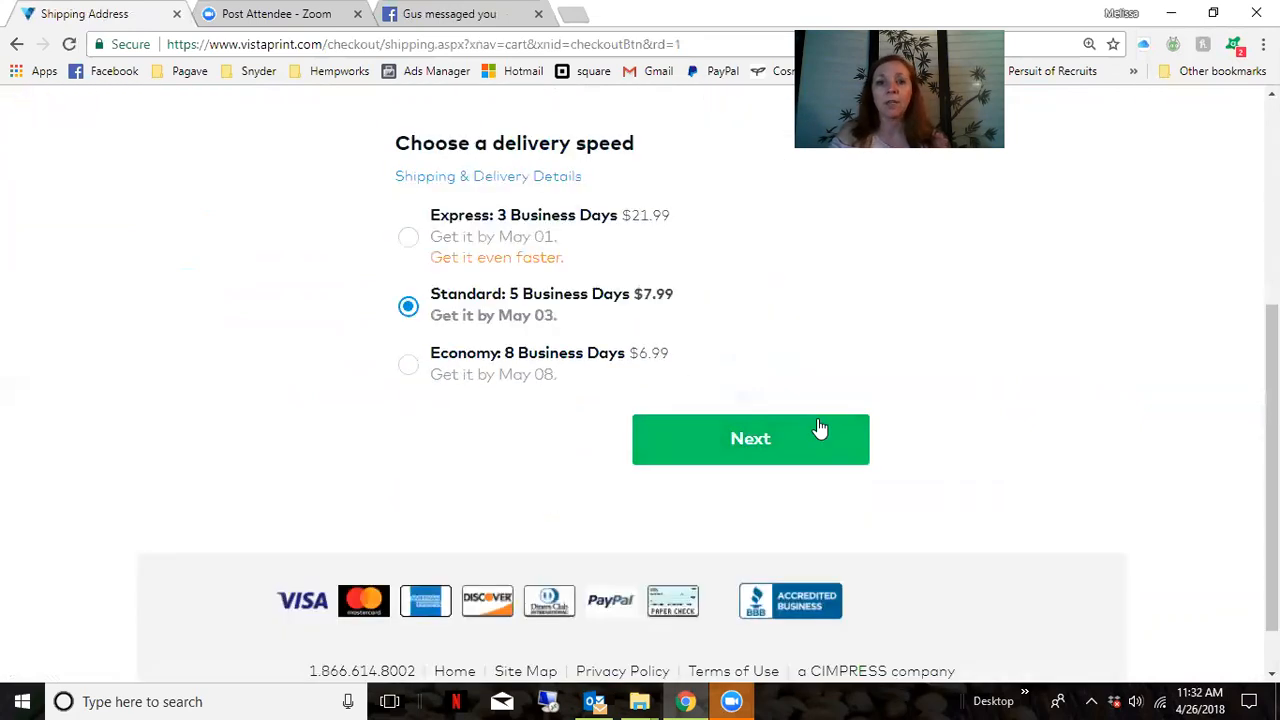
scroll(894, 449, "up", 4)
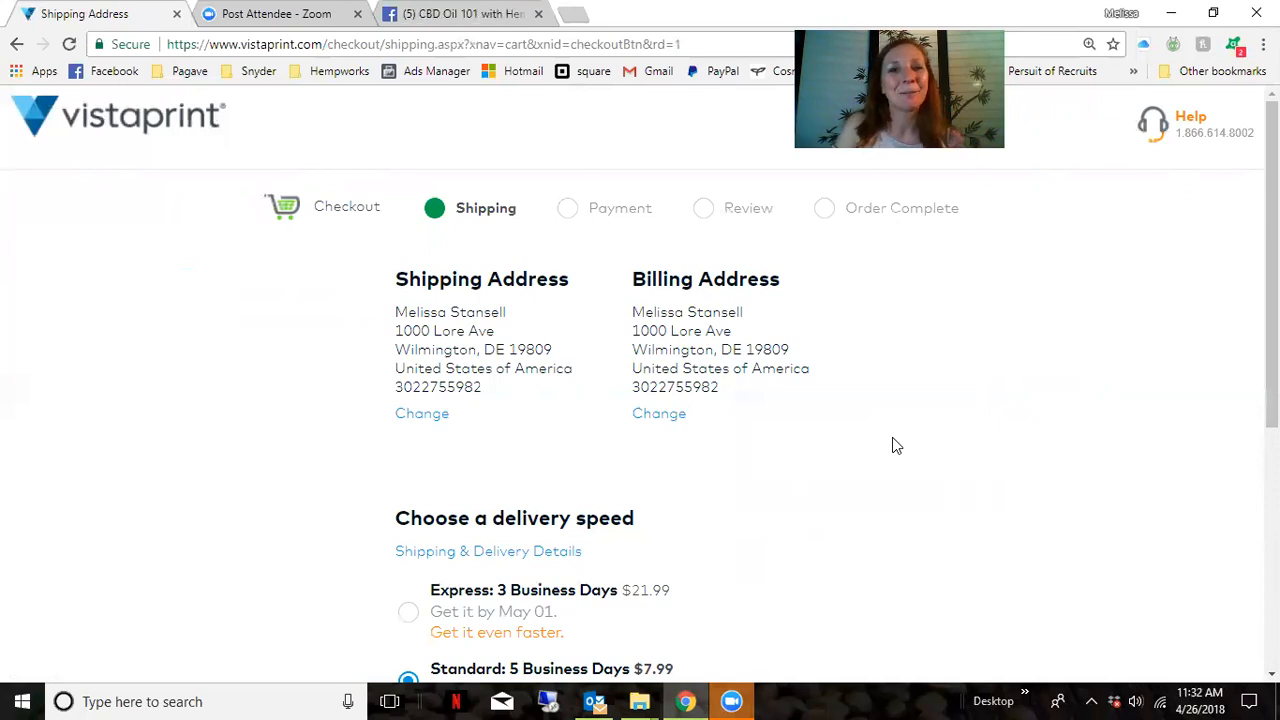
left_click(725, 700)
scroll(570, 677, "down", 3)
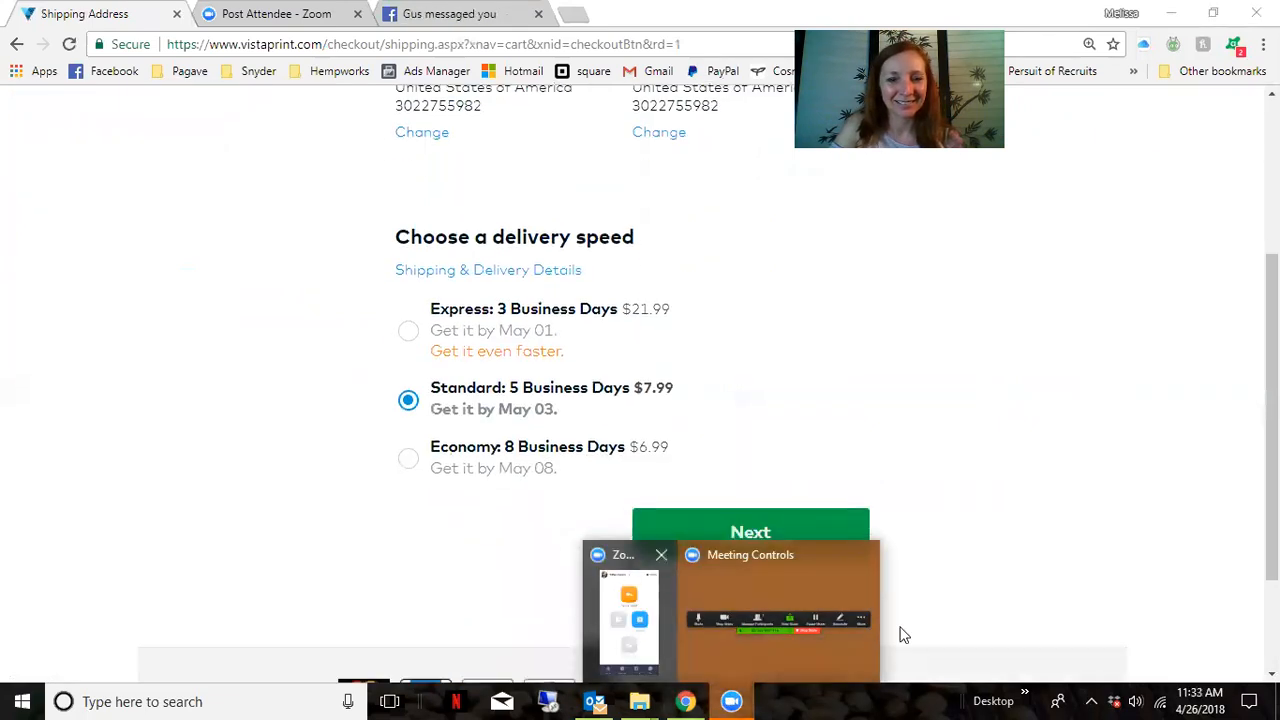
left_click(733, 700)
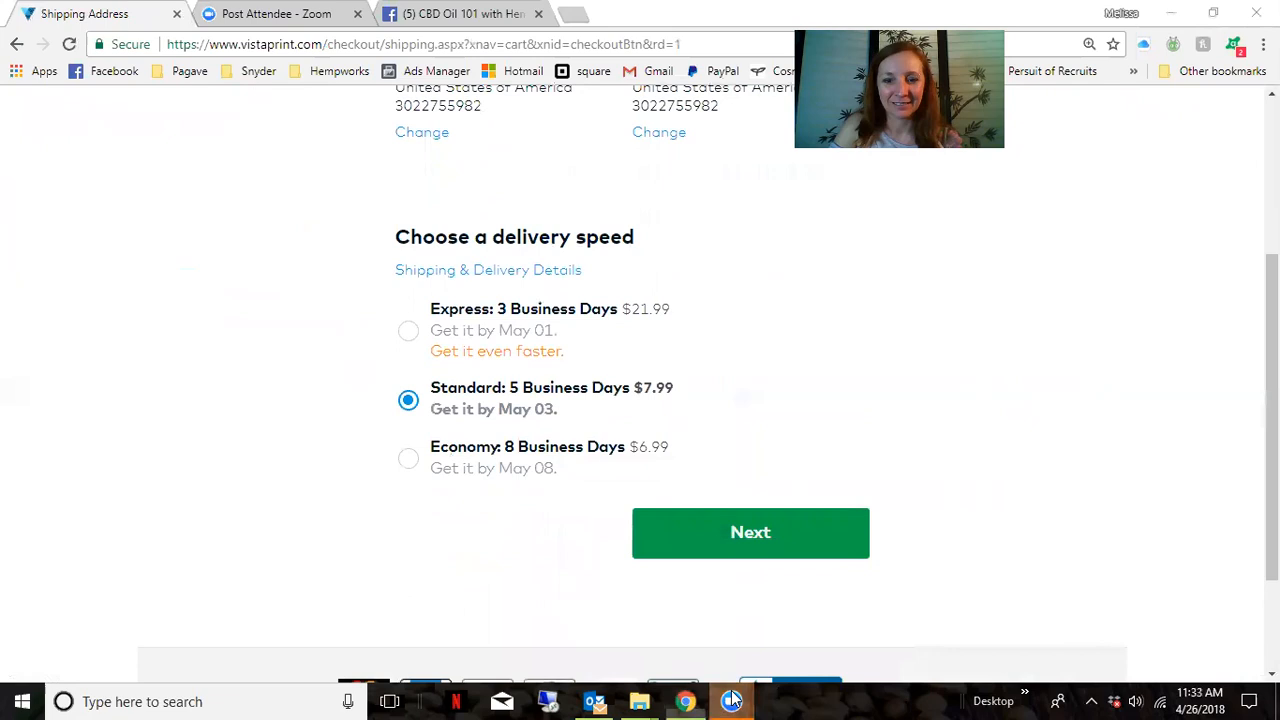
left_click(786, 582)
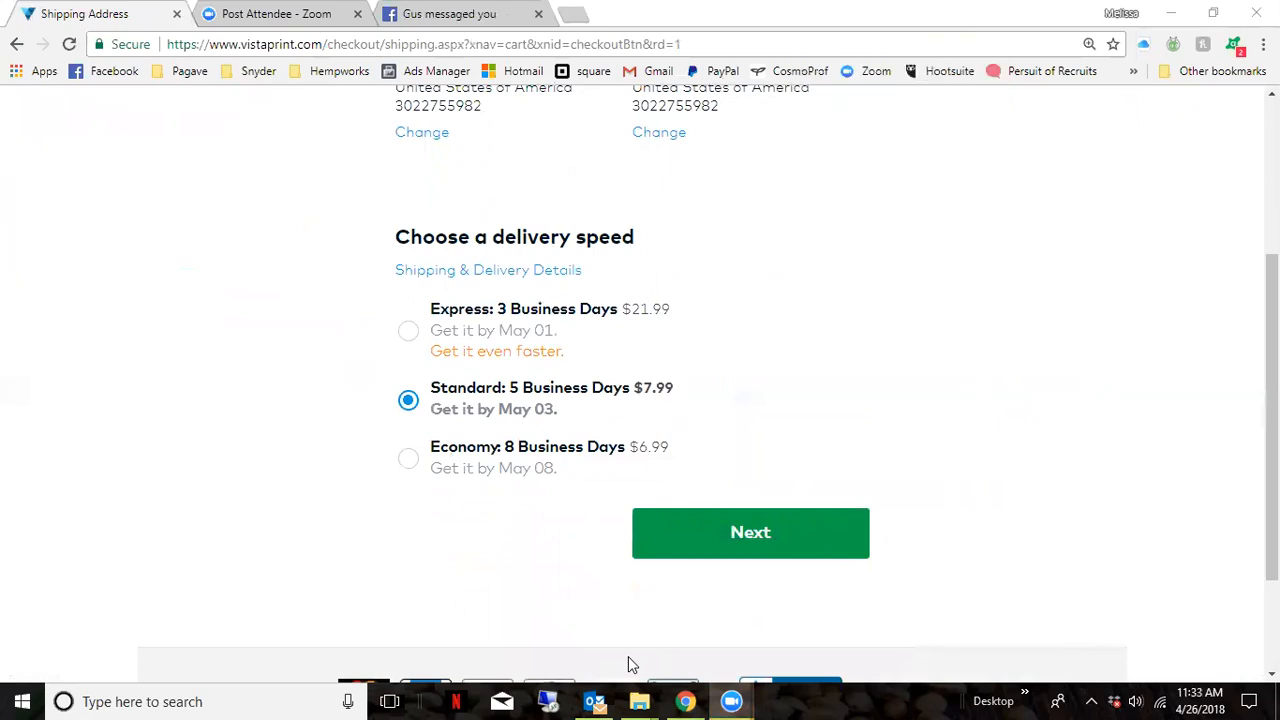
scroll(430, 636, "down", 2)
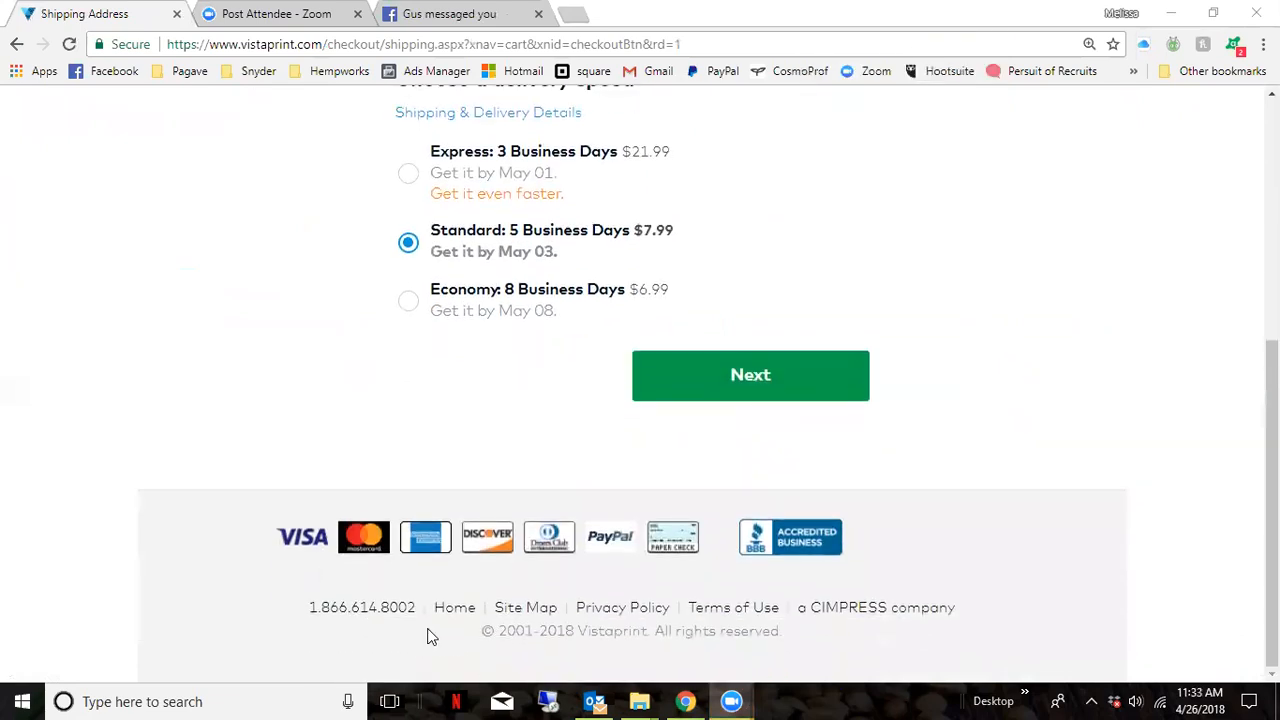